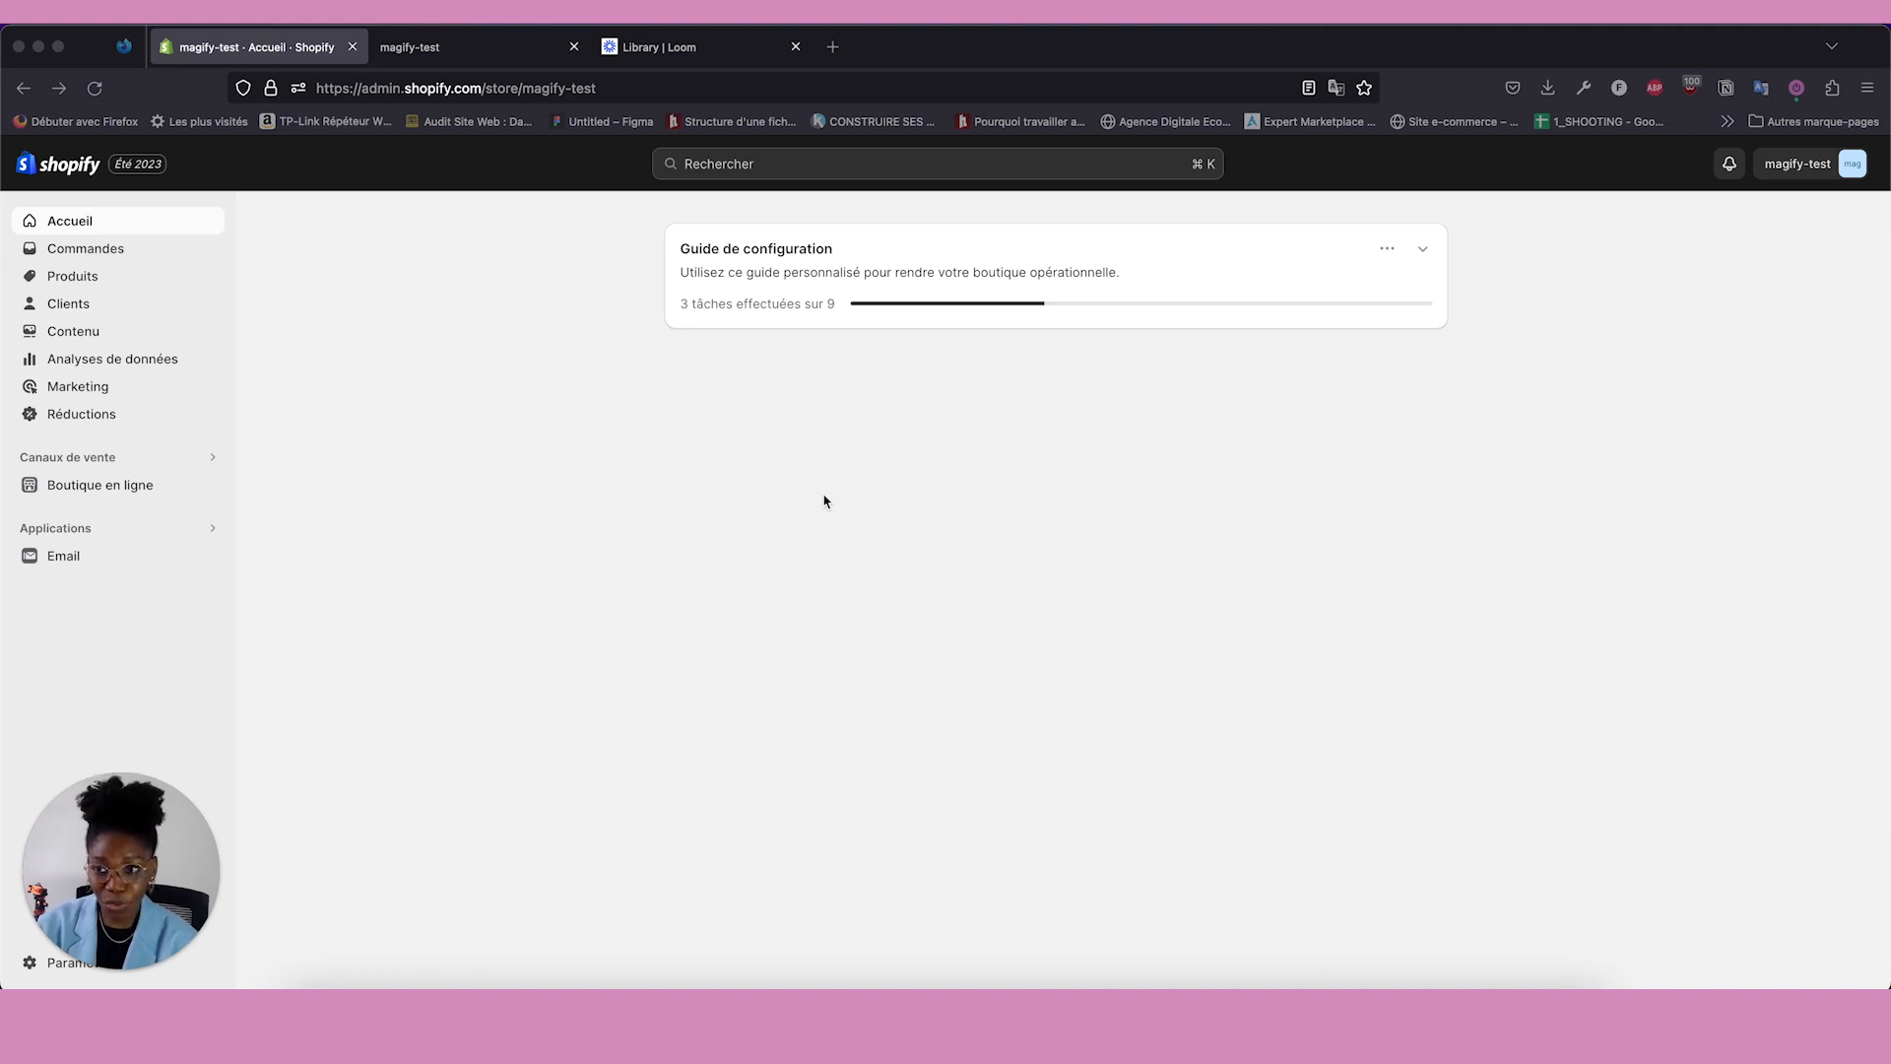
Examine the storefront homepage and its product sections "Les petites nouveautés" and "Les coups de cœur de nos fashionistas".
key("ctrl+Tab")
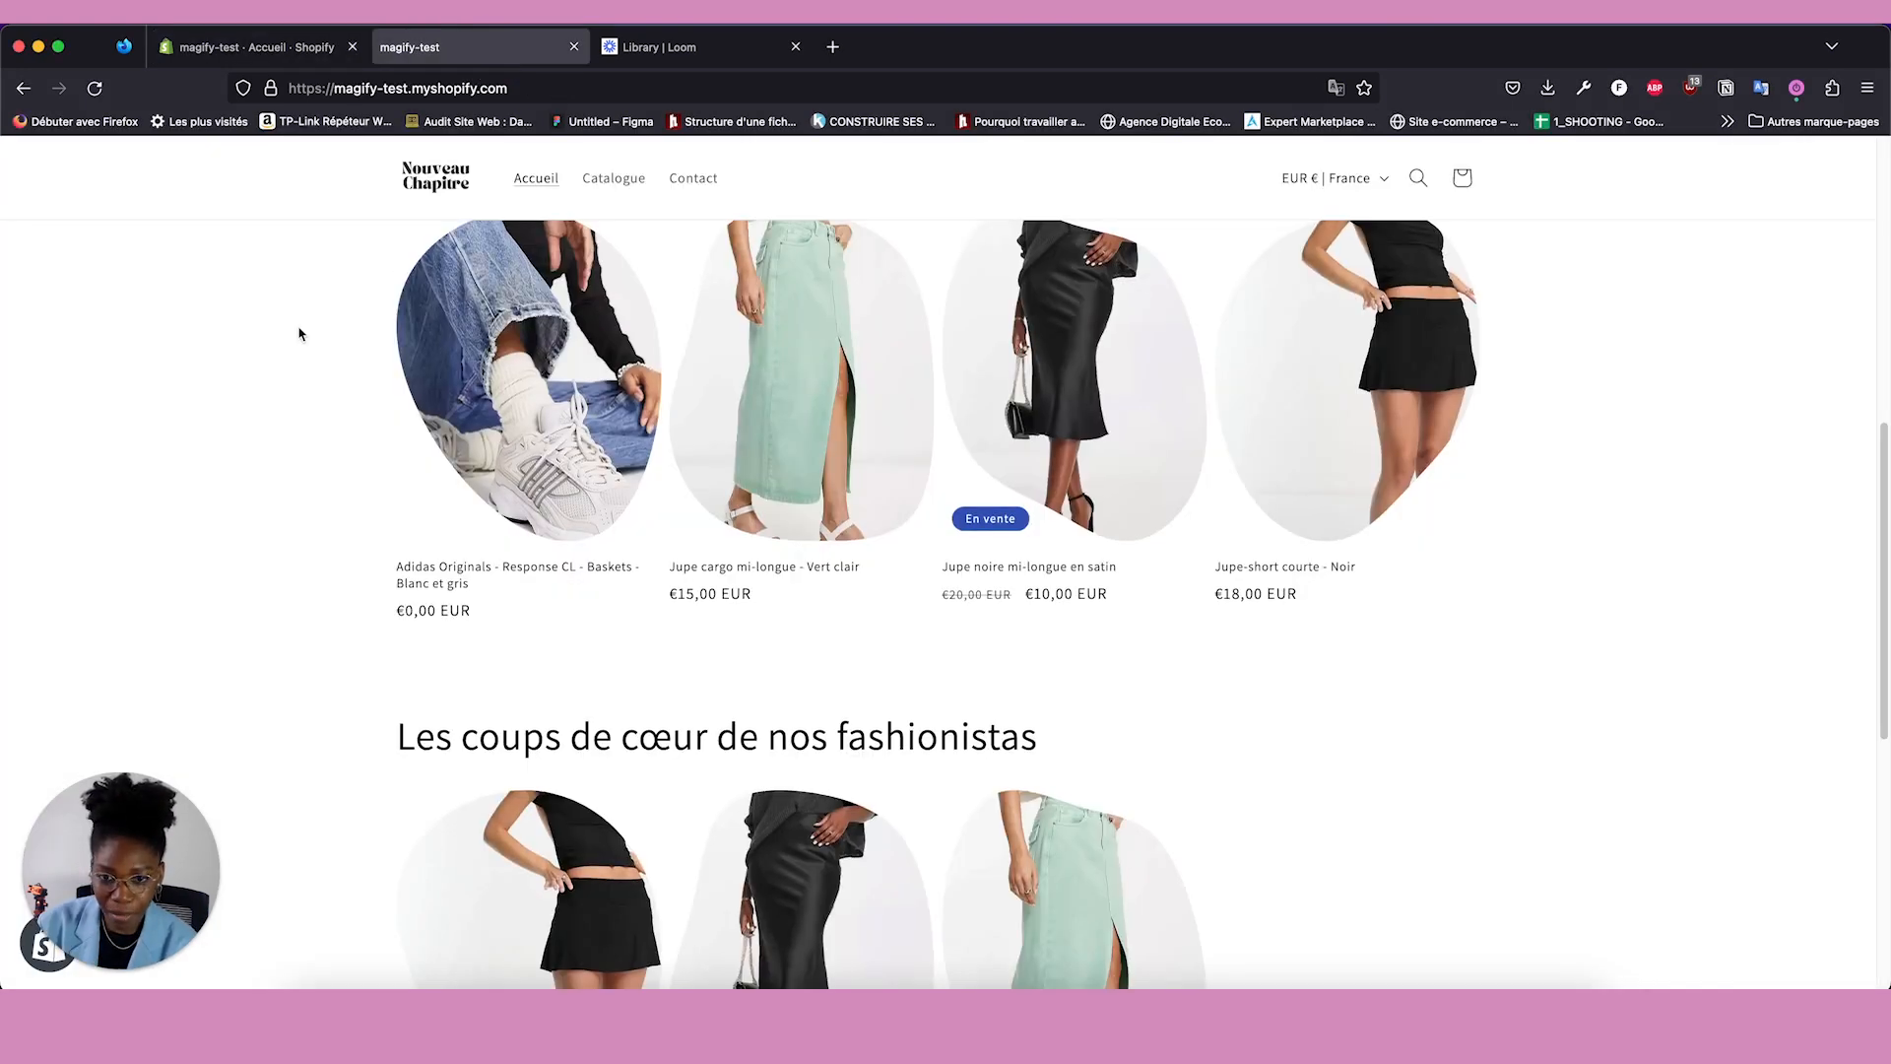
scroll(298, 335, "up", 10)
scroll(298, 335, "down", 2)
scroll(299, 335, "up", 2)
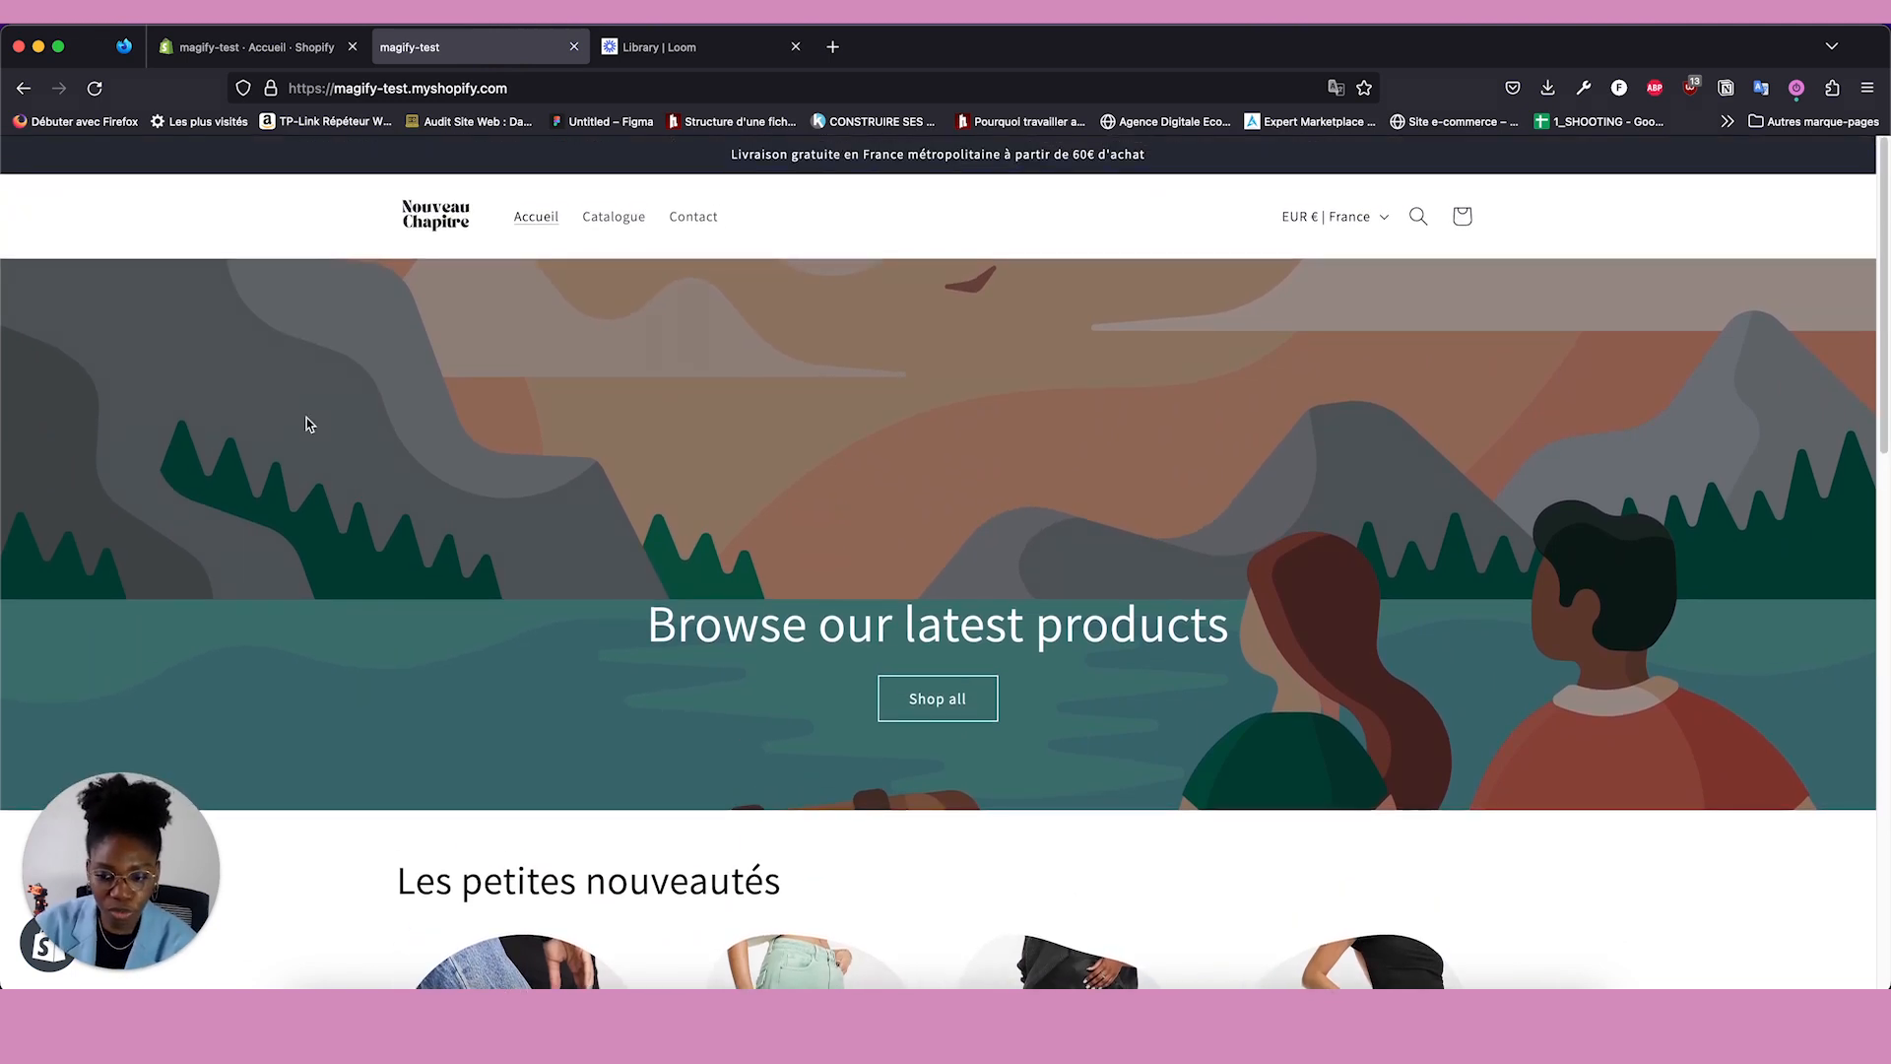
scroll(305, 424, "down", 5)
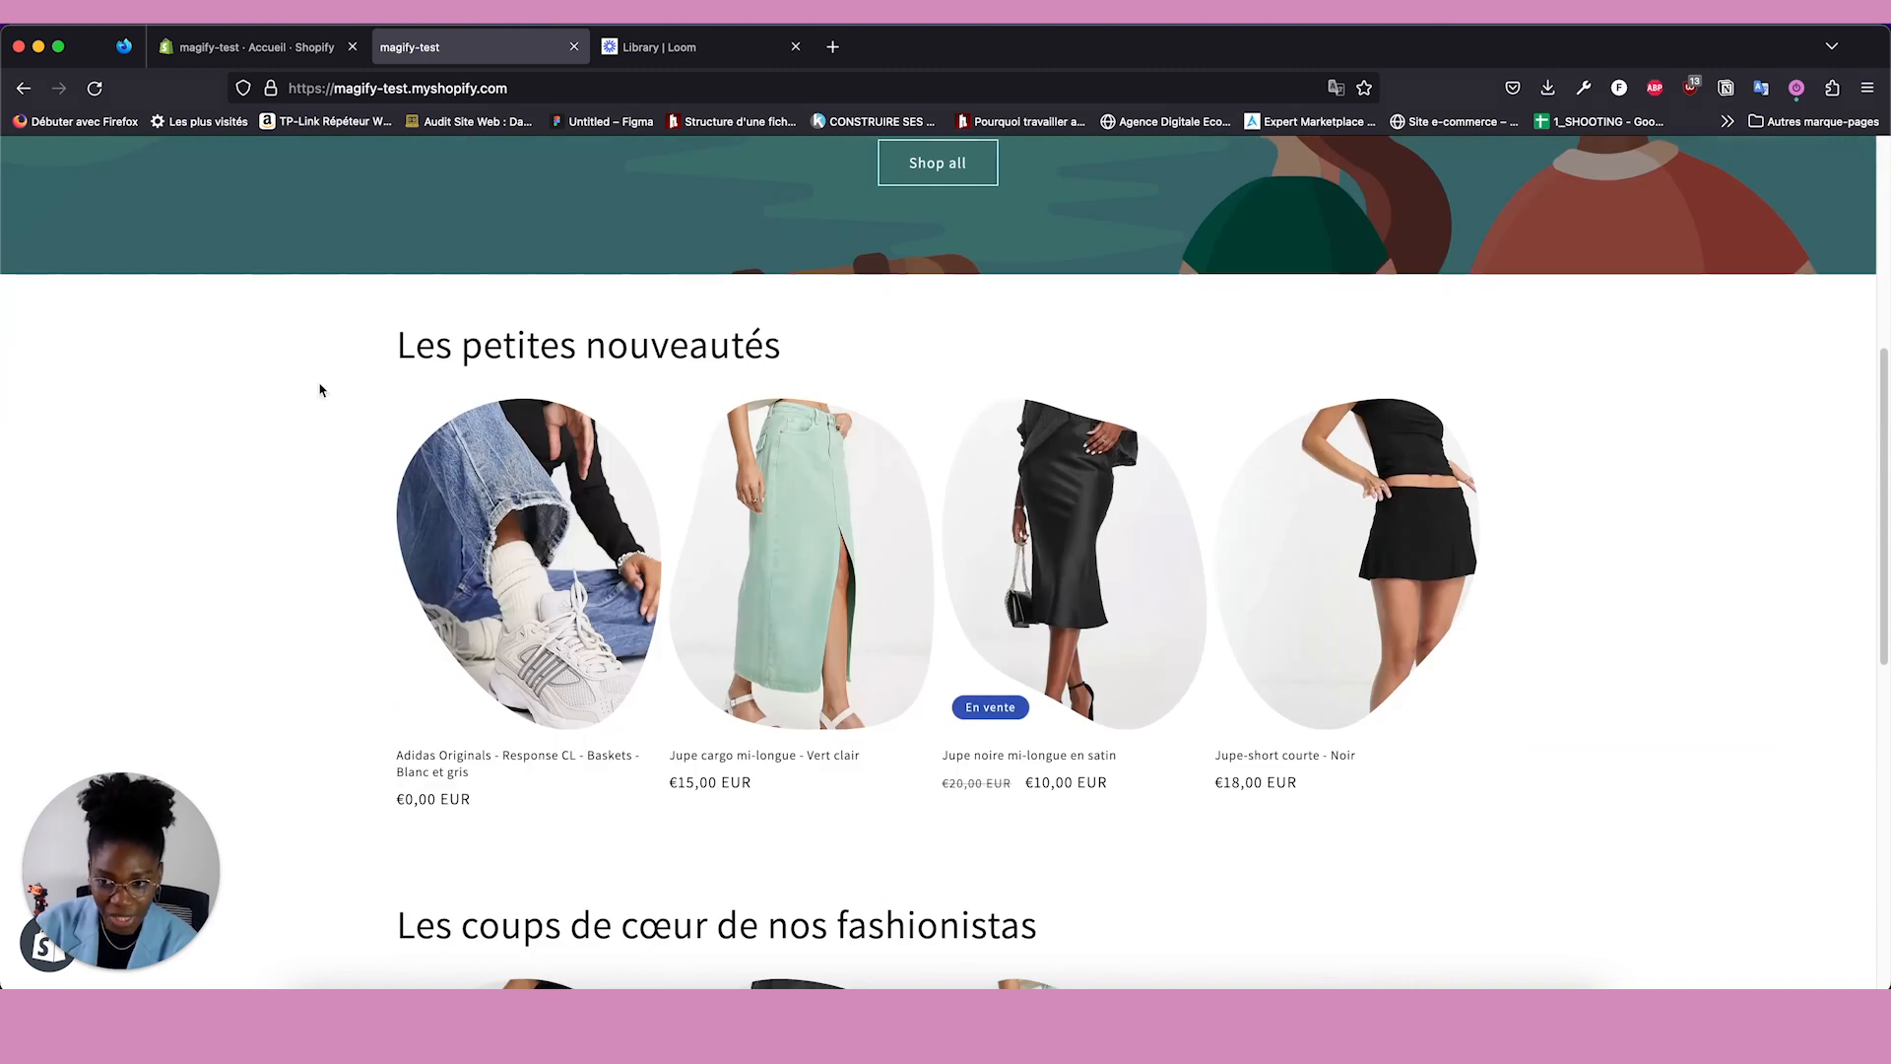
scroll(176, 645, "down", 2)
scroll(177, 643, "down", 3)
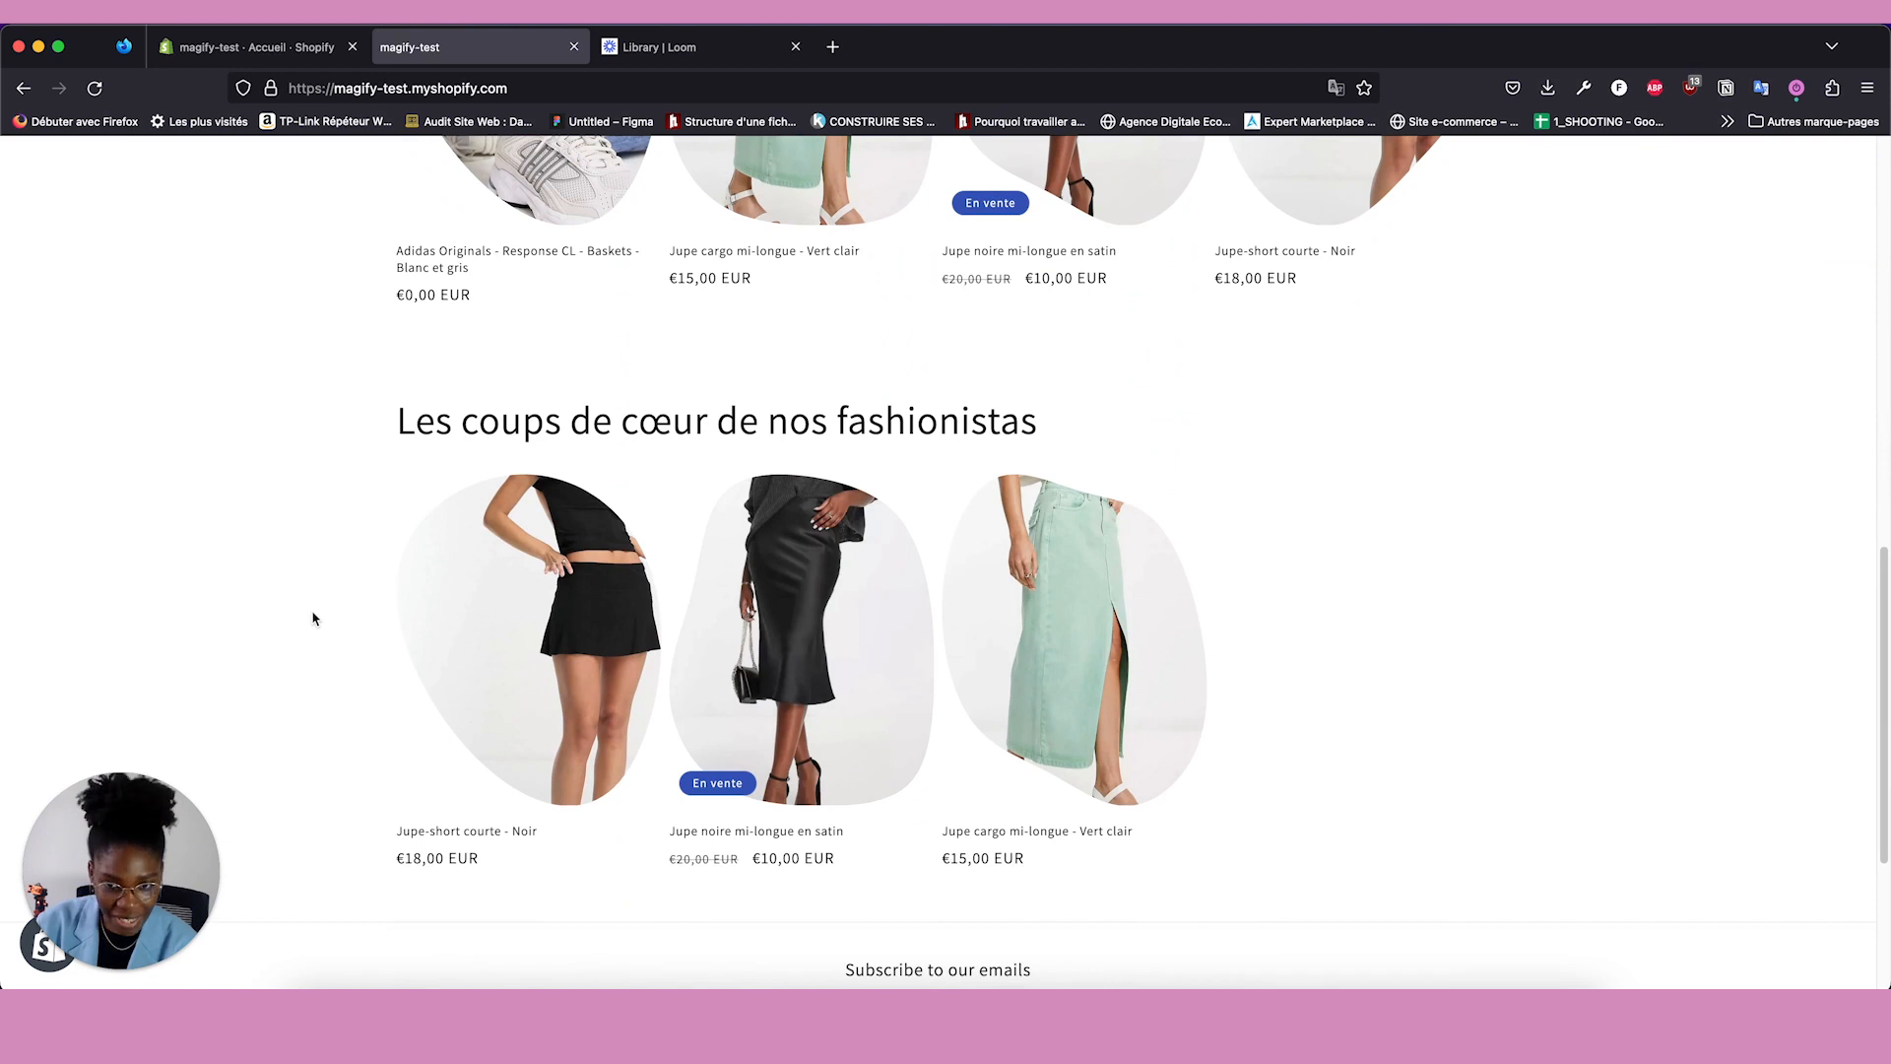
scroll(314, 619, "up", 6)
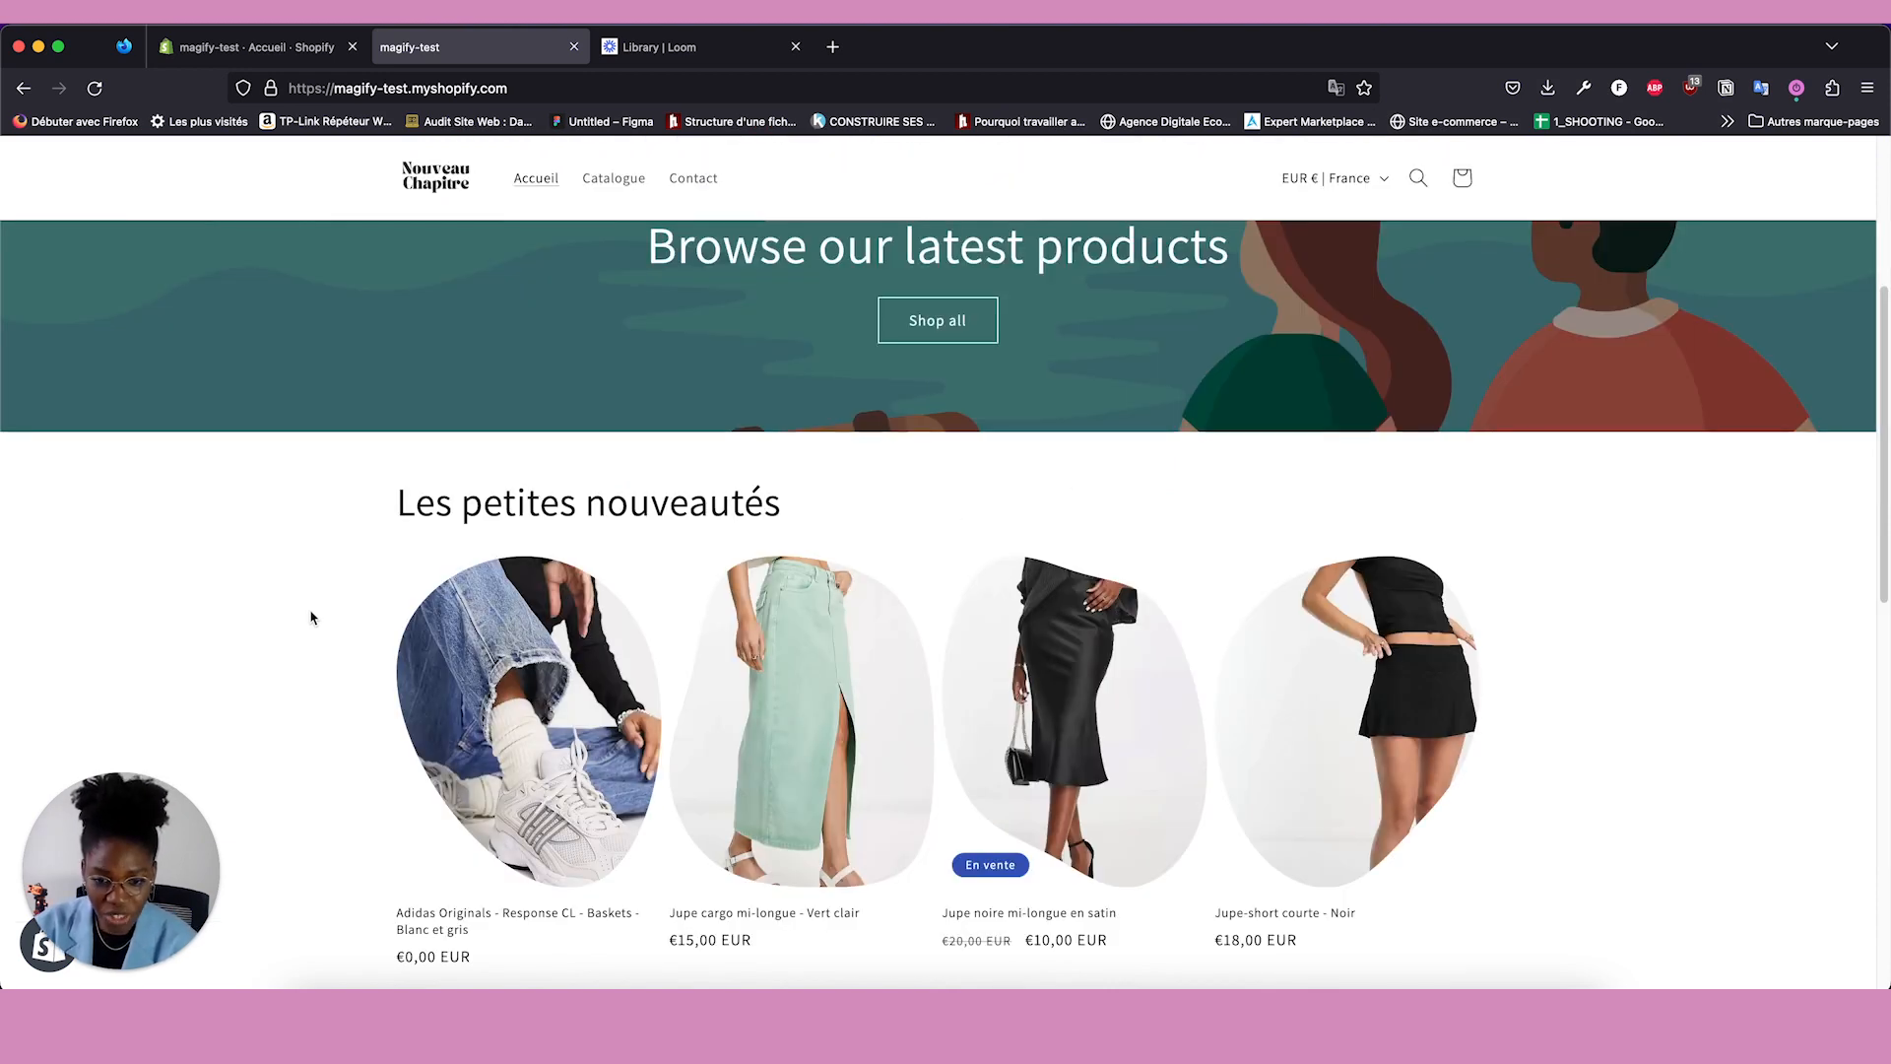
scroll(311, 617, "down", 5)
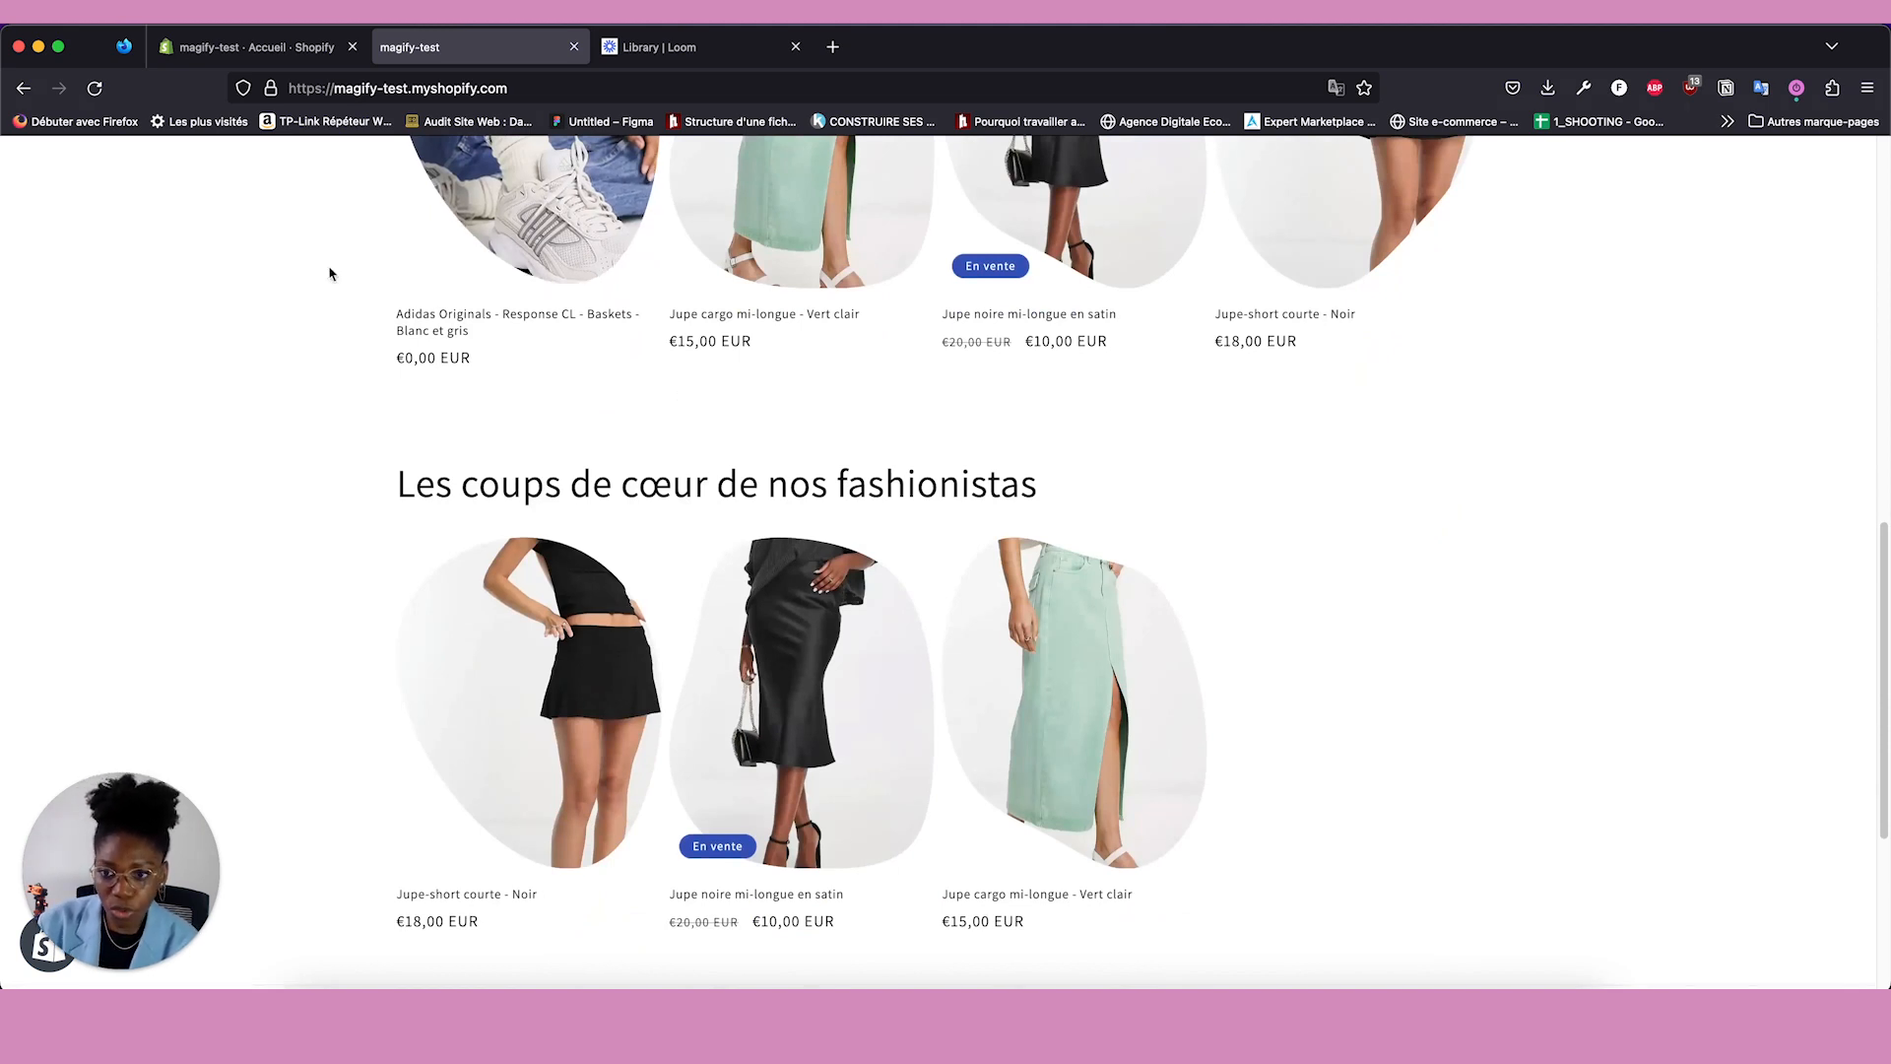
scroll(321, 384, "up", 1)
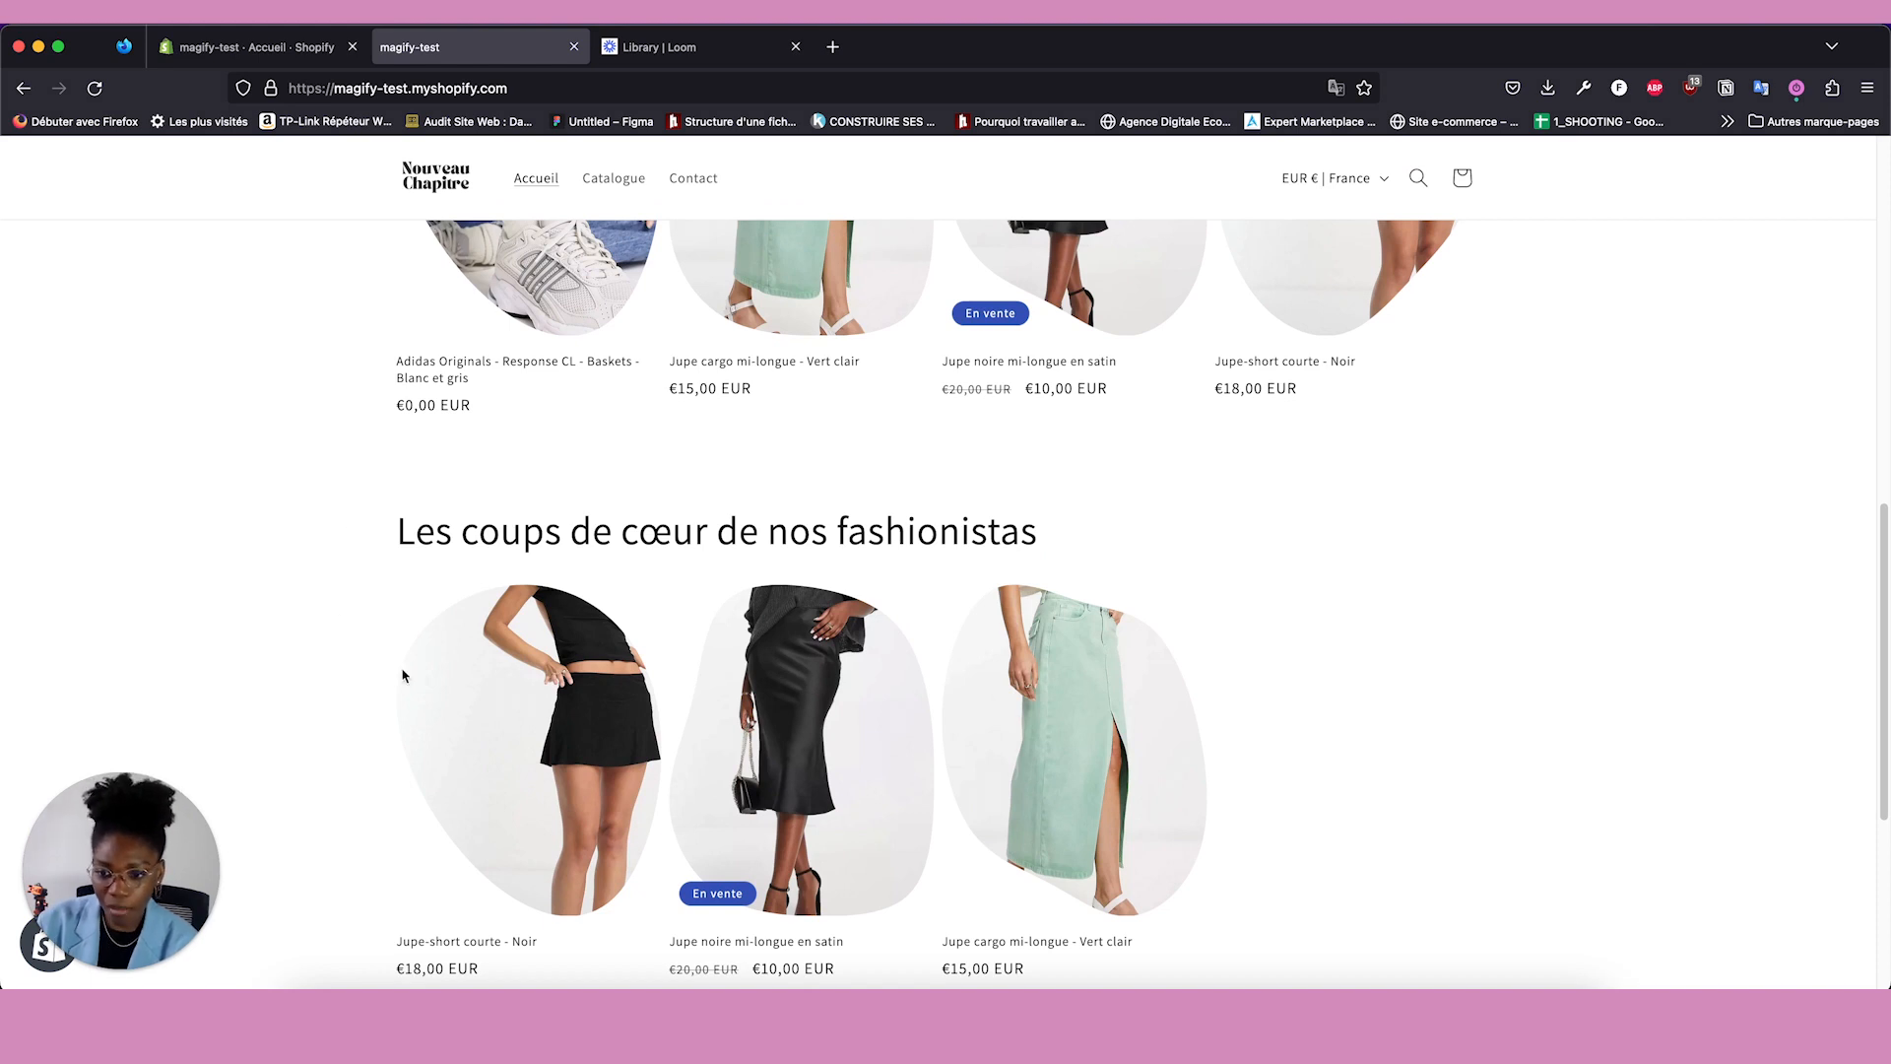
scroll(221, 548, "up", 3)
scroll(225, 546, "up", 2)
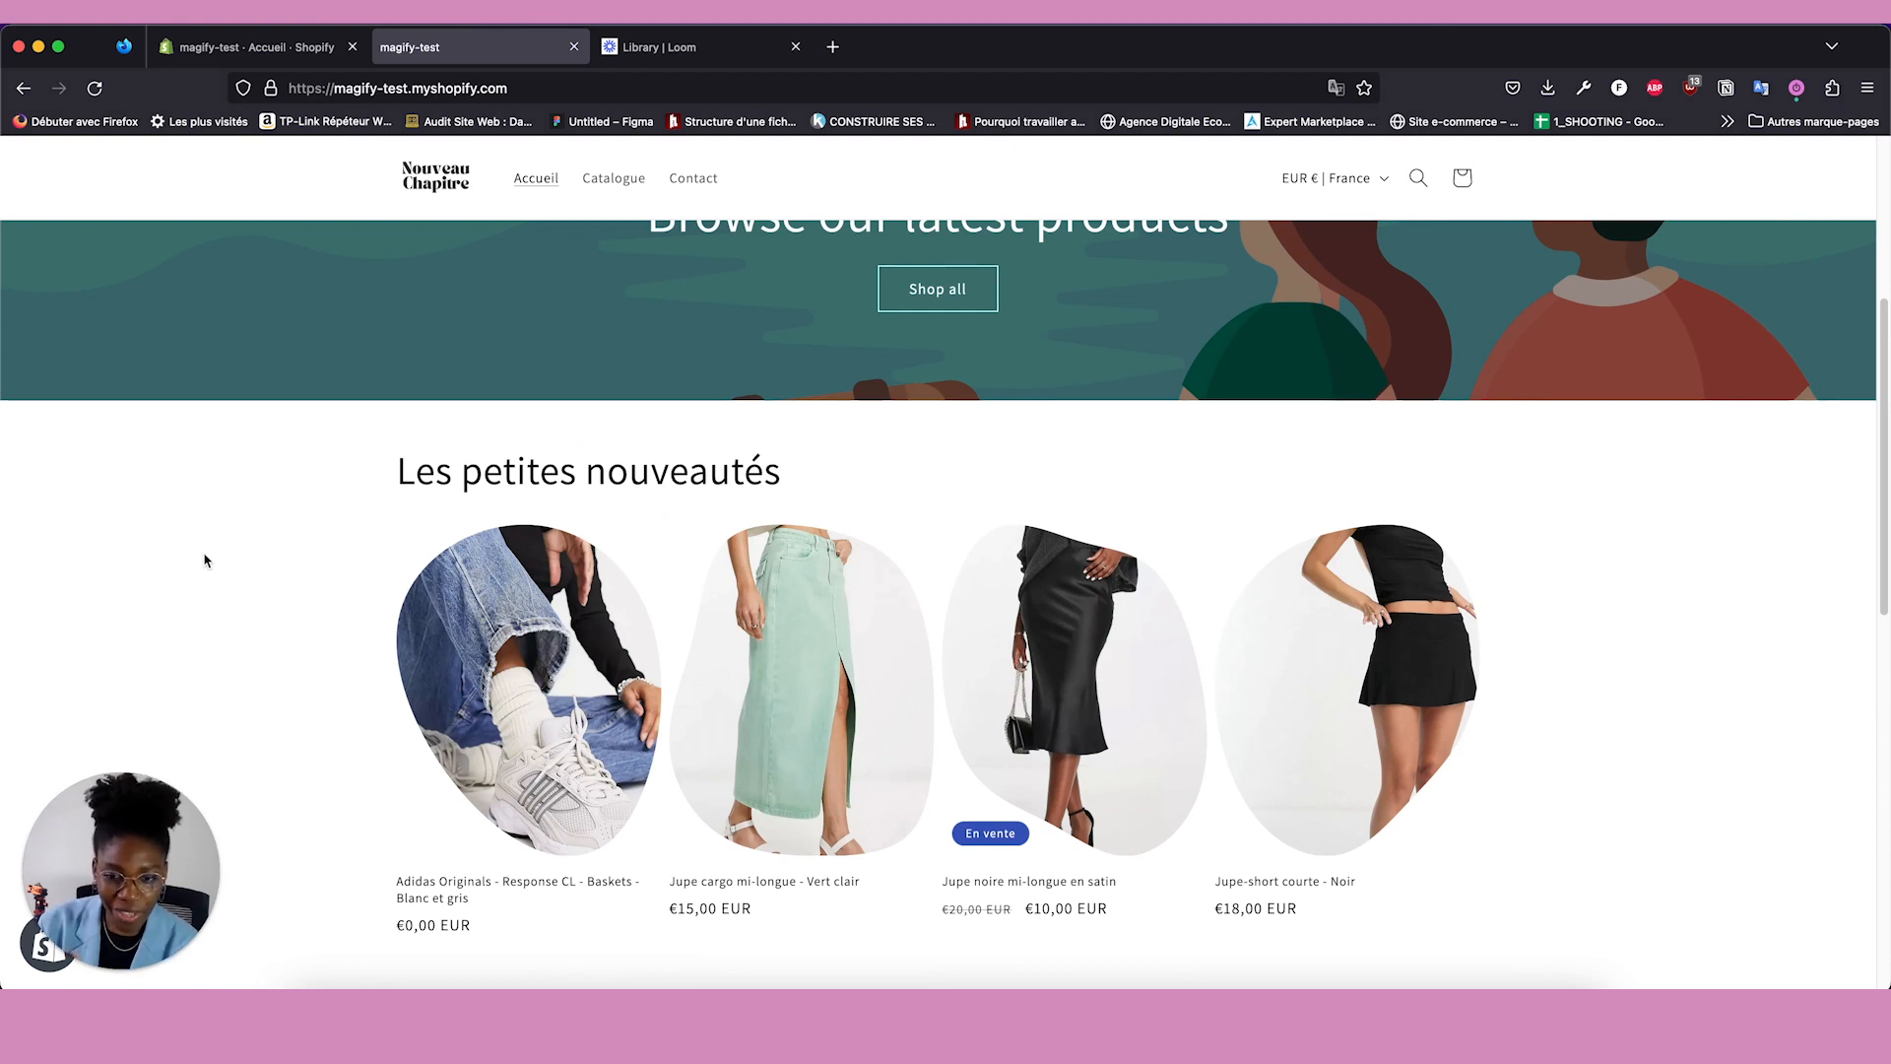
Switch back to the Shopify admin and open the list of product collections.
key("ctrl+shift+Tab")
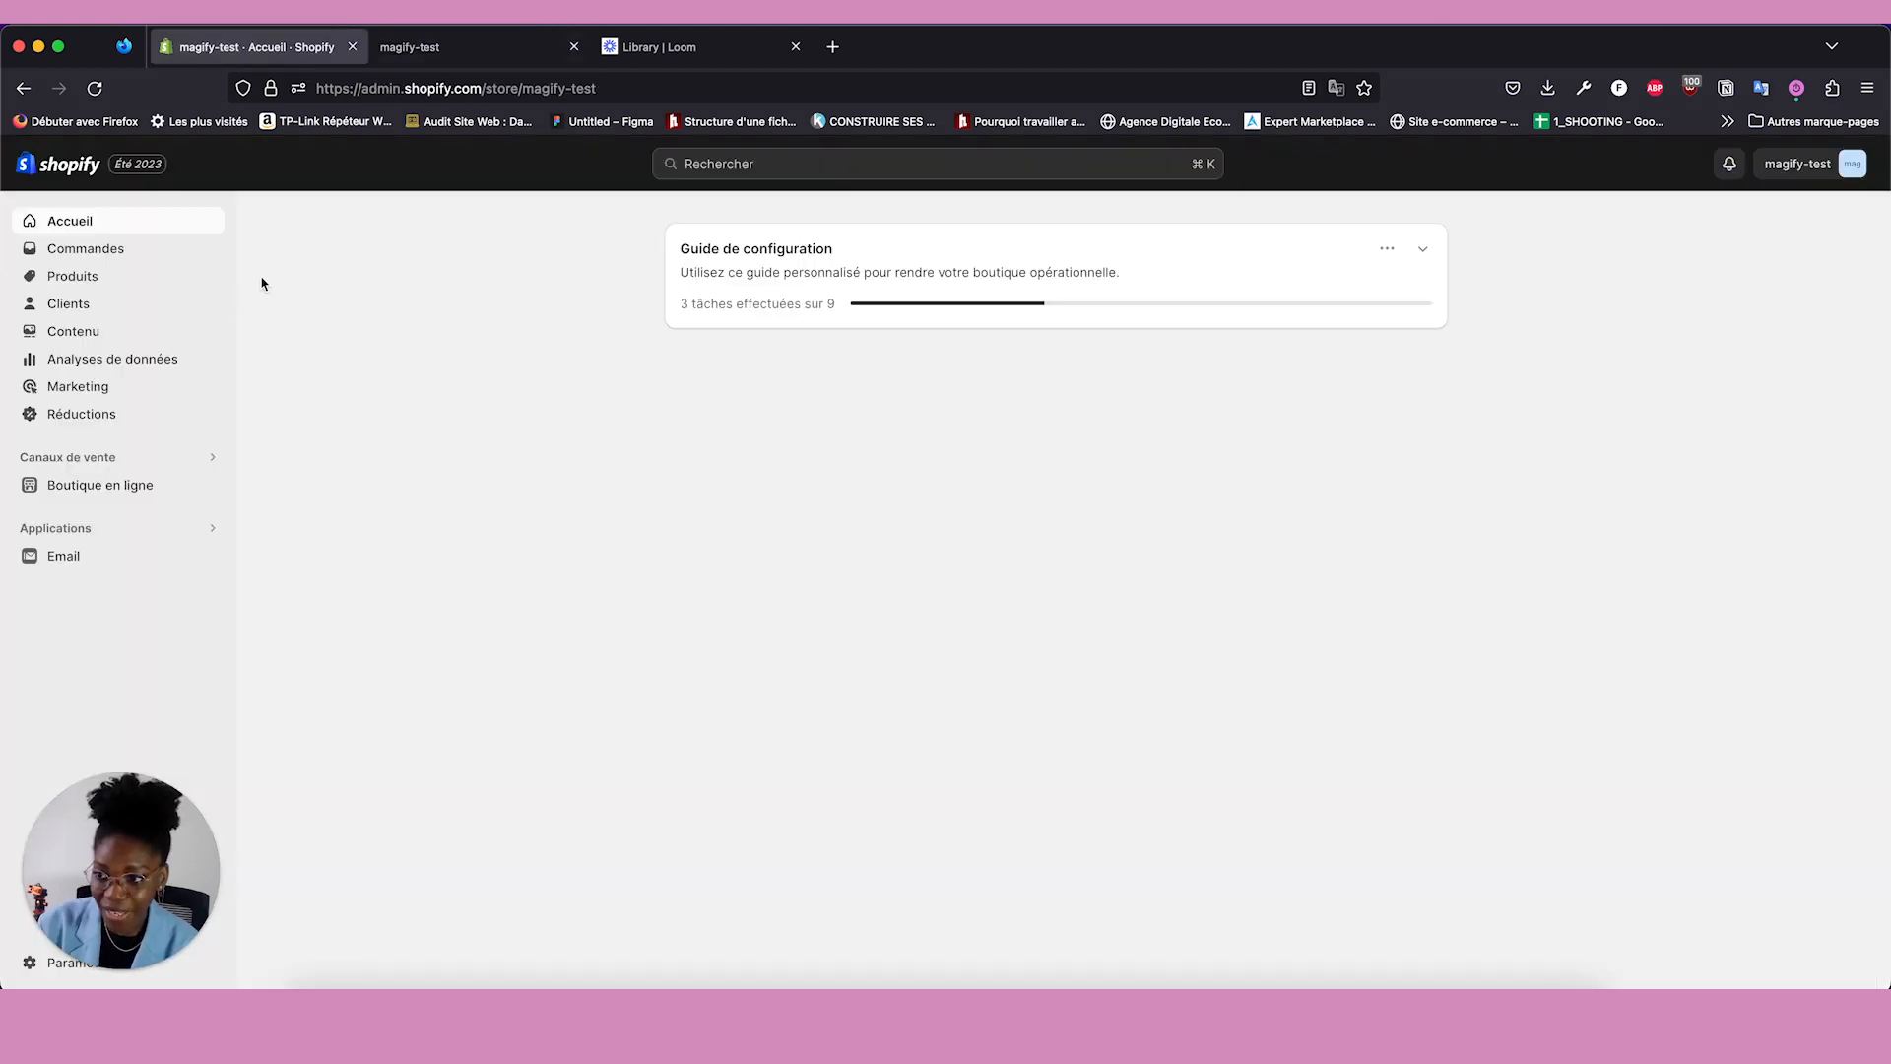
left_click(177, 286)
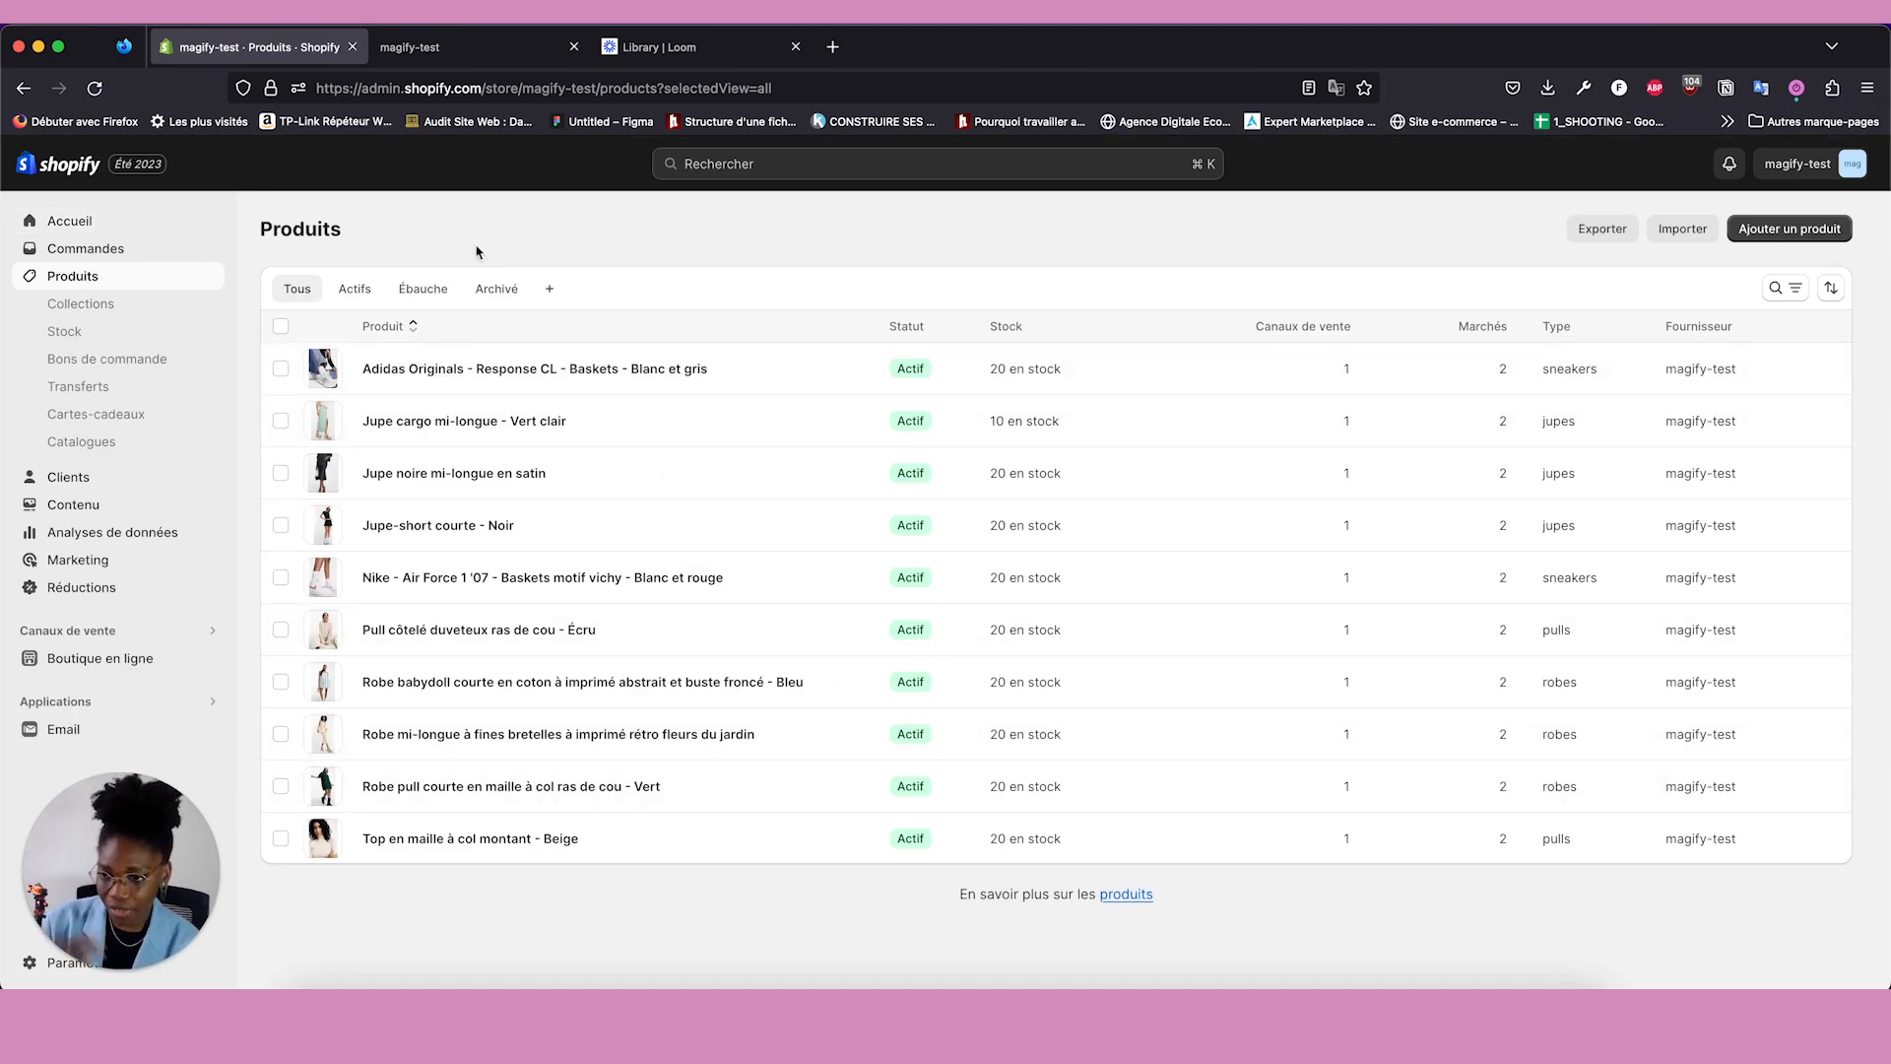
left_click(150, 317)
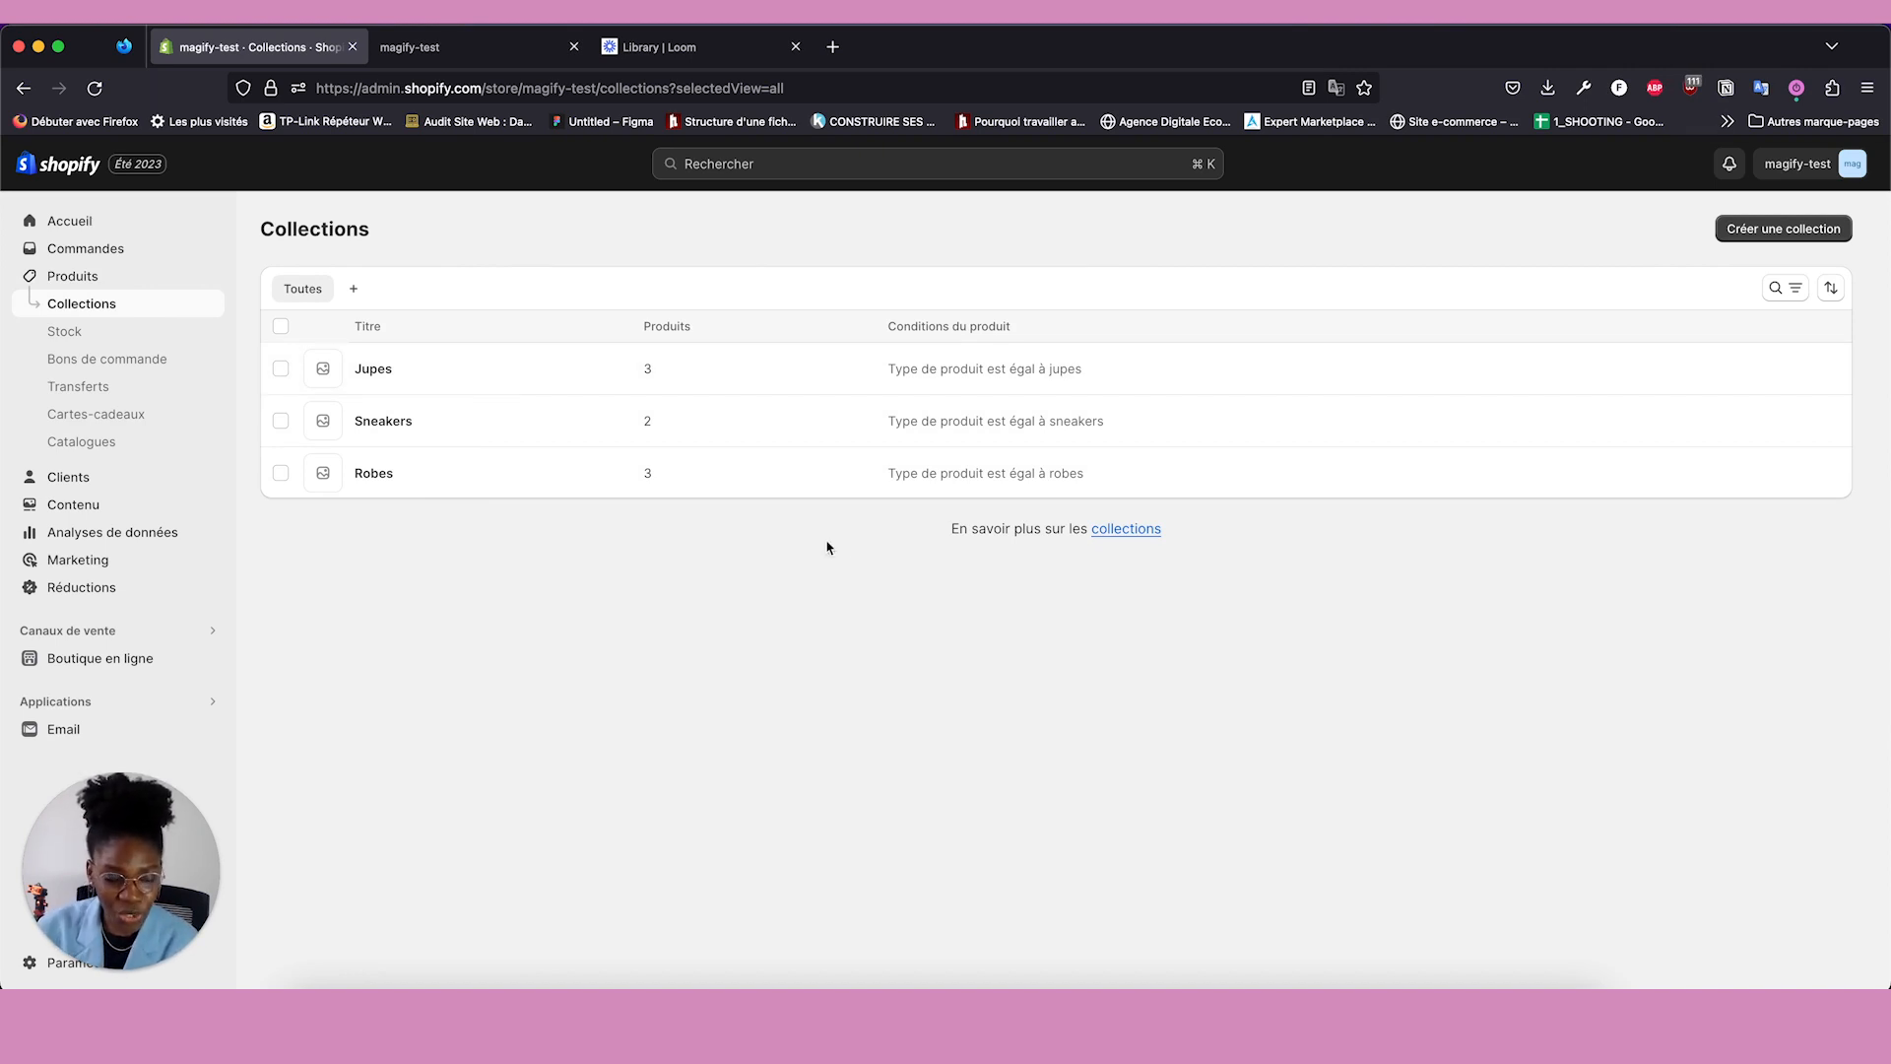
Start a new collection and title it "Les nouveautés".
left_click(1746, 238)
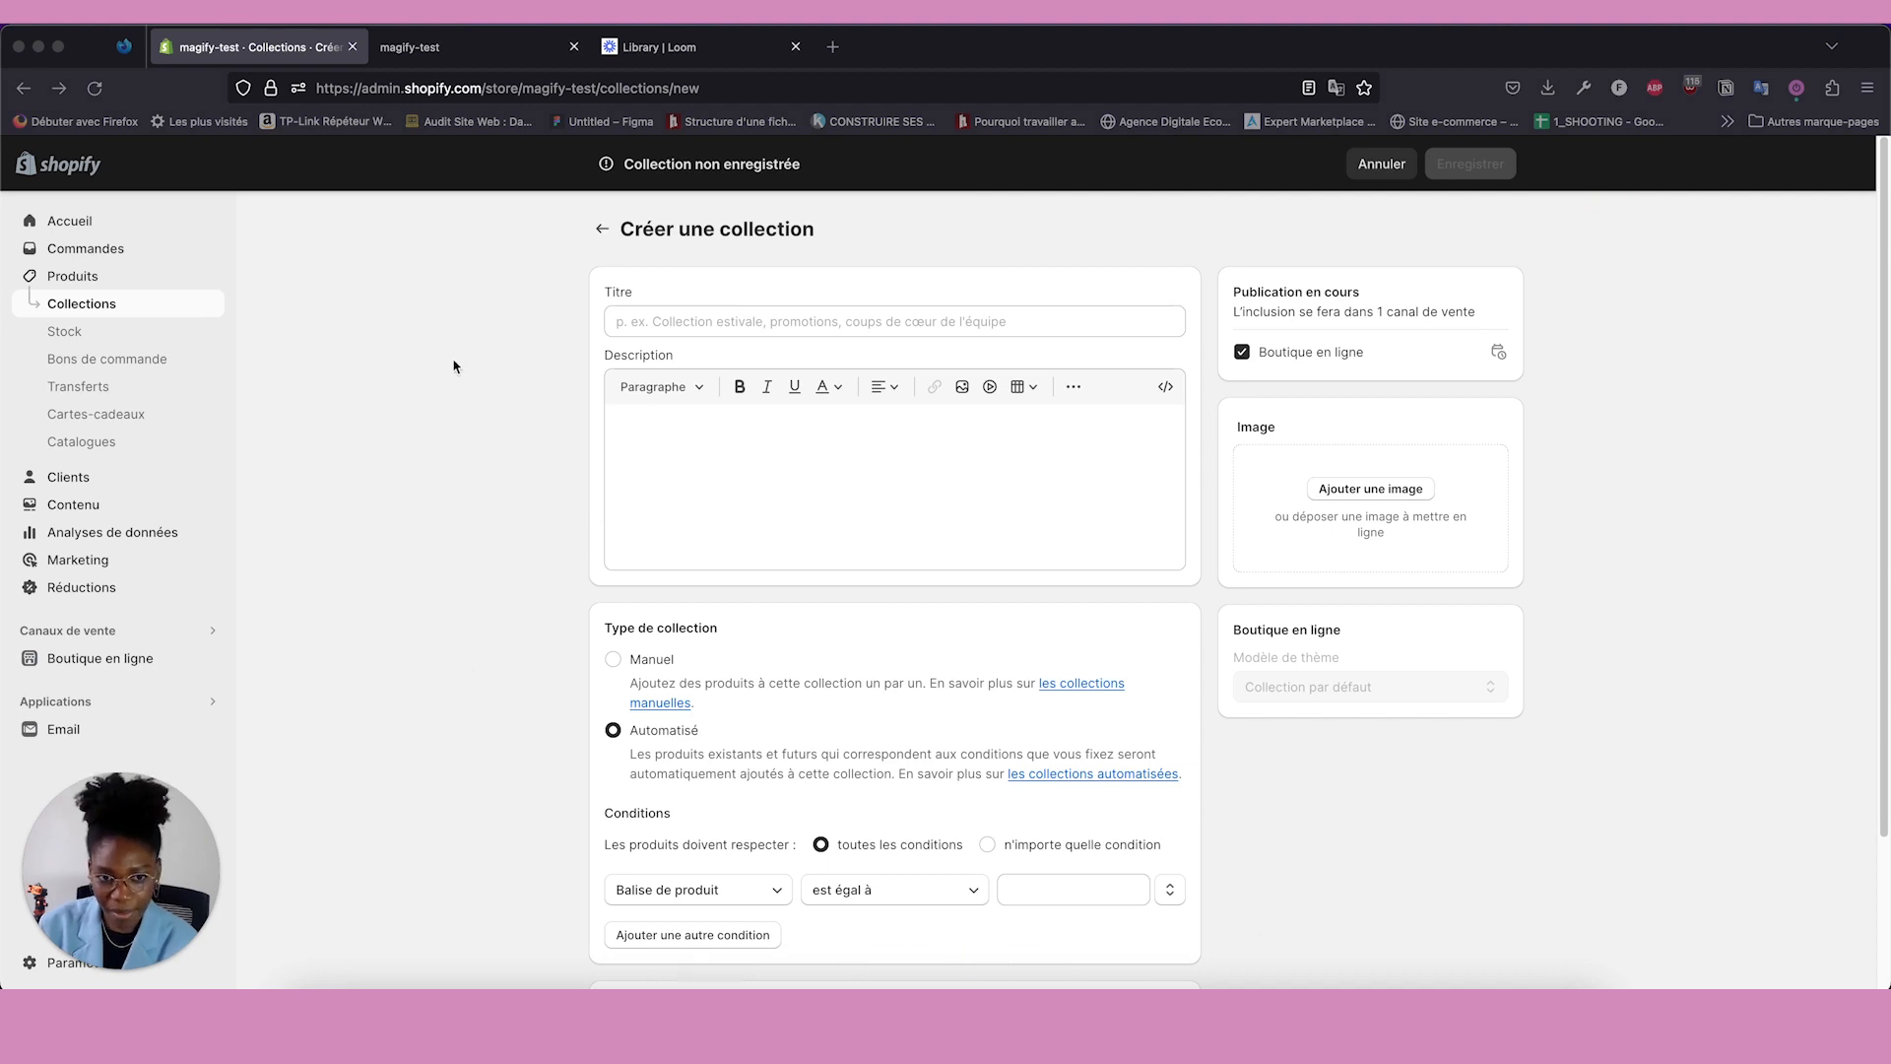
left_click(751, 321)
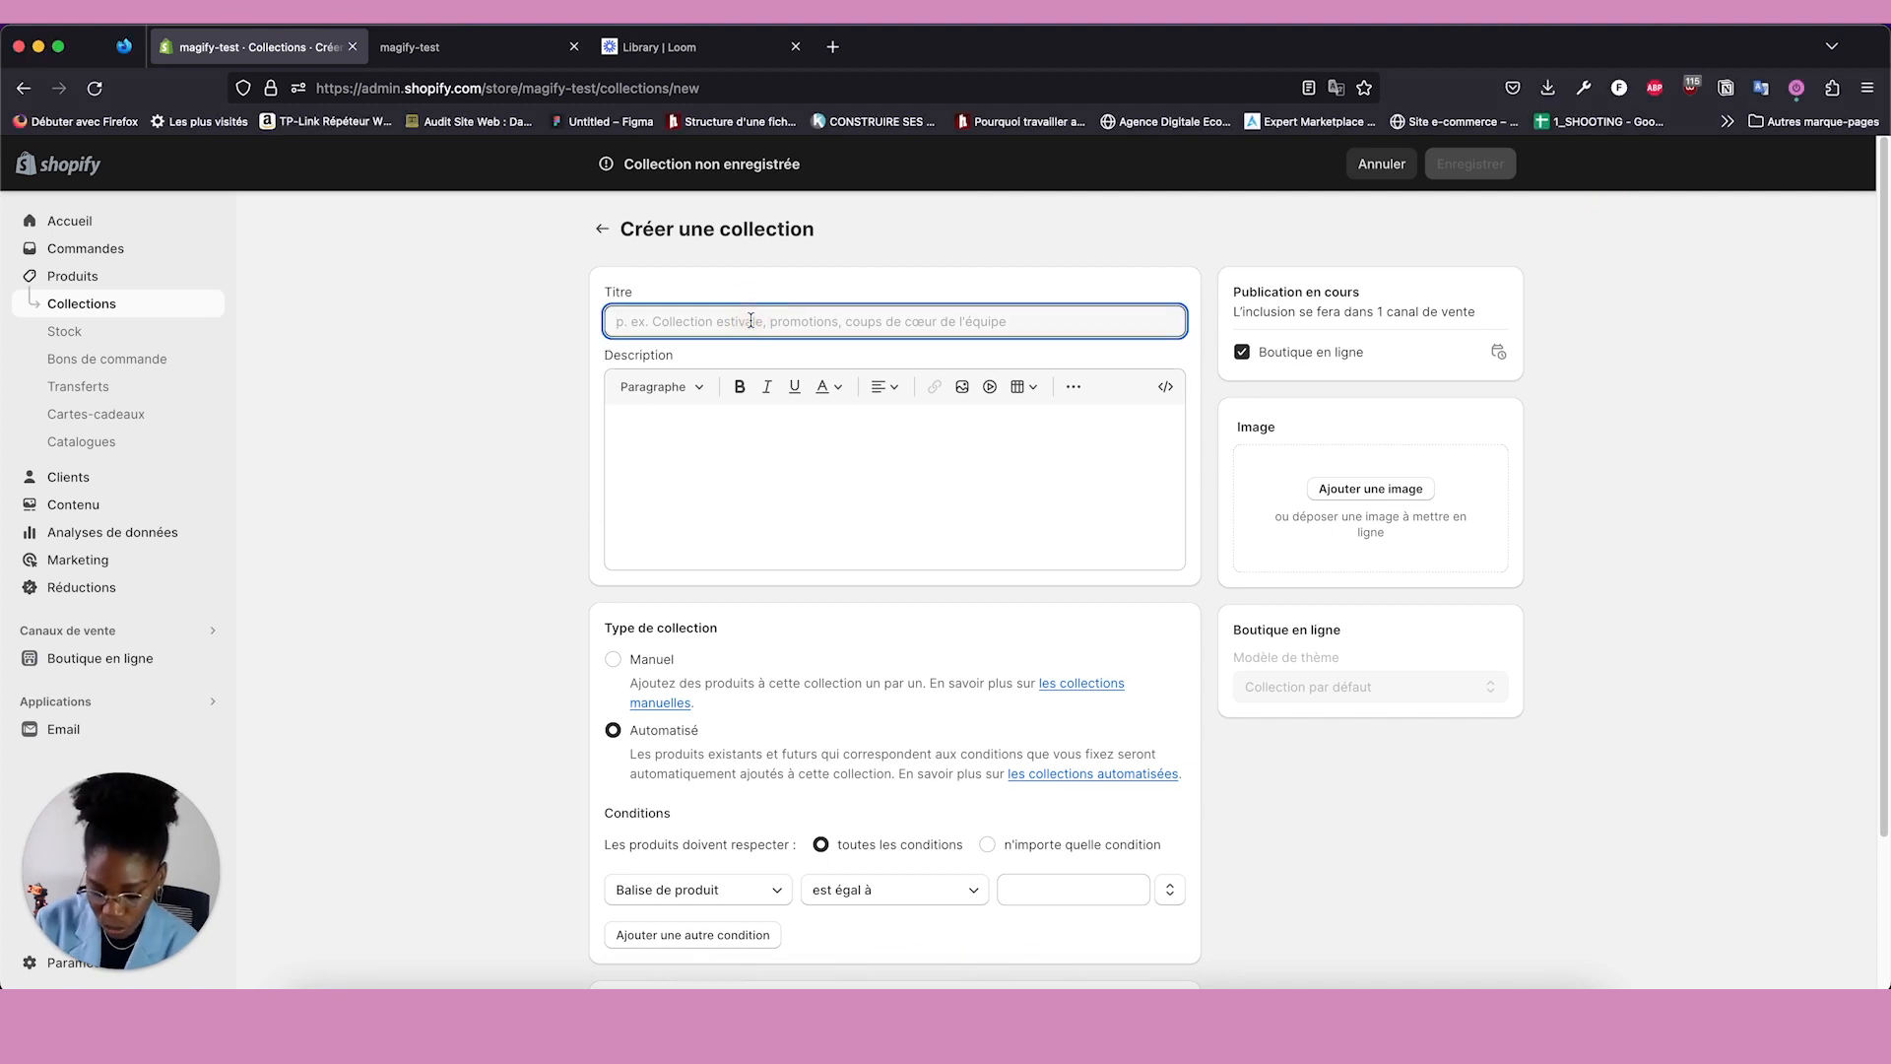
type("Les n")
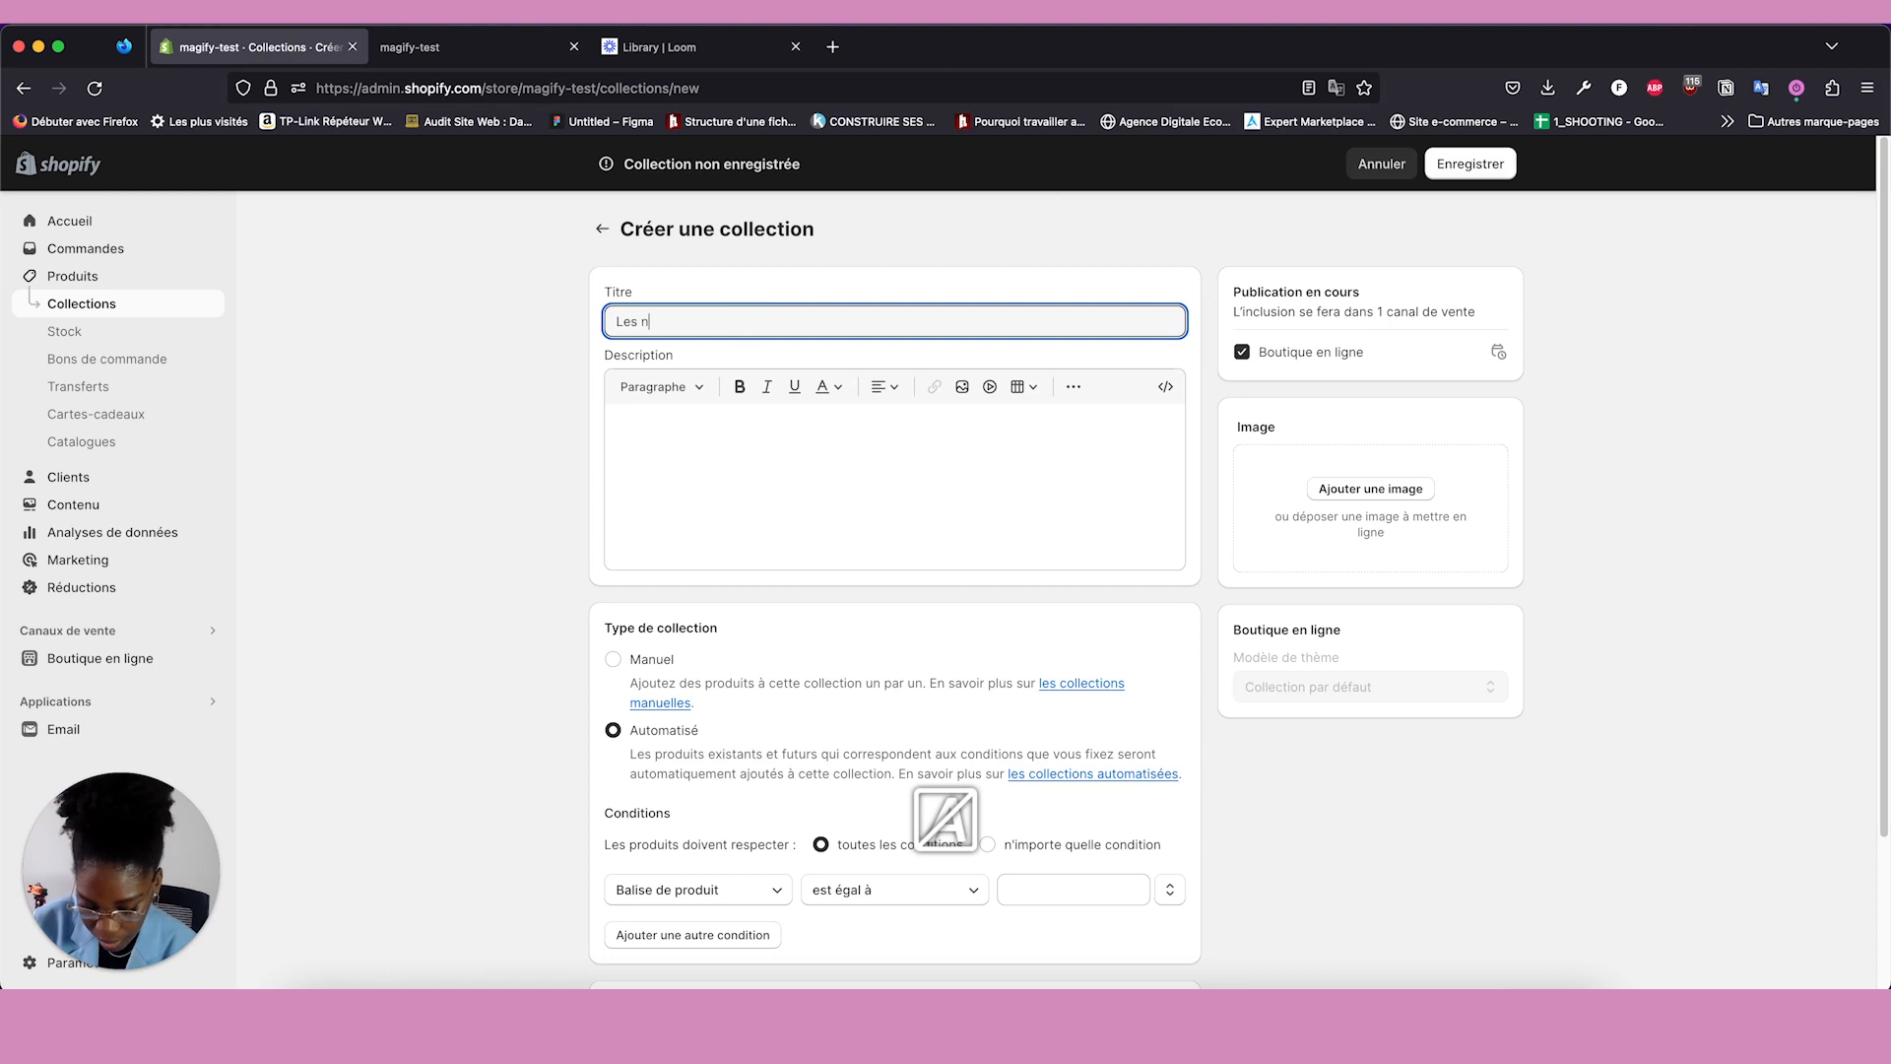
type("ouveautés")
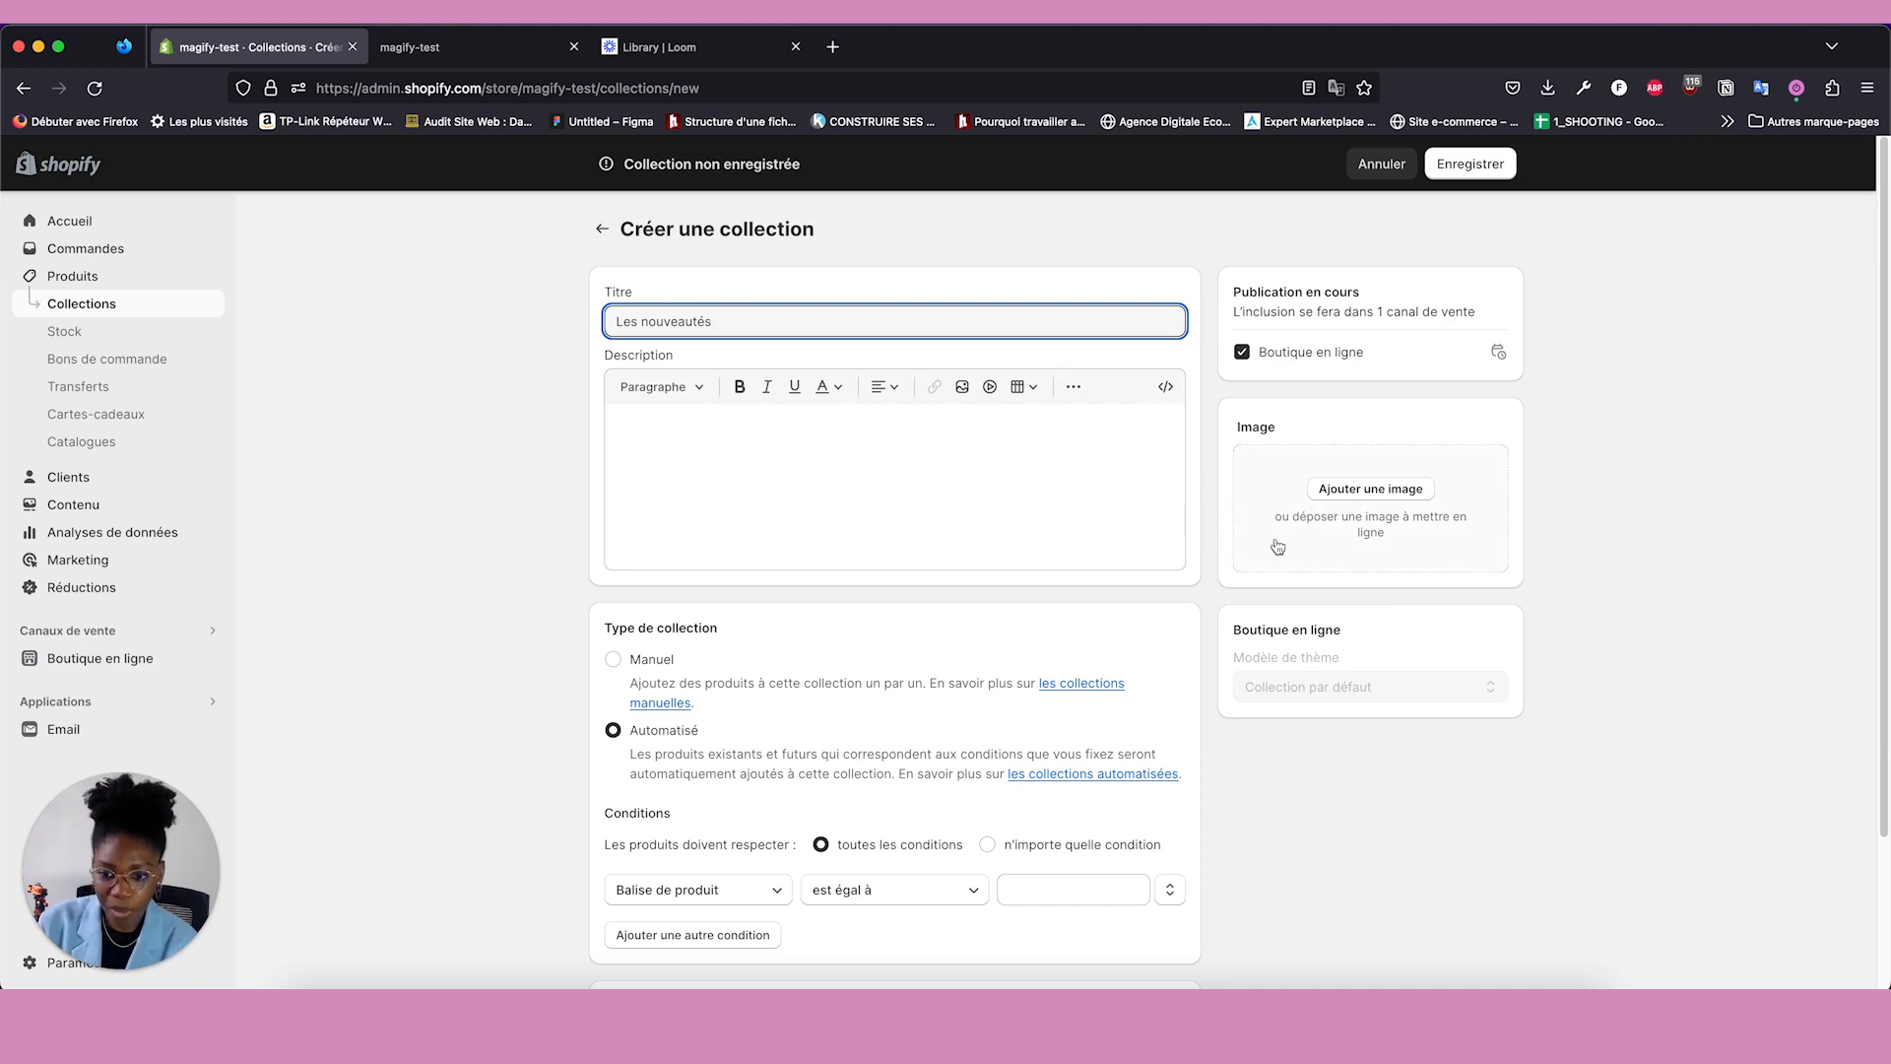
Enter "Voici les nouveautés du site." as the description of the new collection.
scroll(818, 590, "down", 3)
scroll(788, 551, "up", 3)
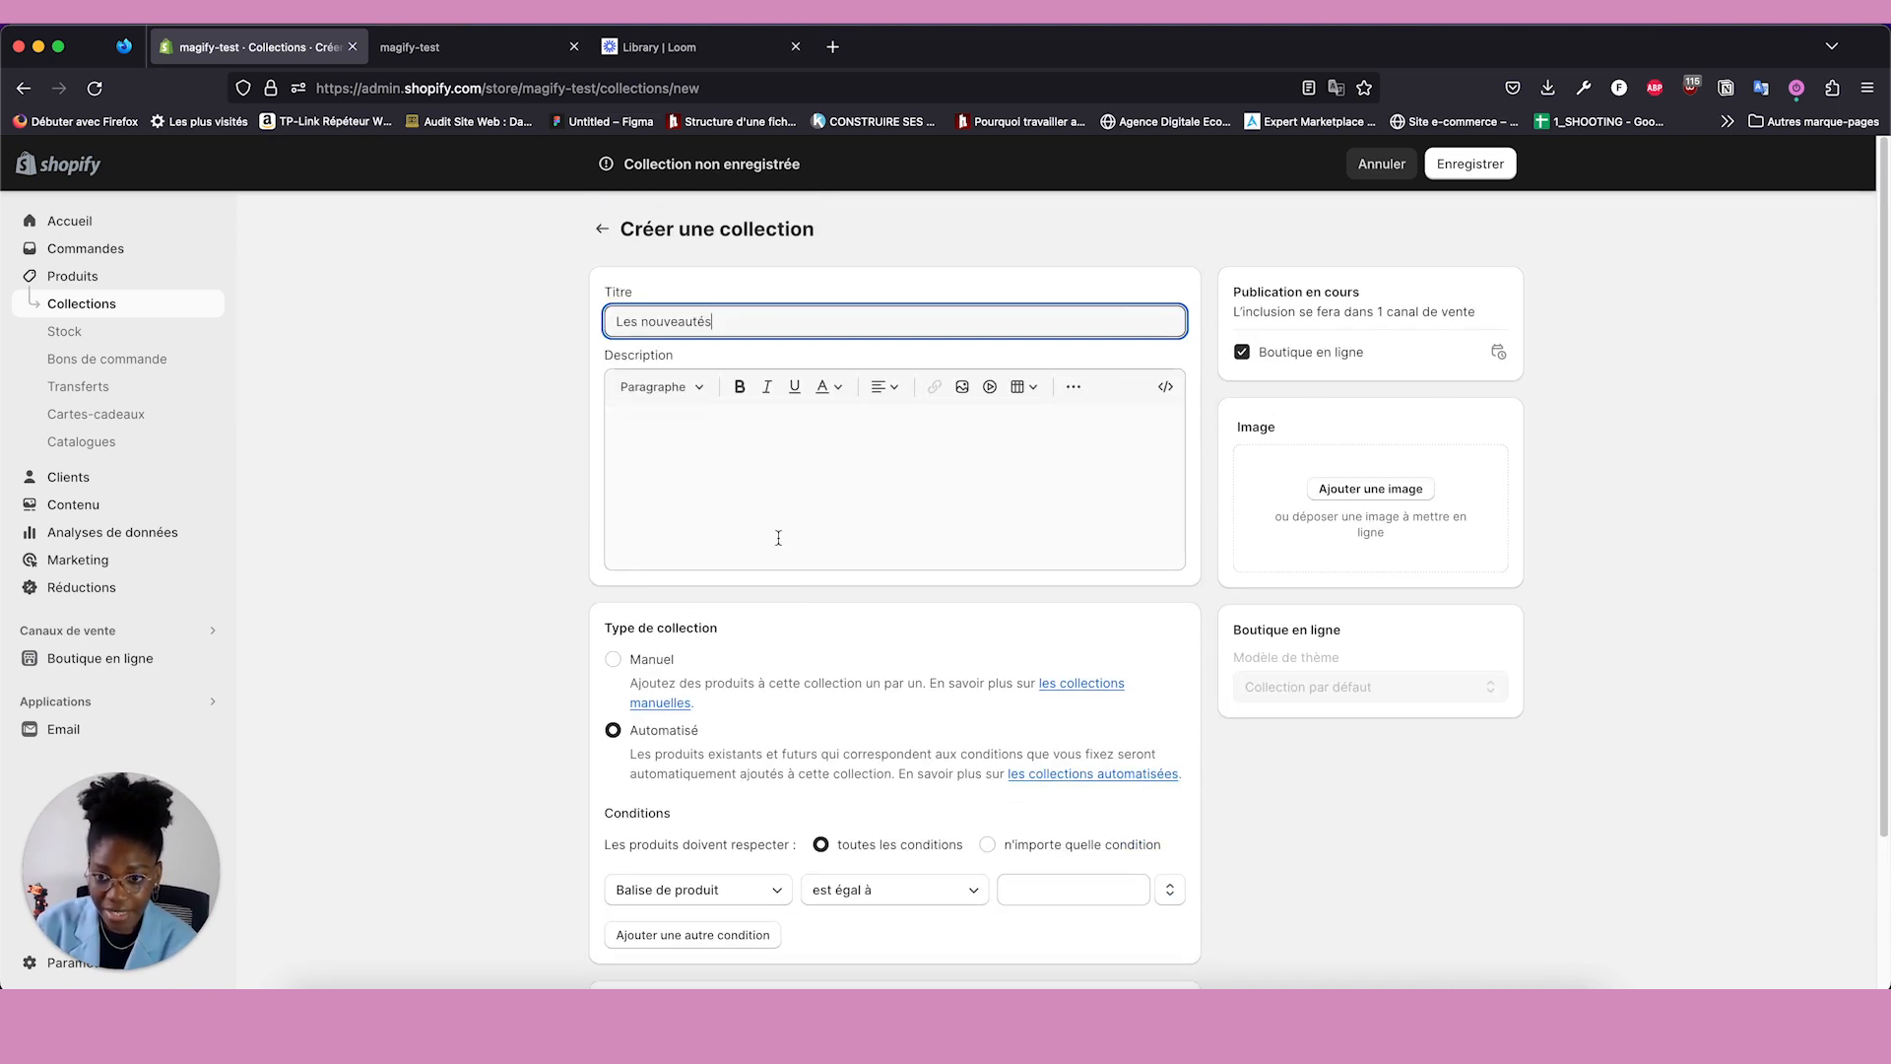
left_click(702, 474)
type("Vo")
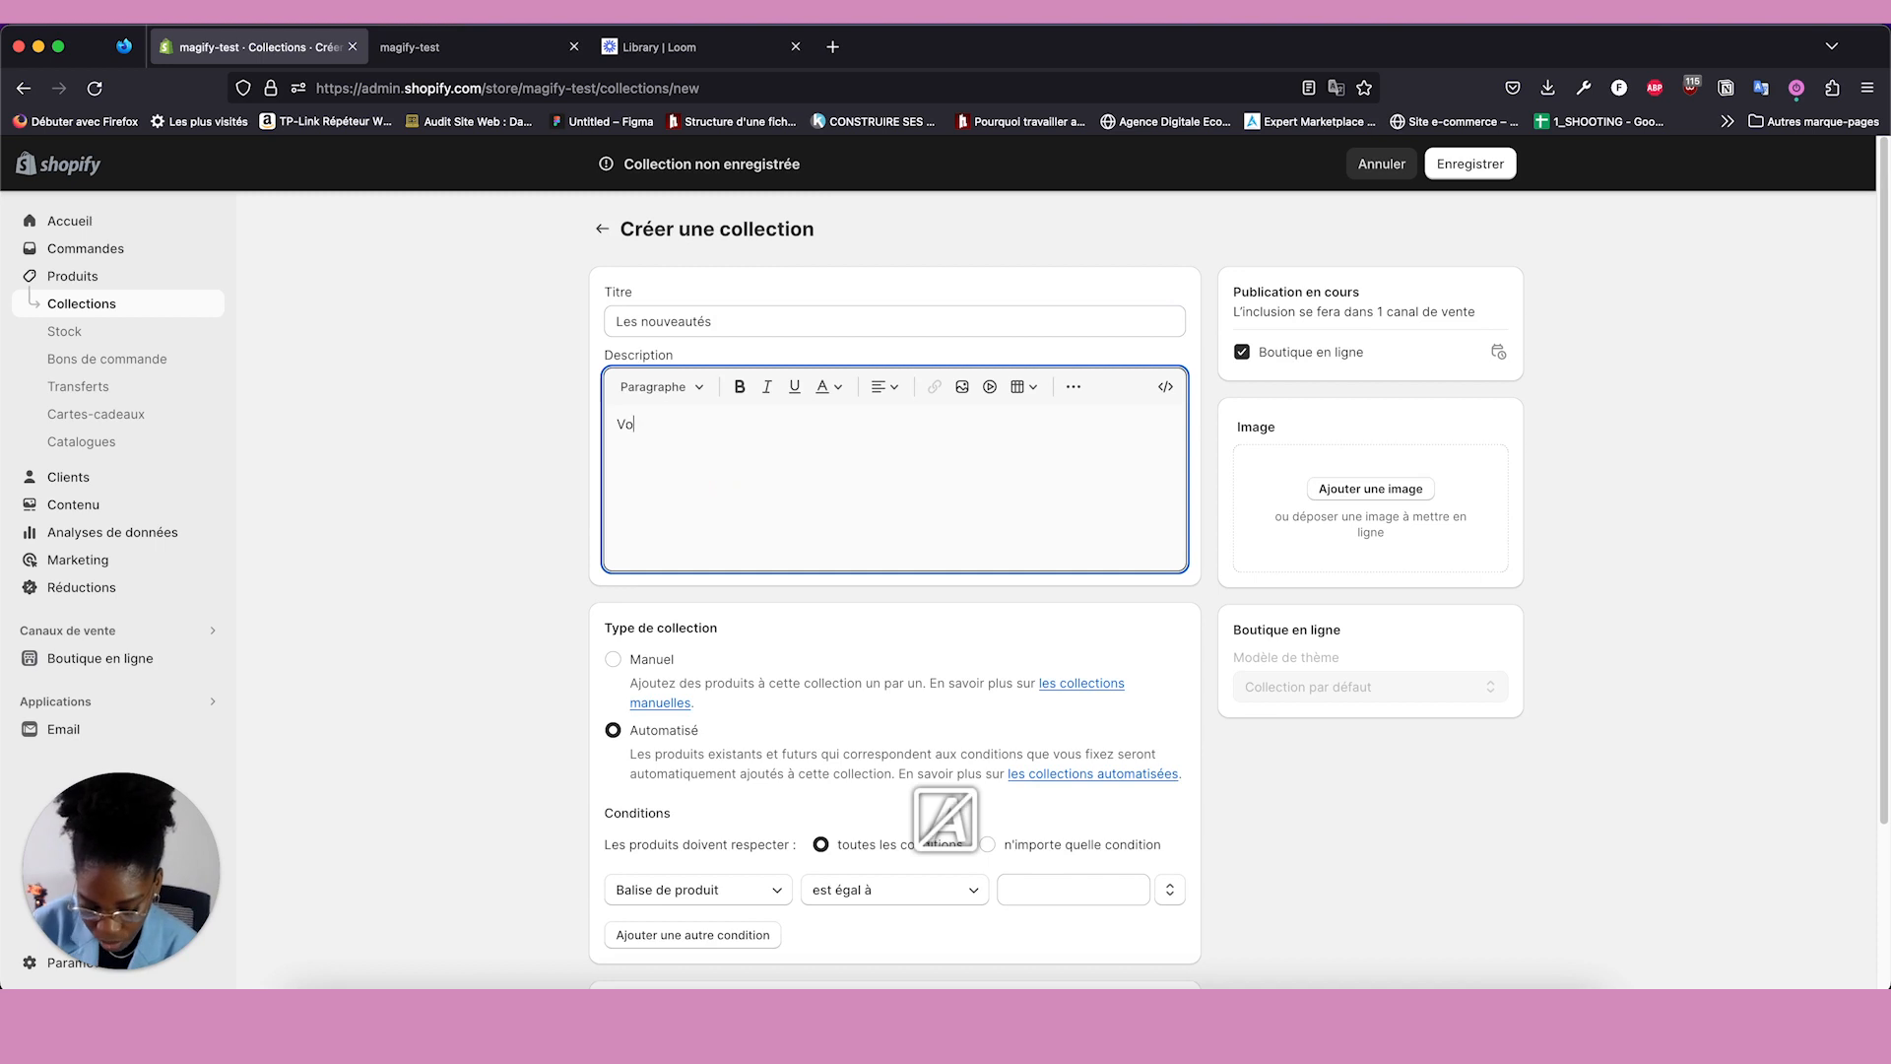
type("ici les nou")
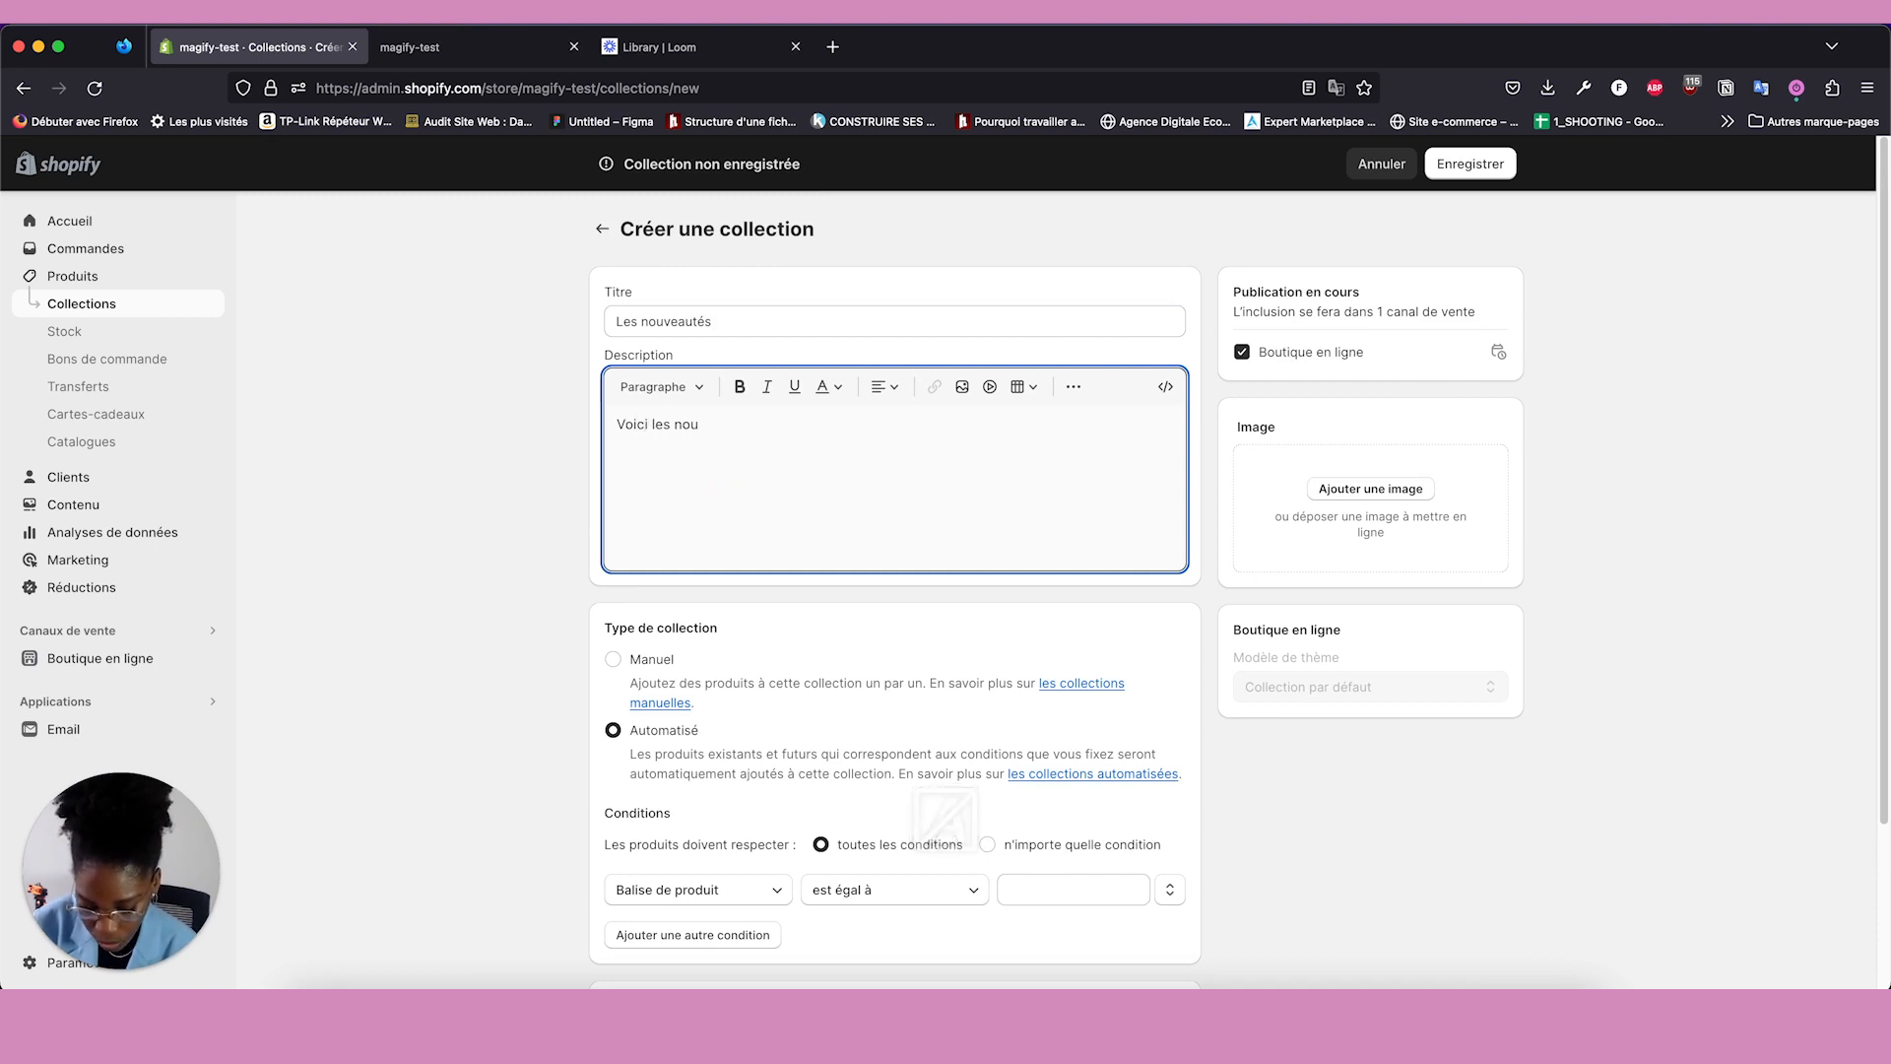
type("veautés d")
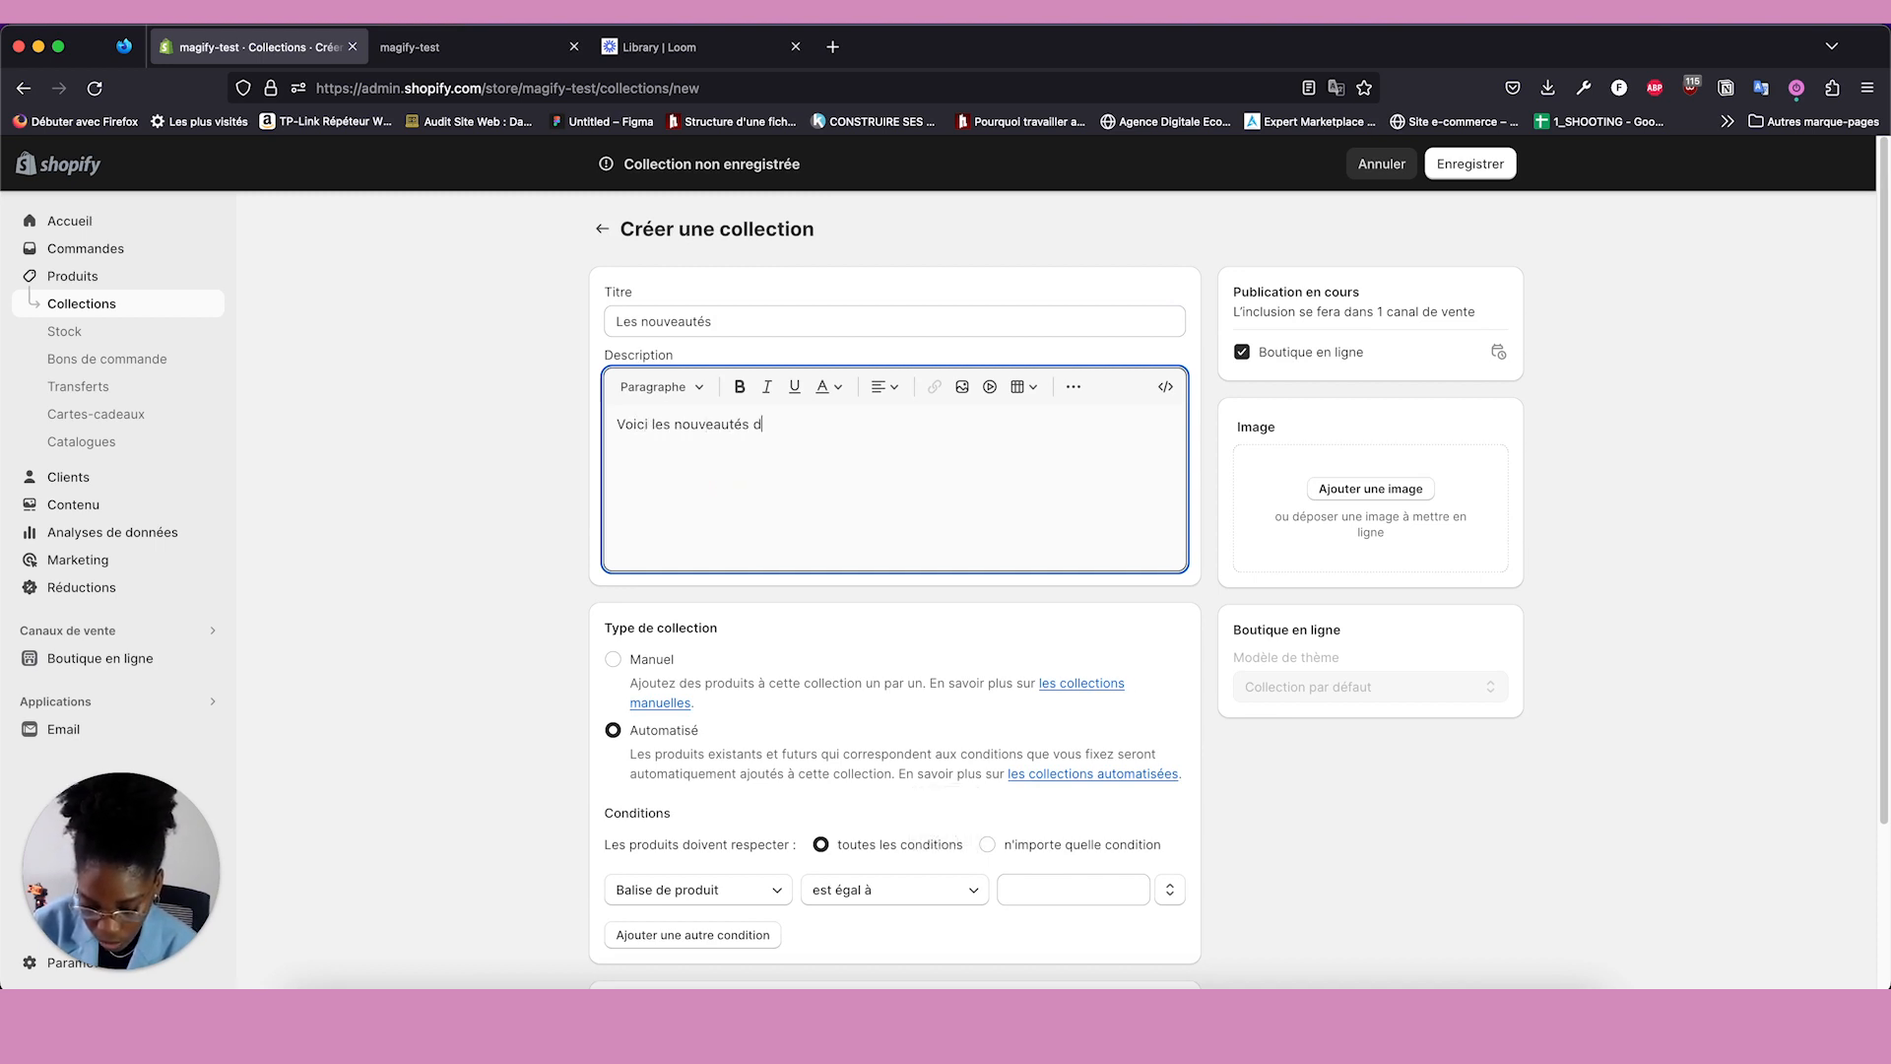
type("u site.")
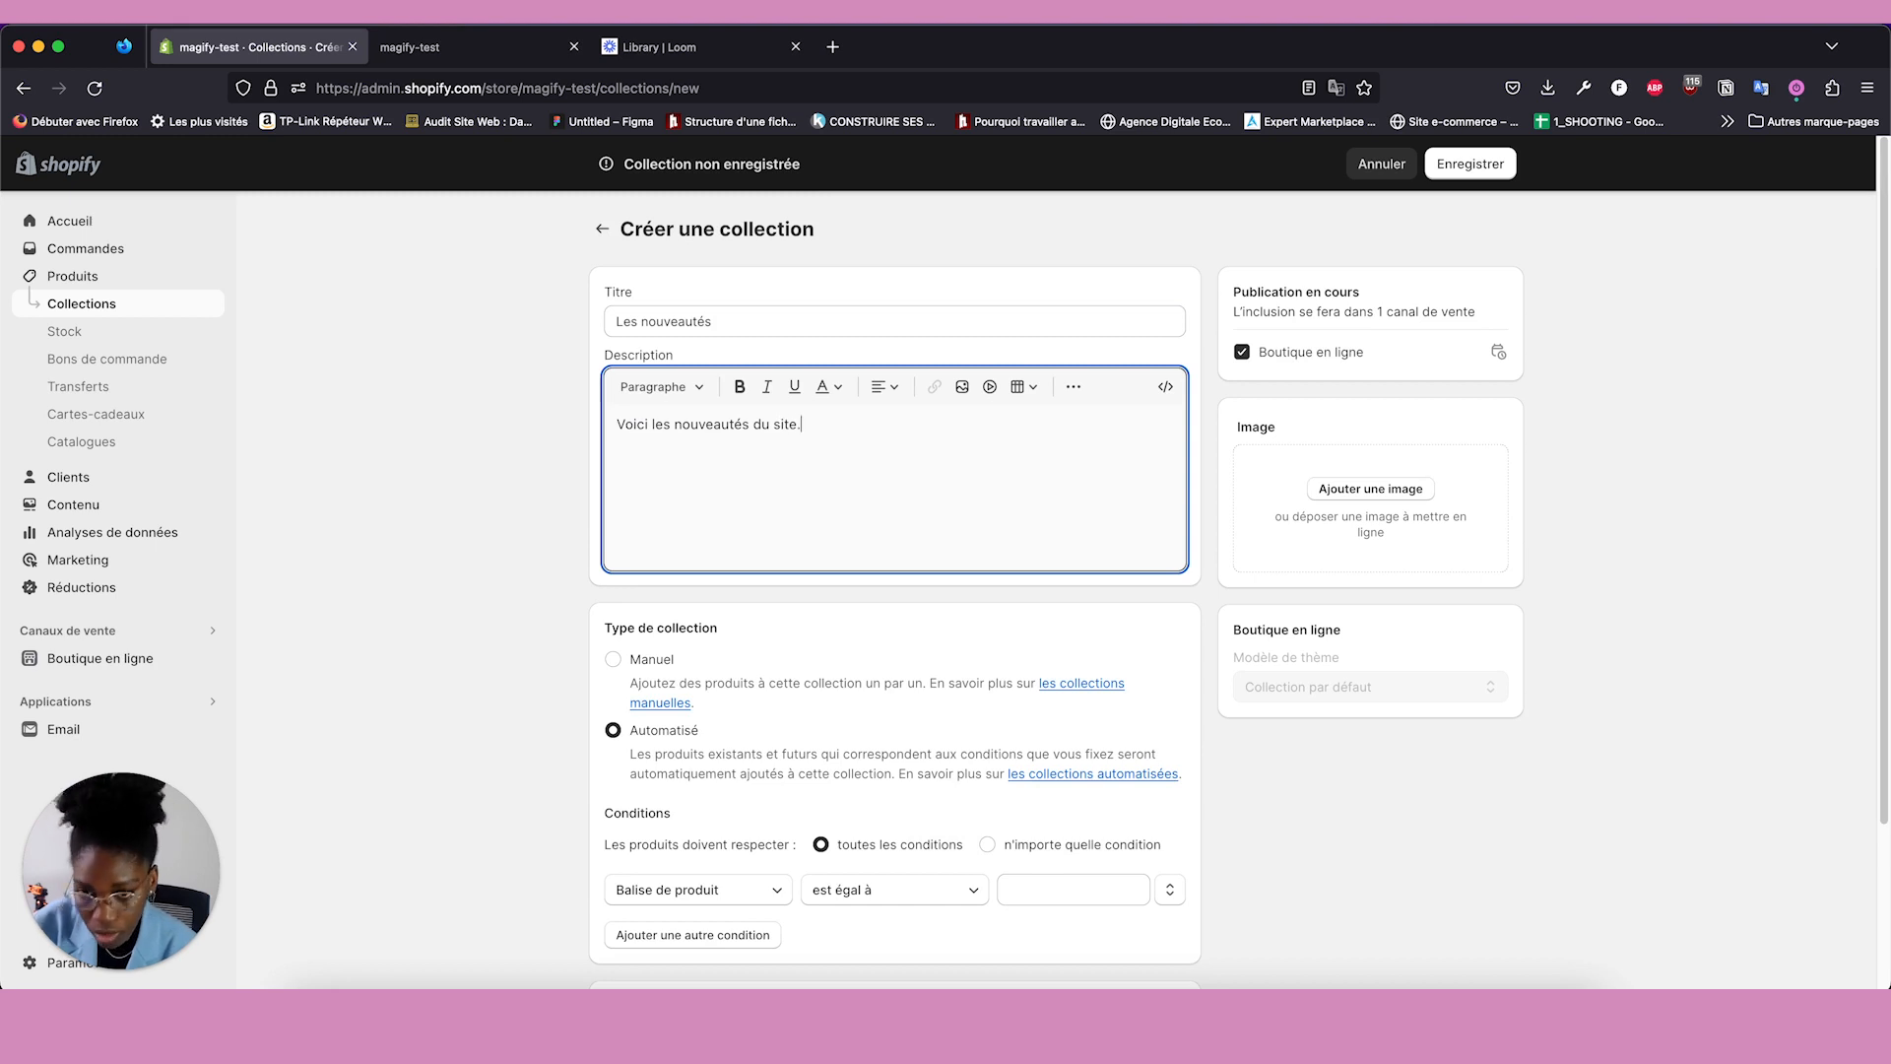
Set the collection type to "Manuel" and save the collection.
scroll(502, 604, "down", 3)
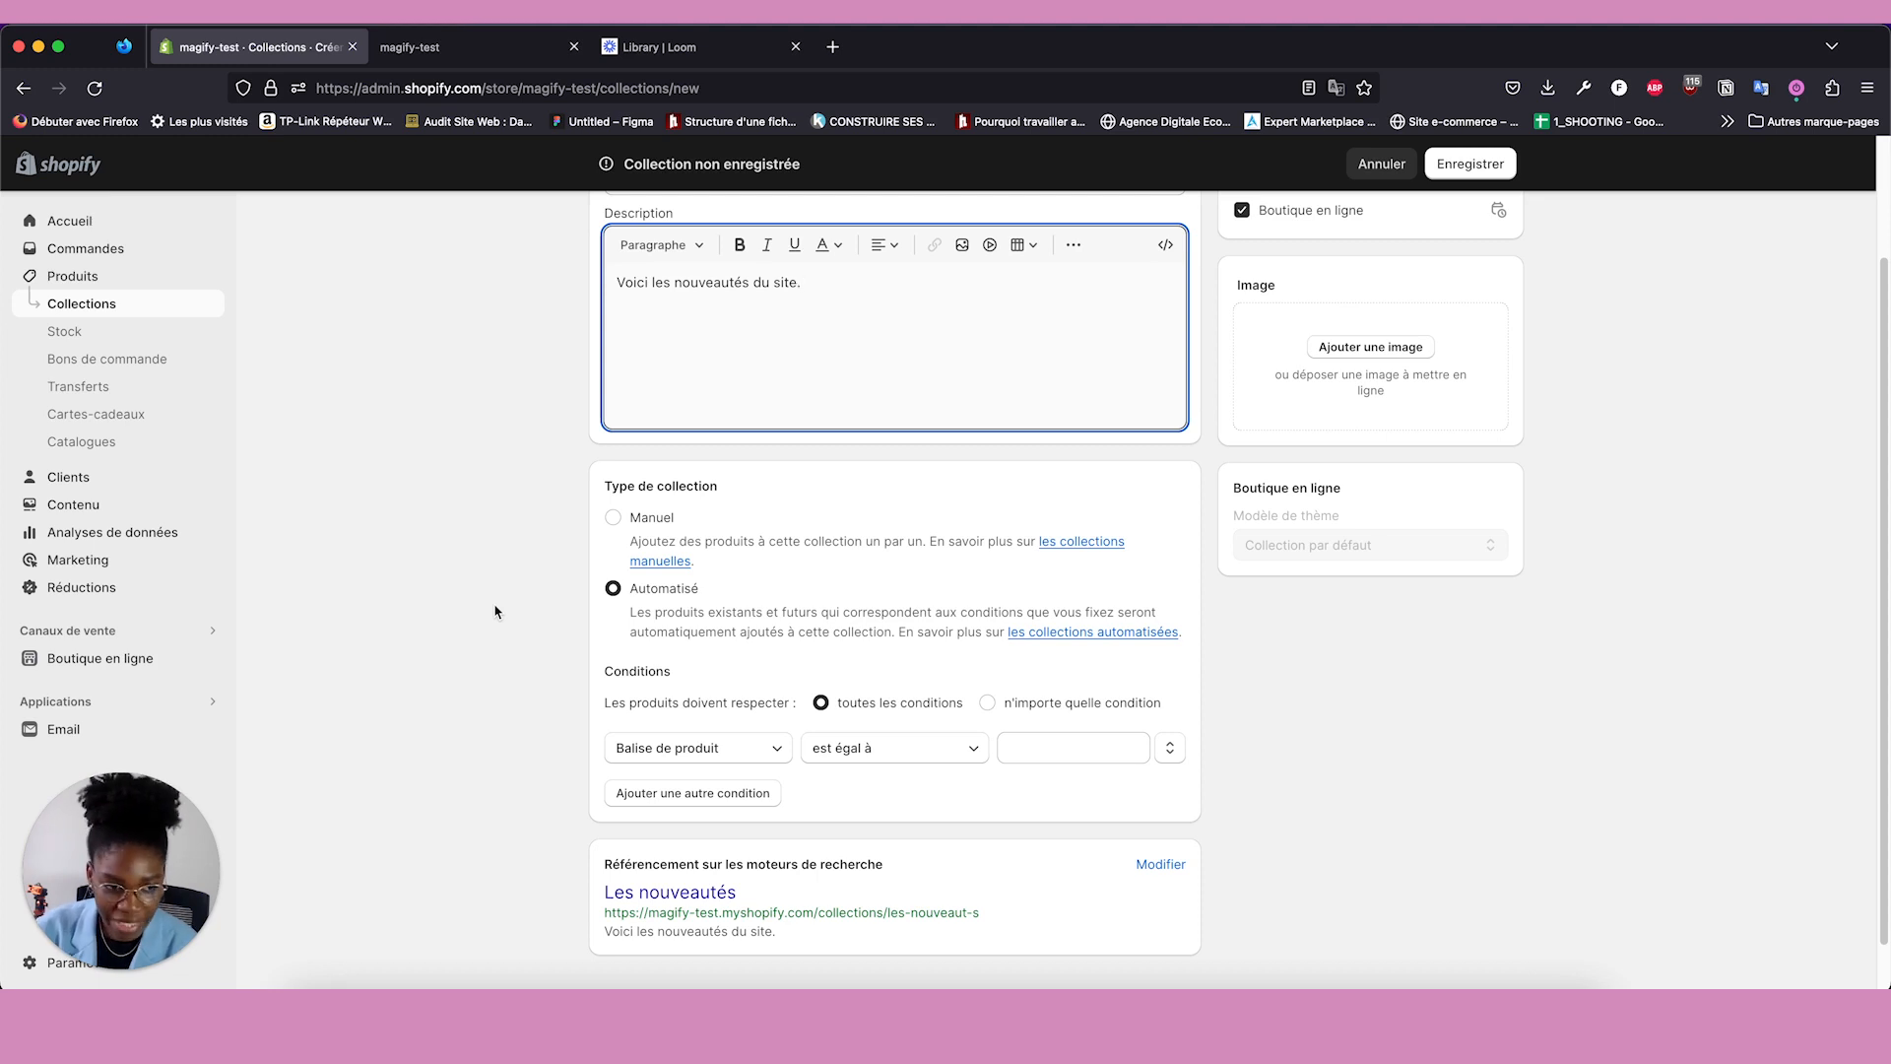
left_click(613, 517)
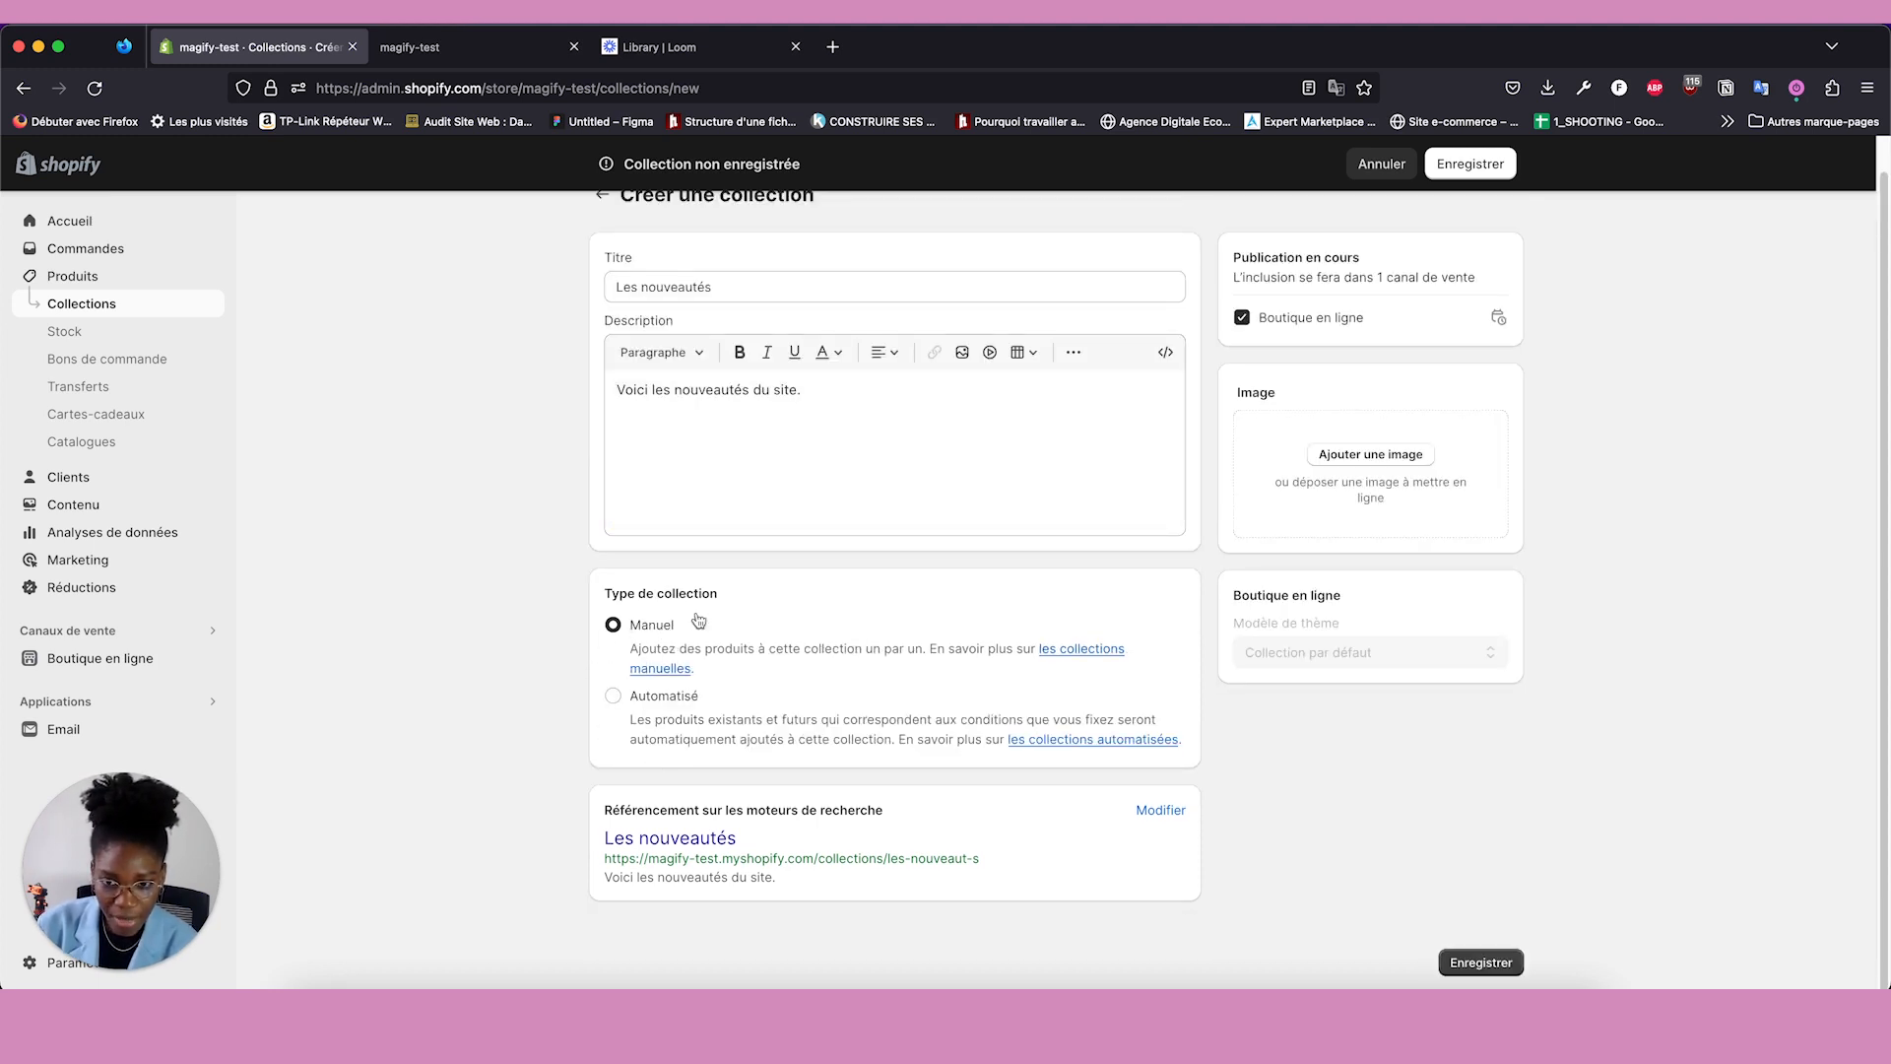
left_click(1469, 960)
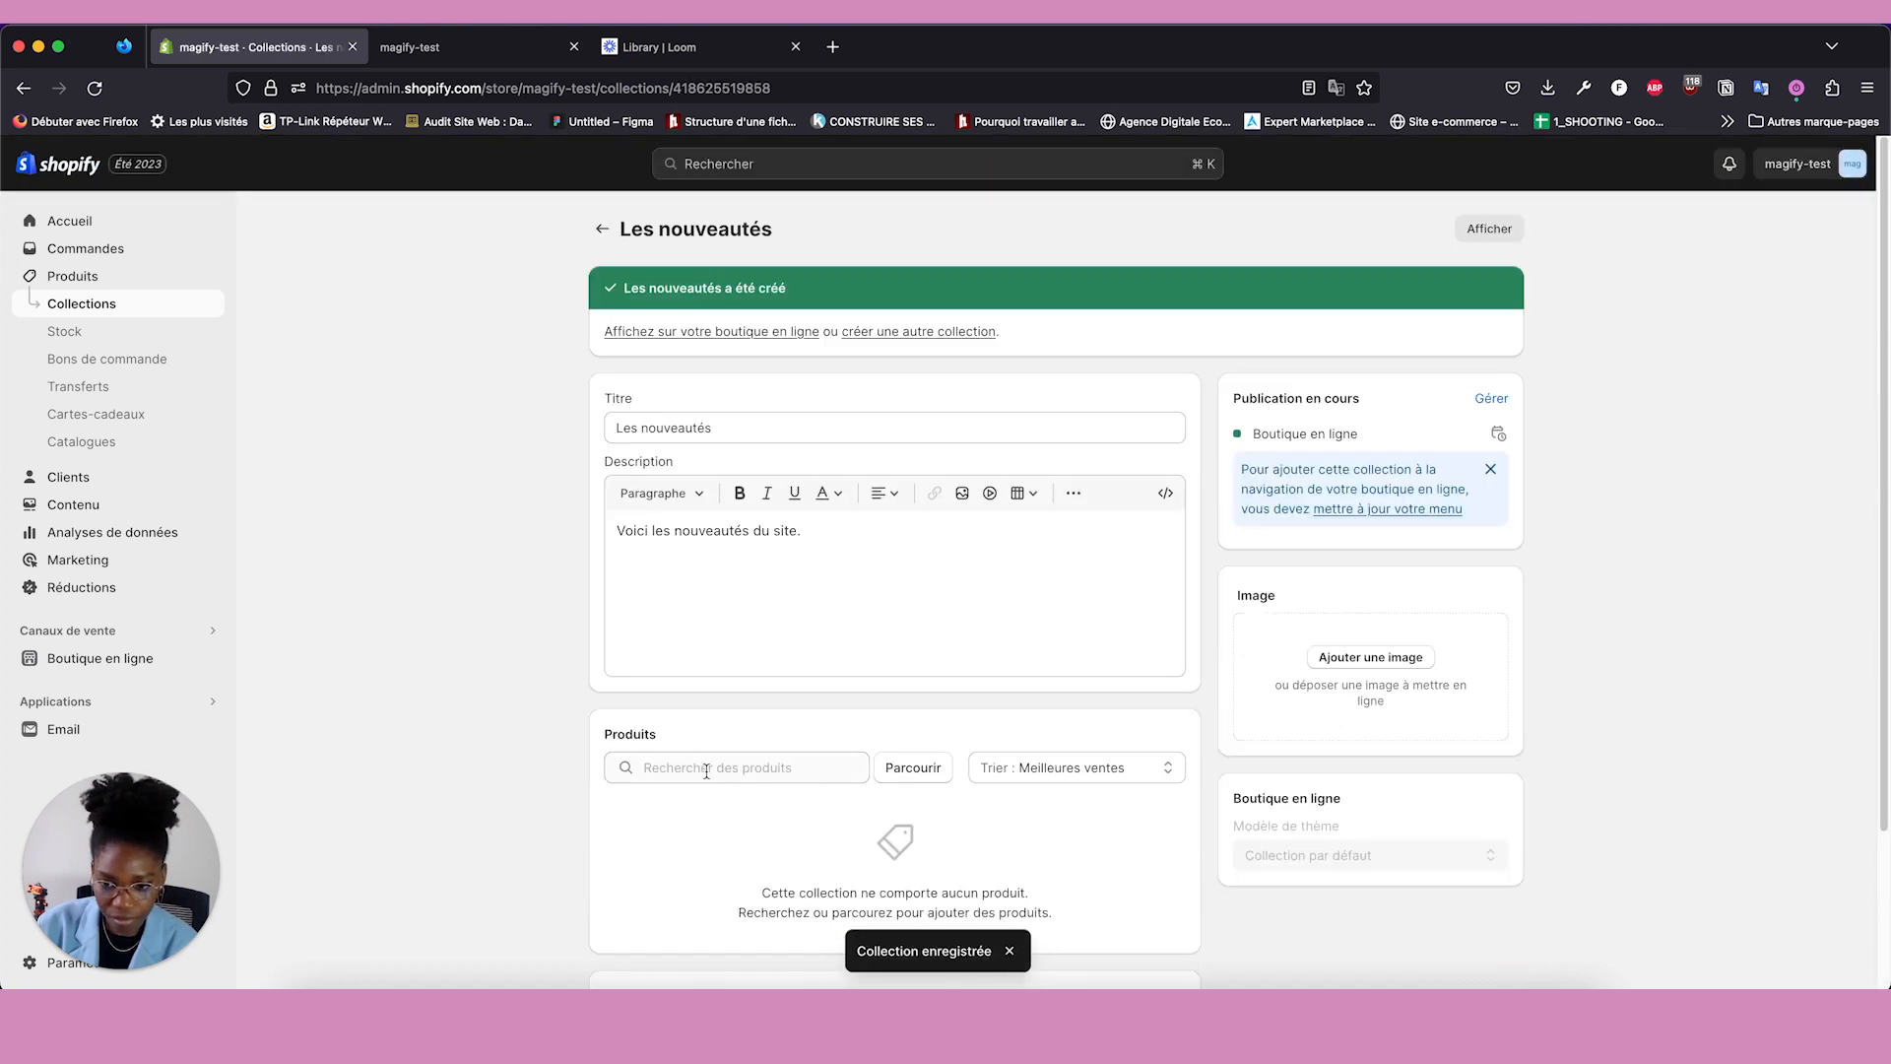
Add the Adidas Originals Response CL sneakers, black Jupe-short courte, écru Pull côtelé duveteux and blue Robe babydoll courte to the collection.
scroll(704, 770, "down", 1)
left_click(719, 702)
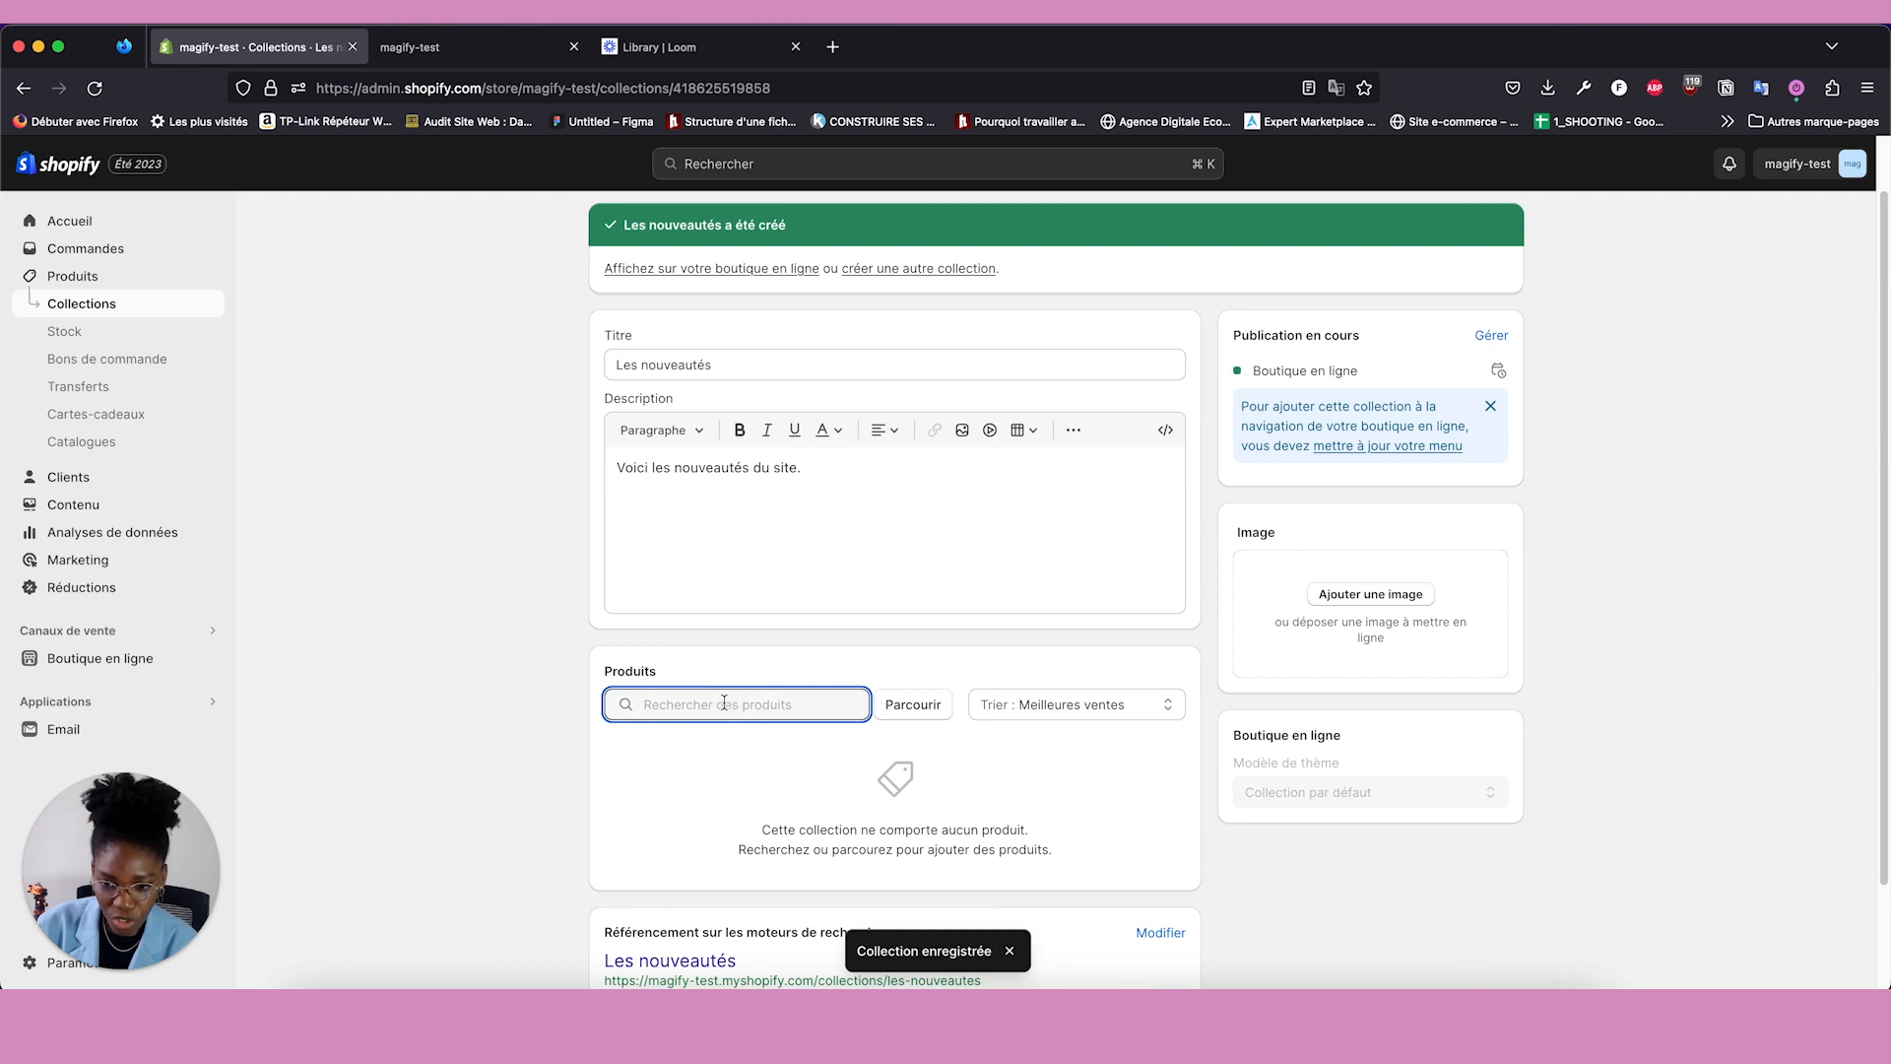
left_click(913, 704)
left_click(657, 369)
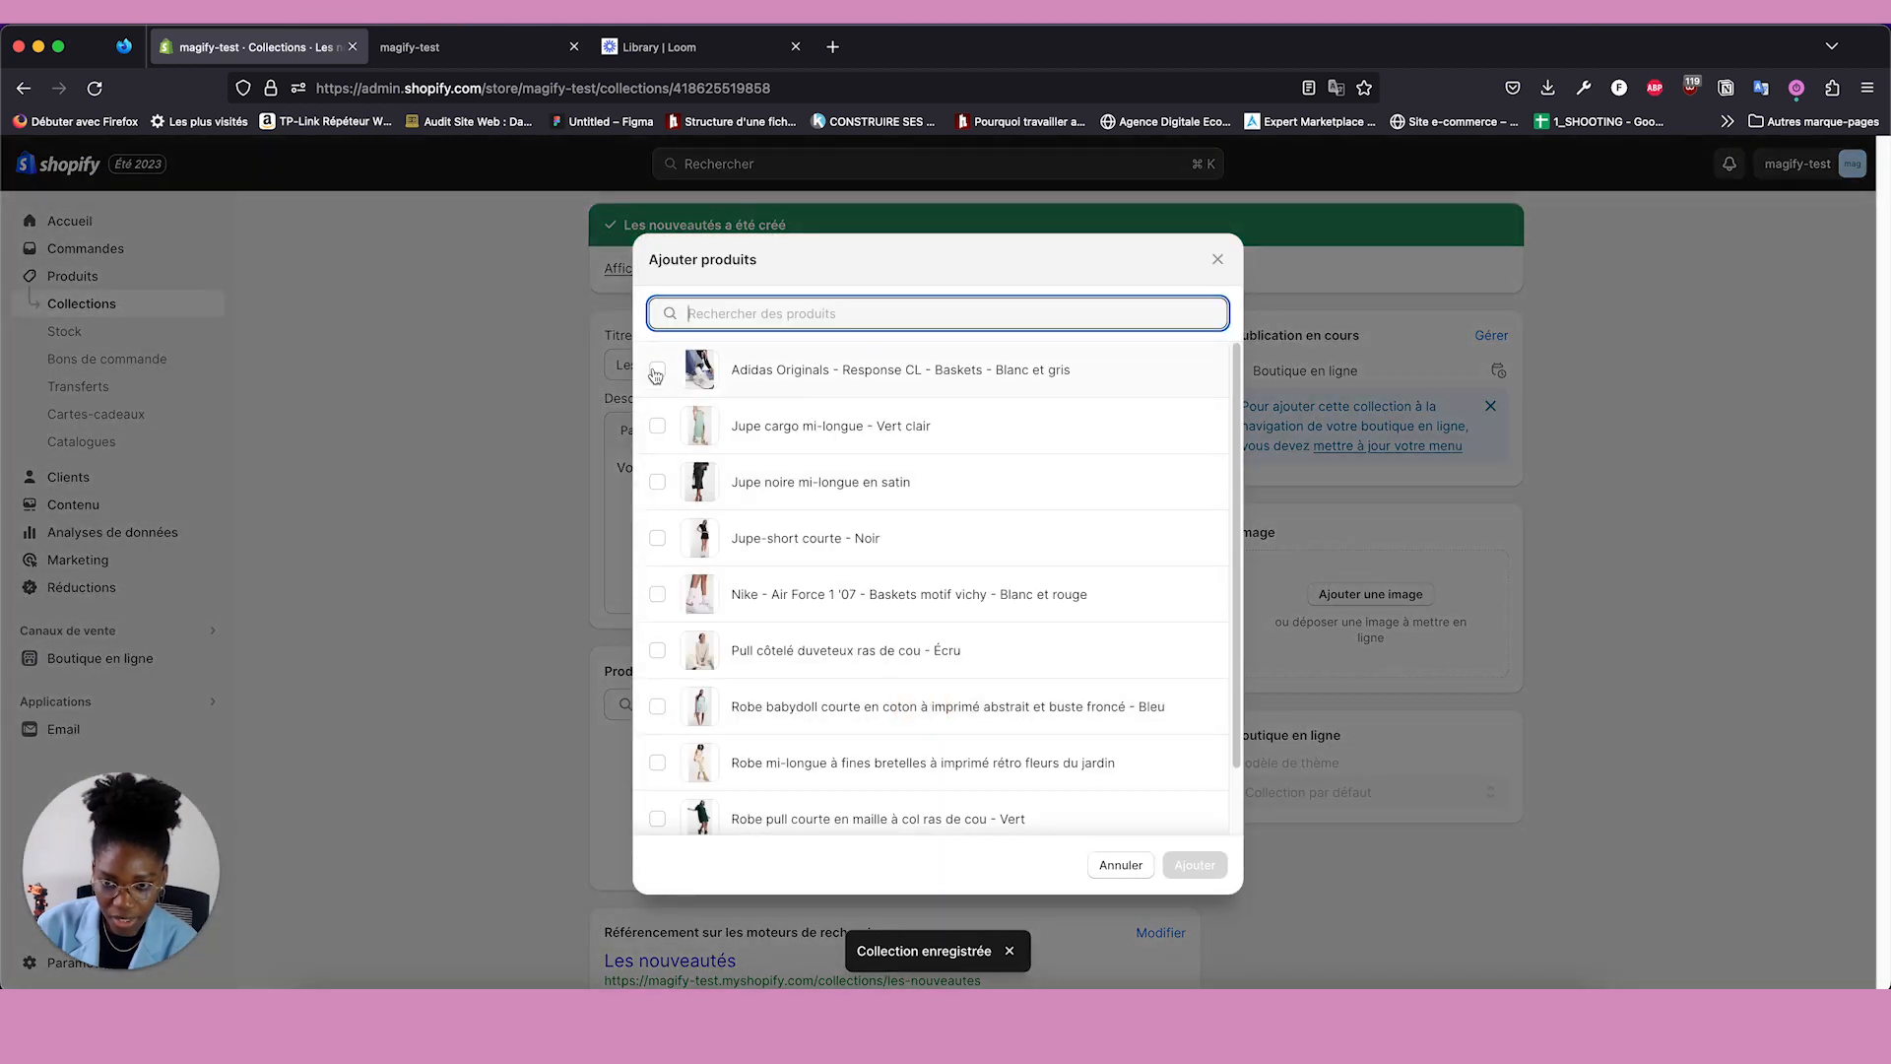
left_click(657, 538)
left_click(657, 650)
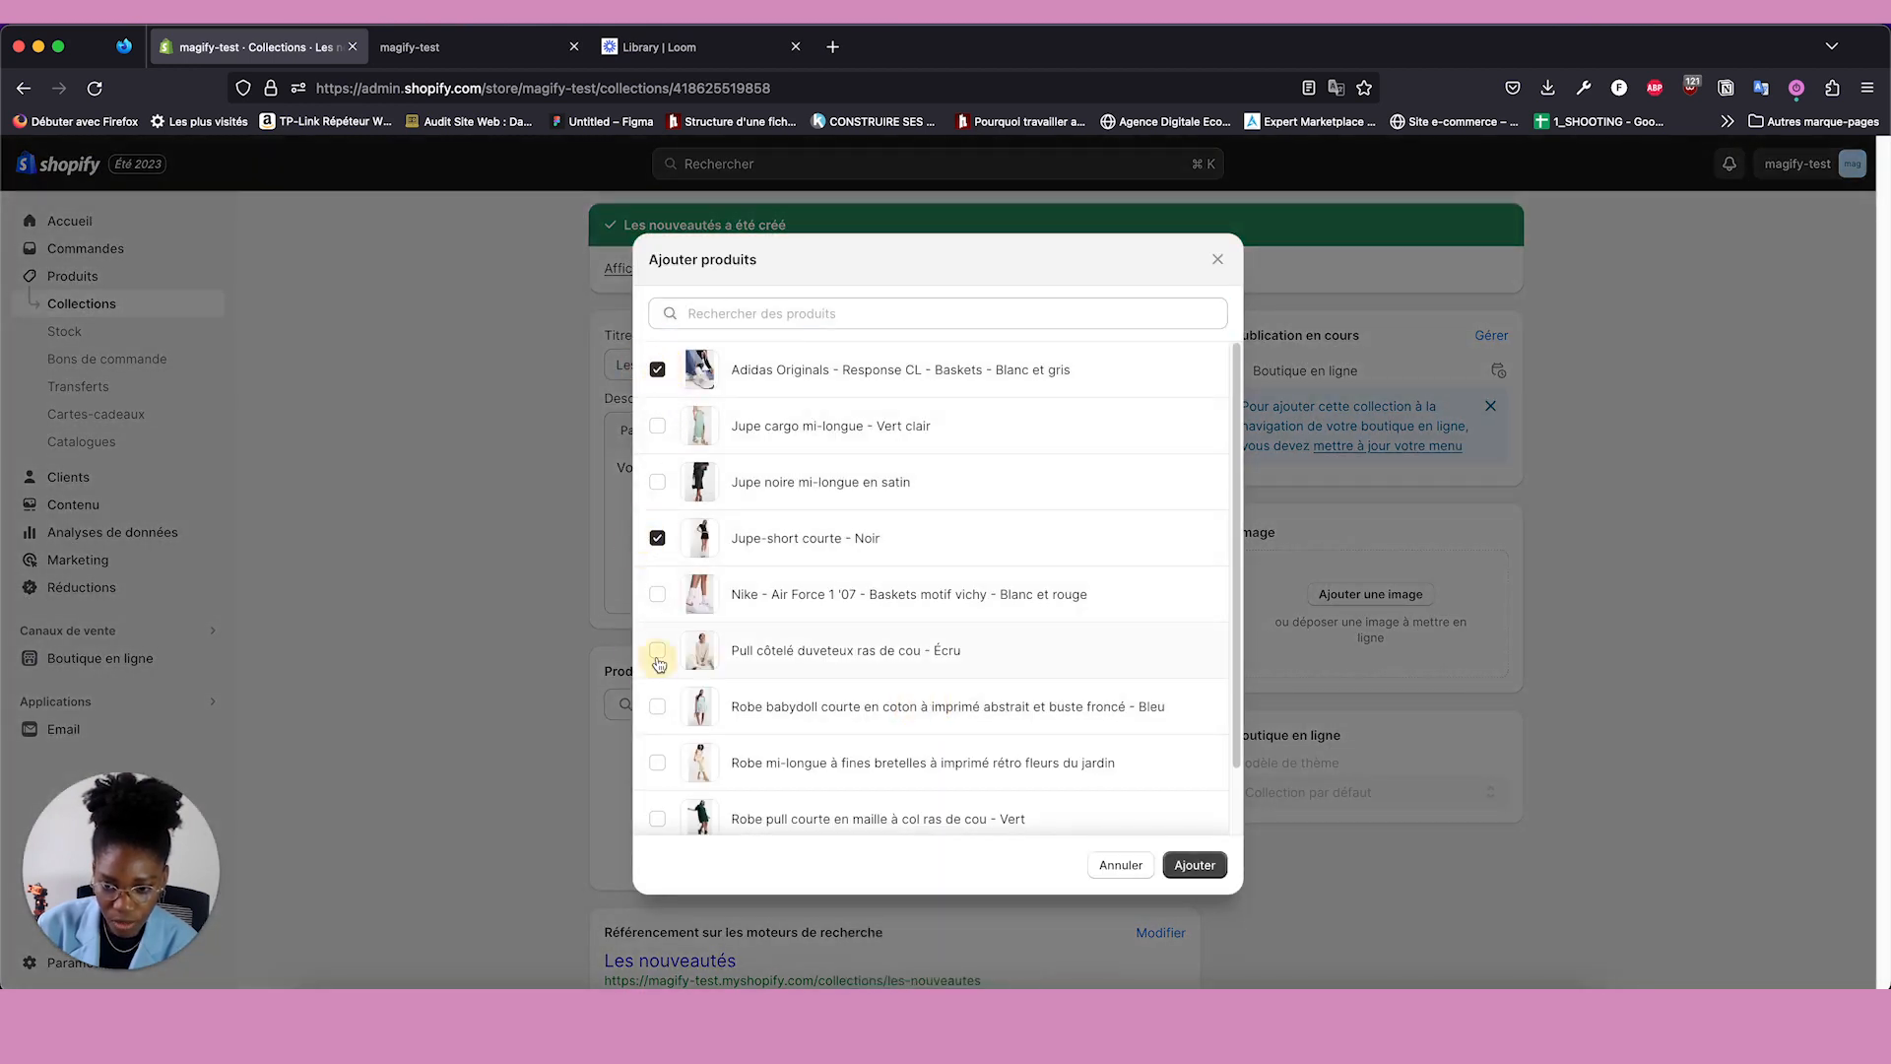
left_click(657, 706)
left_click(1195, 865)
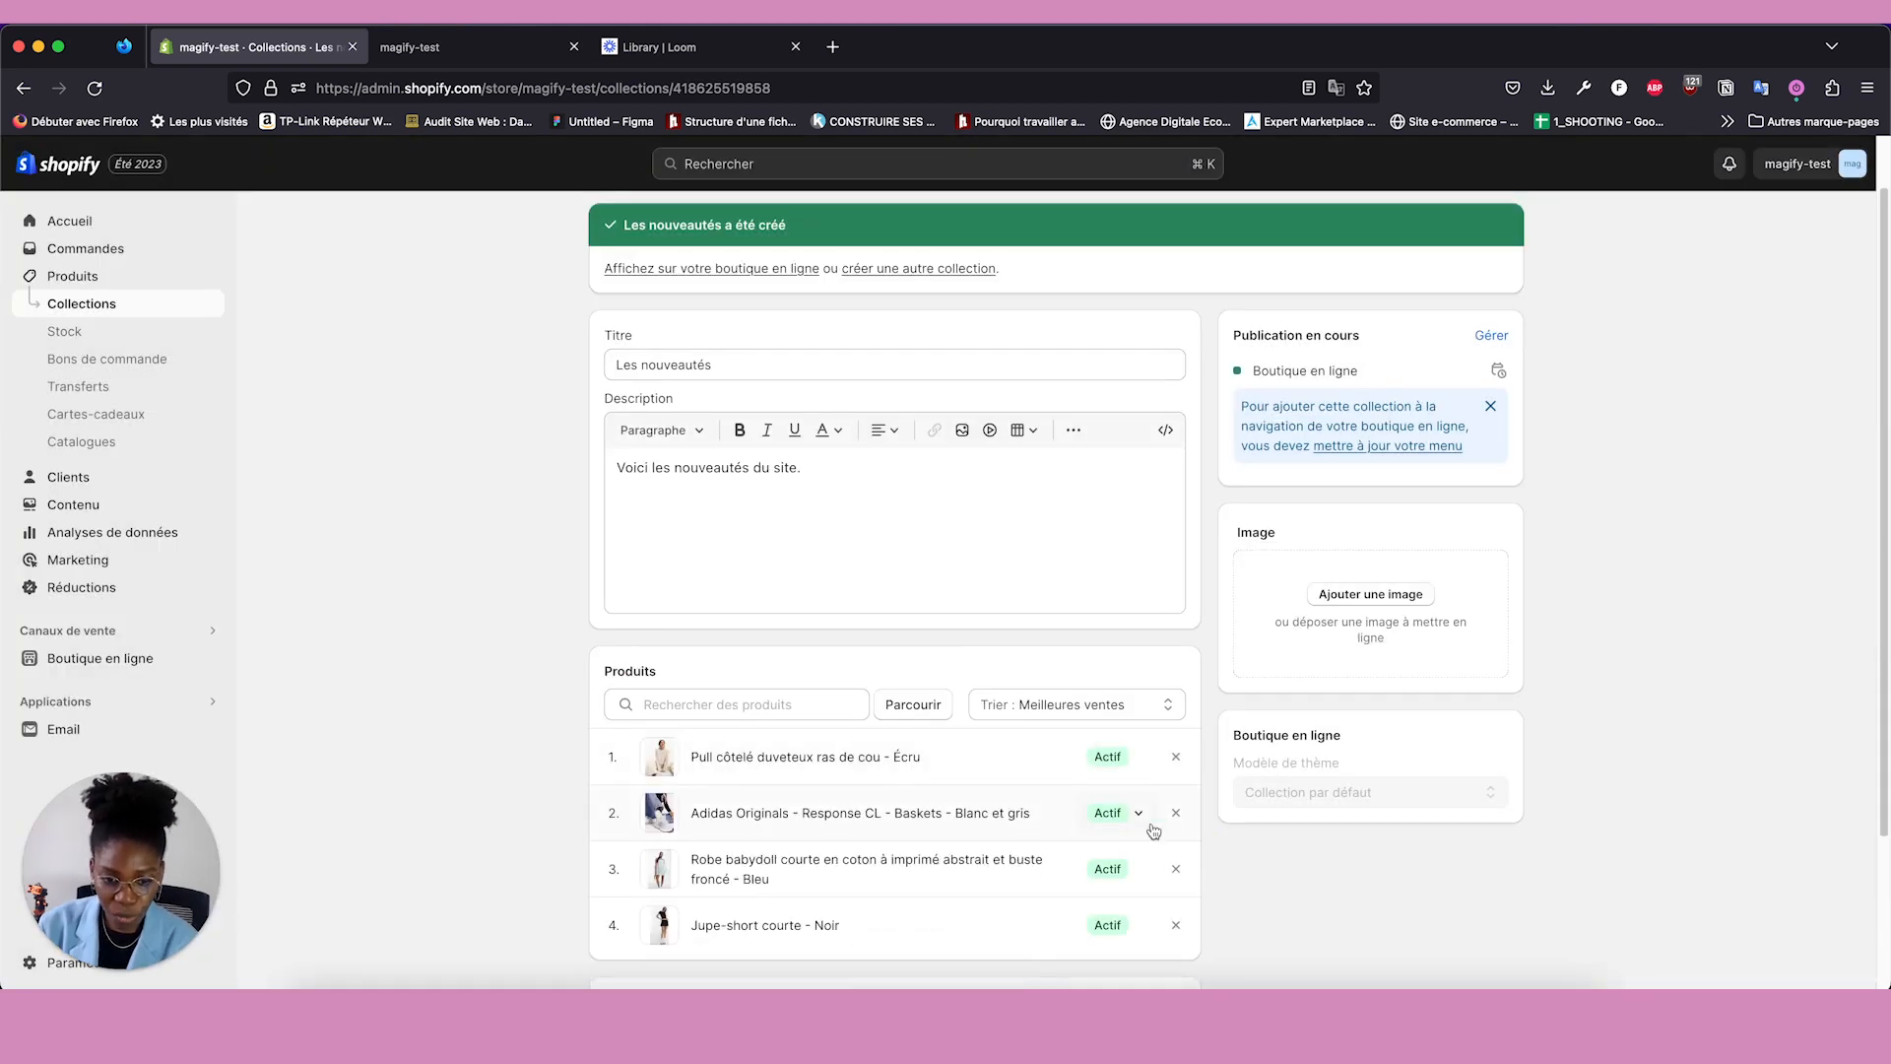
Remove the Adidas Originals Response CL sneakers and the blue Robe babydoll courte from the collection.
left_click(1177, 814)
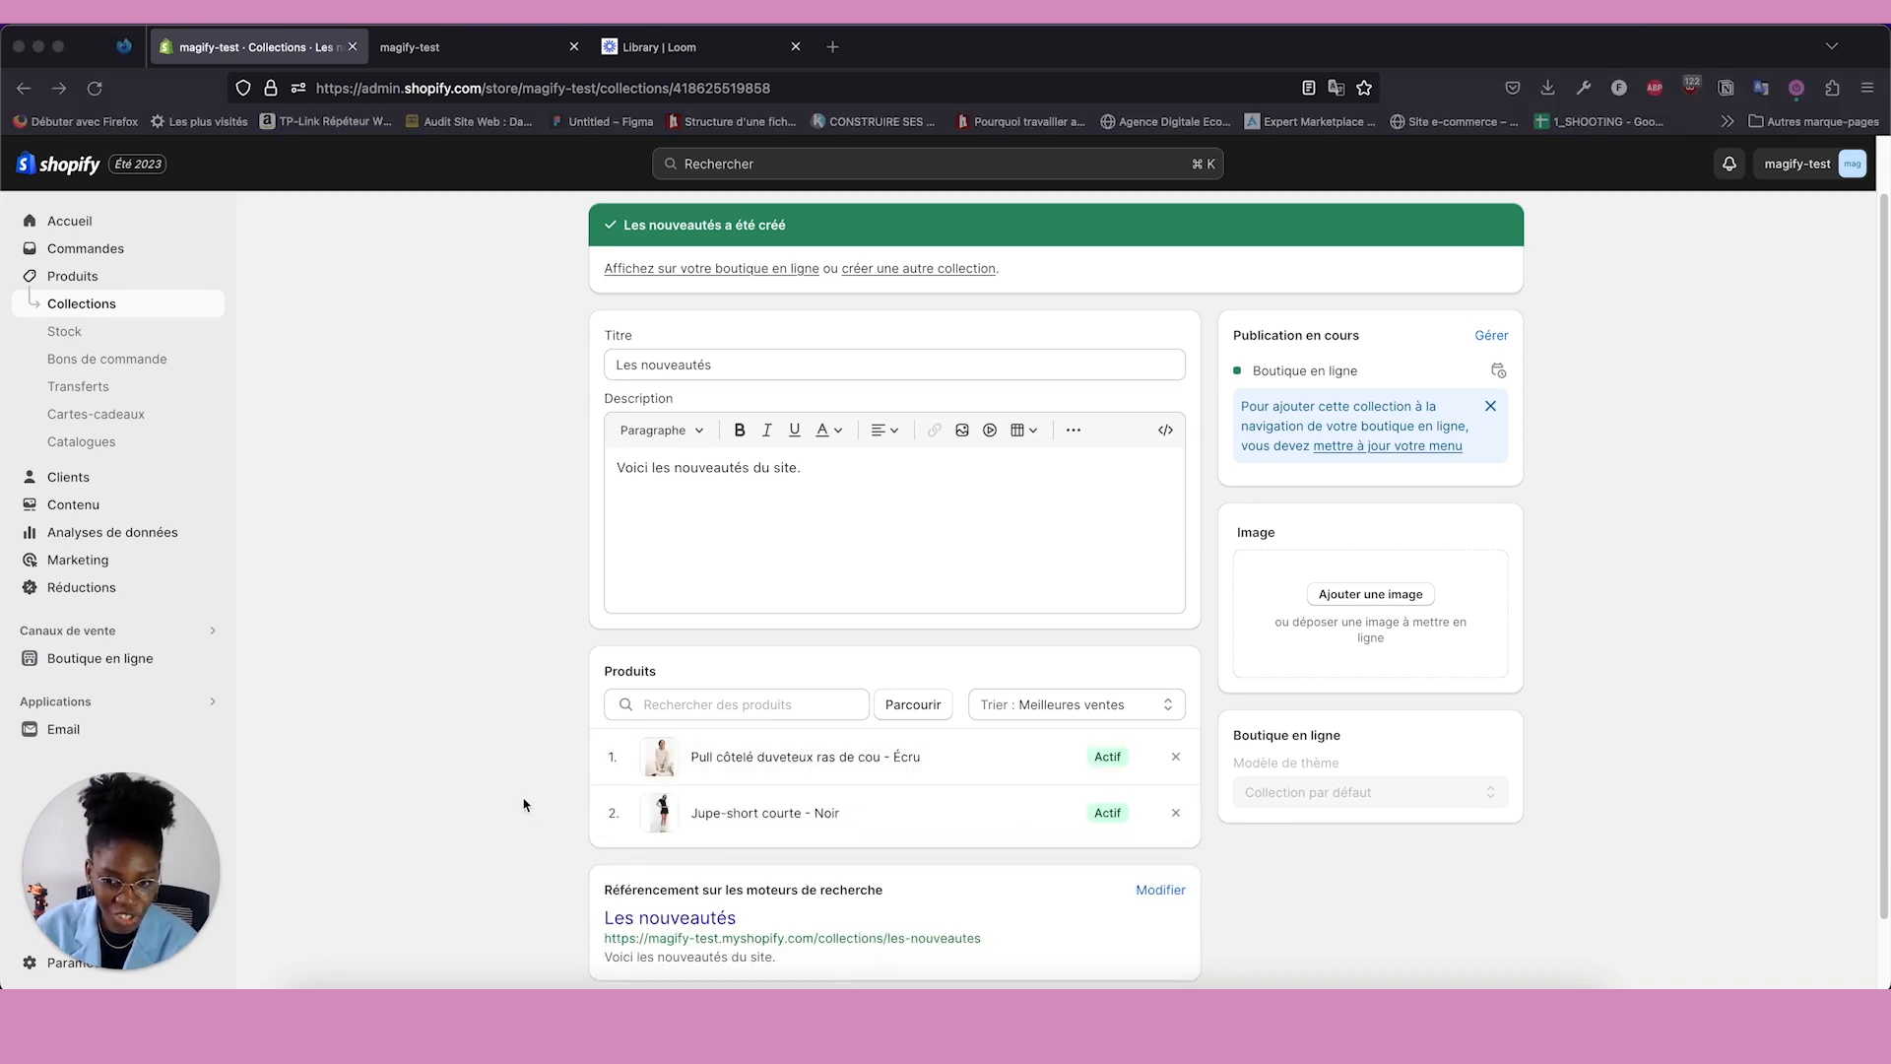
left_click(694, 706)
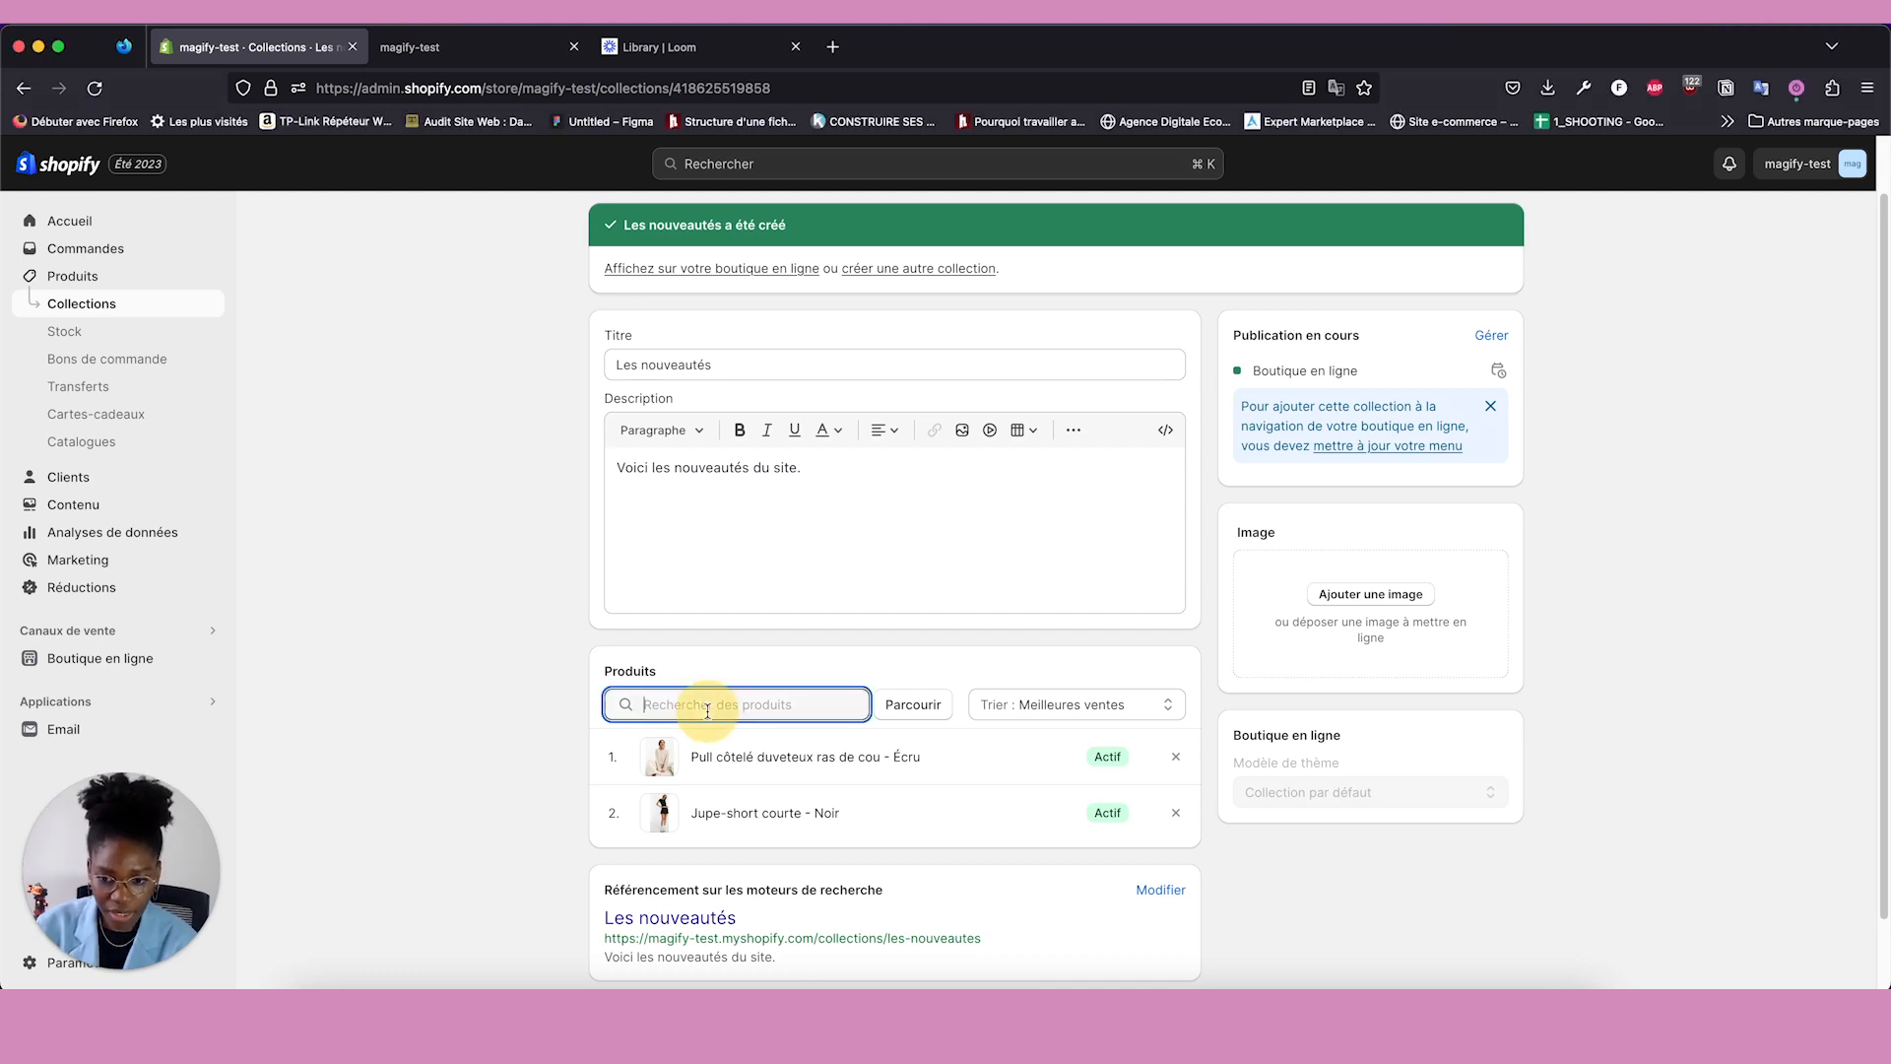
scroll(570, 379, "up", 1)
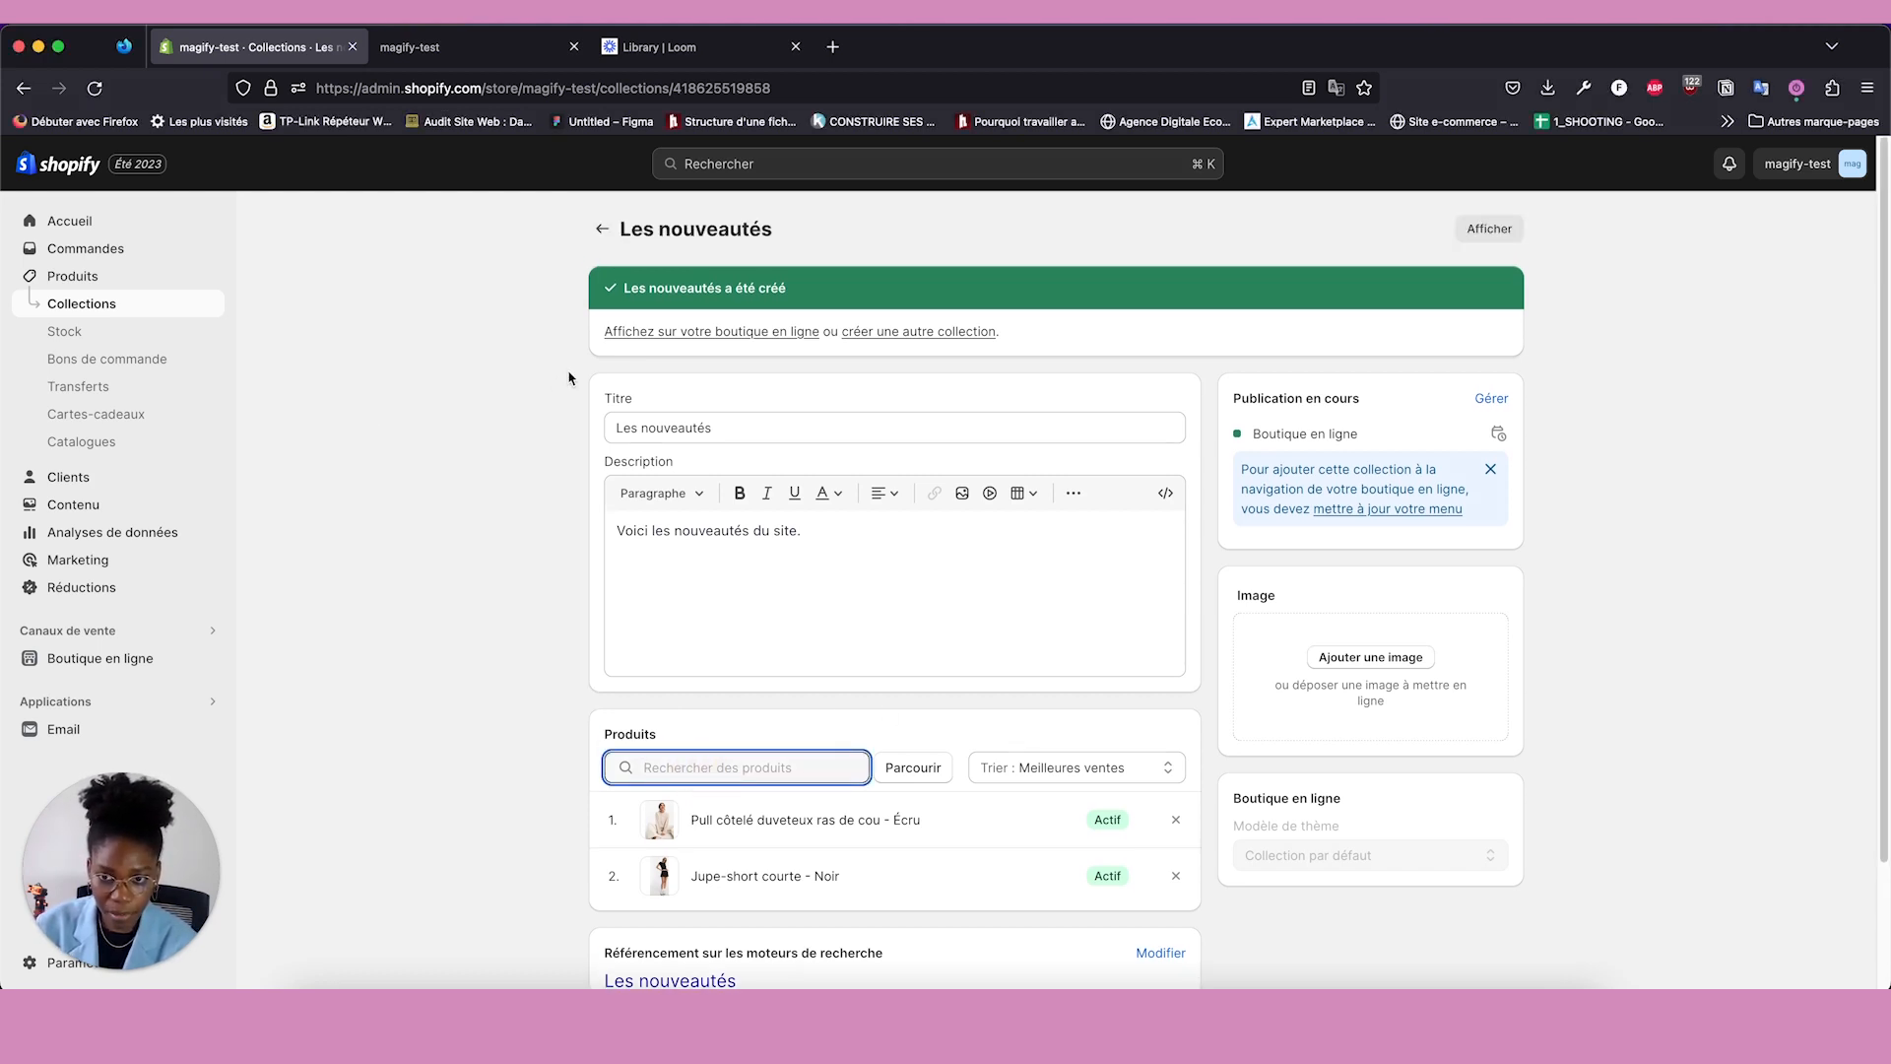
Return to the collections list and permanently delete the "Les nouveautés" collection.
left_click(601, 229)
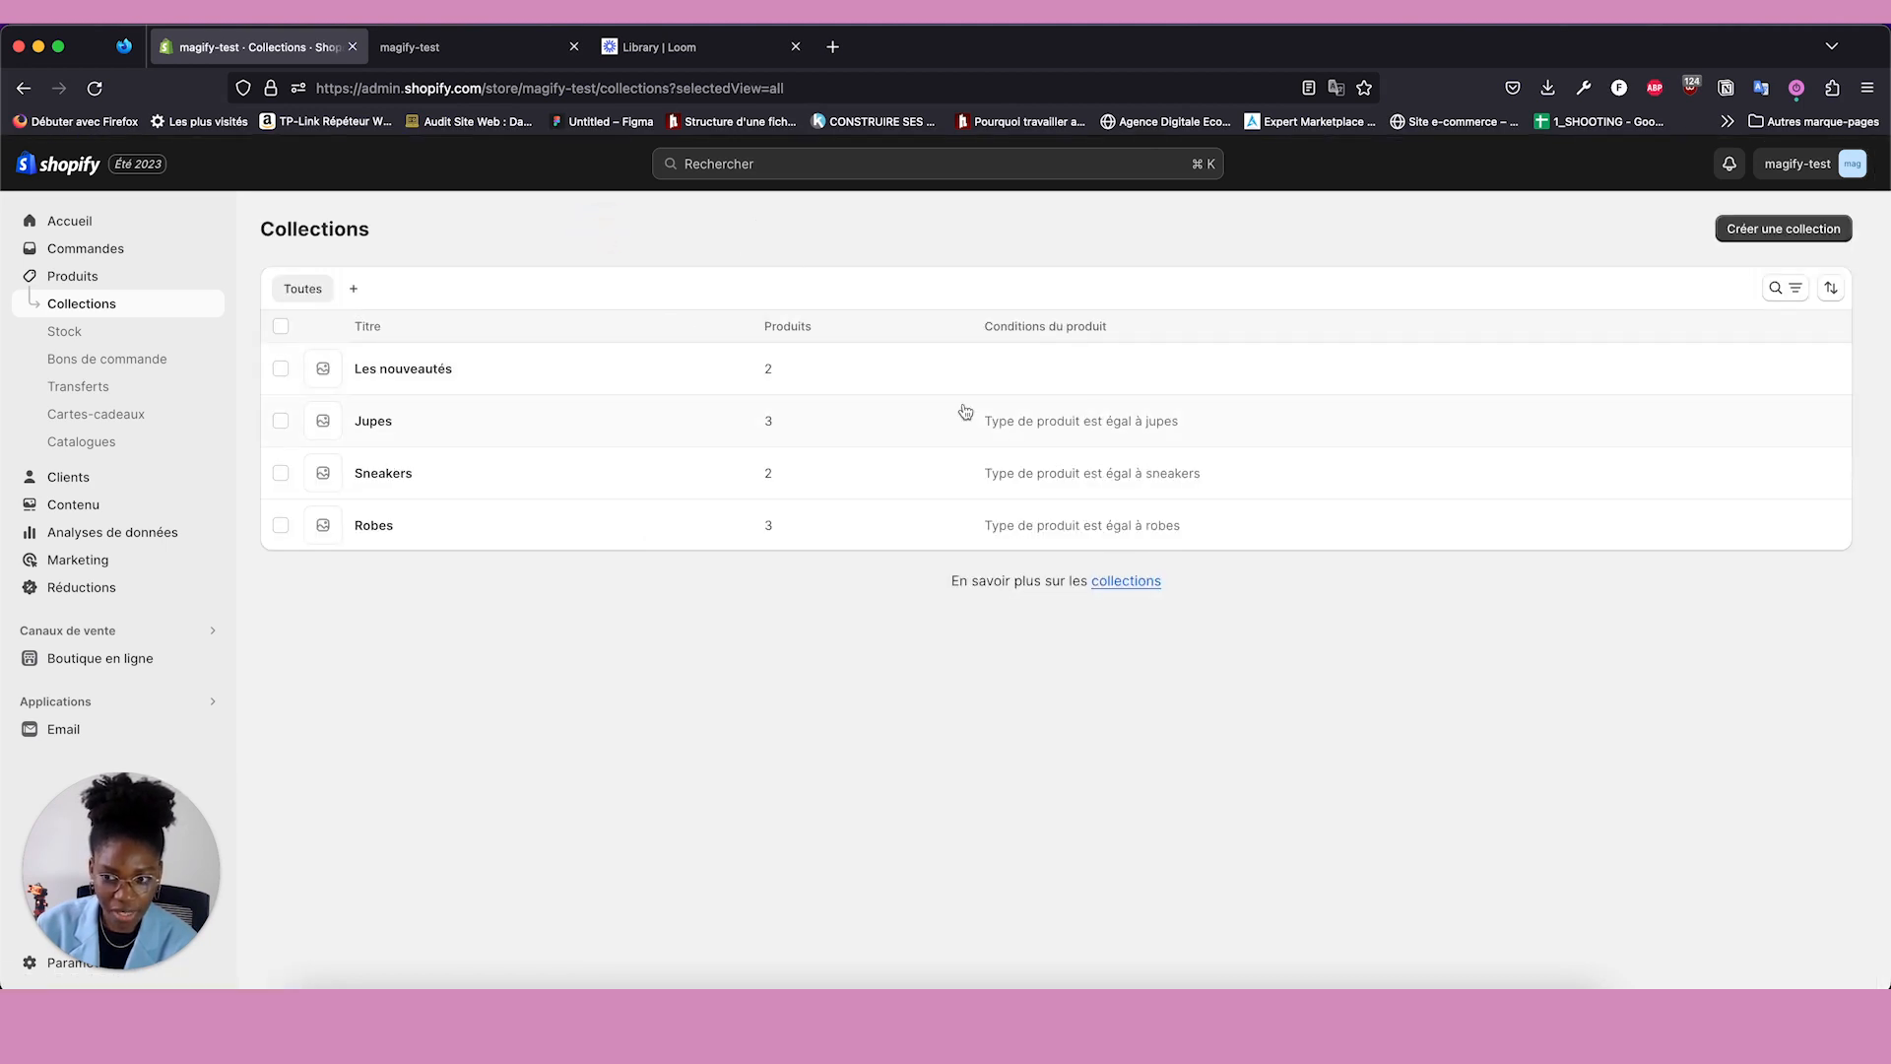
left_click(281, 368)
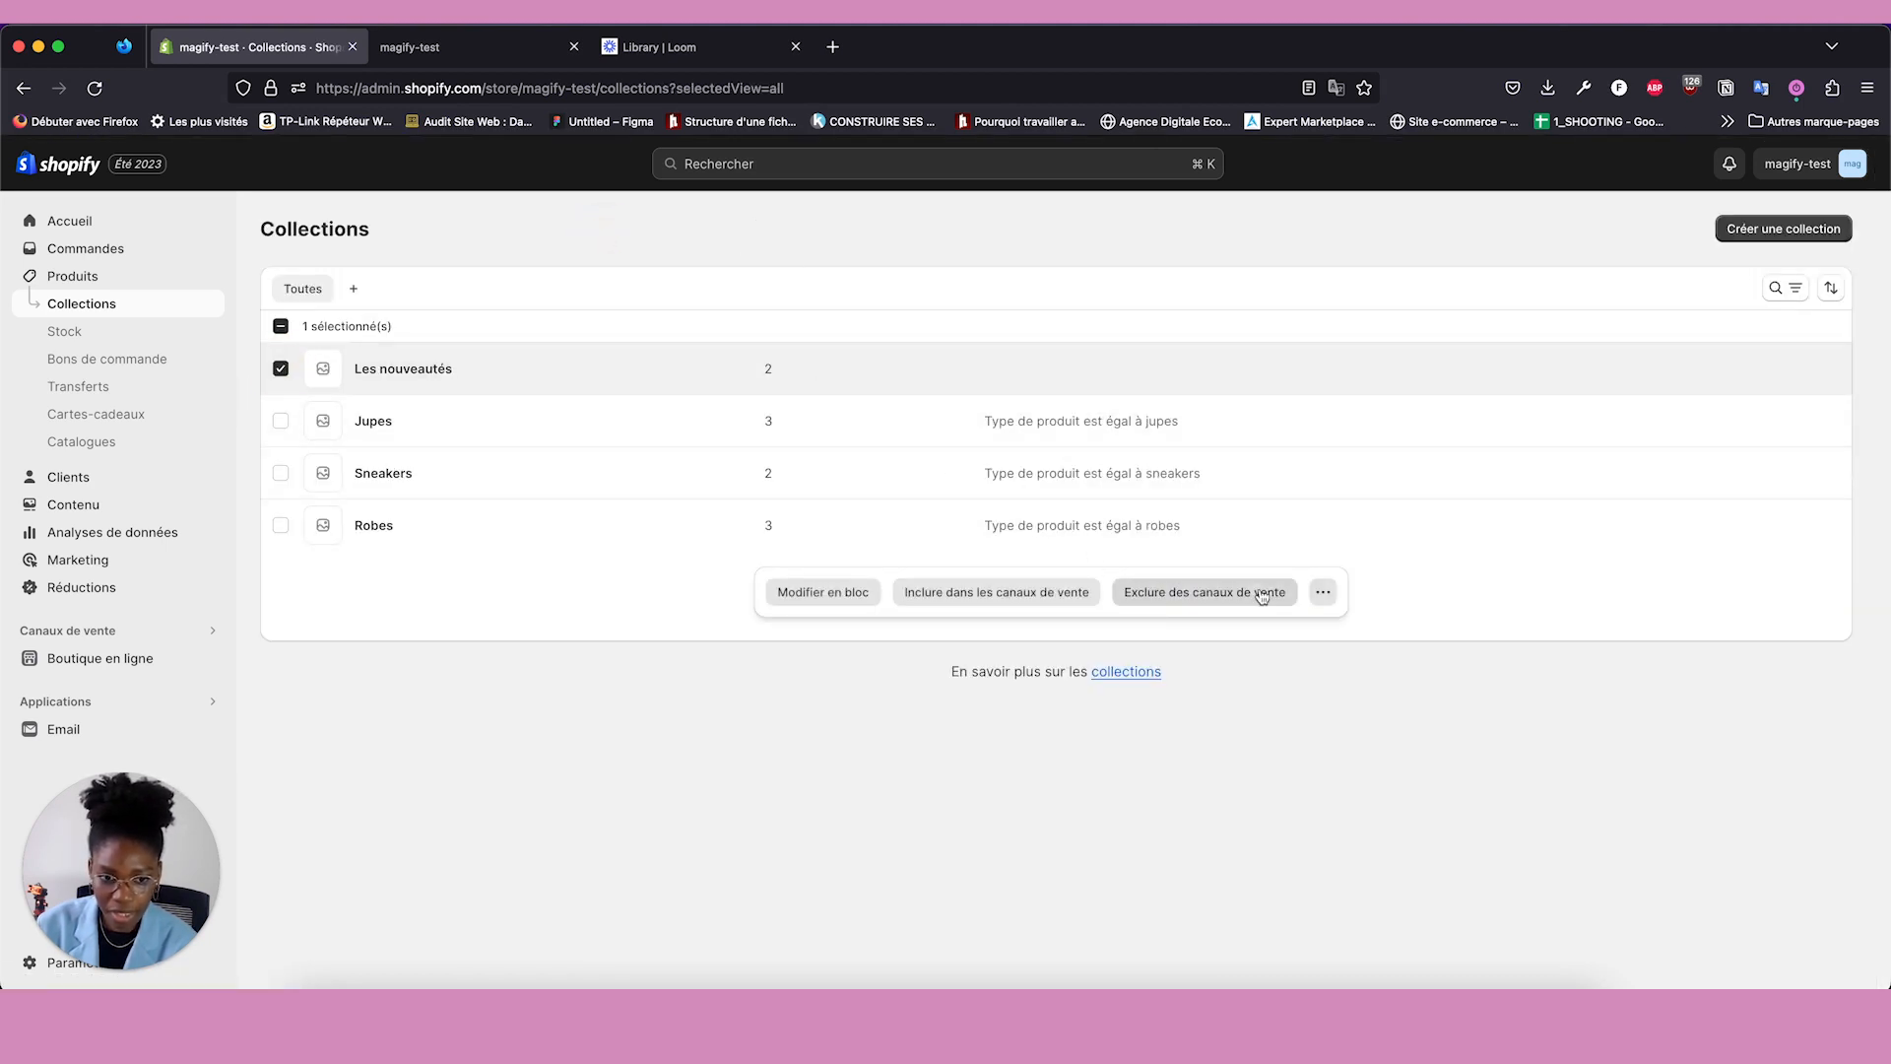
left_click(1325, 593)
left_click(1280, 643)
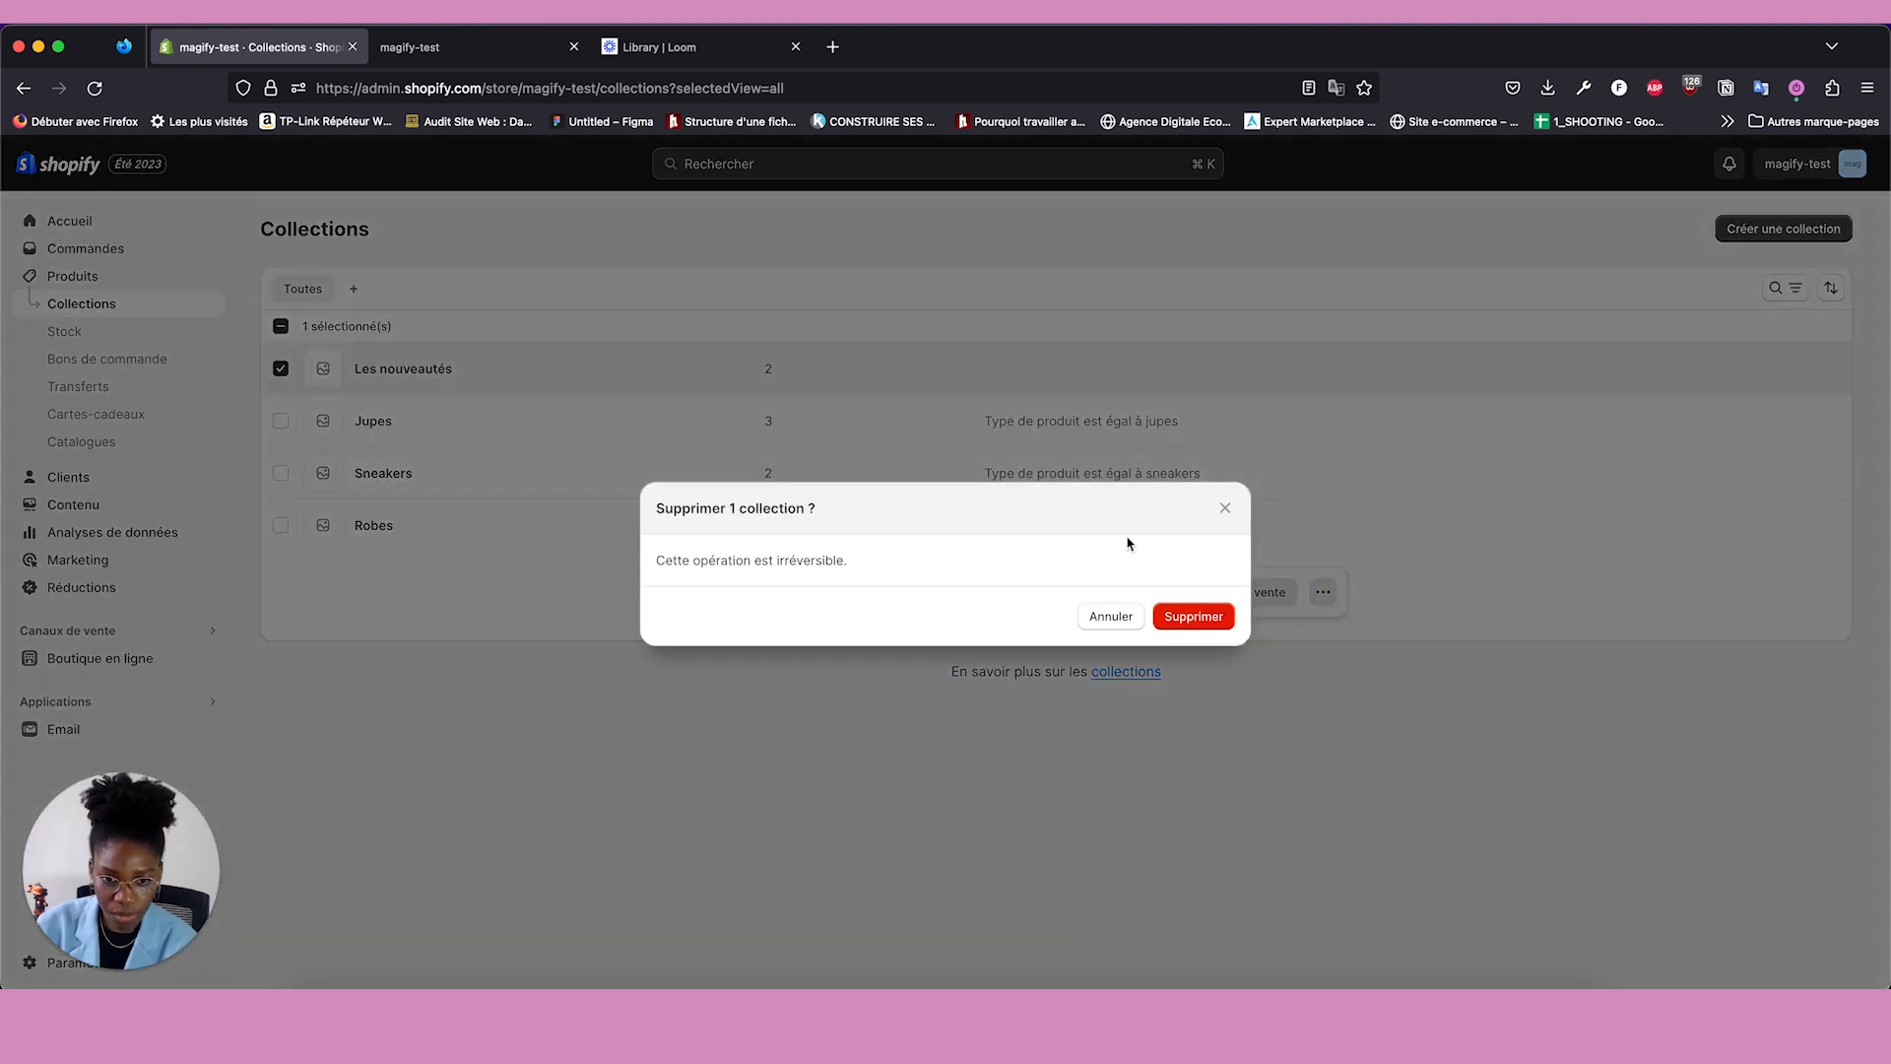
left_click(1185, 617)
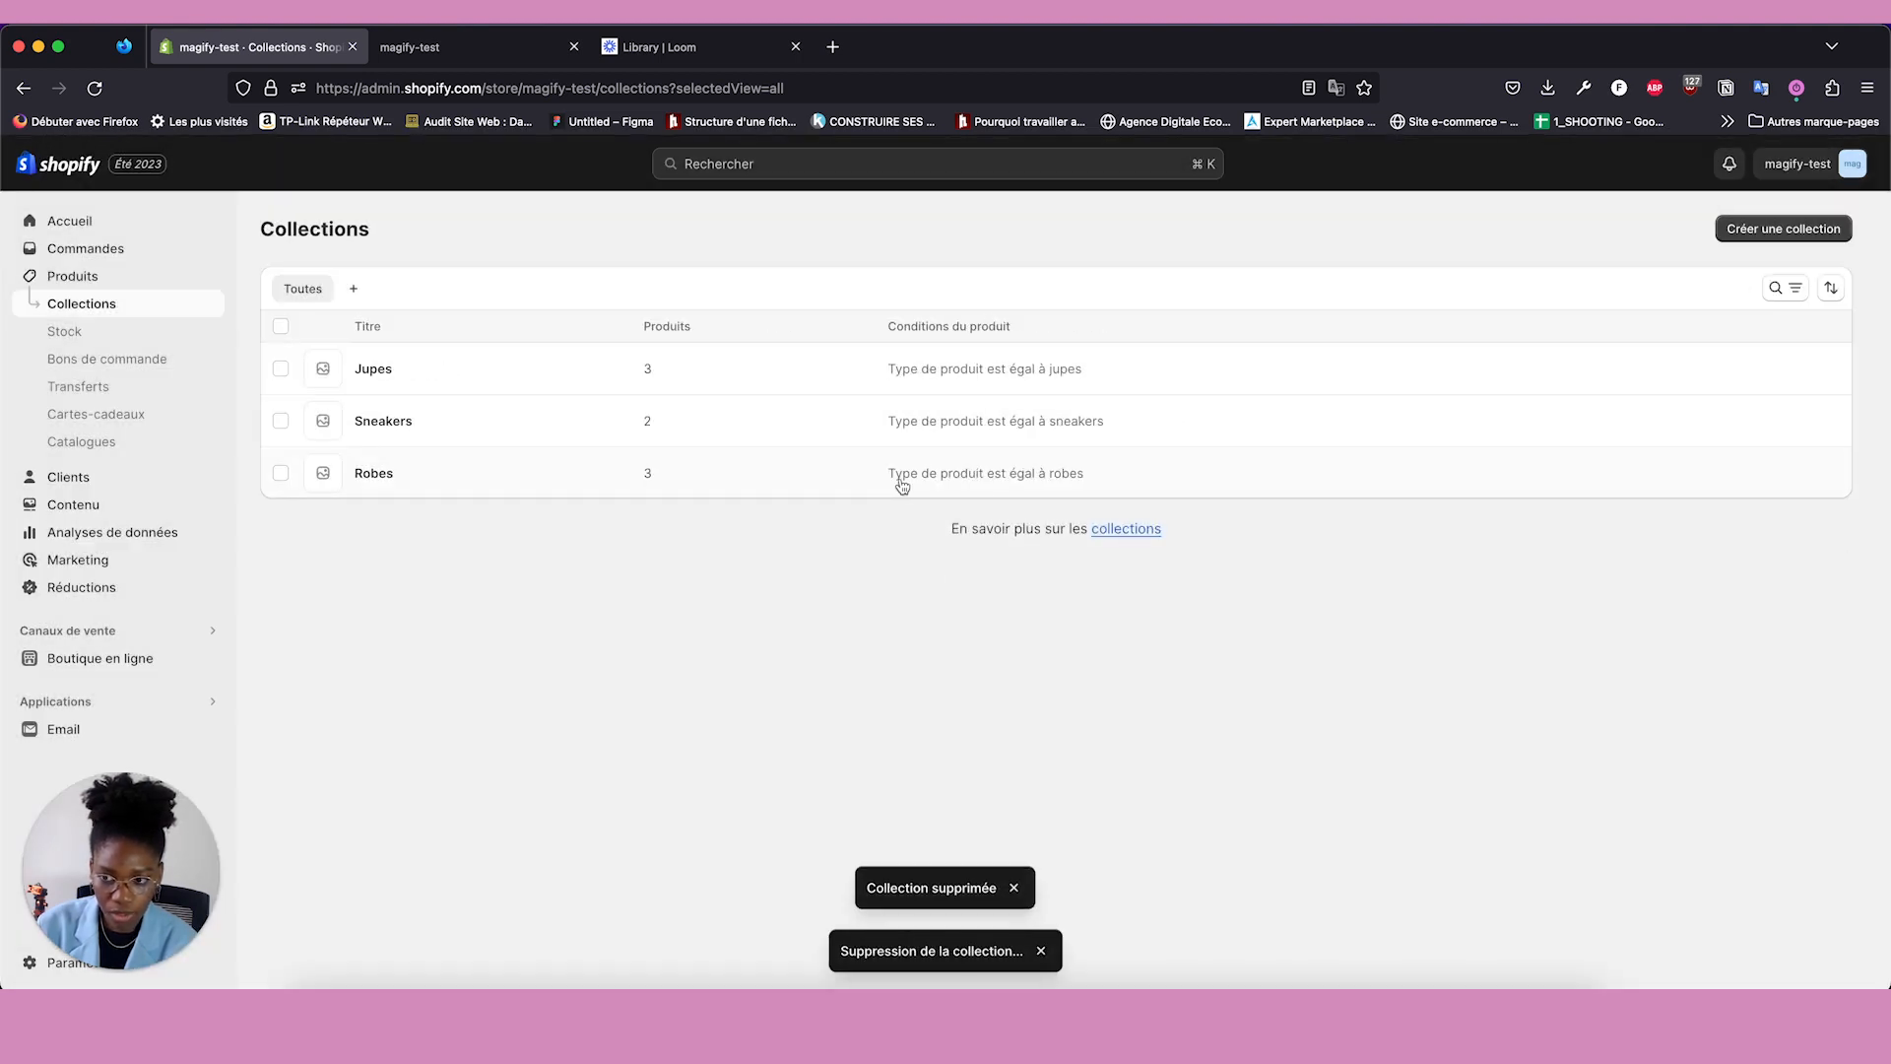
Start a new collection titled "Les nouveautés" with the description "Voici les nouveautés du site.".
left_click(1783, 229)
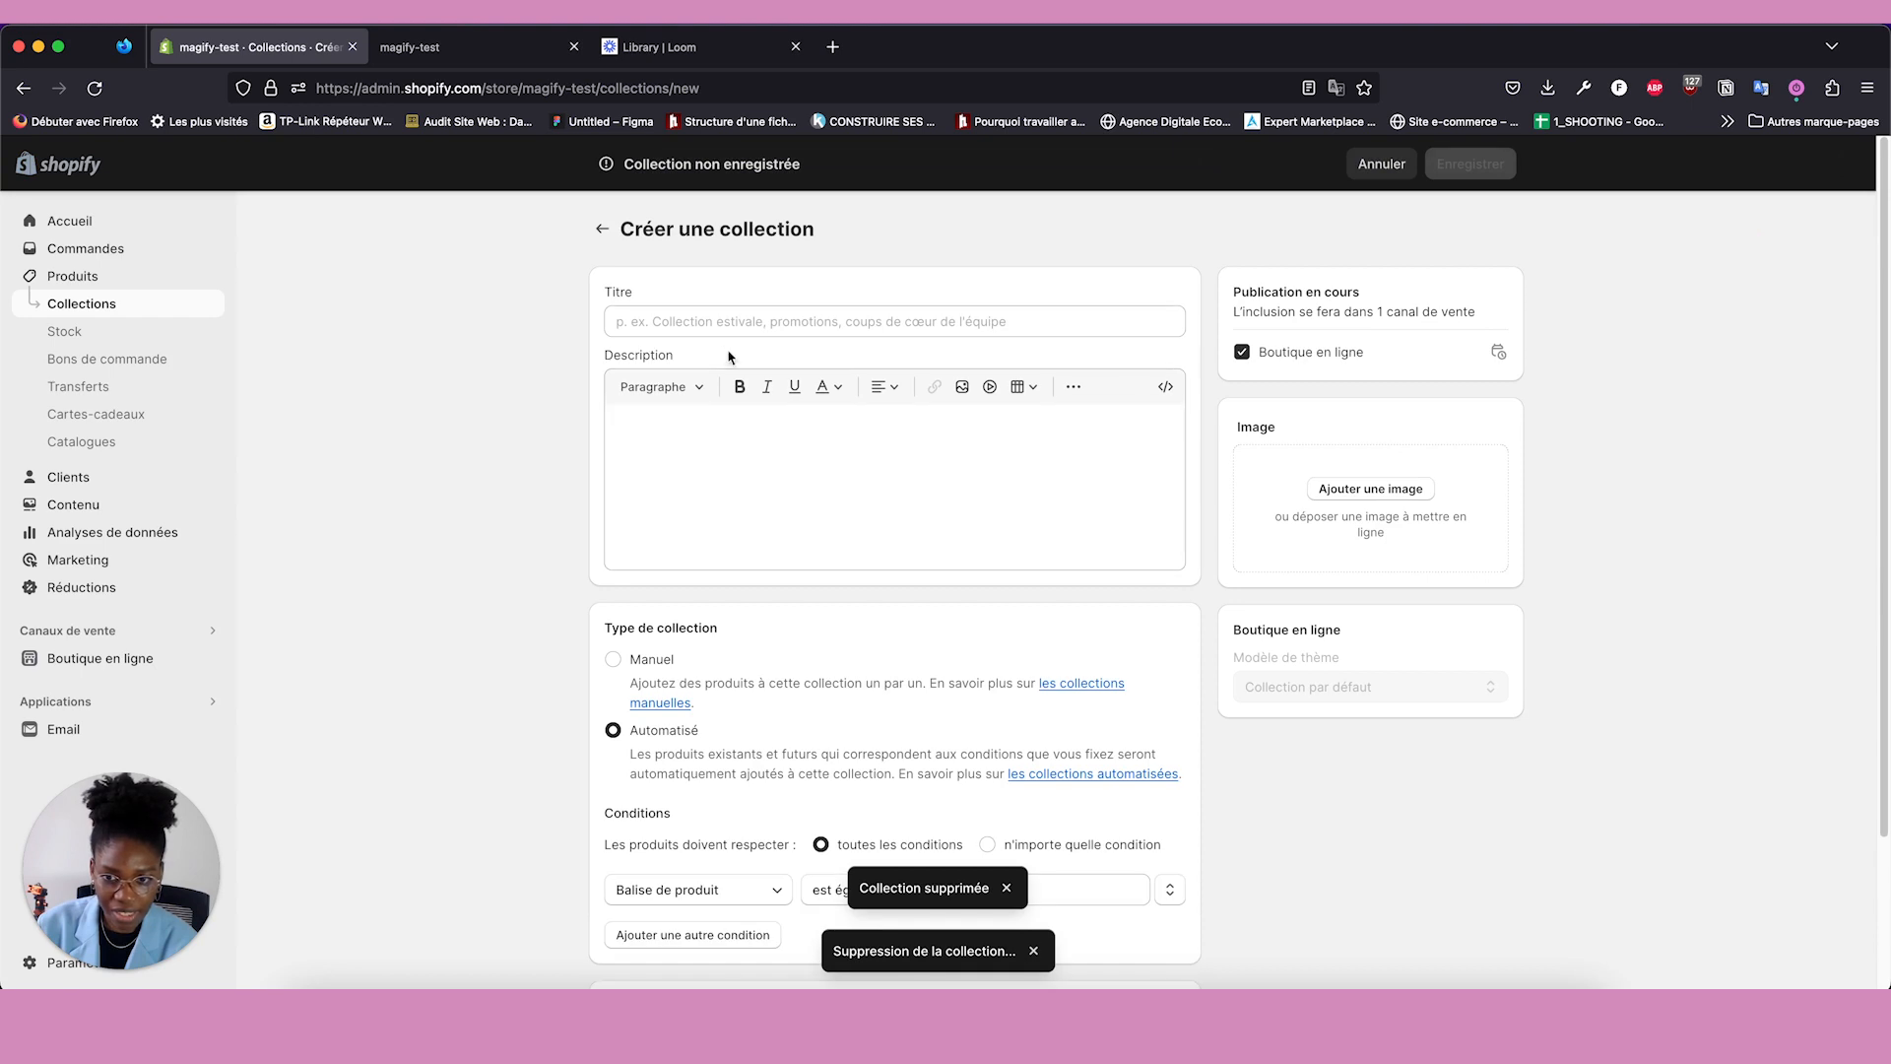
left_click(712, 321)
type("Les")
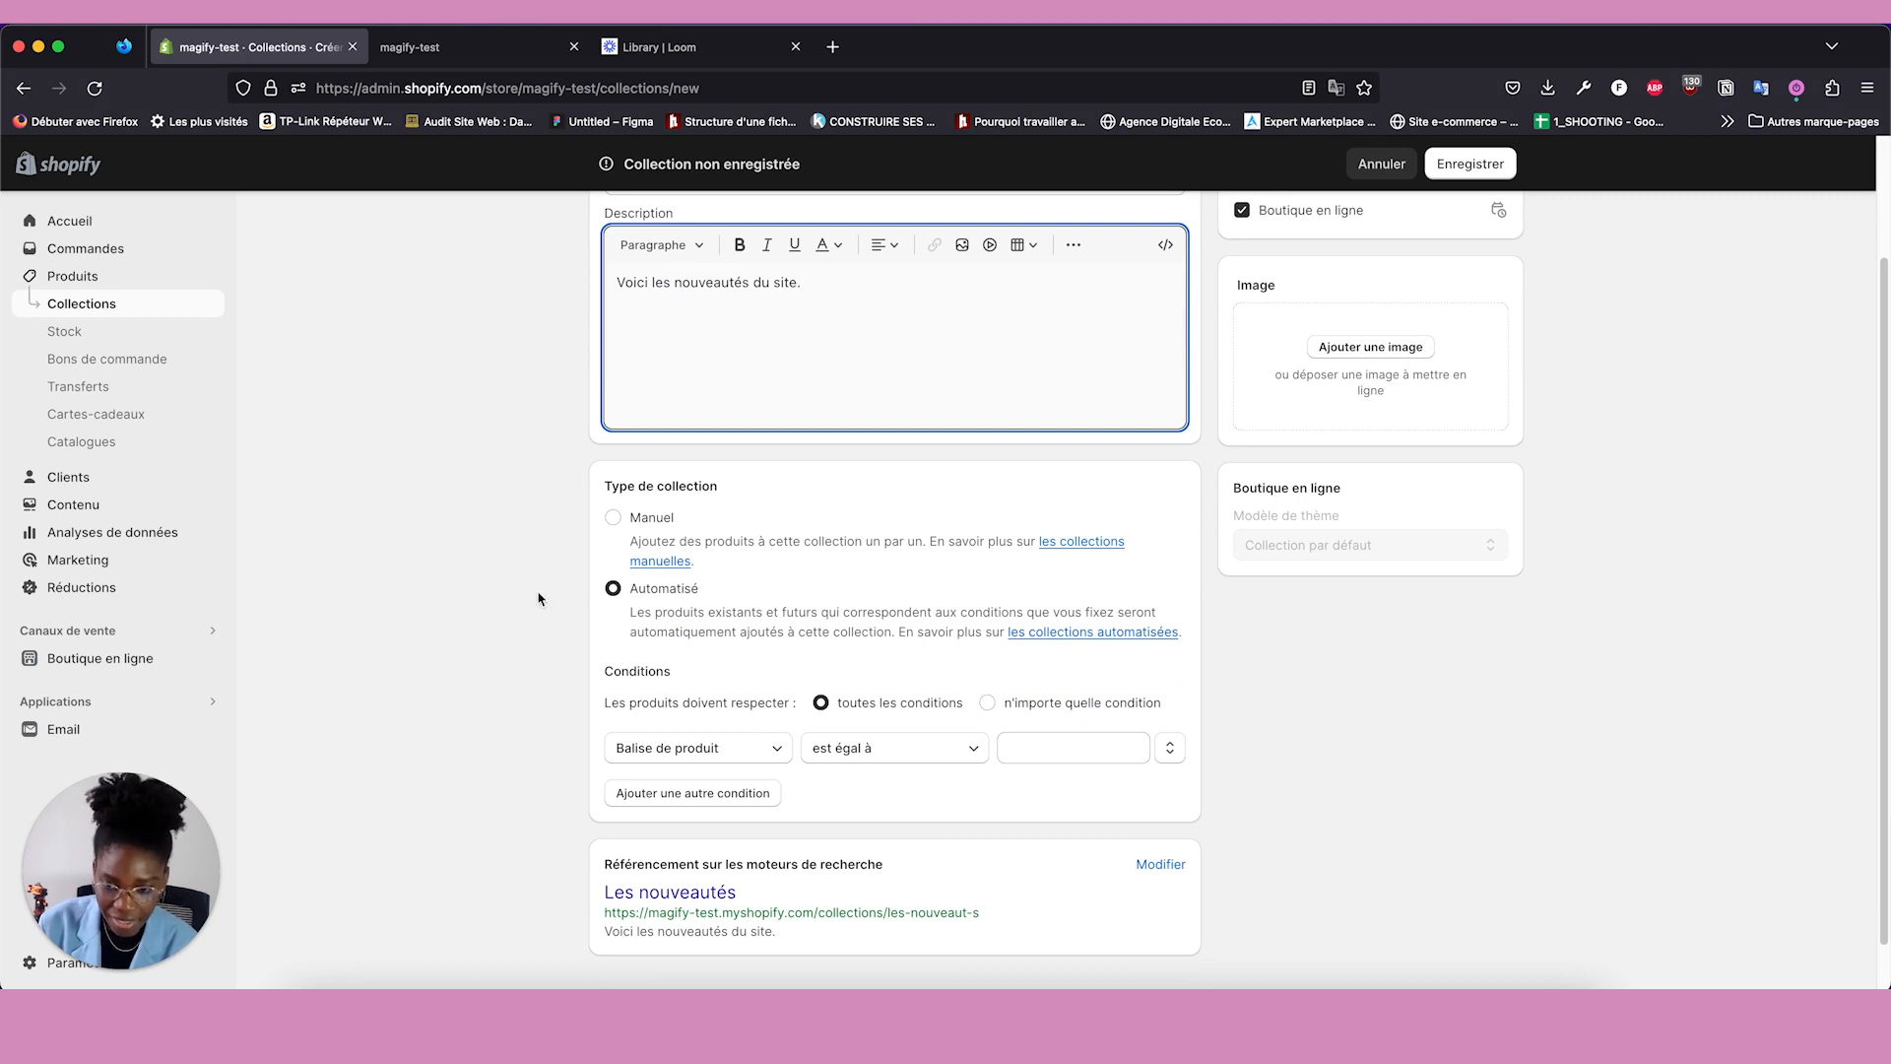
Set the automated collection's condition to "Stock est supérieur à 0" and save the collection.
scroll(548, 616, "down", 1)
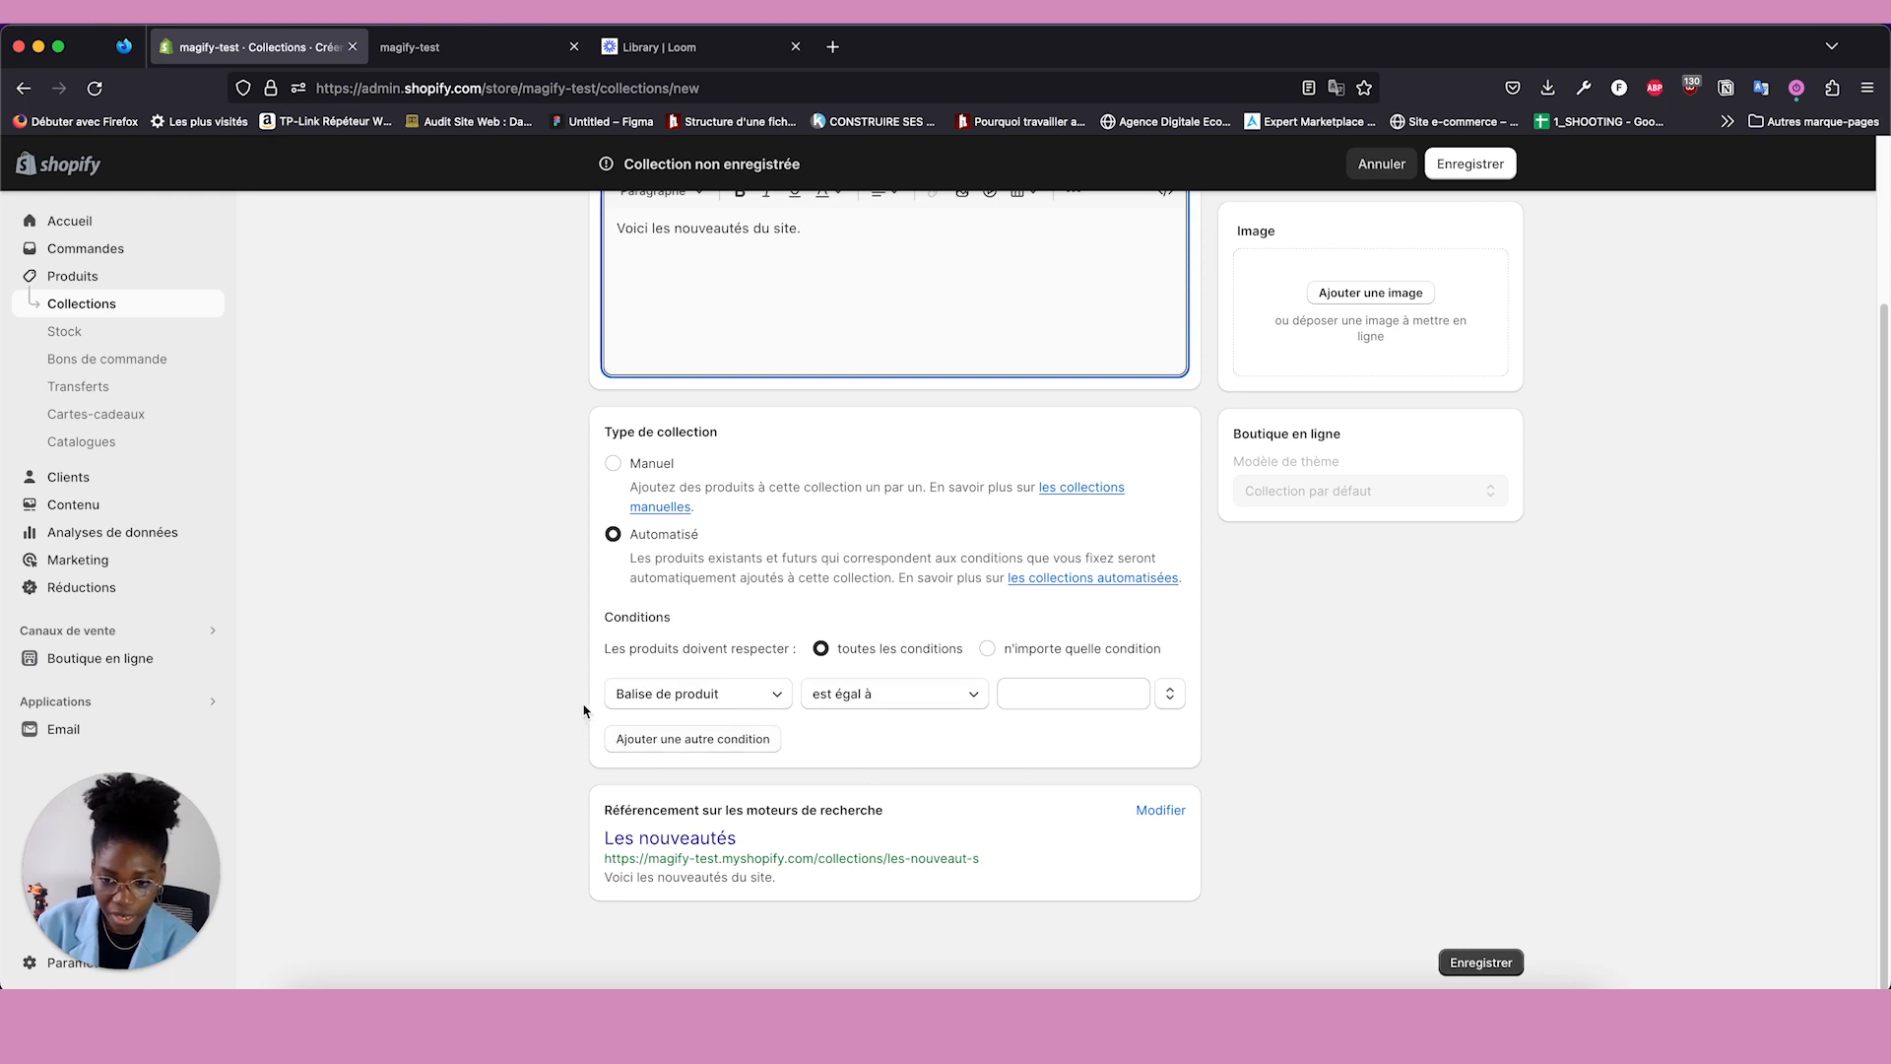
left_click(663, 699)
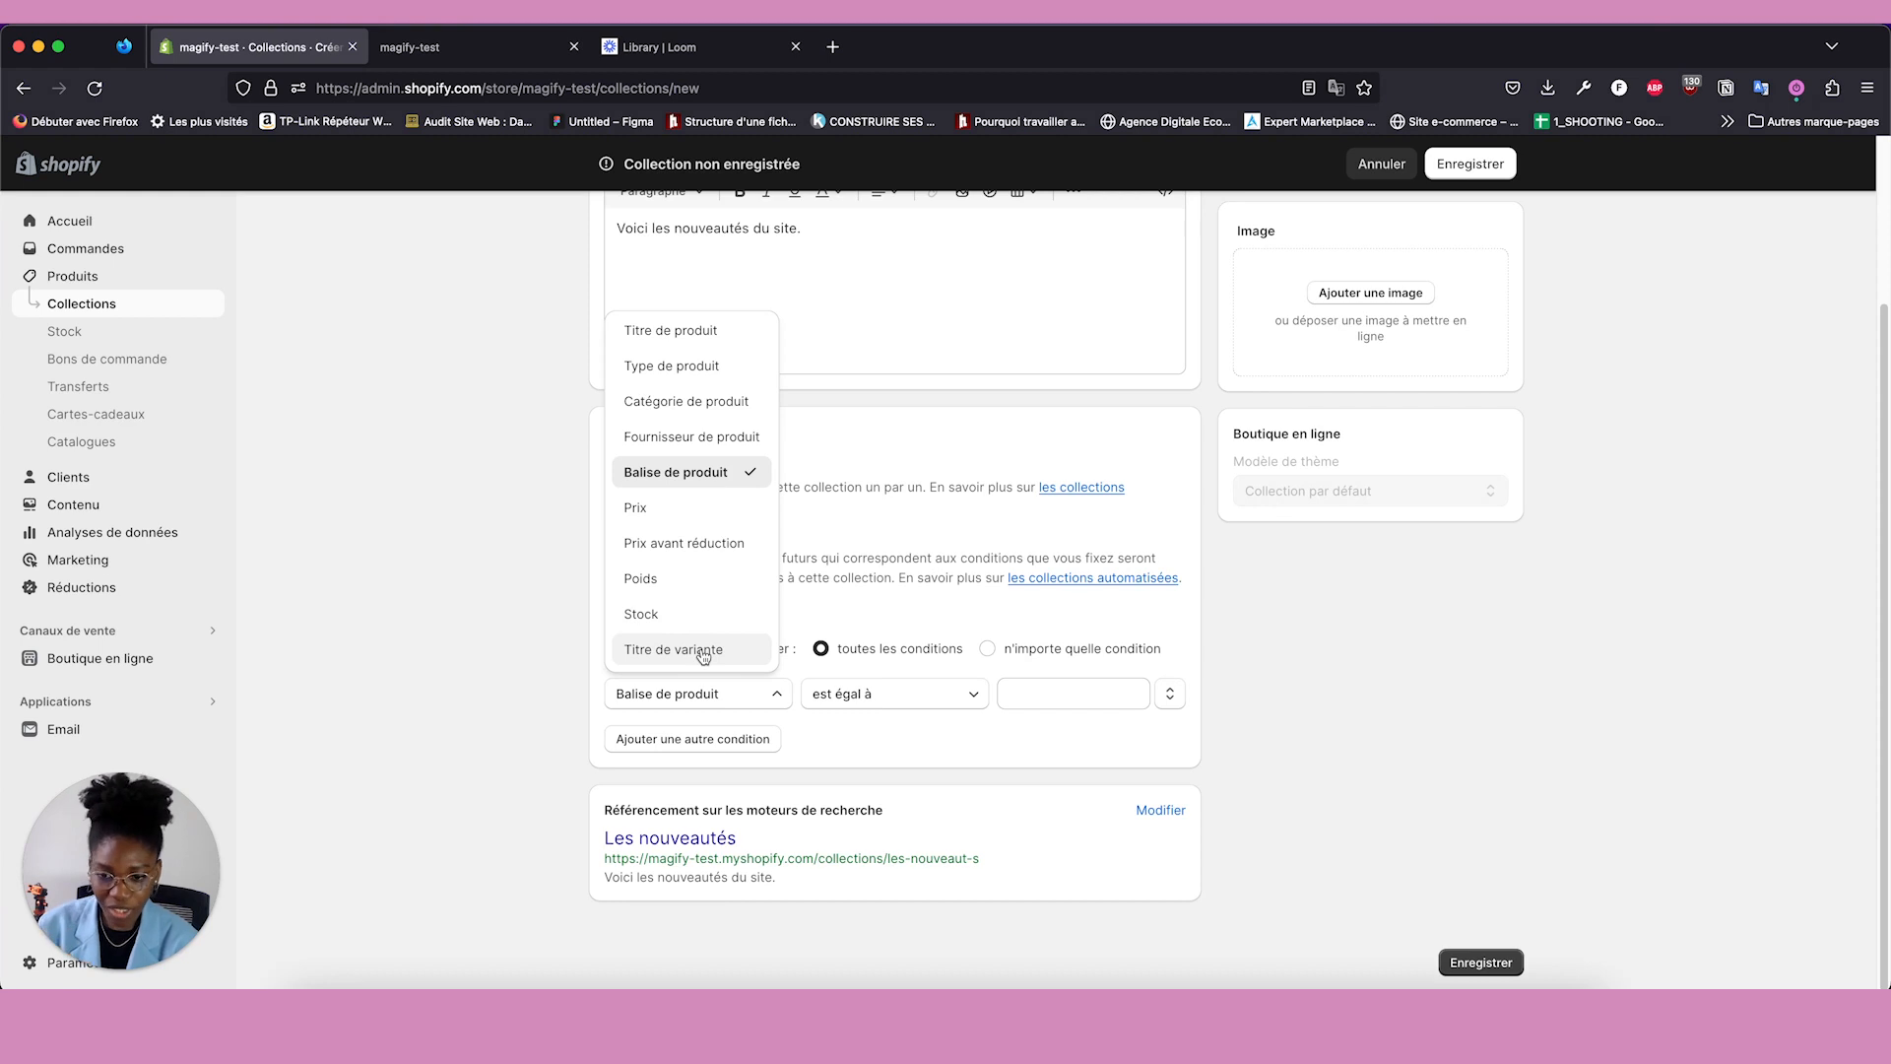
left_click(680, 614)
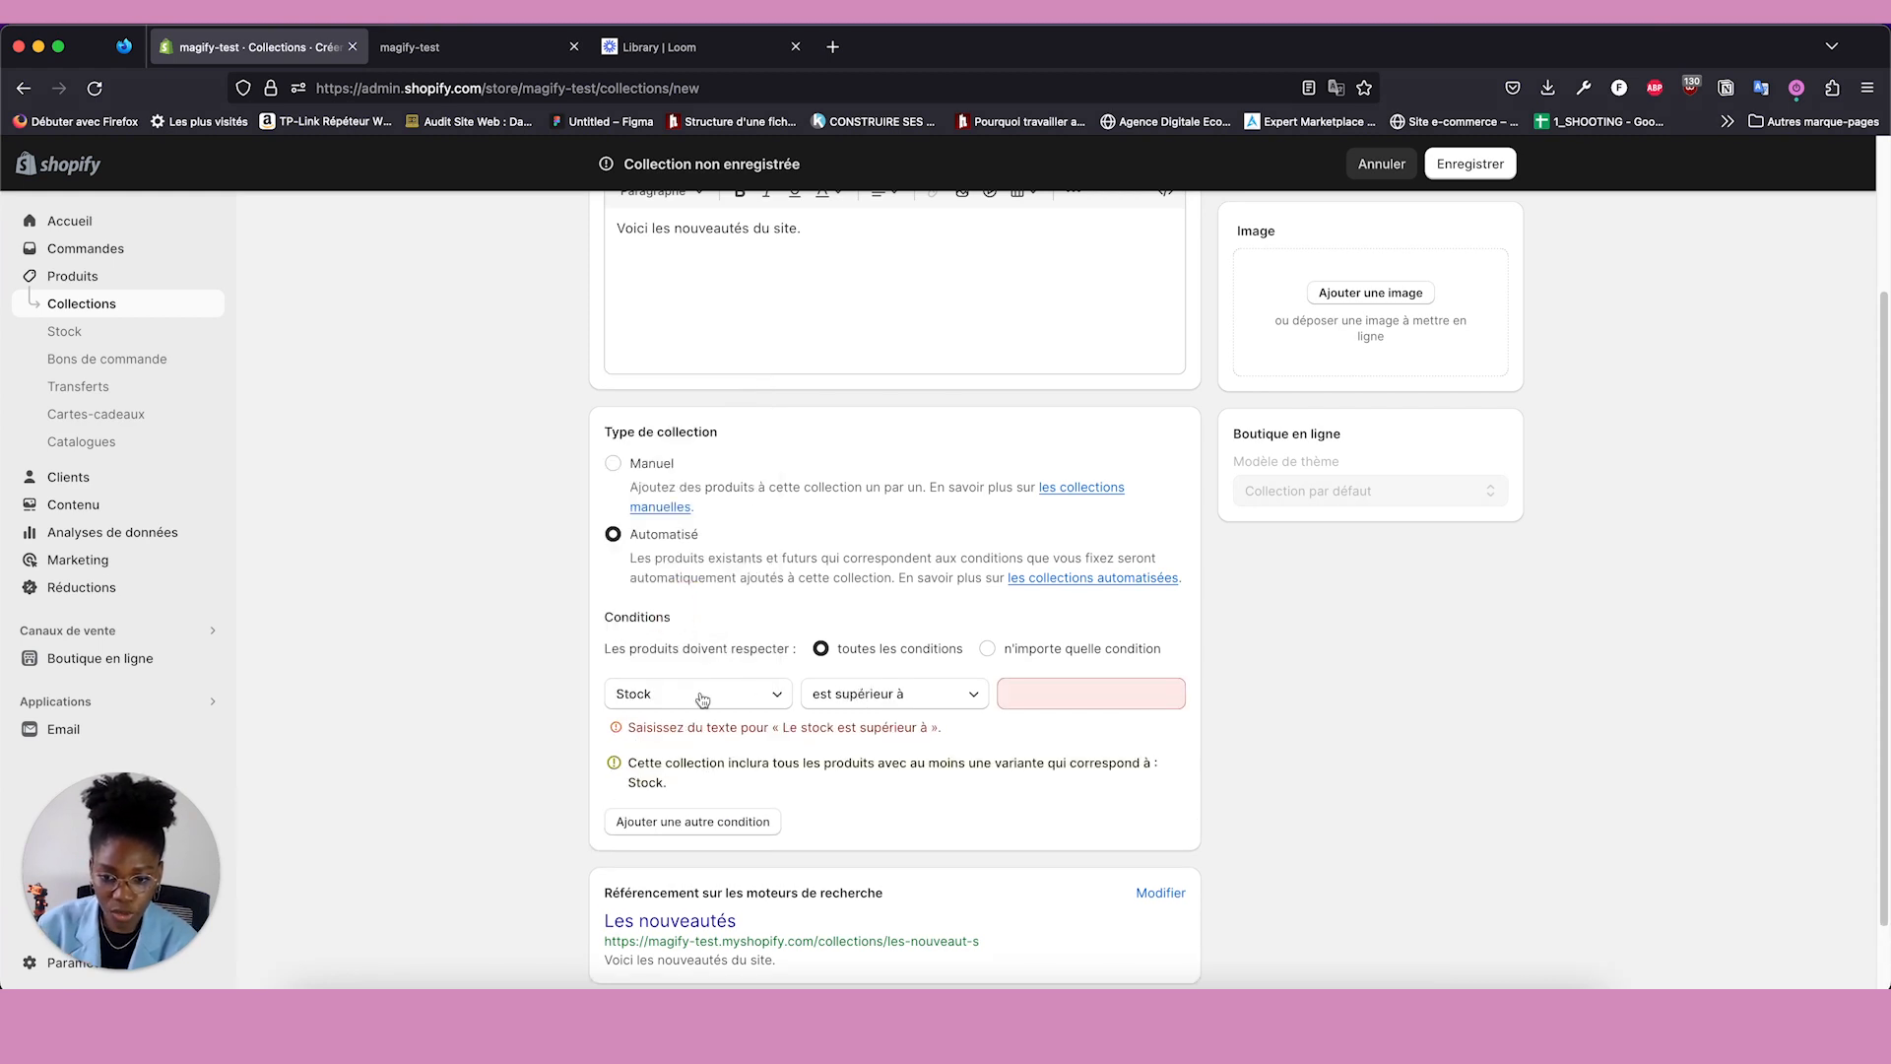
left_click(1024, 690)
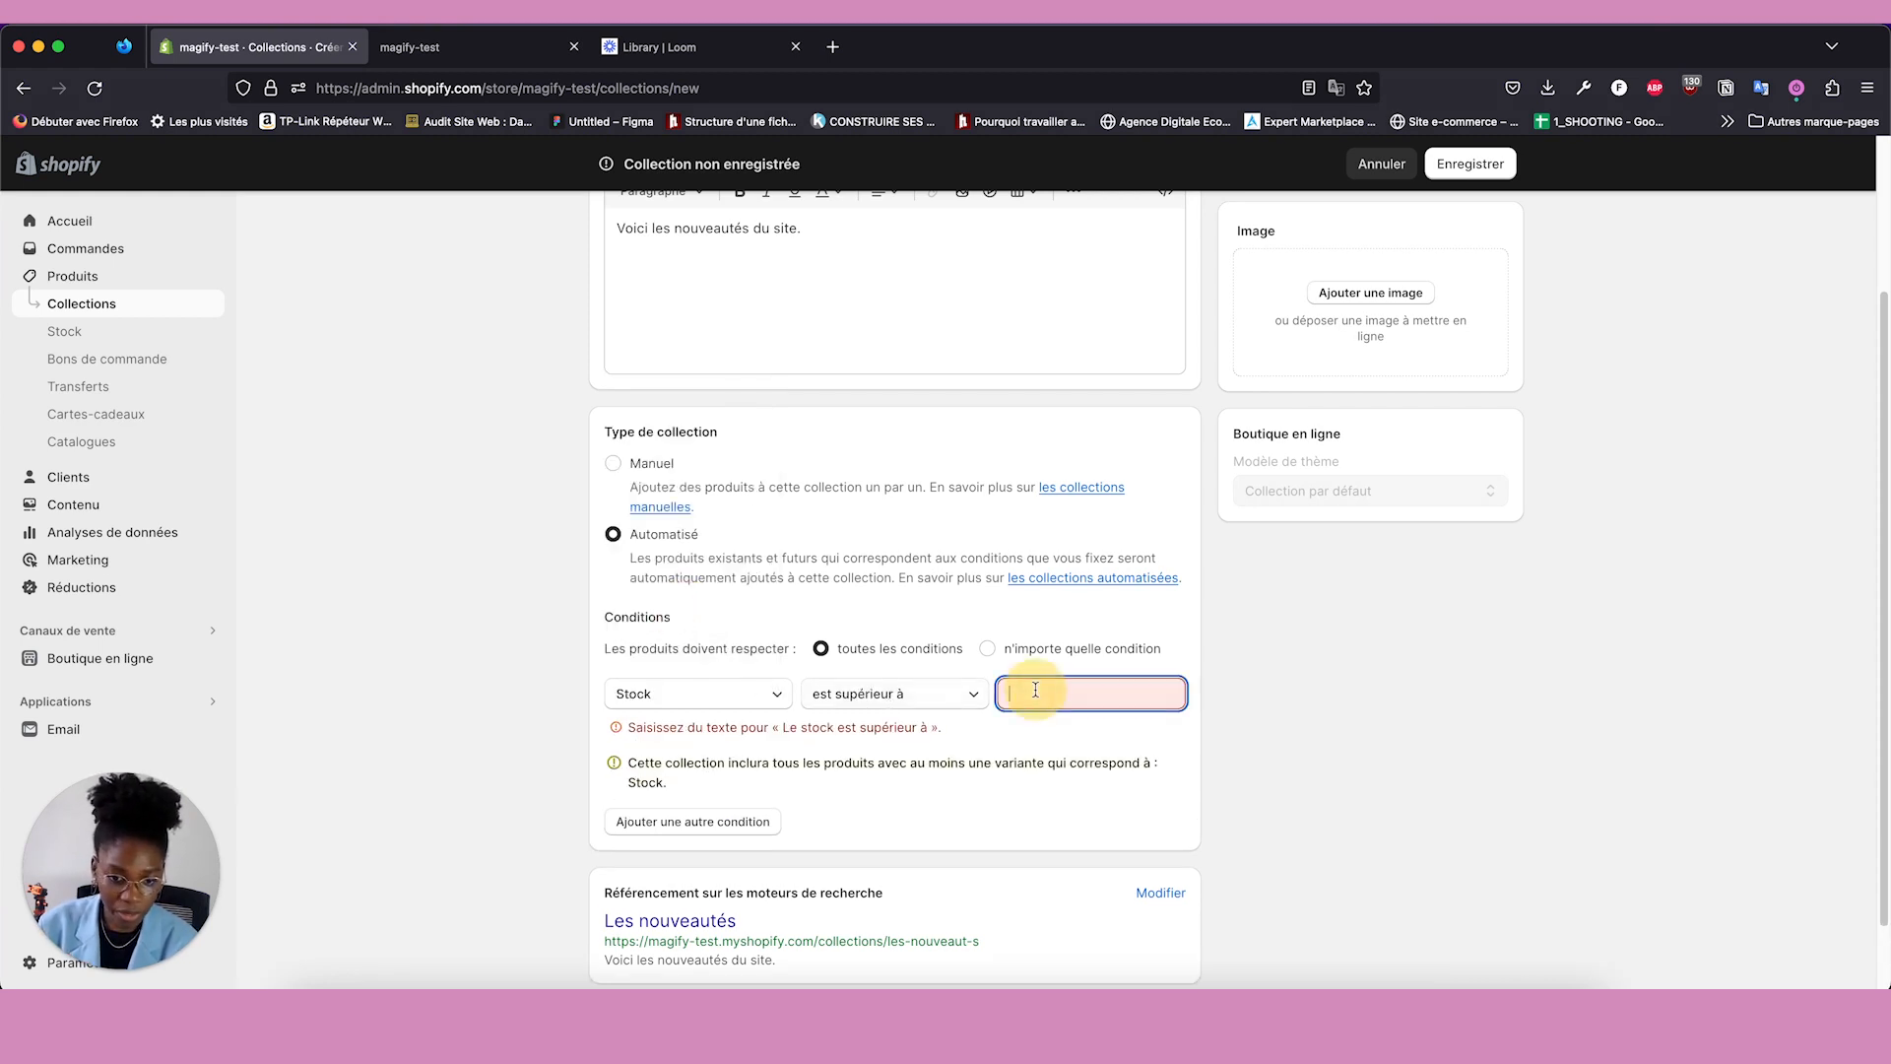
type("0")
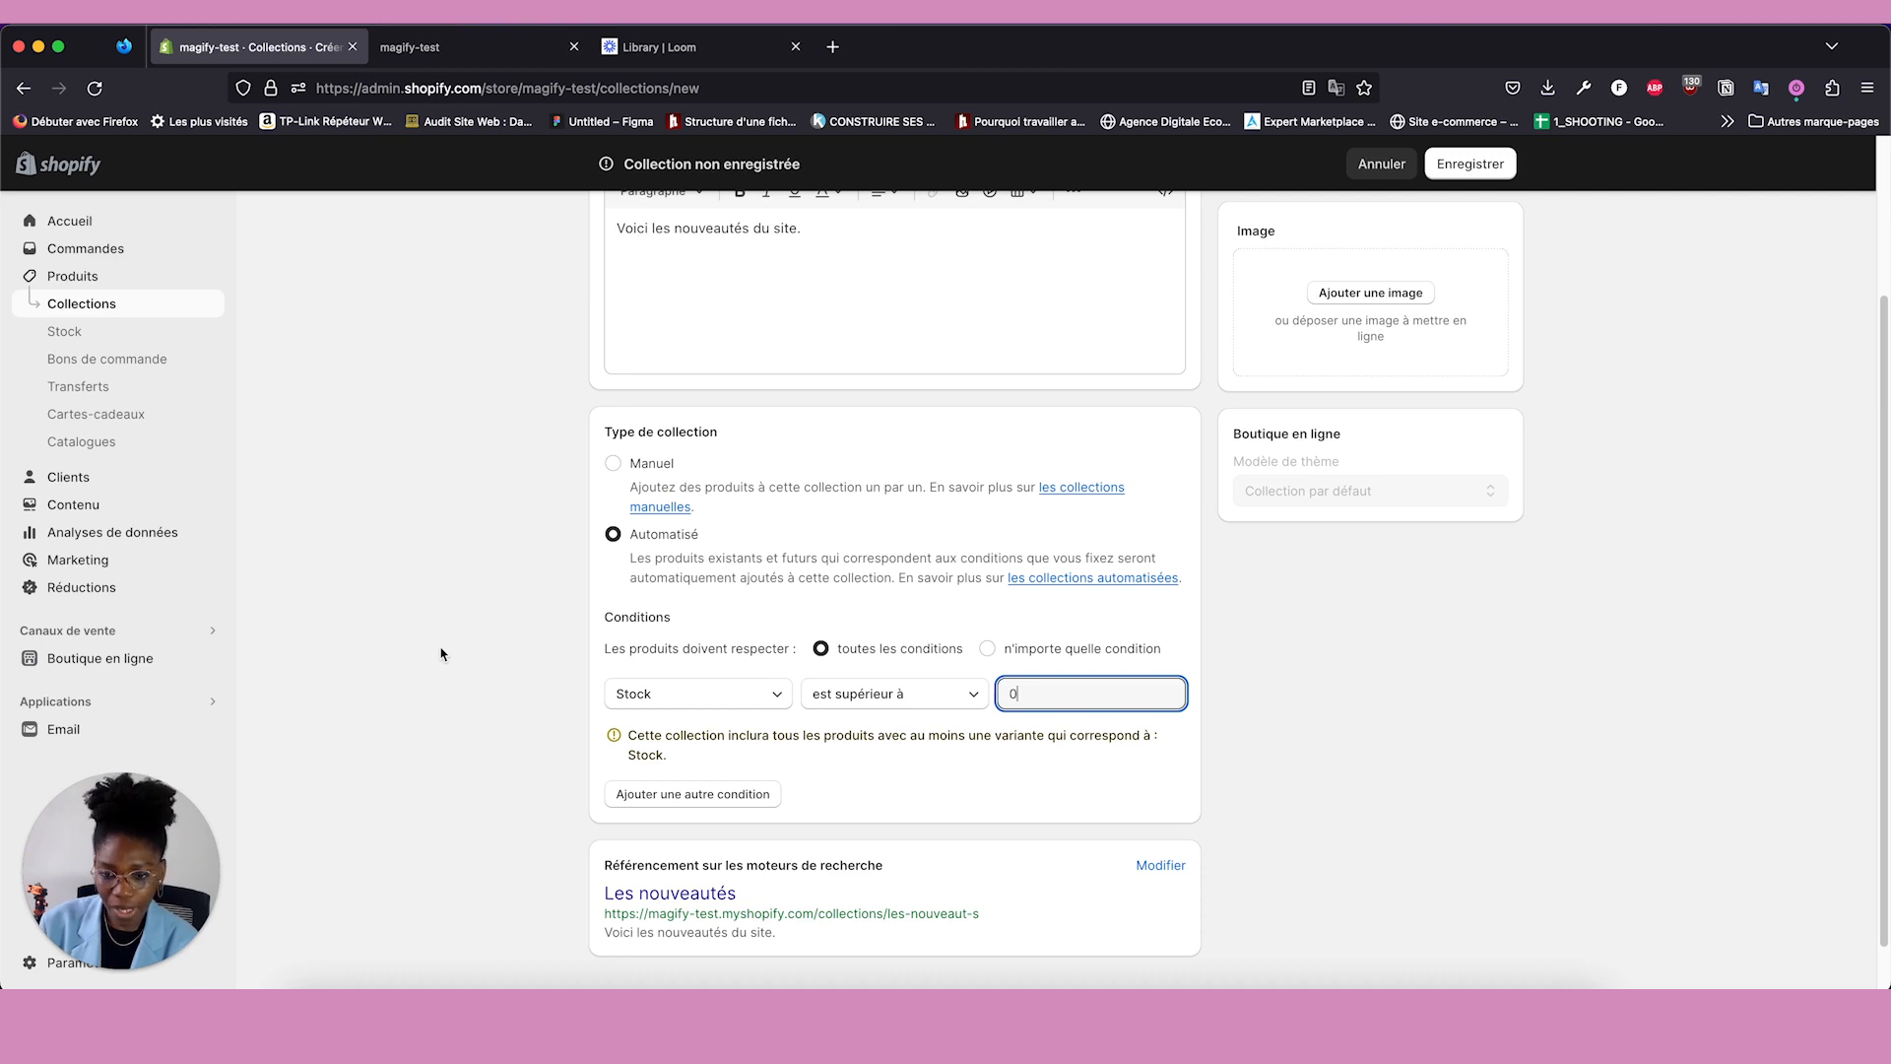
scroll(449, 653, "up", 1)
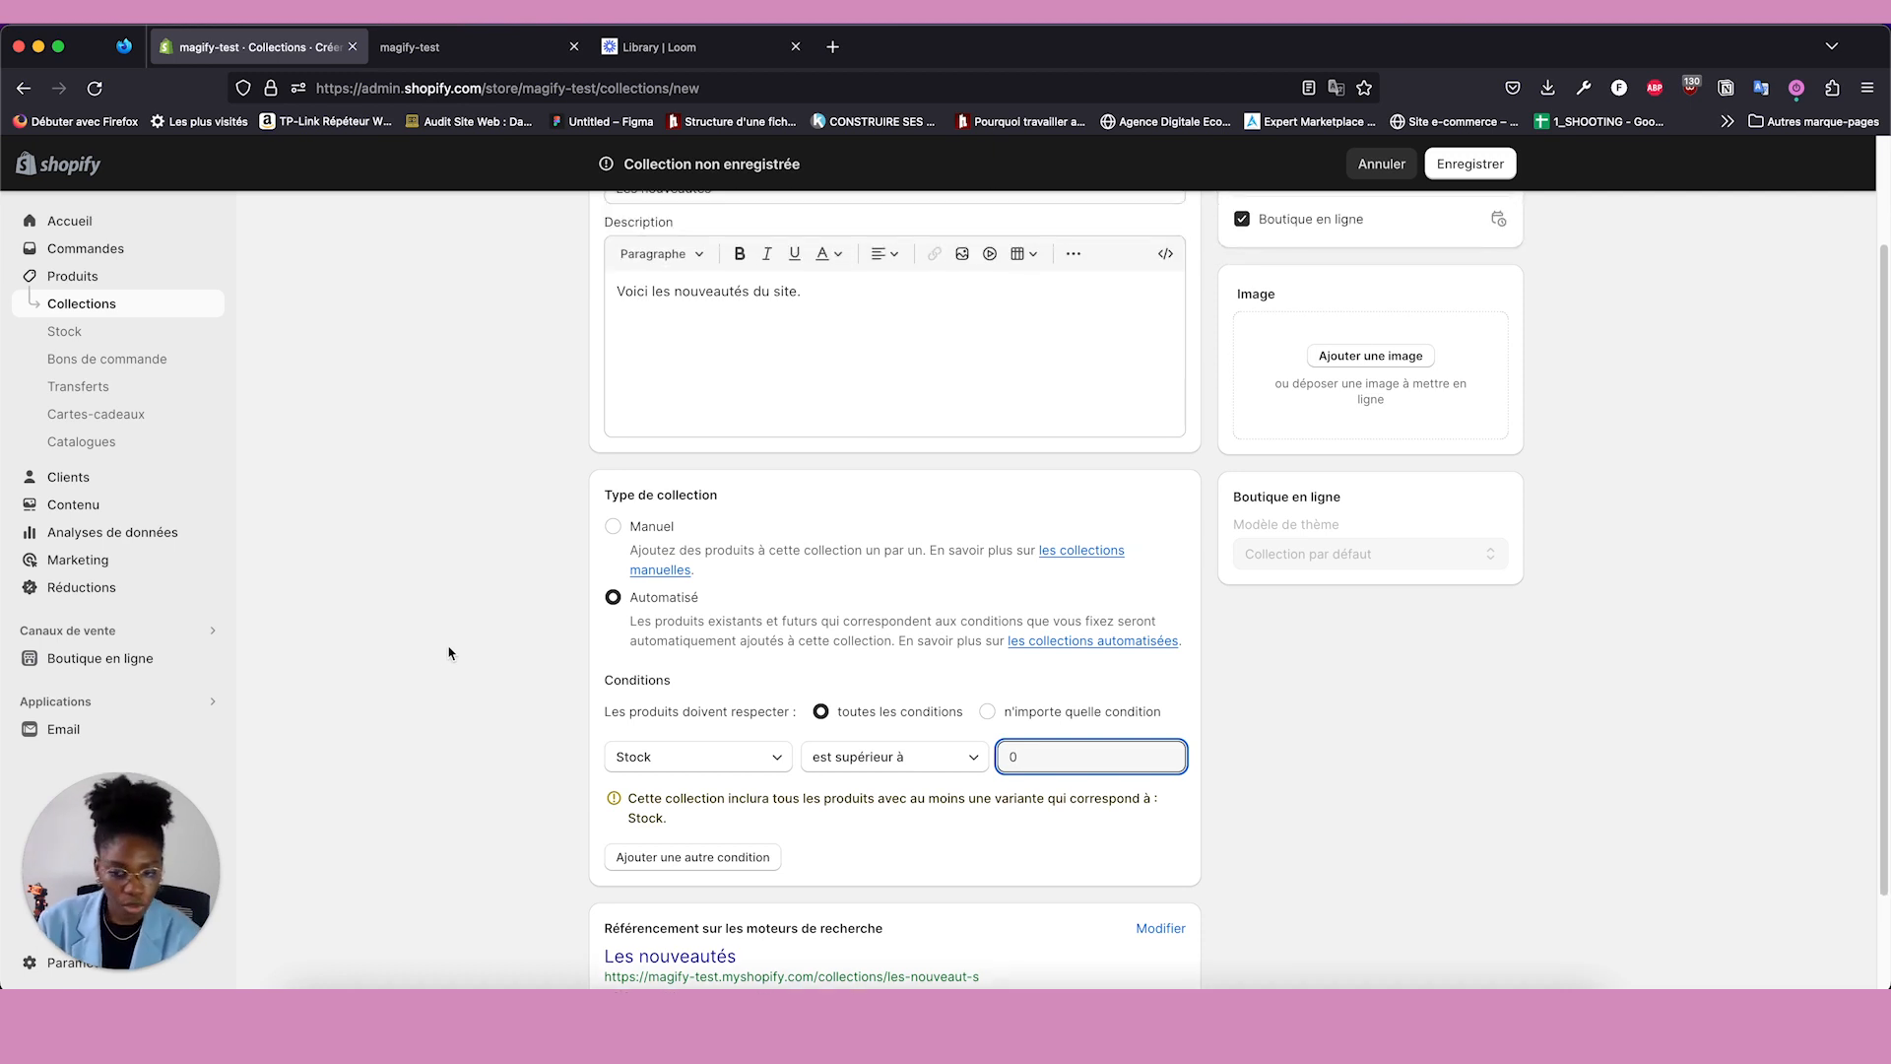
scroll(450, 653, "down", 2)
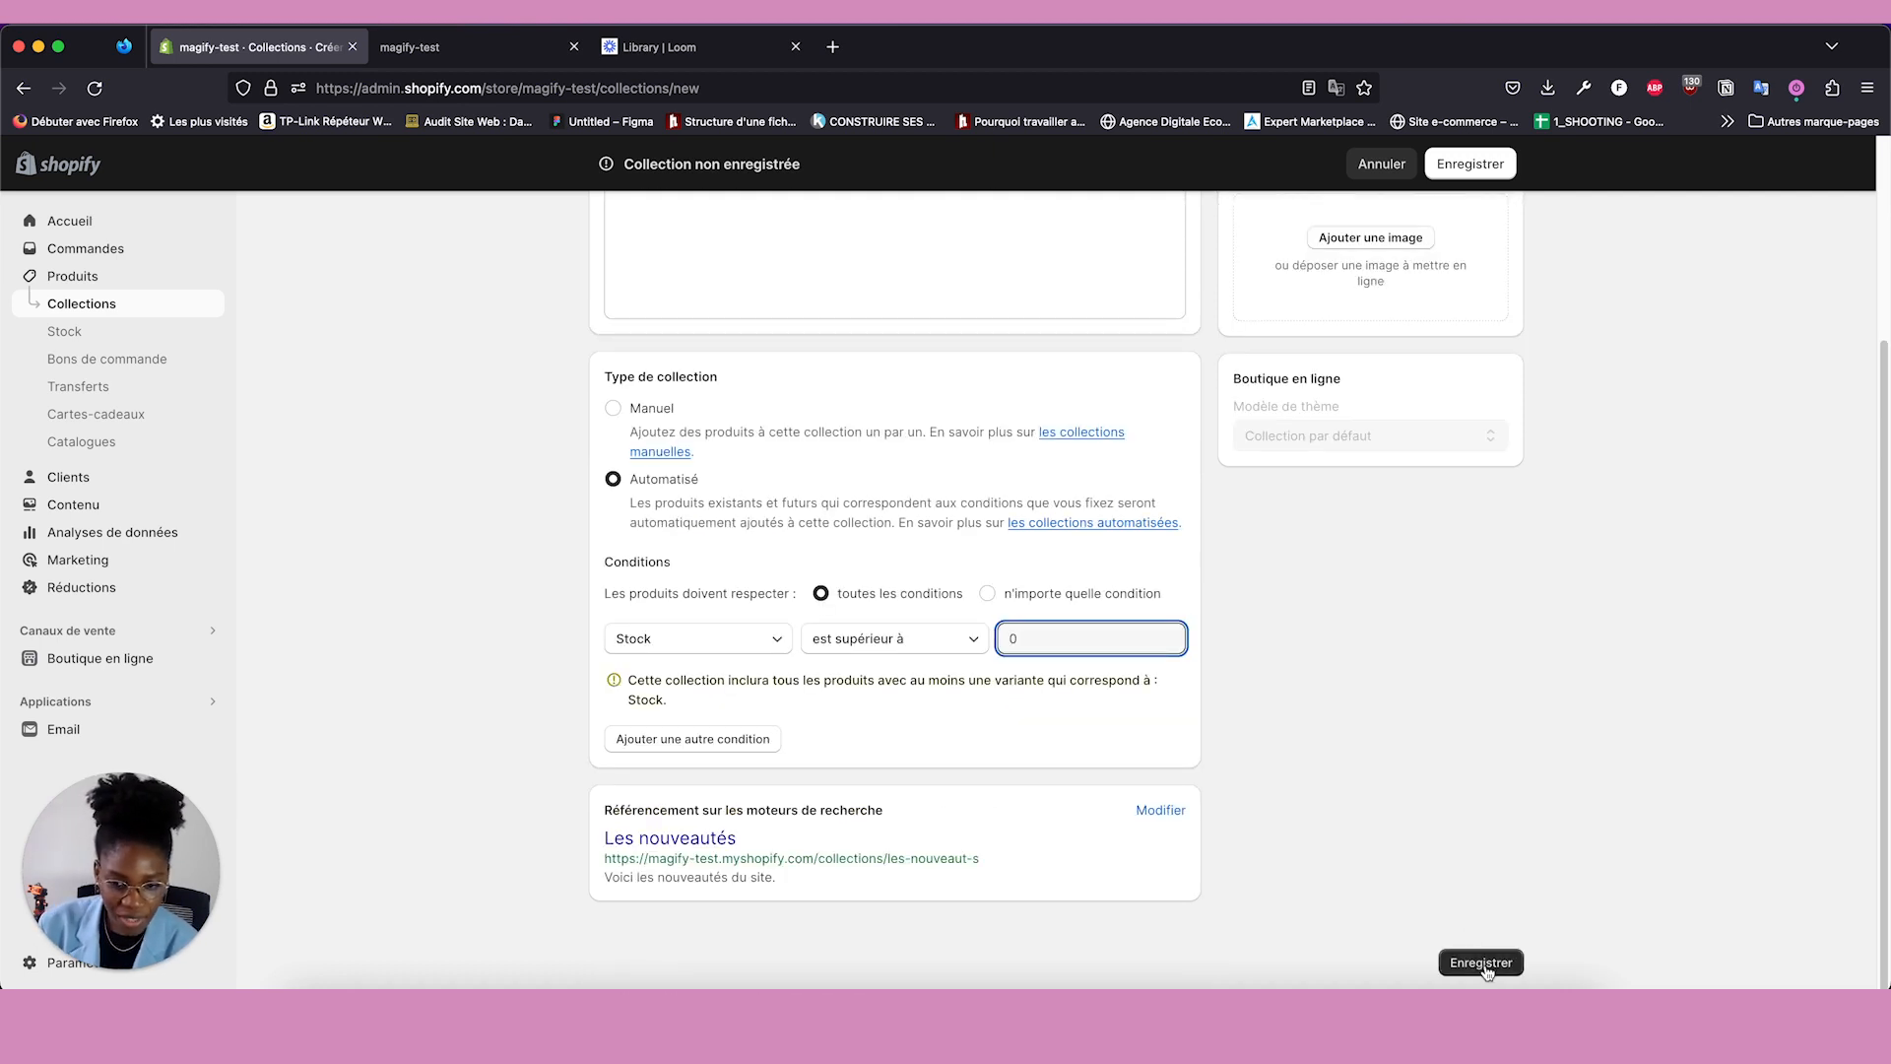
left_click(1484, 964)
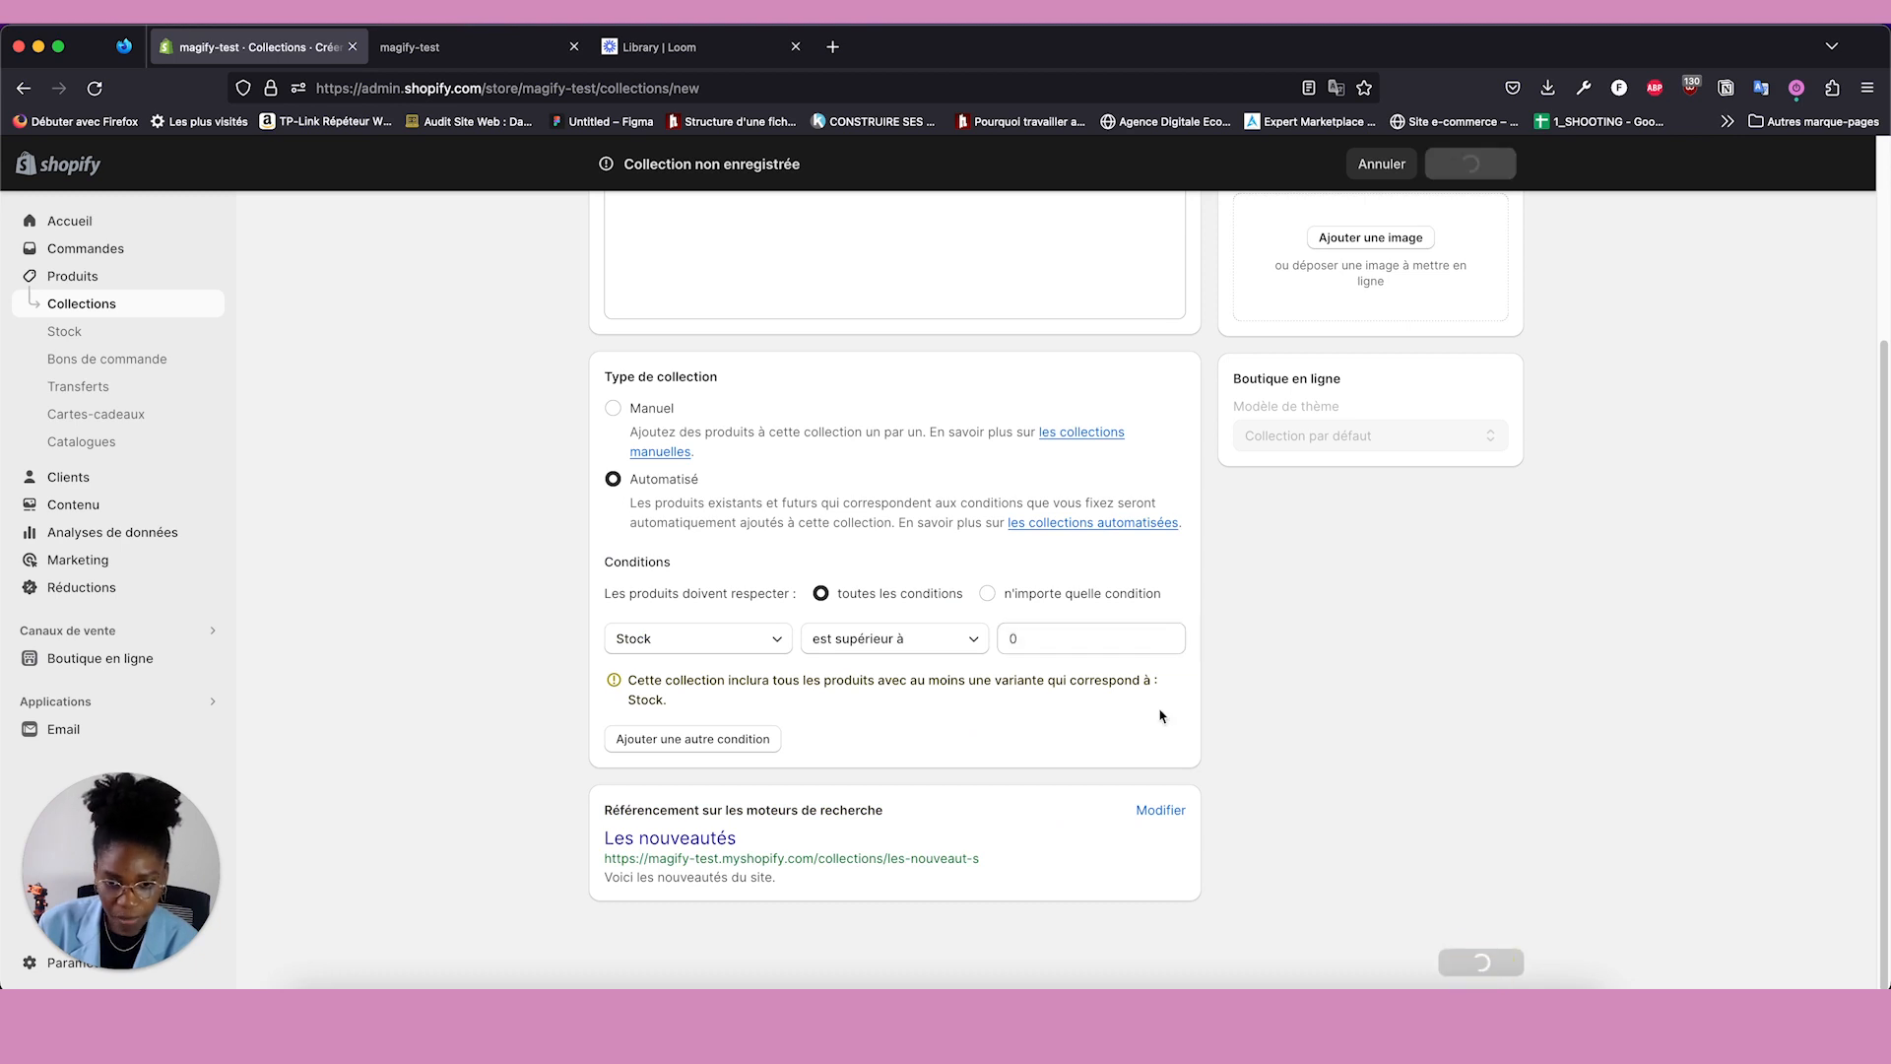
Open the collection's search engine listing for editing and examine its meta title, meta description and URL handle.
left_click(1161, 810)
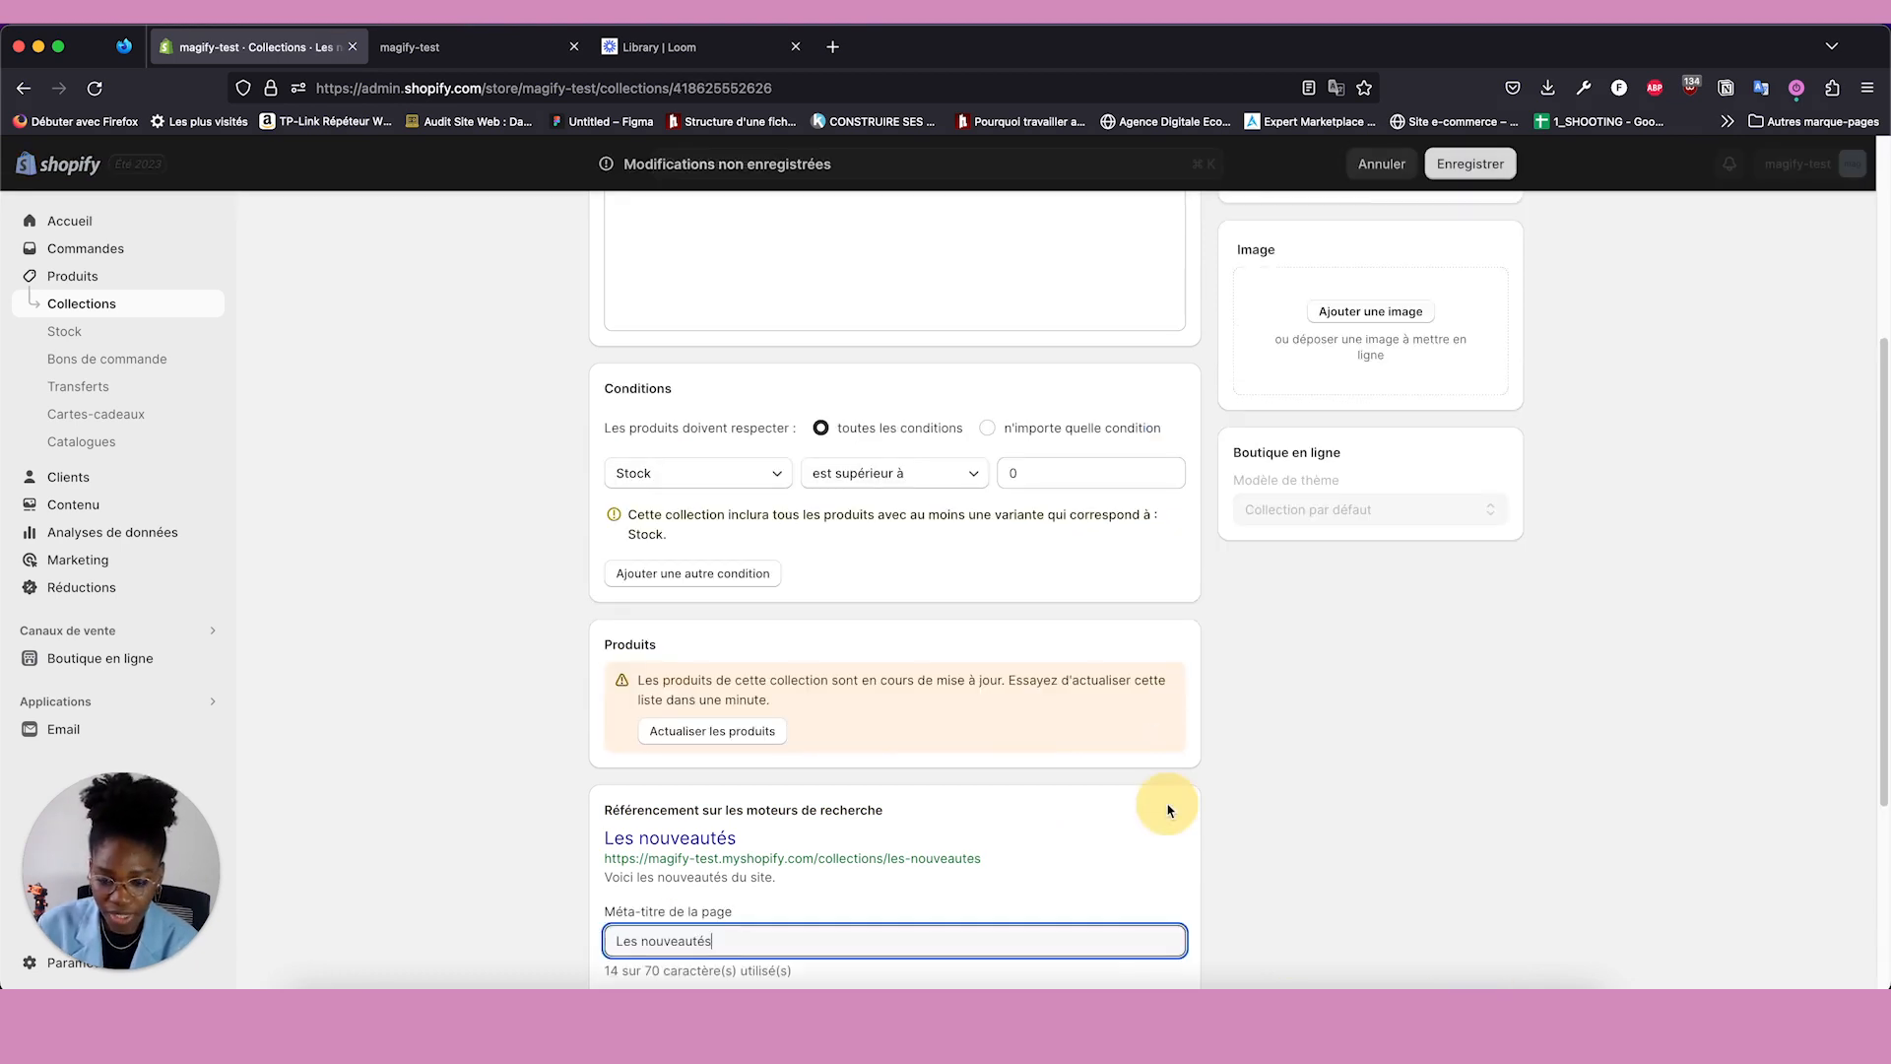
scroll(985, 748, "down", 3)
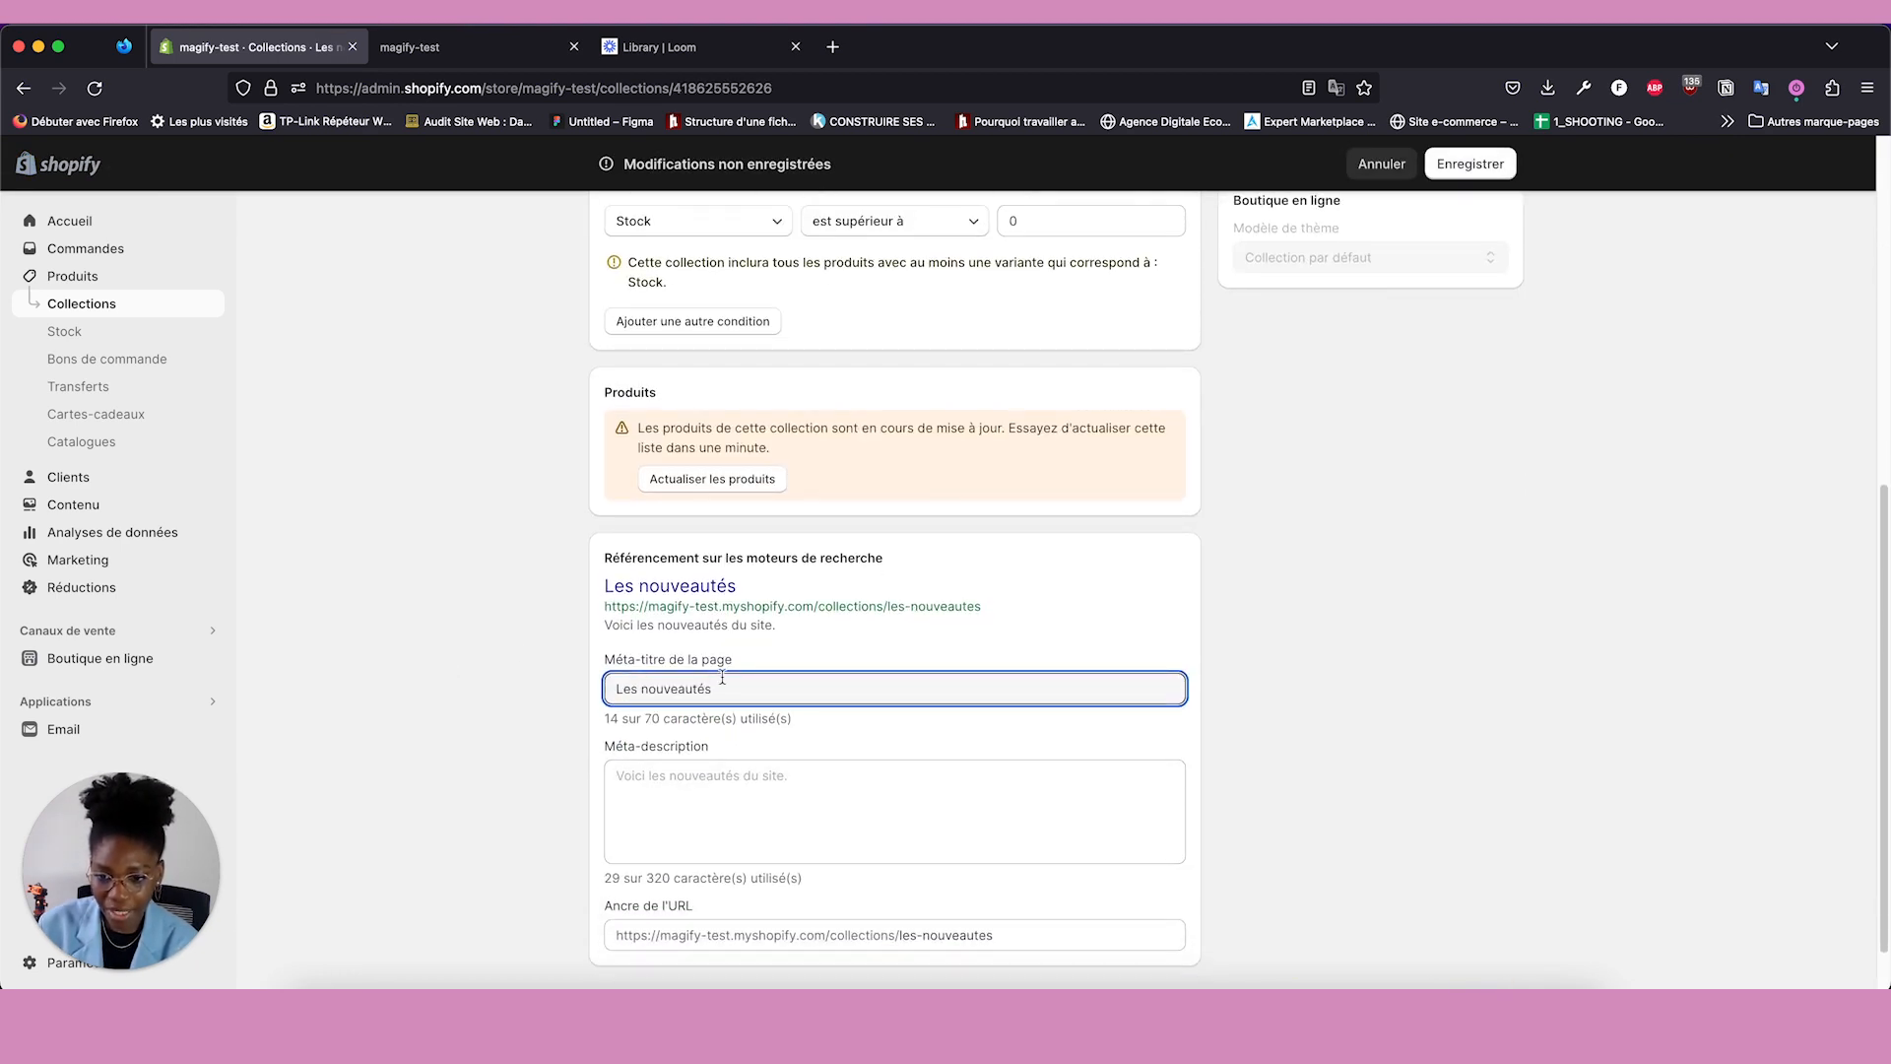
scroll(581, 689, "down", 1)
left_click(661, 723)
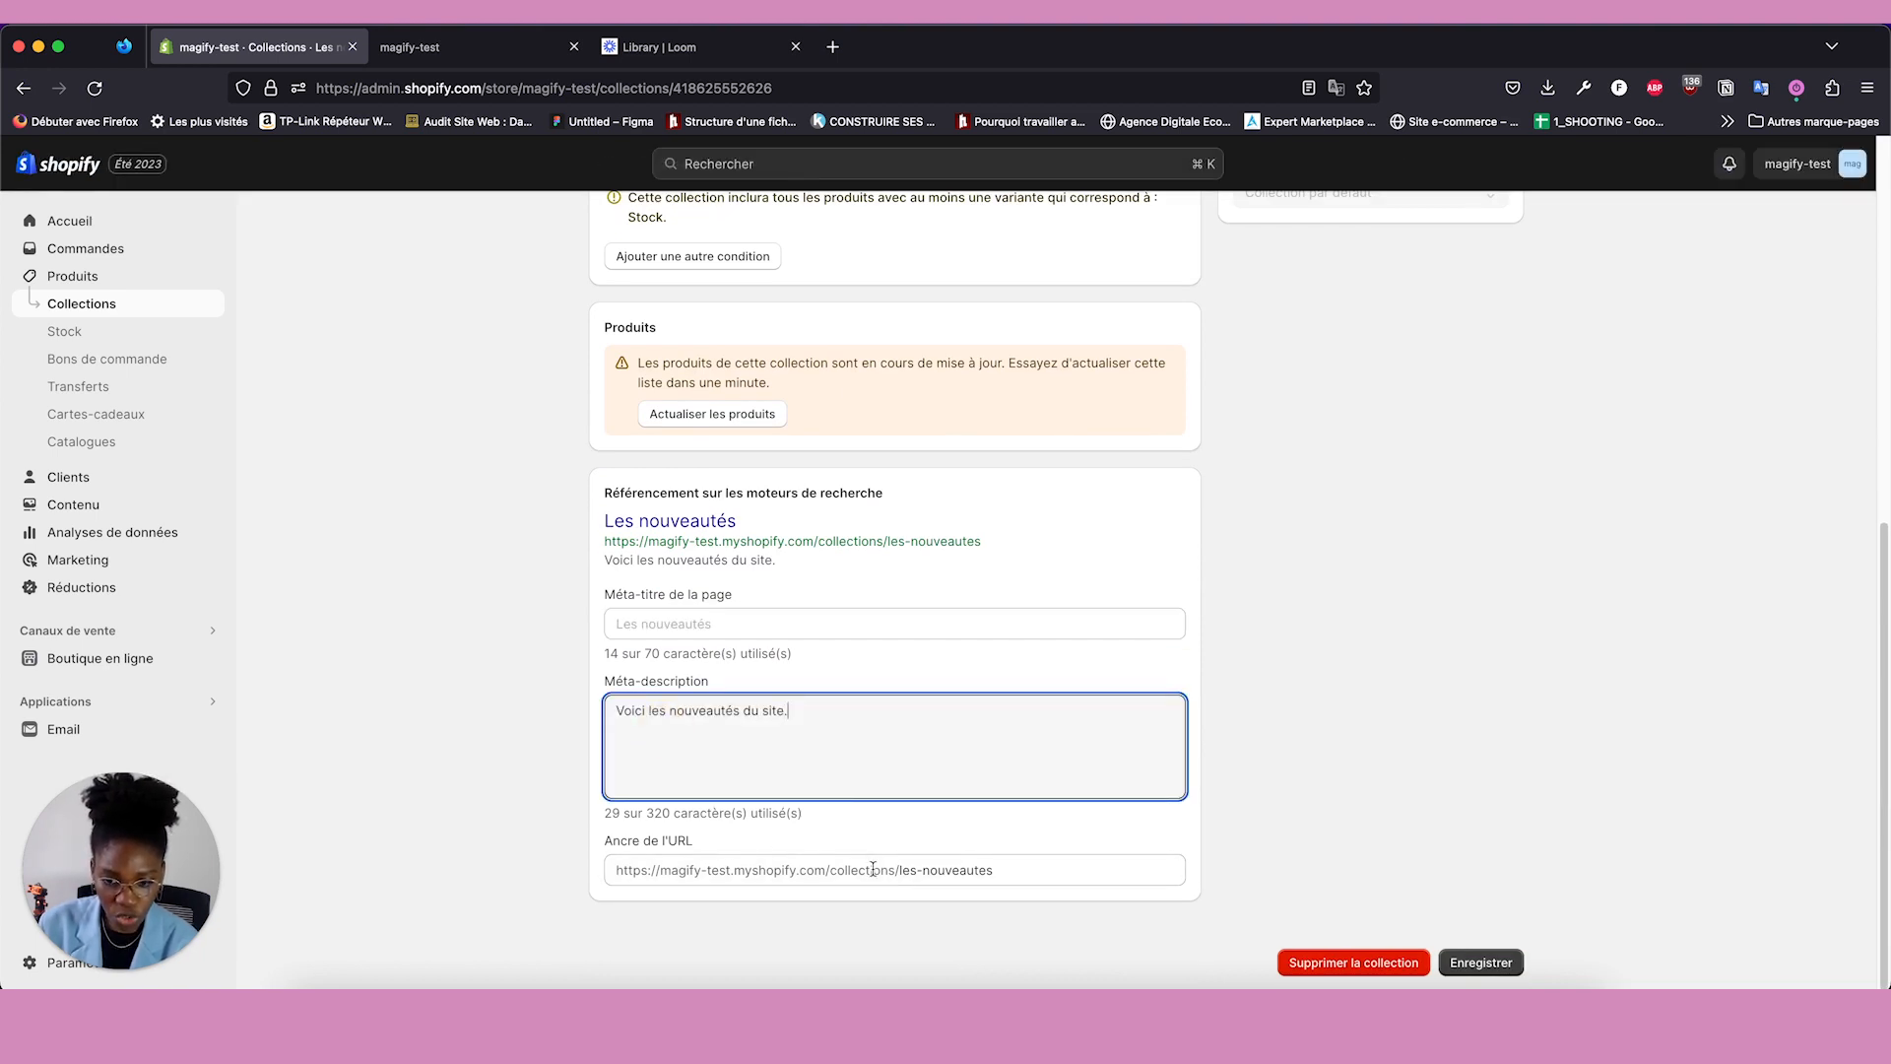
scroll(884, 812, "up", 1)
scroll(883, 812, "up", 1)
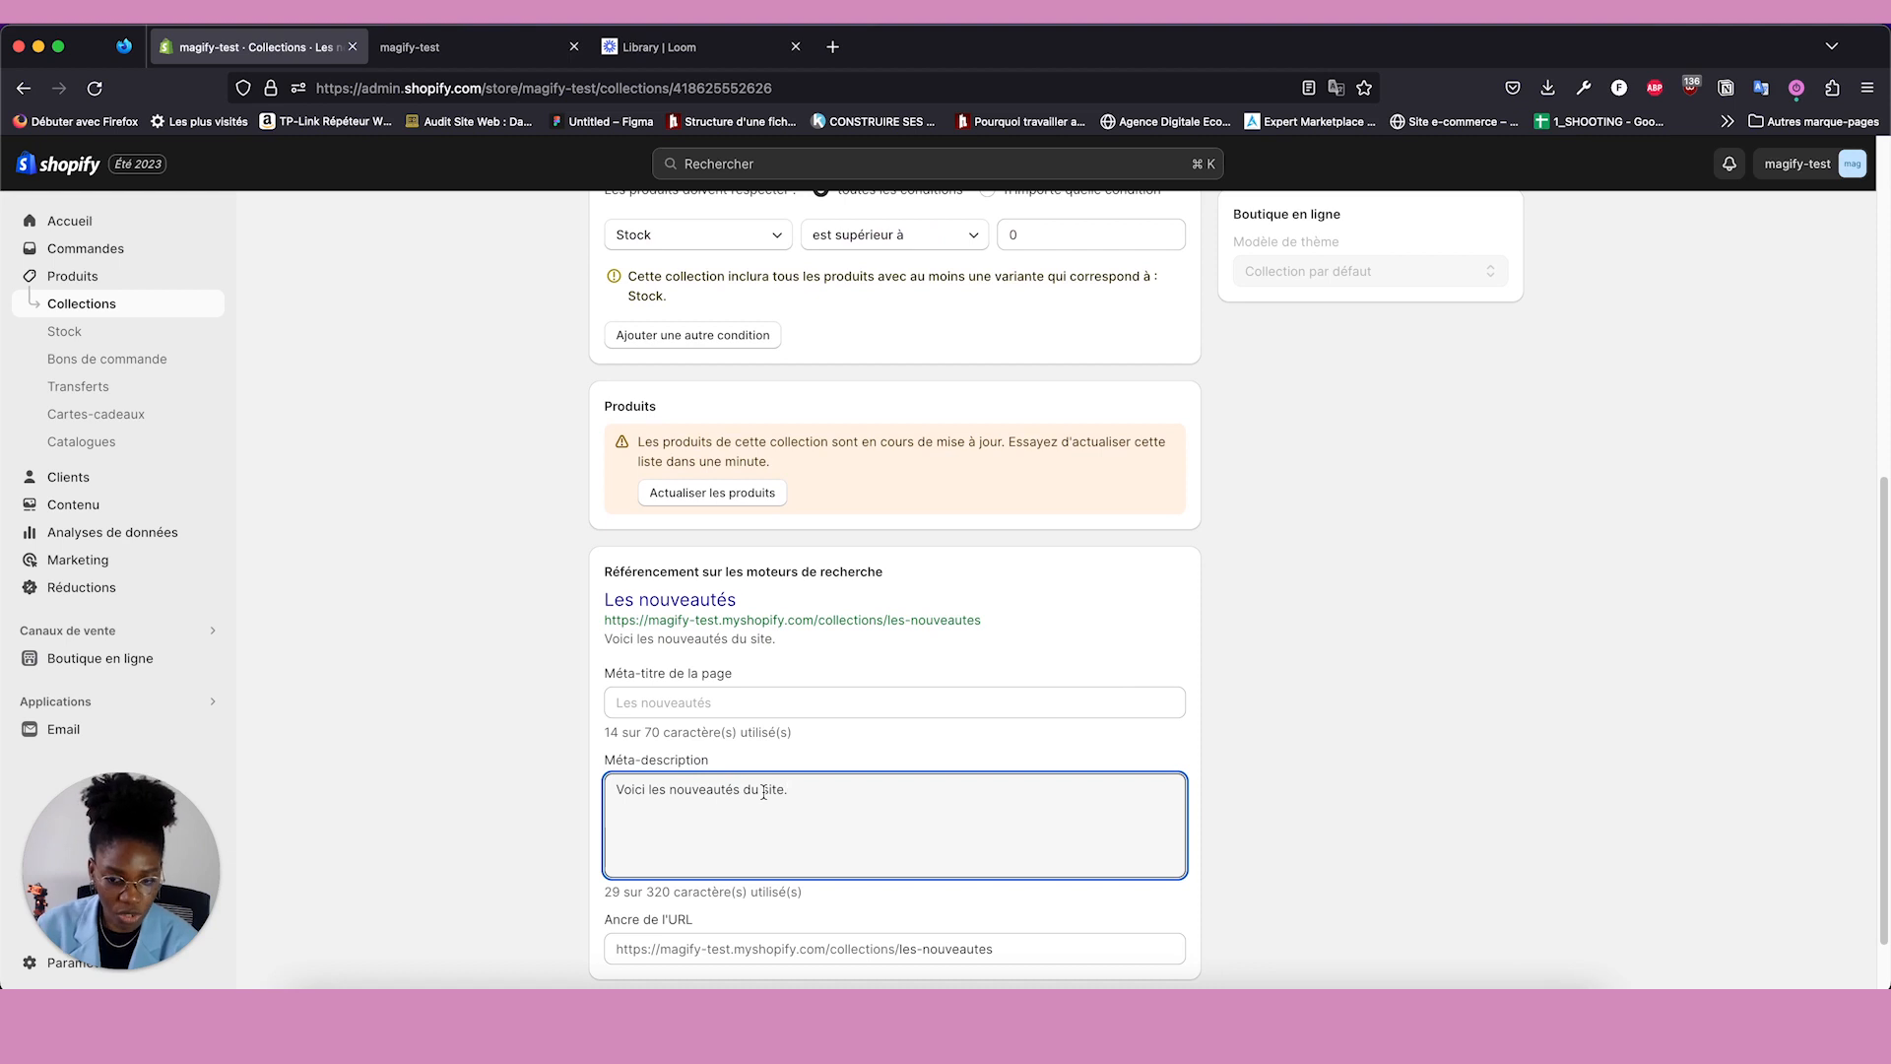
scroll(1050, 678, "down", 2)
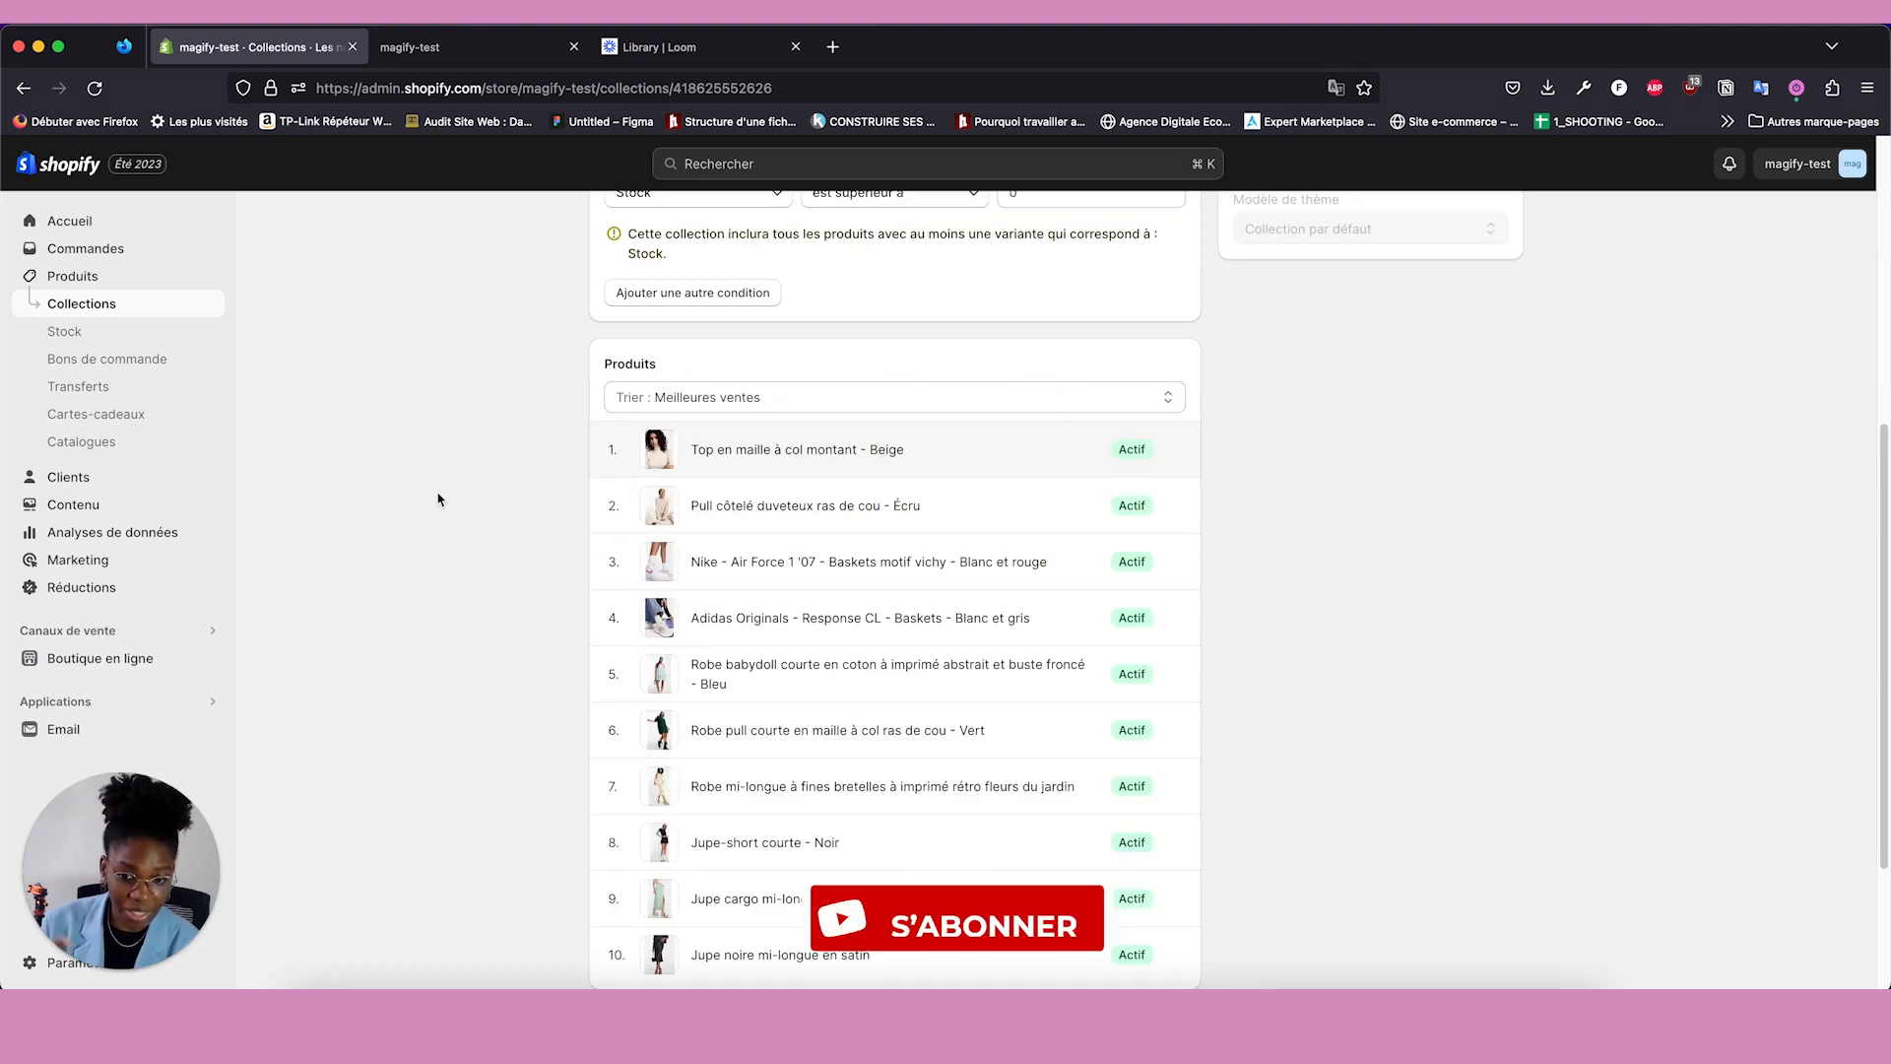
Sort the products of the "Les nouveautés" collection by "Le plus récent".
scroll(438, 499, "up", 5)
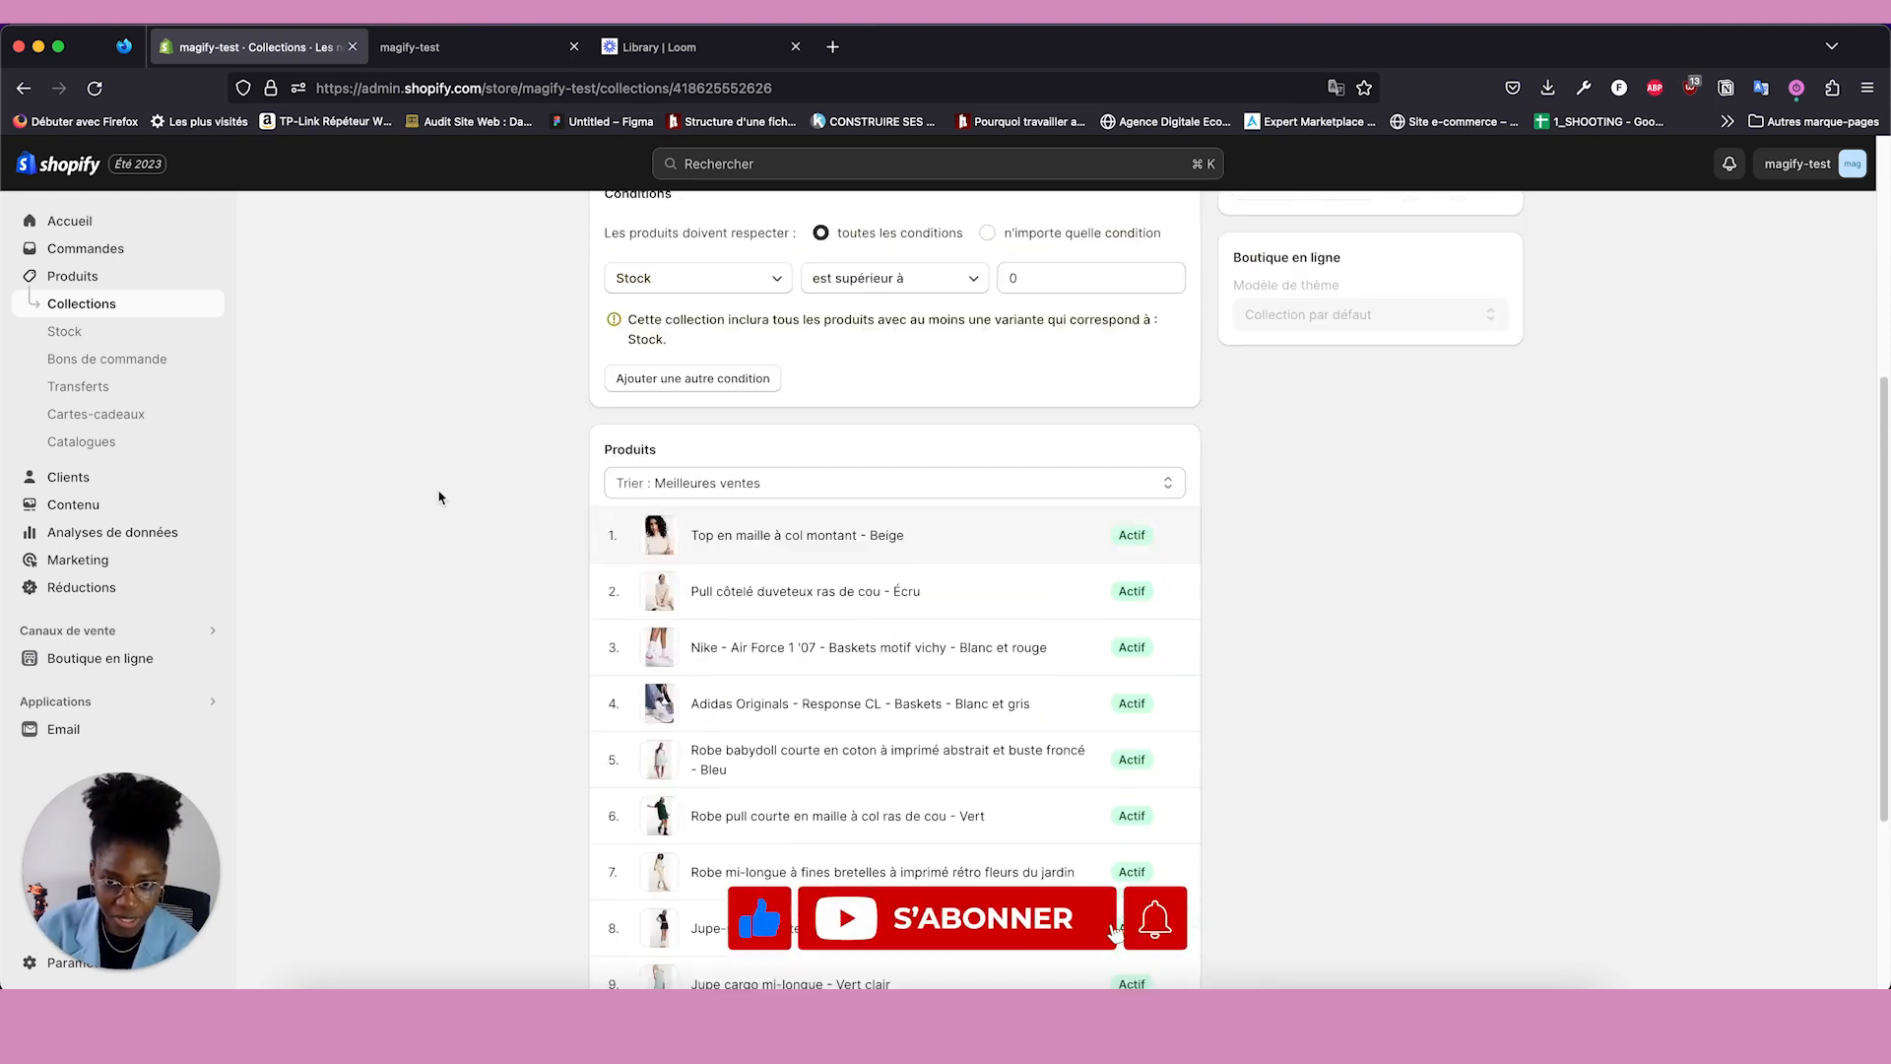
scroll(473, 488, "down", 5)
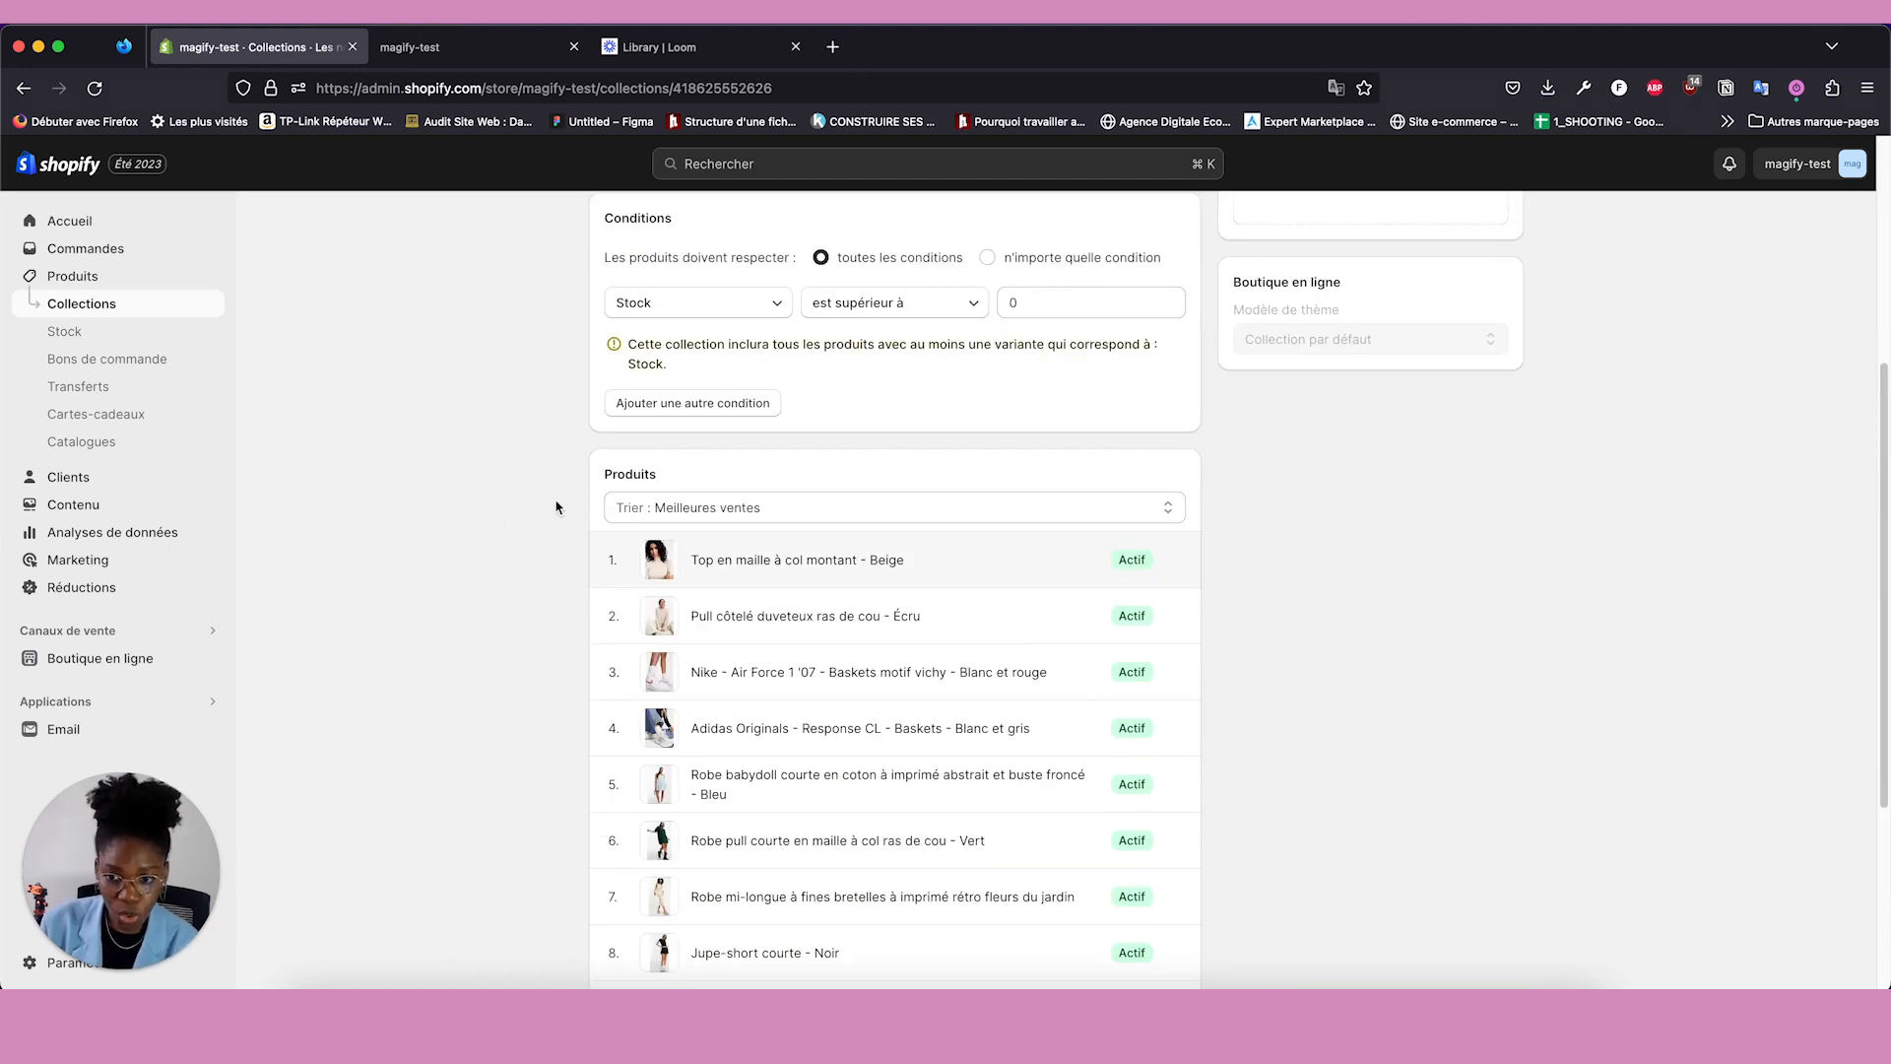
left_click(667, 510)
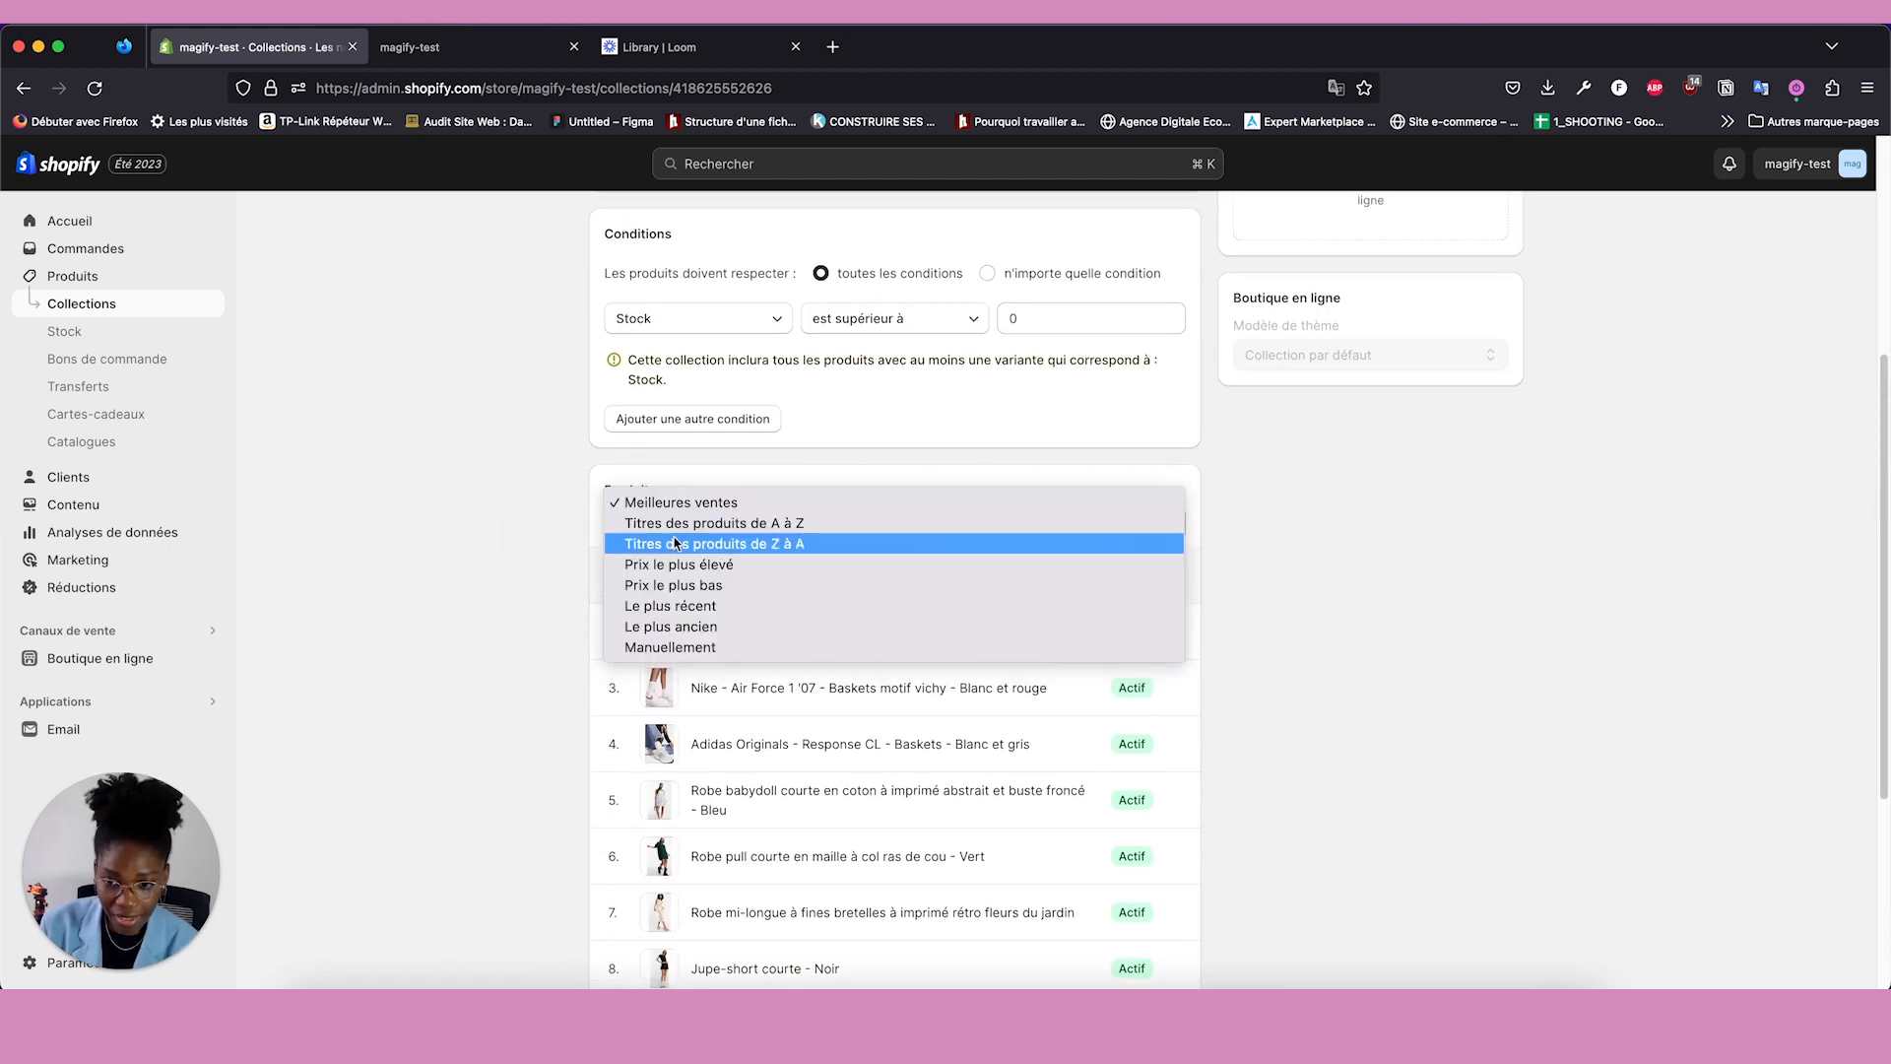
left_click(687, 615)
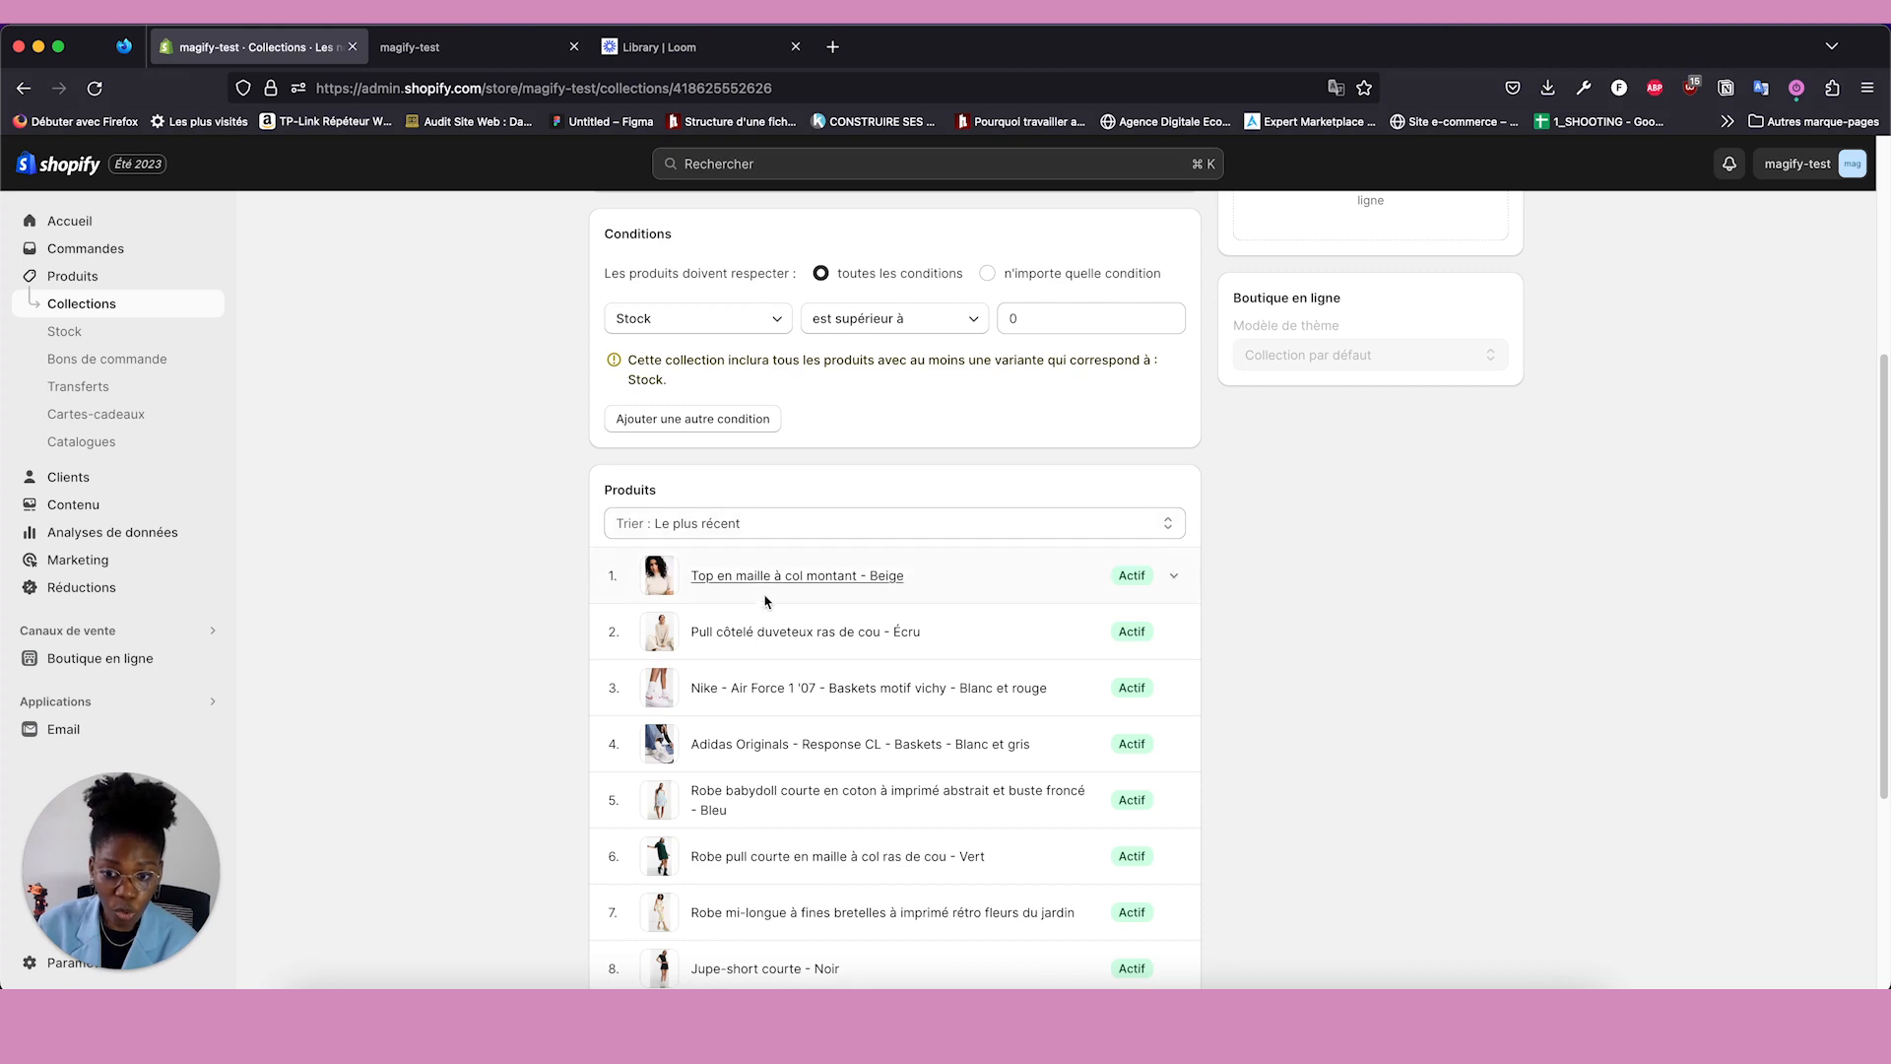
scroll(636, 609, "down", 3)
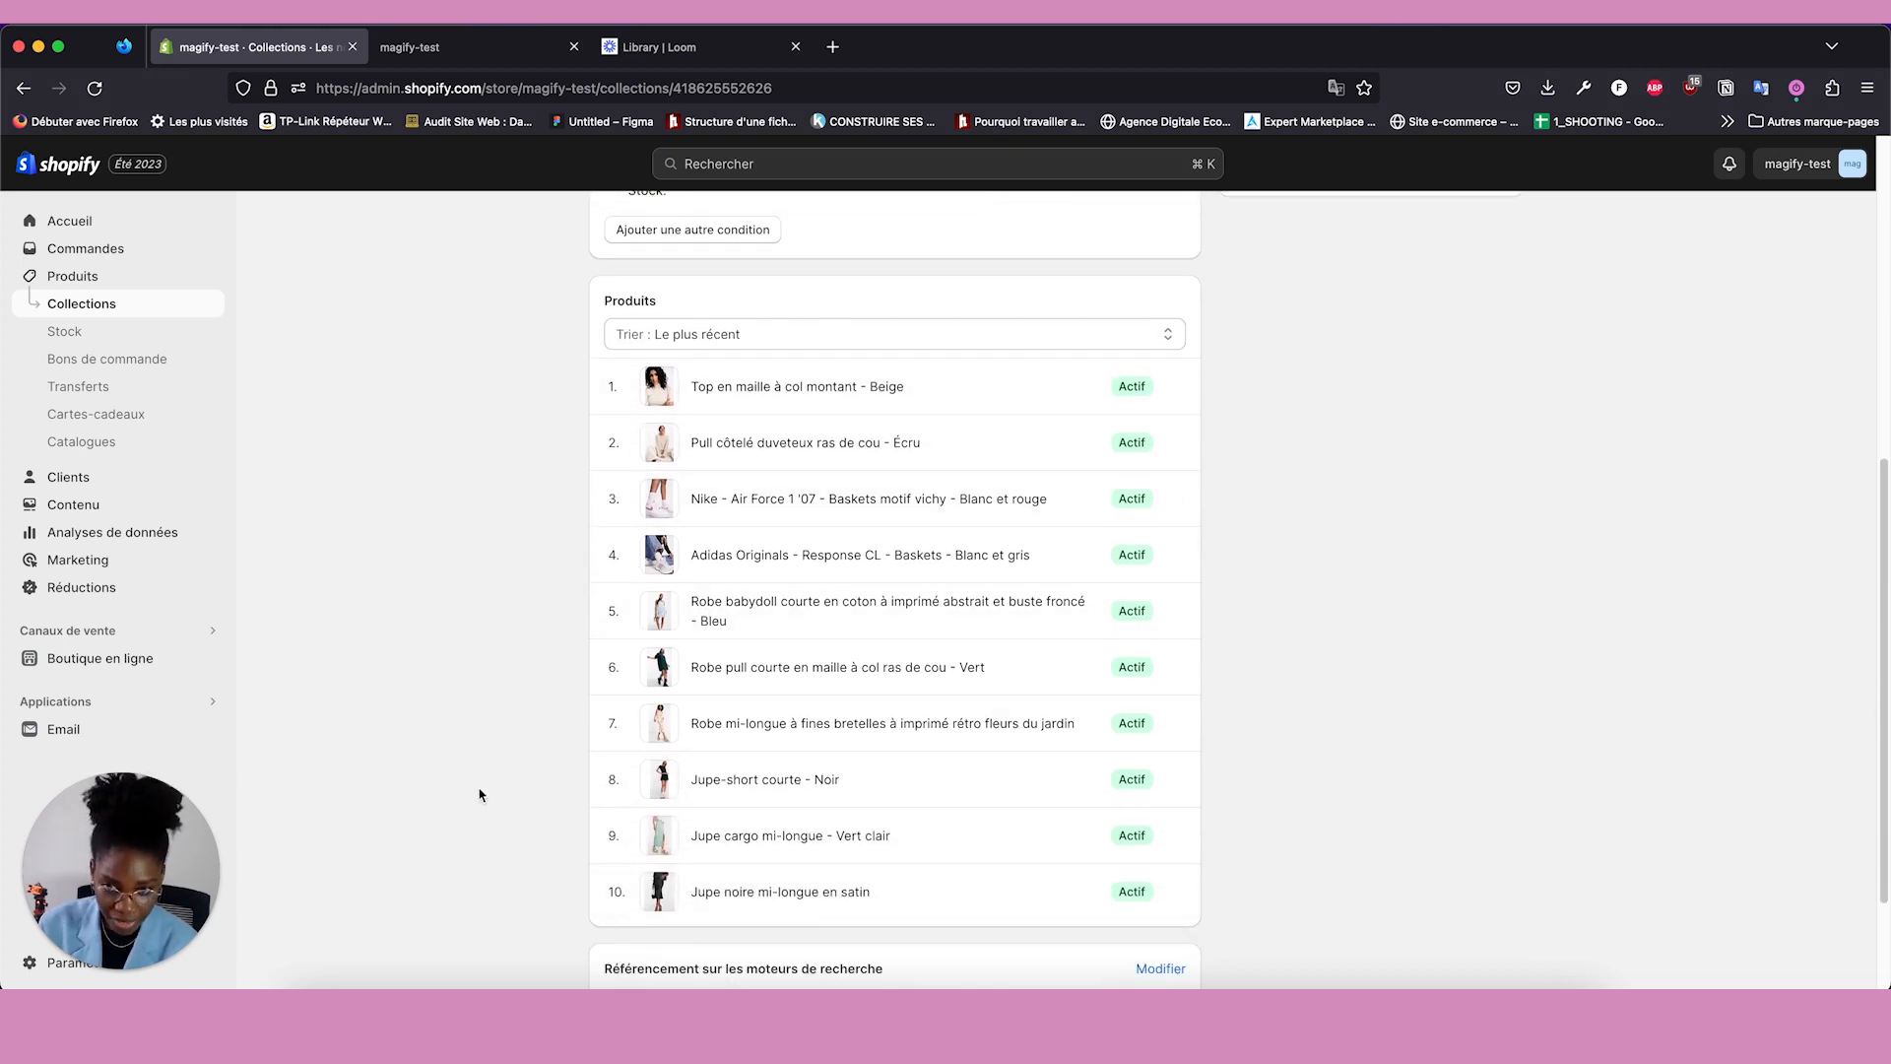
scroll(480, 795, "up", 2)
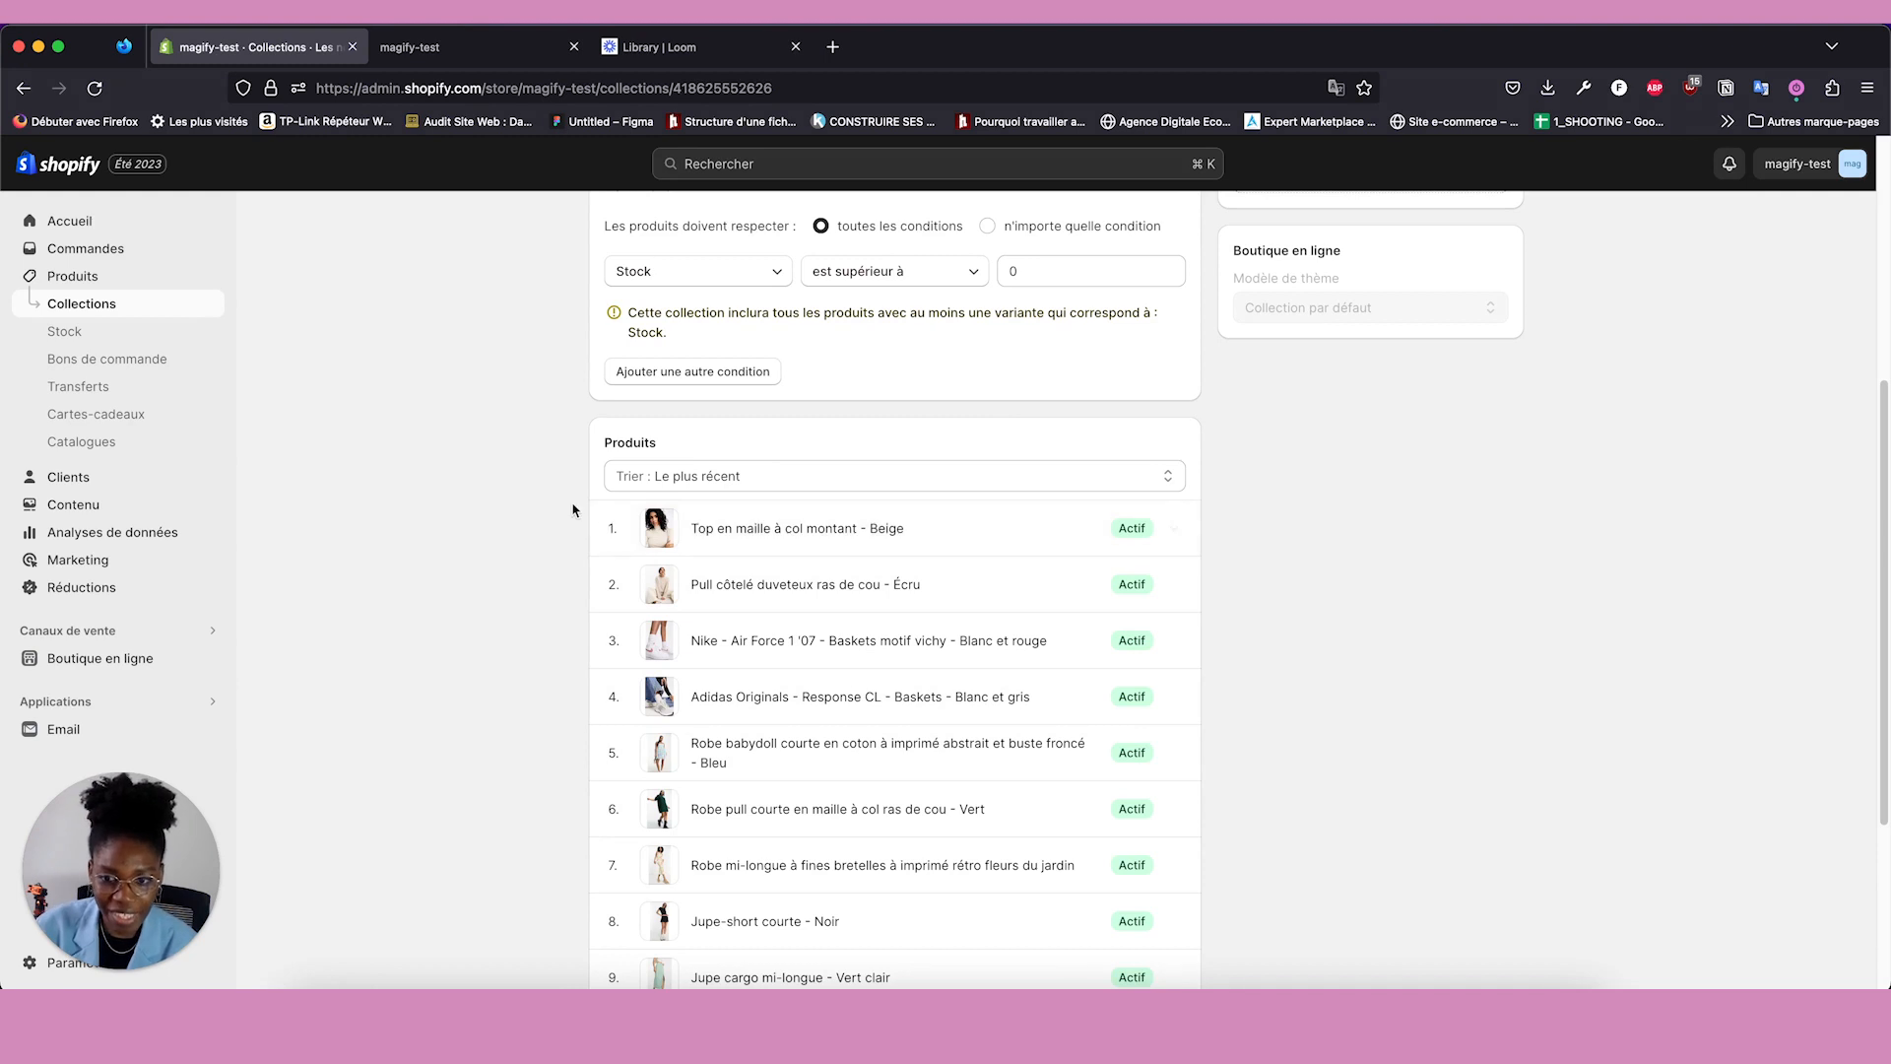
Return to the collections list and start a new collection titled "Les best-sellers".
scroll(577, 507, "up", 5)
left_click(599, 229)
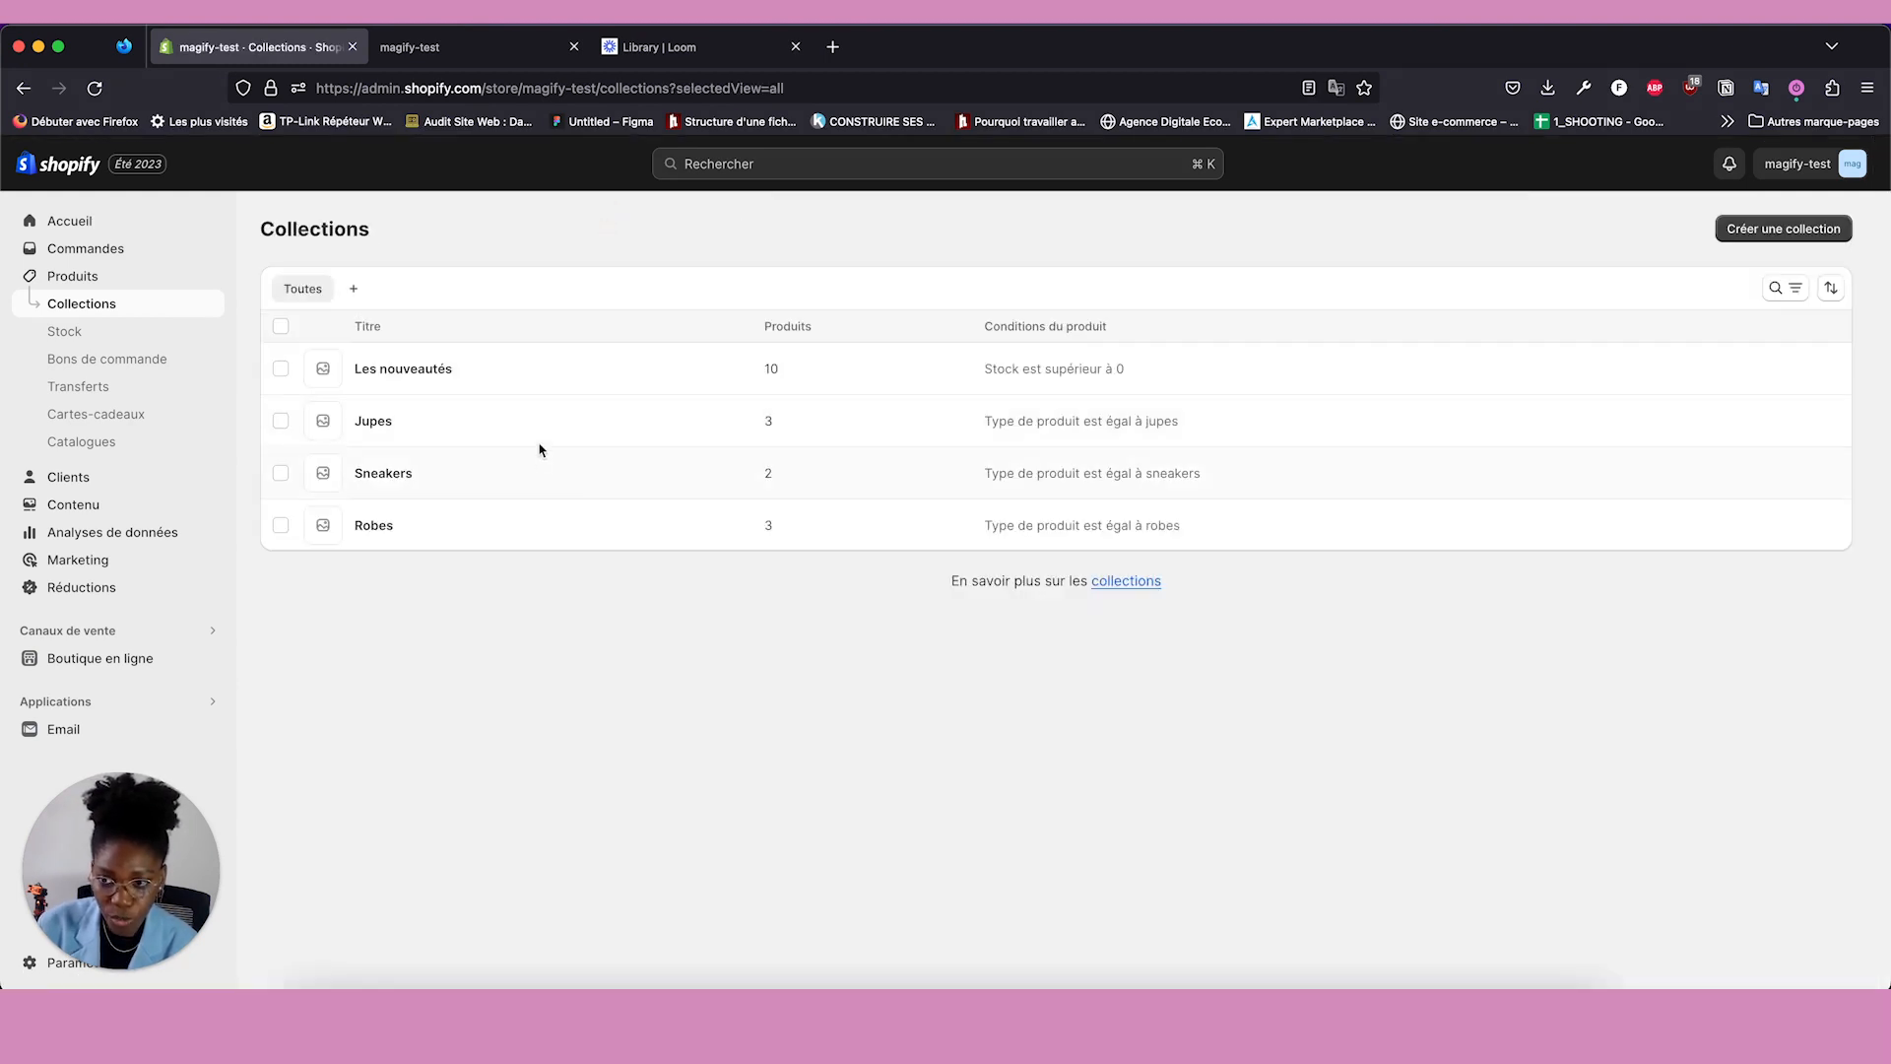
left_click(1801, 230)
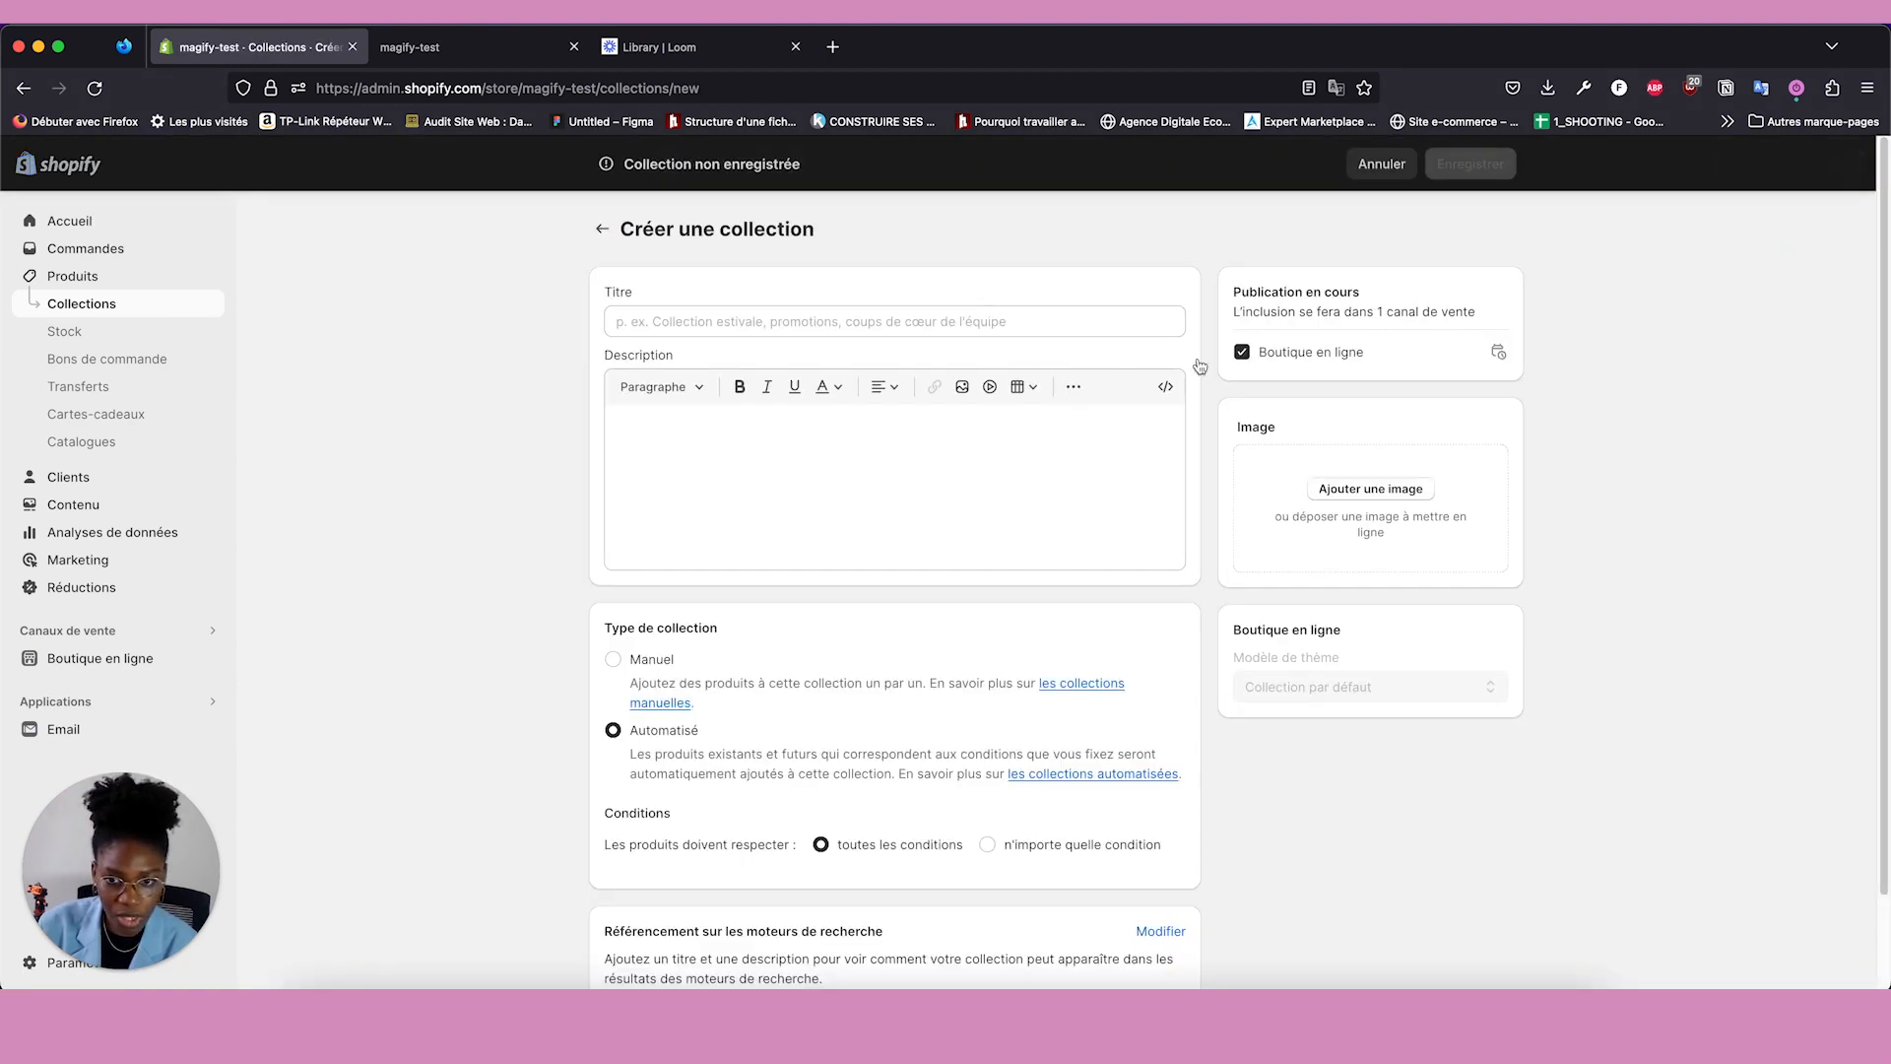
left_click(938, 321)
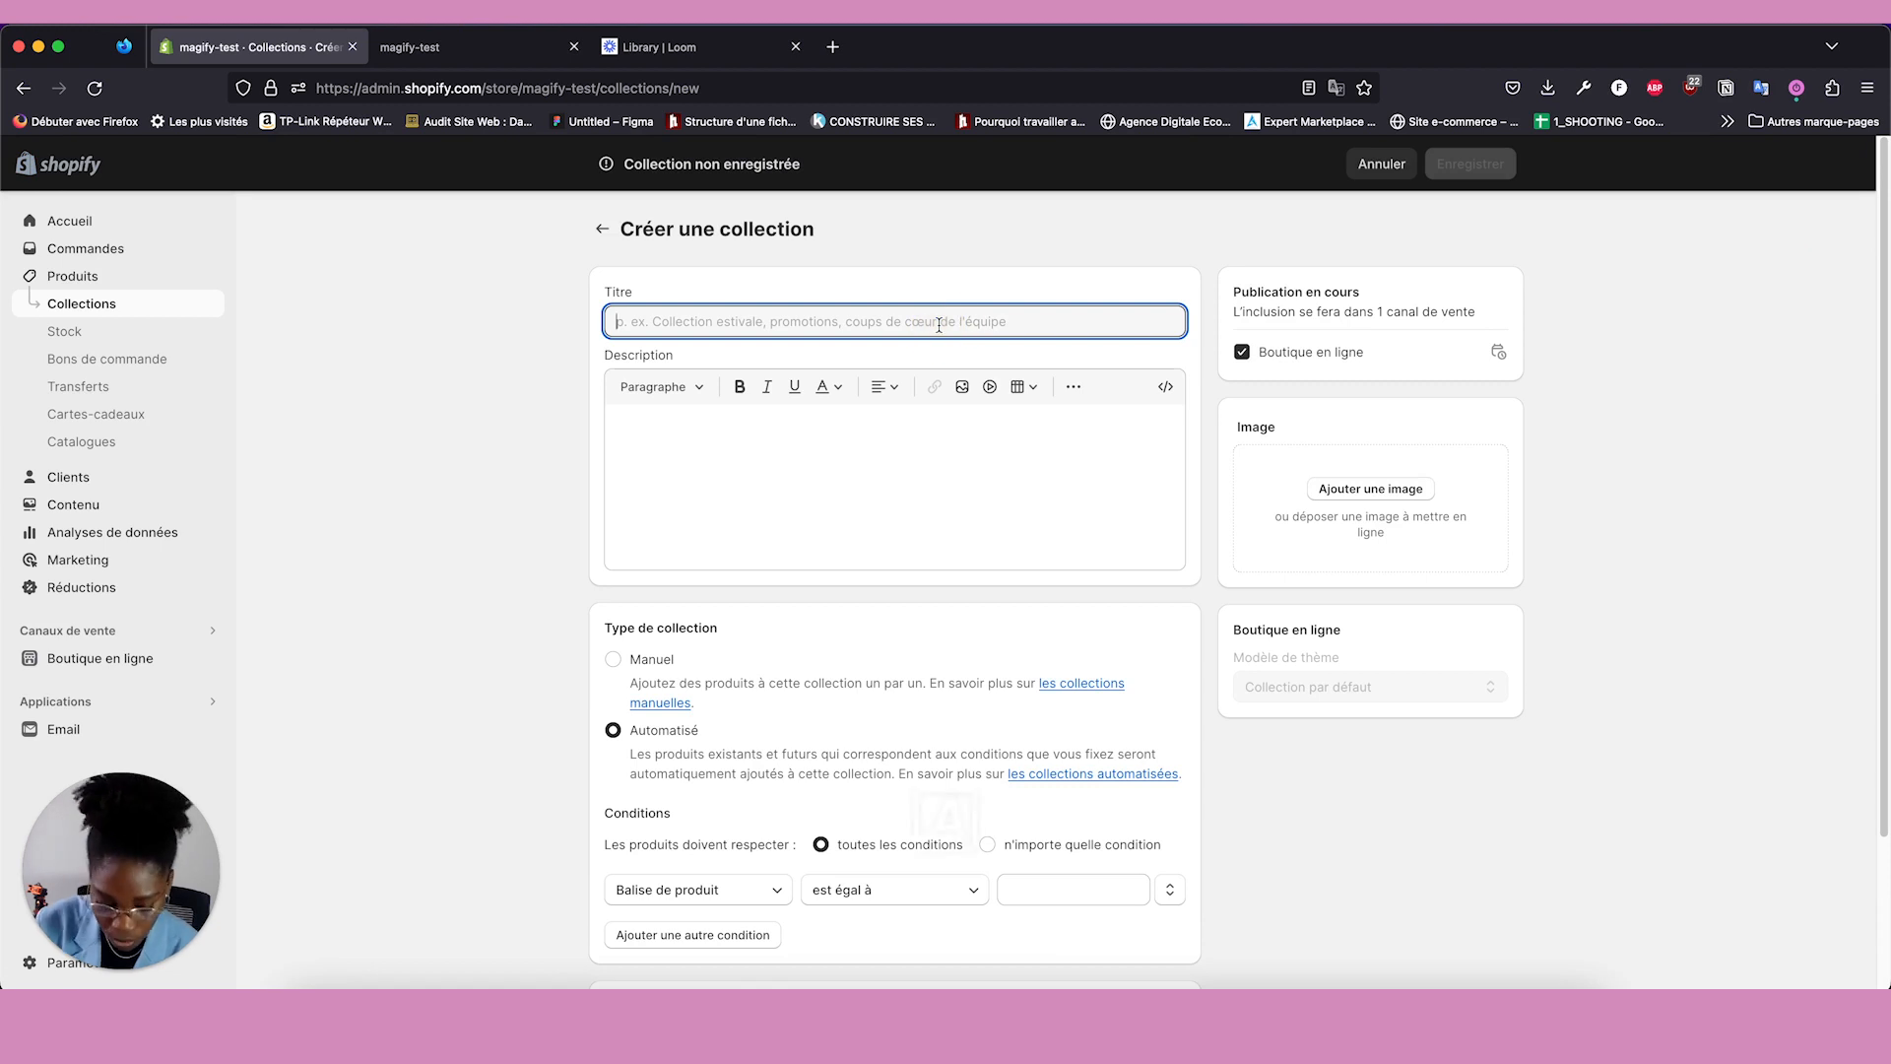
type("Les best")
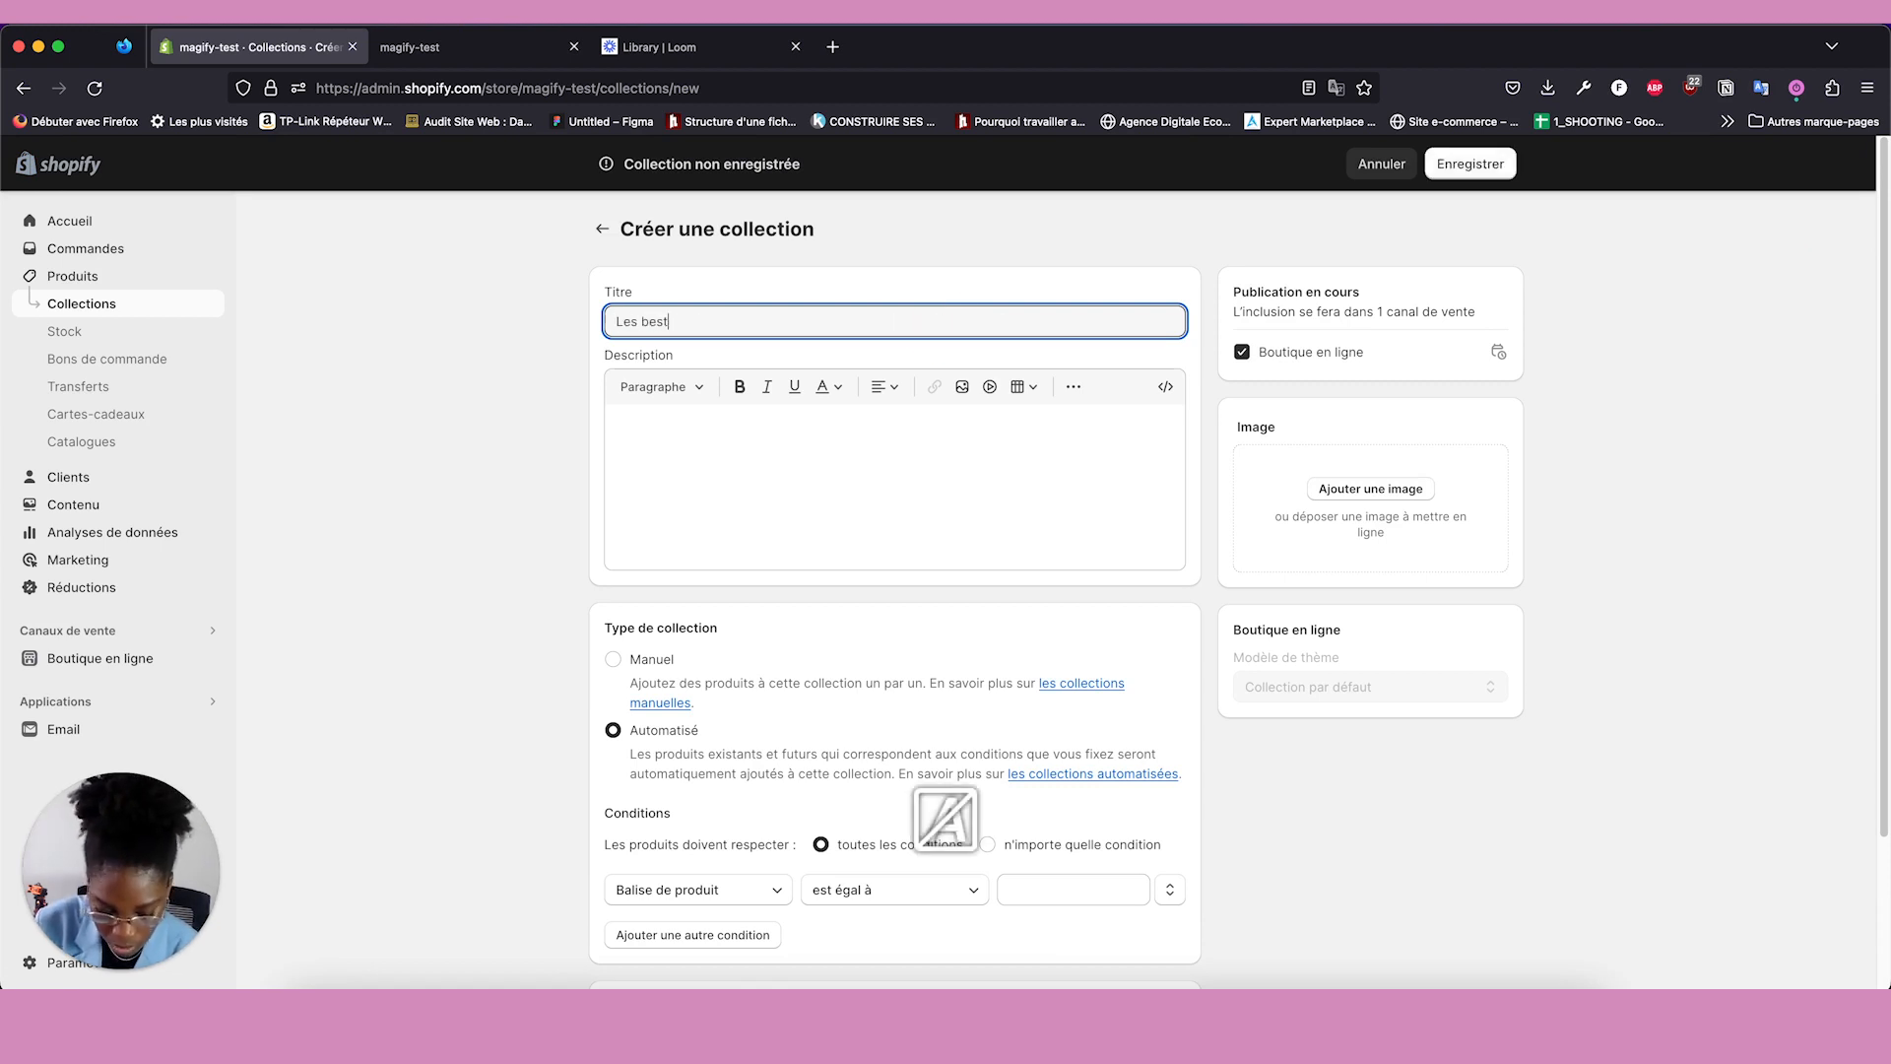
type("-sellers")
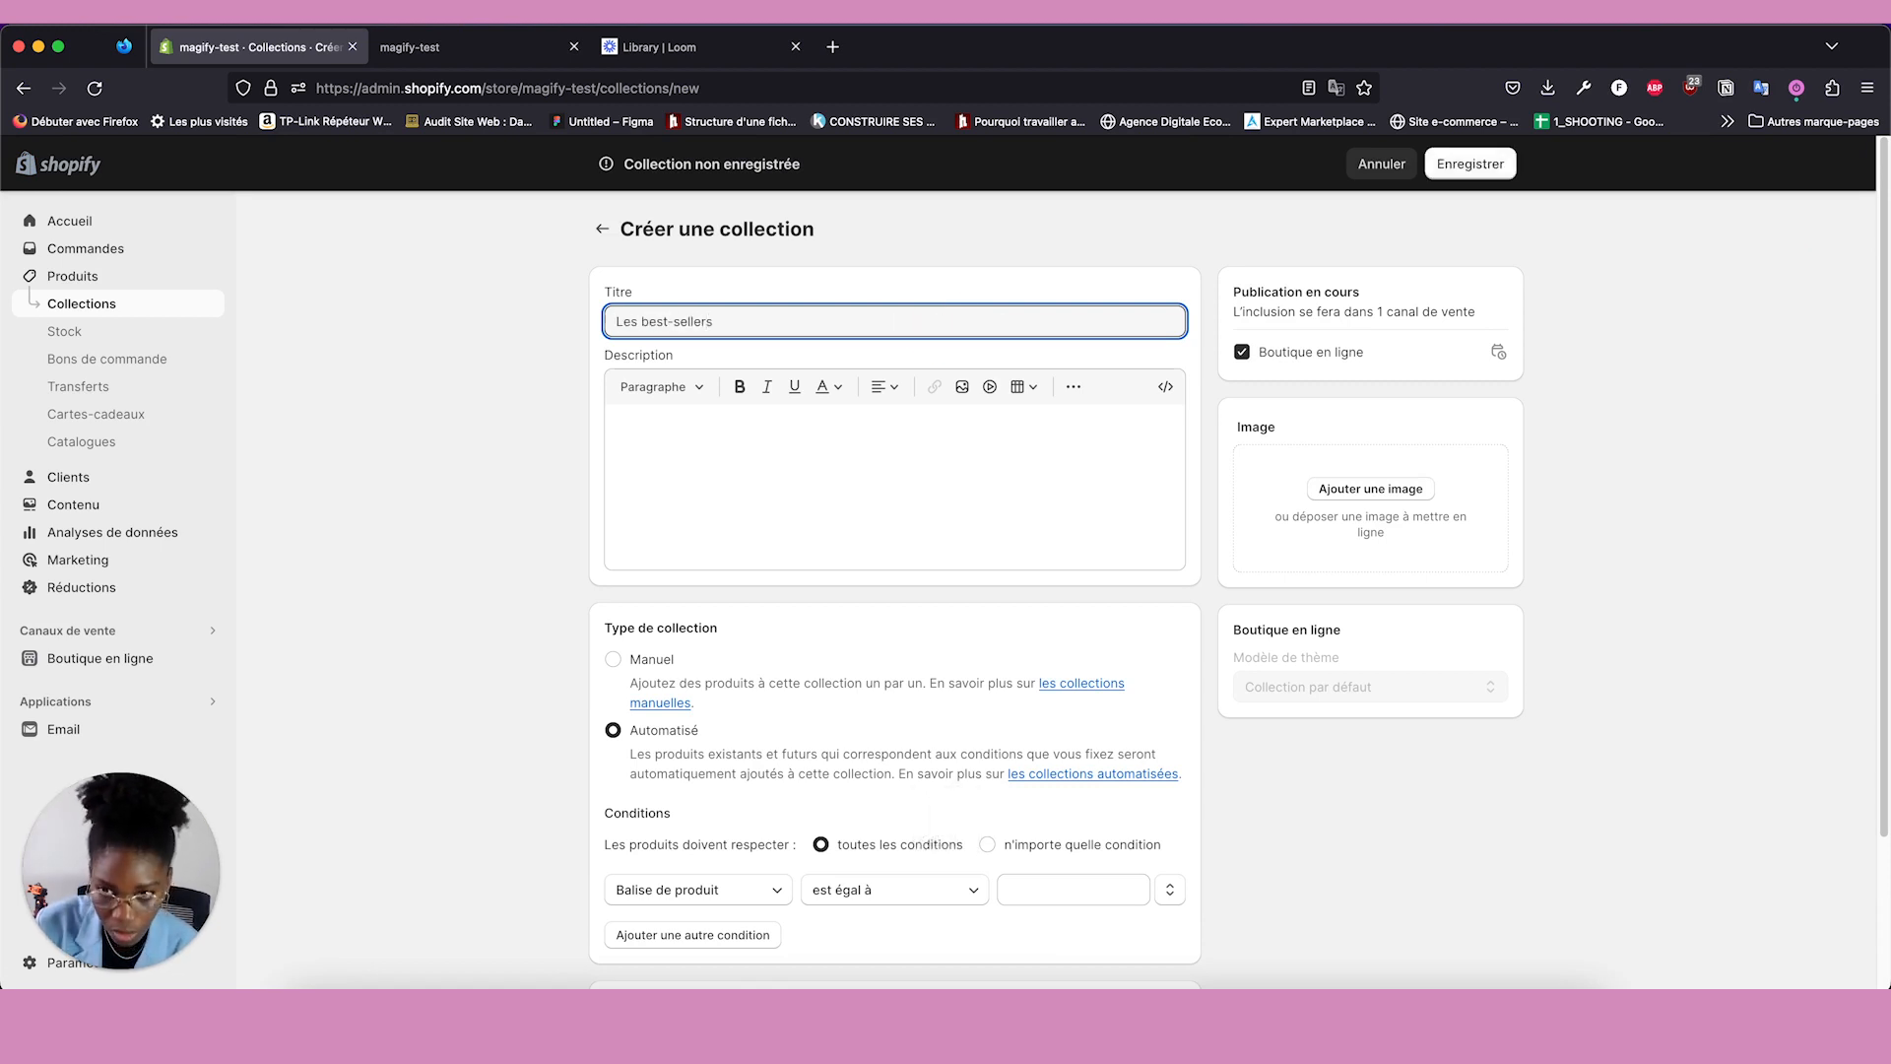
Set the "Les best-sellers" collection's condition to "Stock est supérieur à 0" and save the collection.
scroll(826, 499, "down", 3)
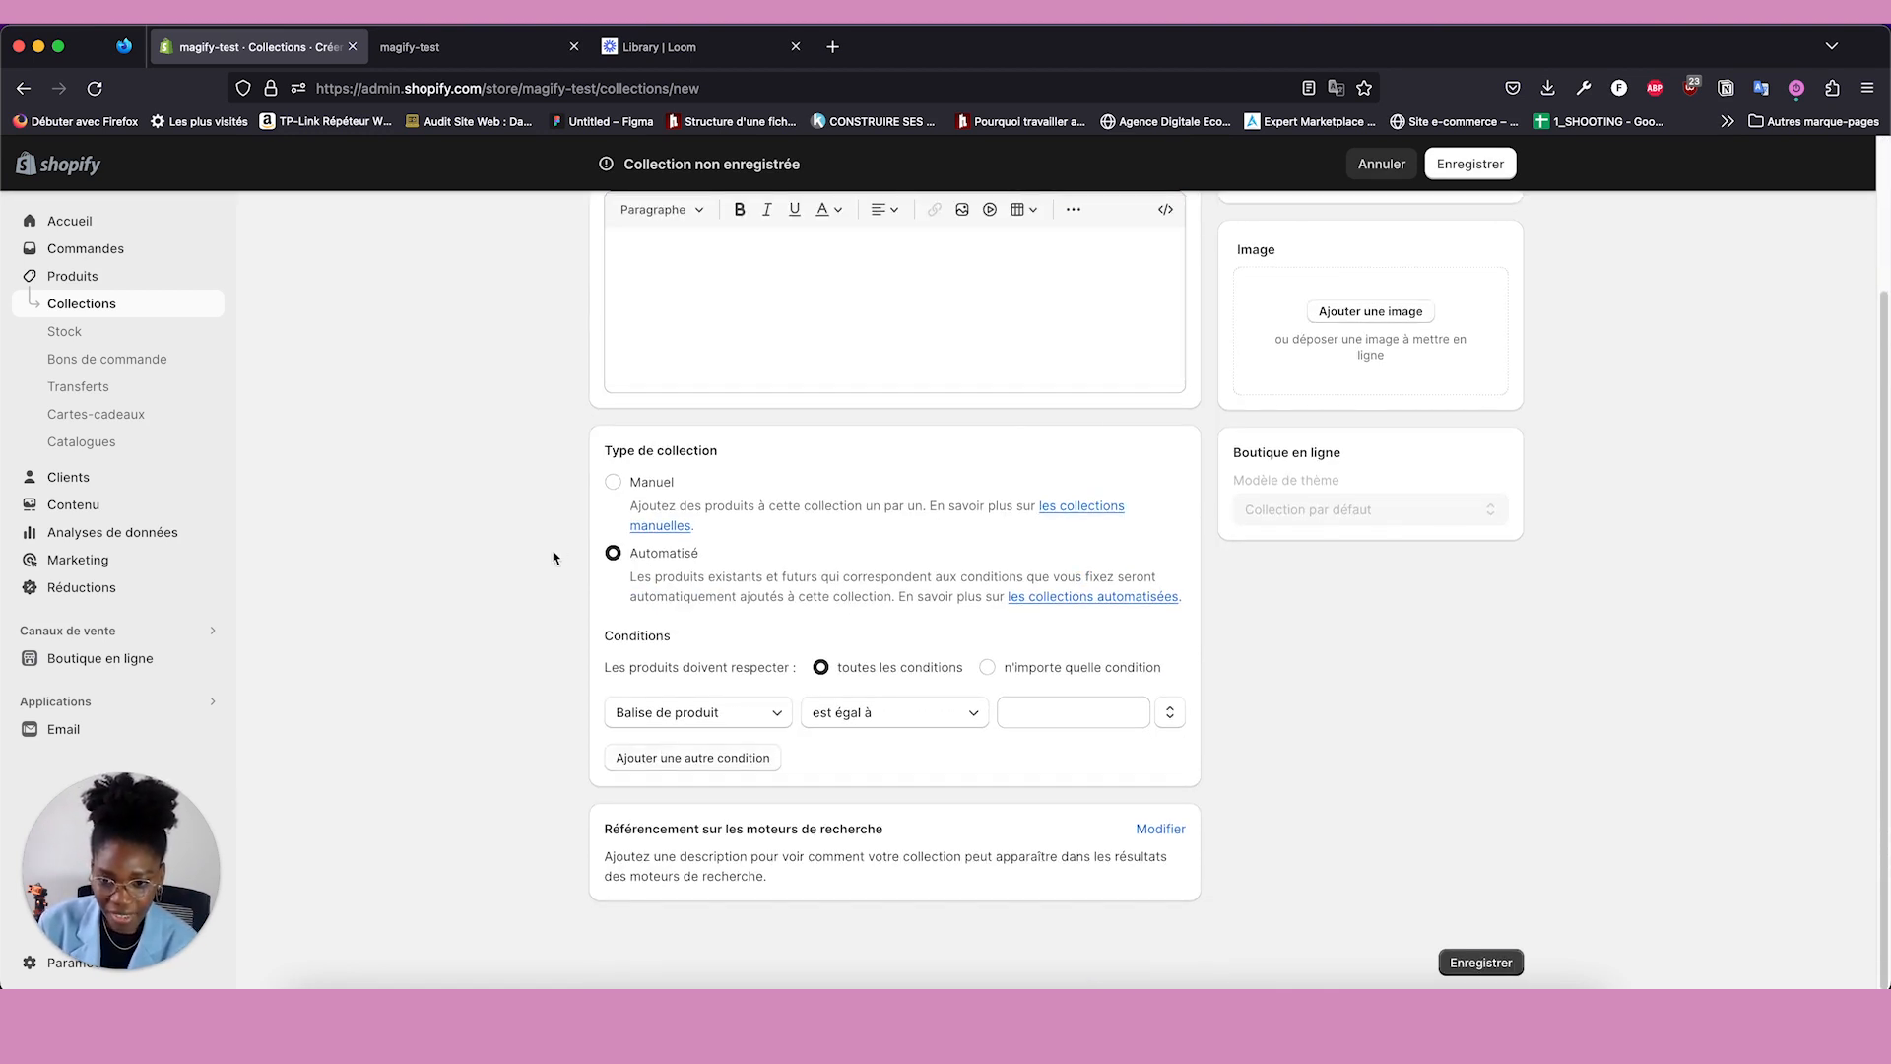
left_click(737, 720)
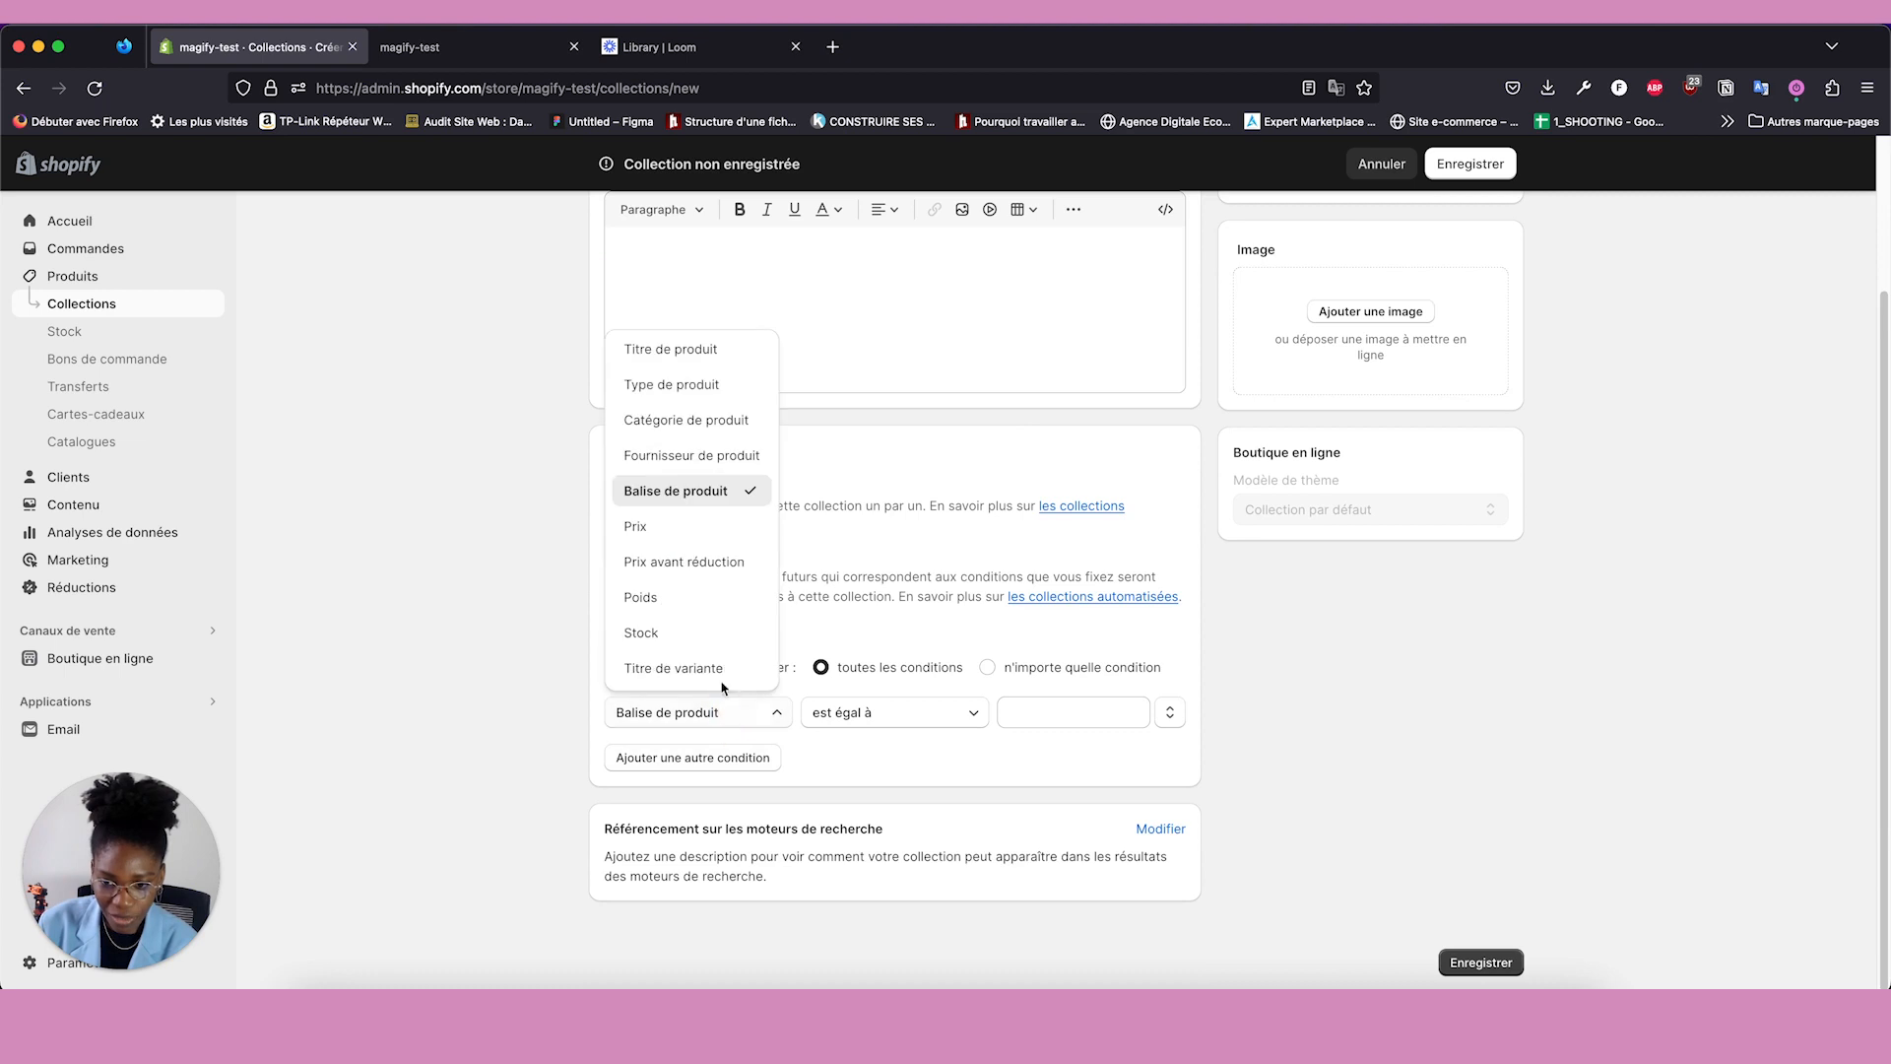
left_click(687, 635)
left_click(1003, 712)
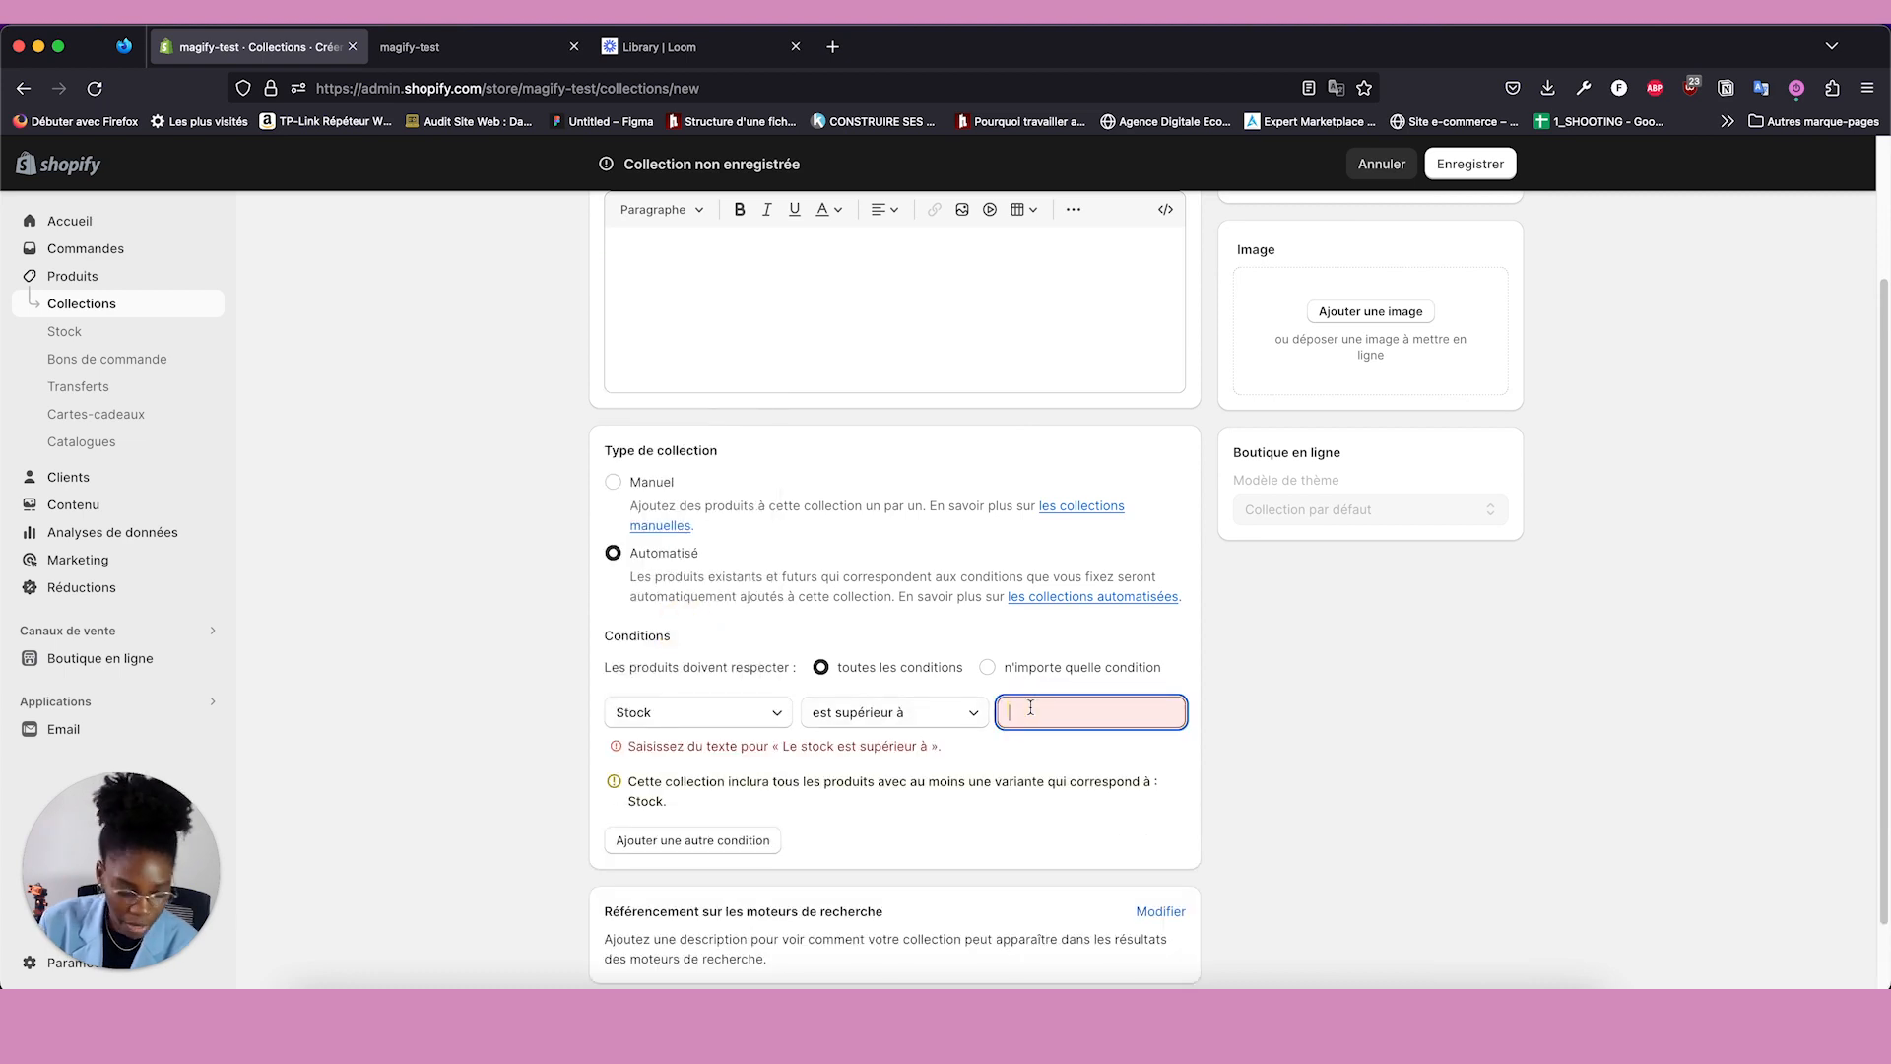
type("0")
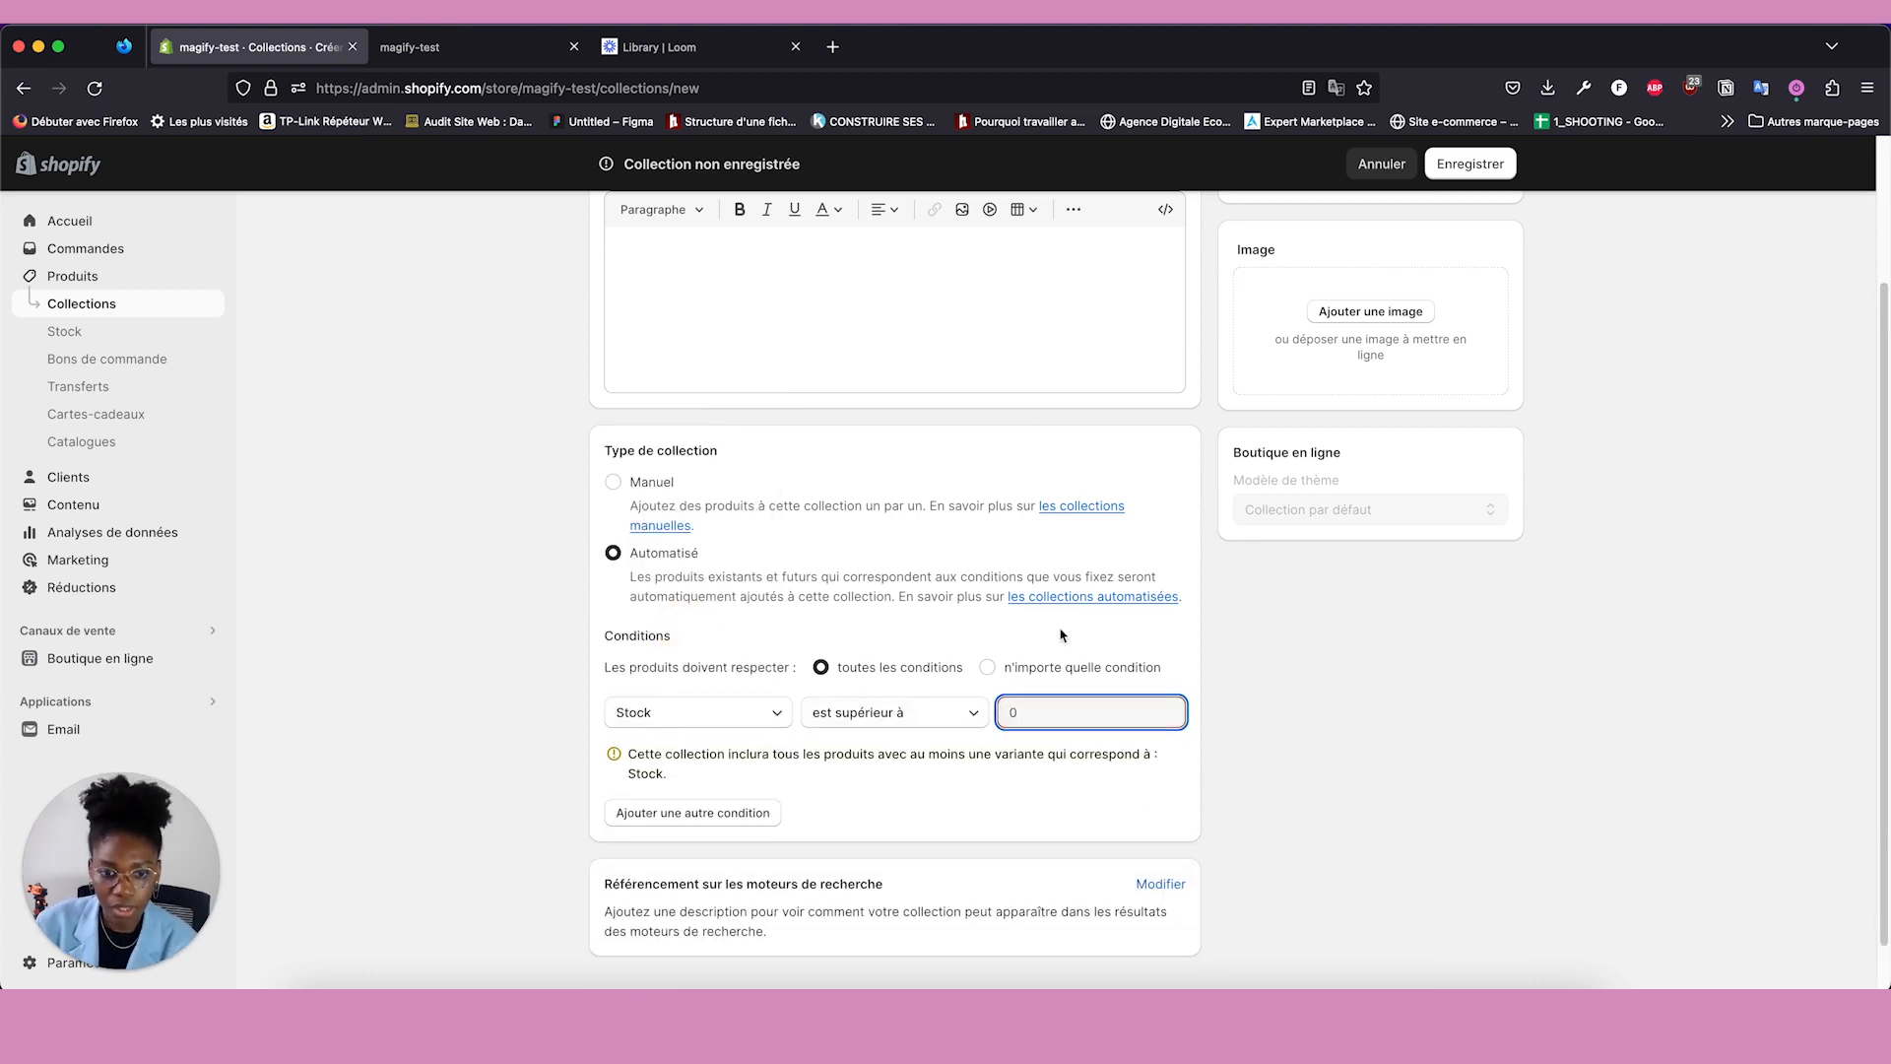
scroll(1325, 670, "up", 4)
scroll(1233, 499, "down", 5)
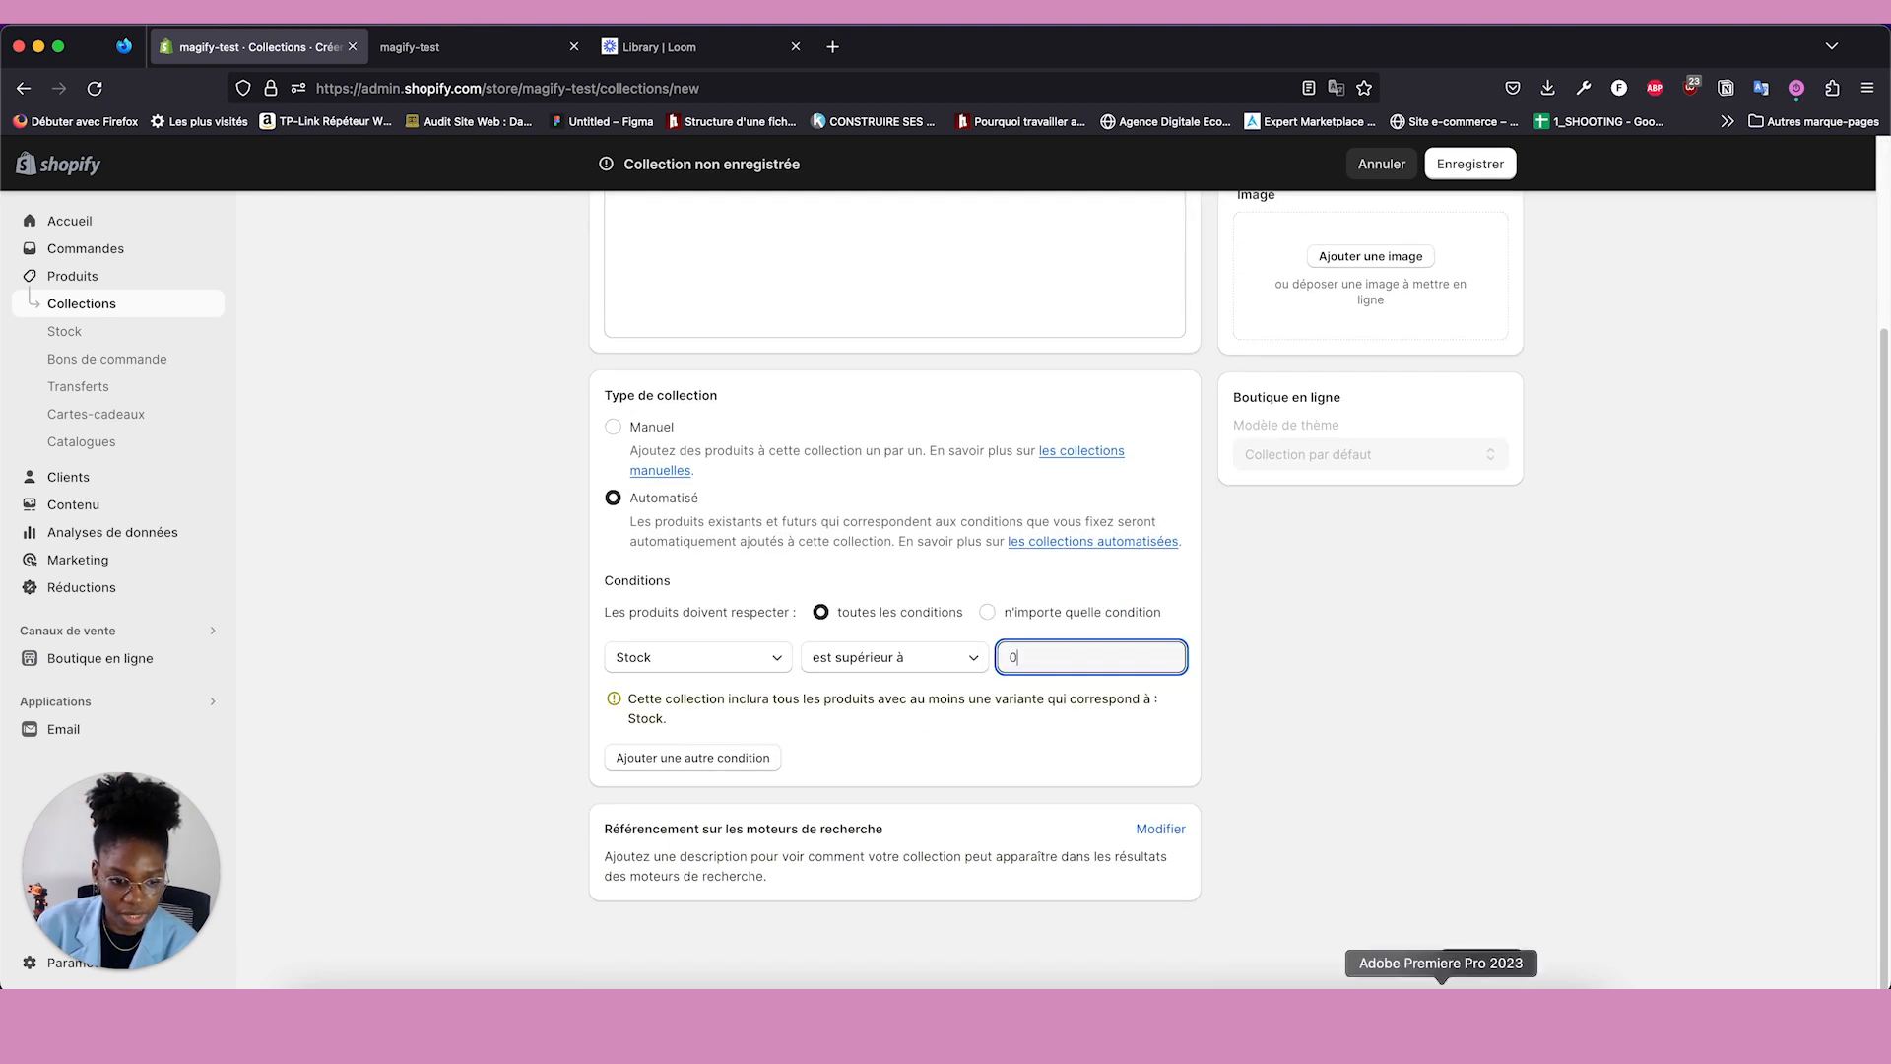
left_click(1481, 962)
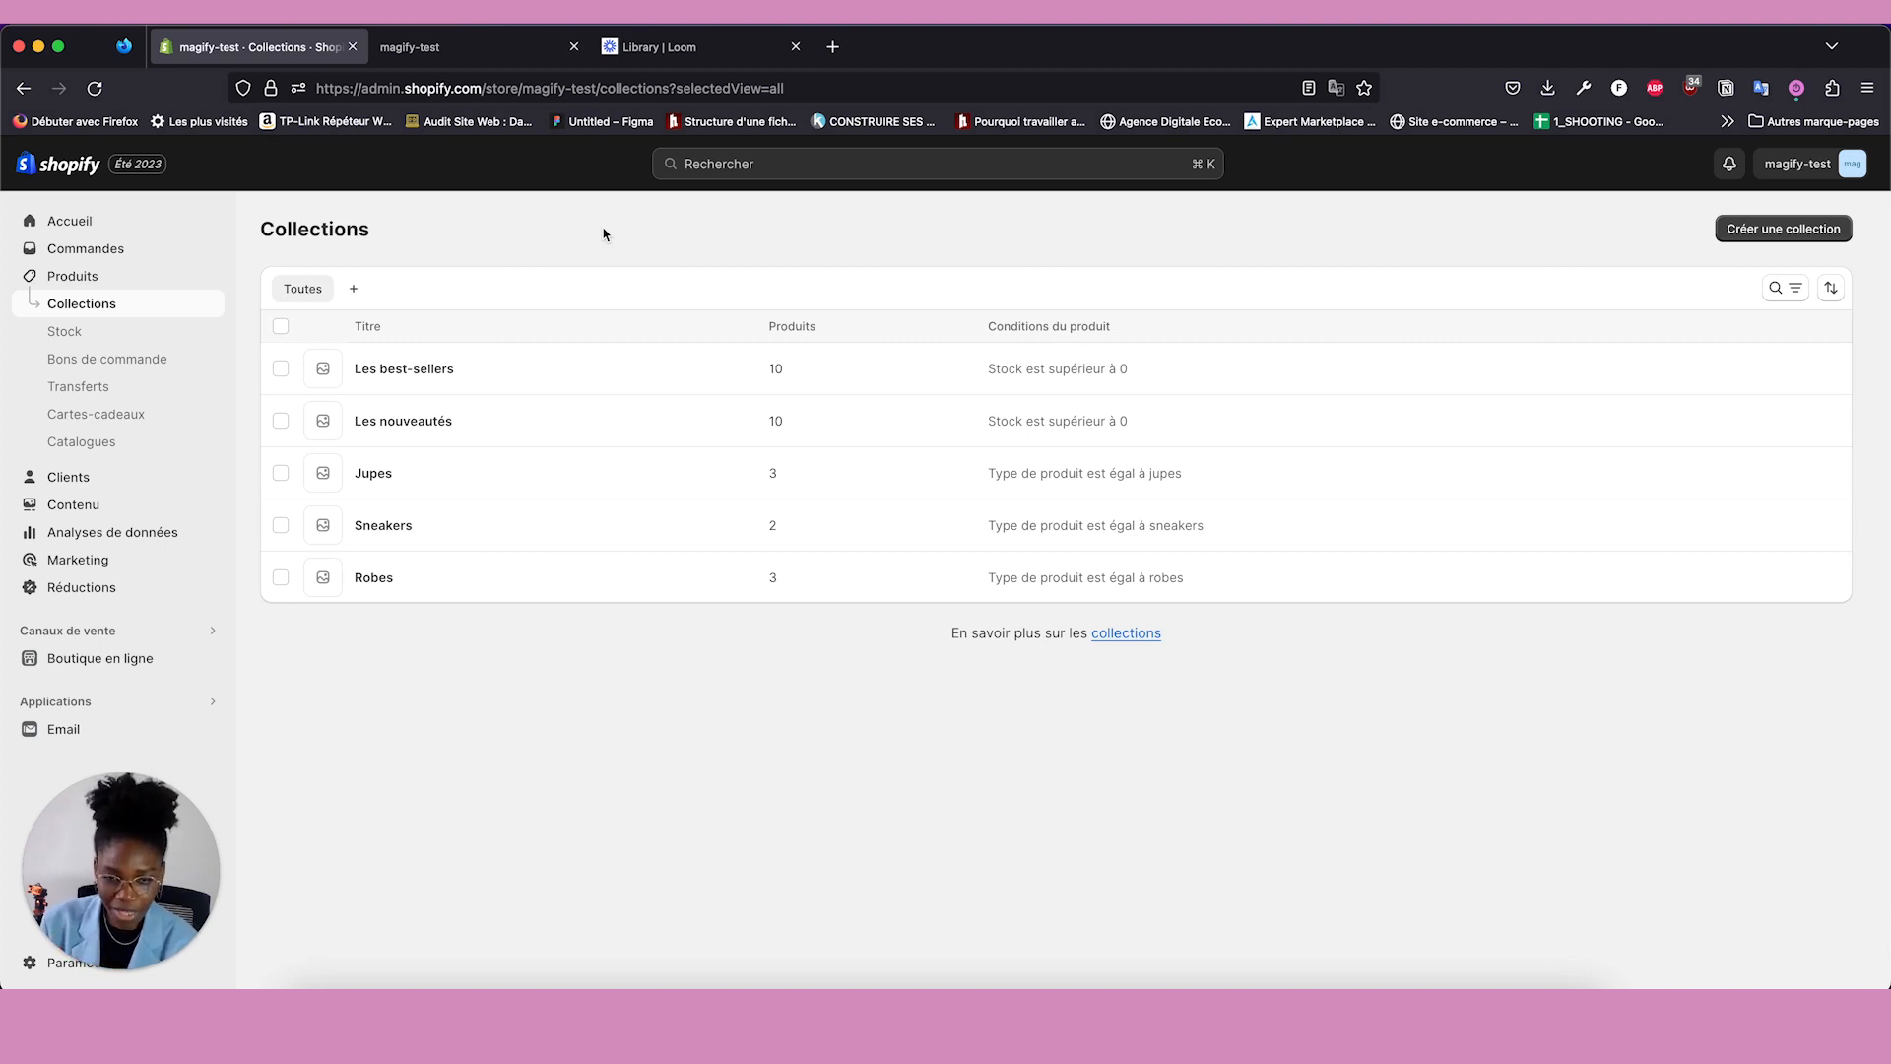
Start another new collection titled "Promotions".
left_click(1781, 234)
left_click(688, 317)
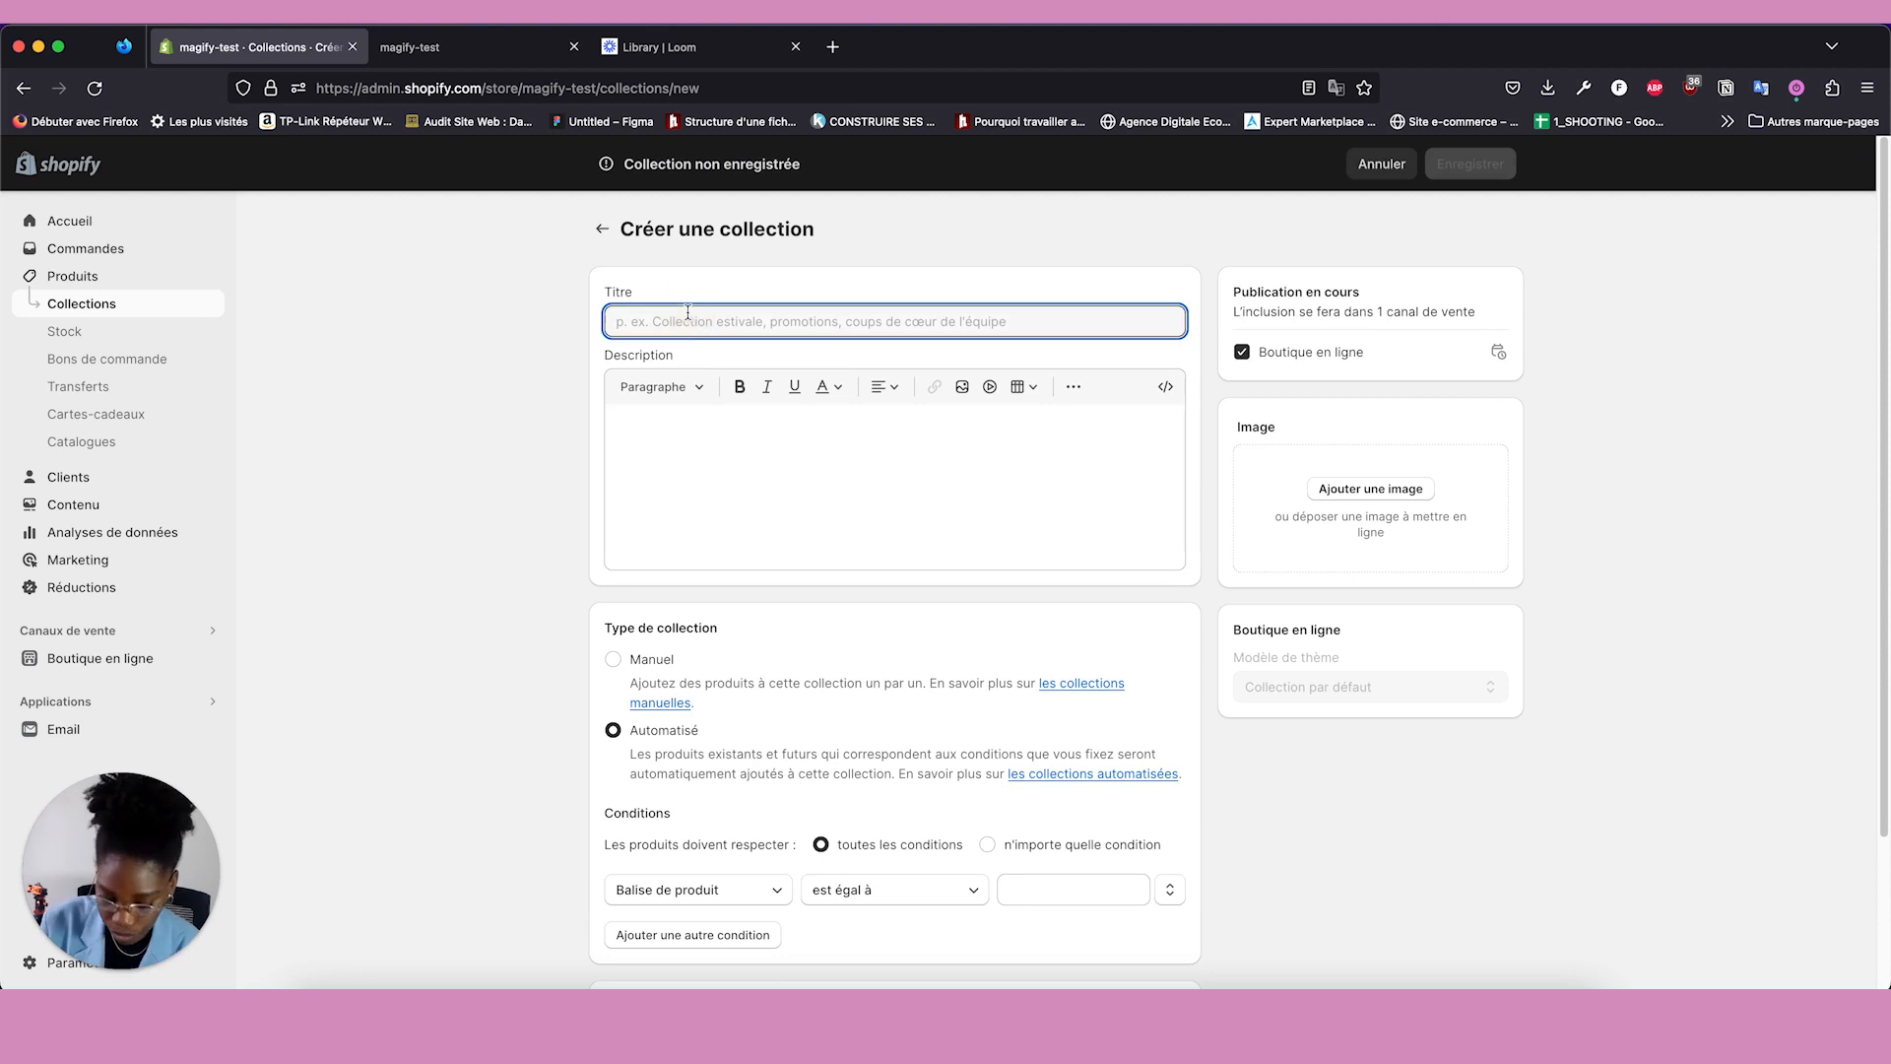
key("Caps_Lock")
type("Promotions")
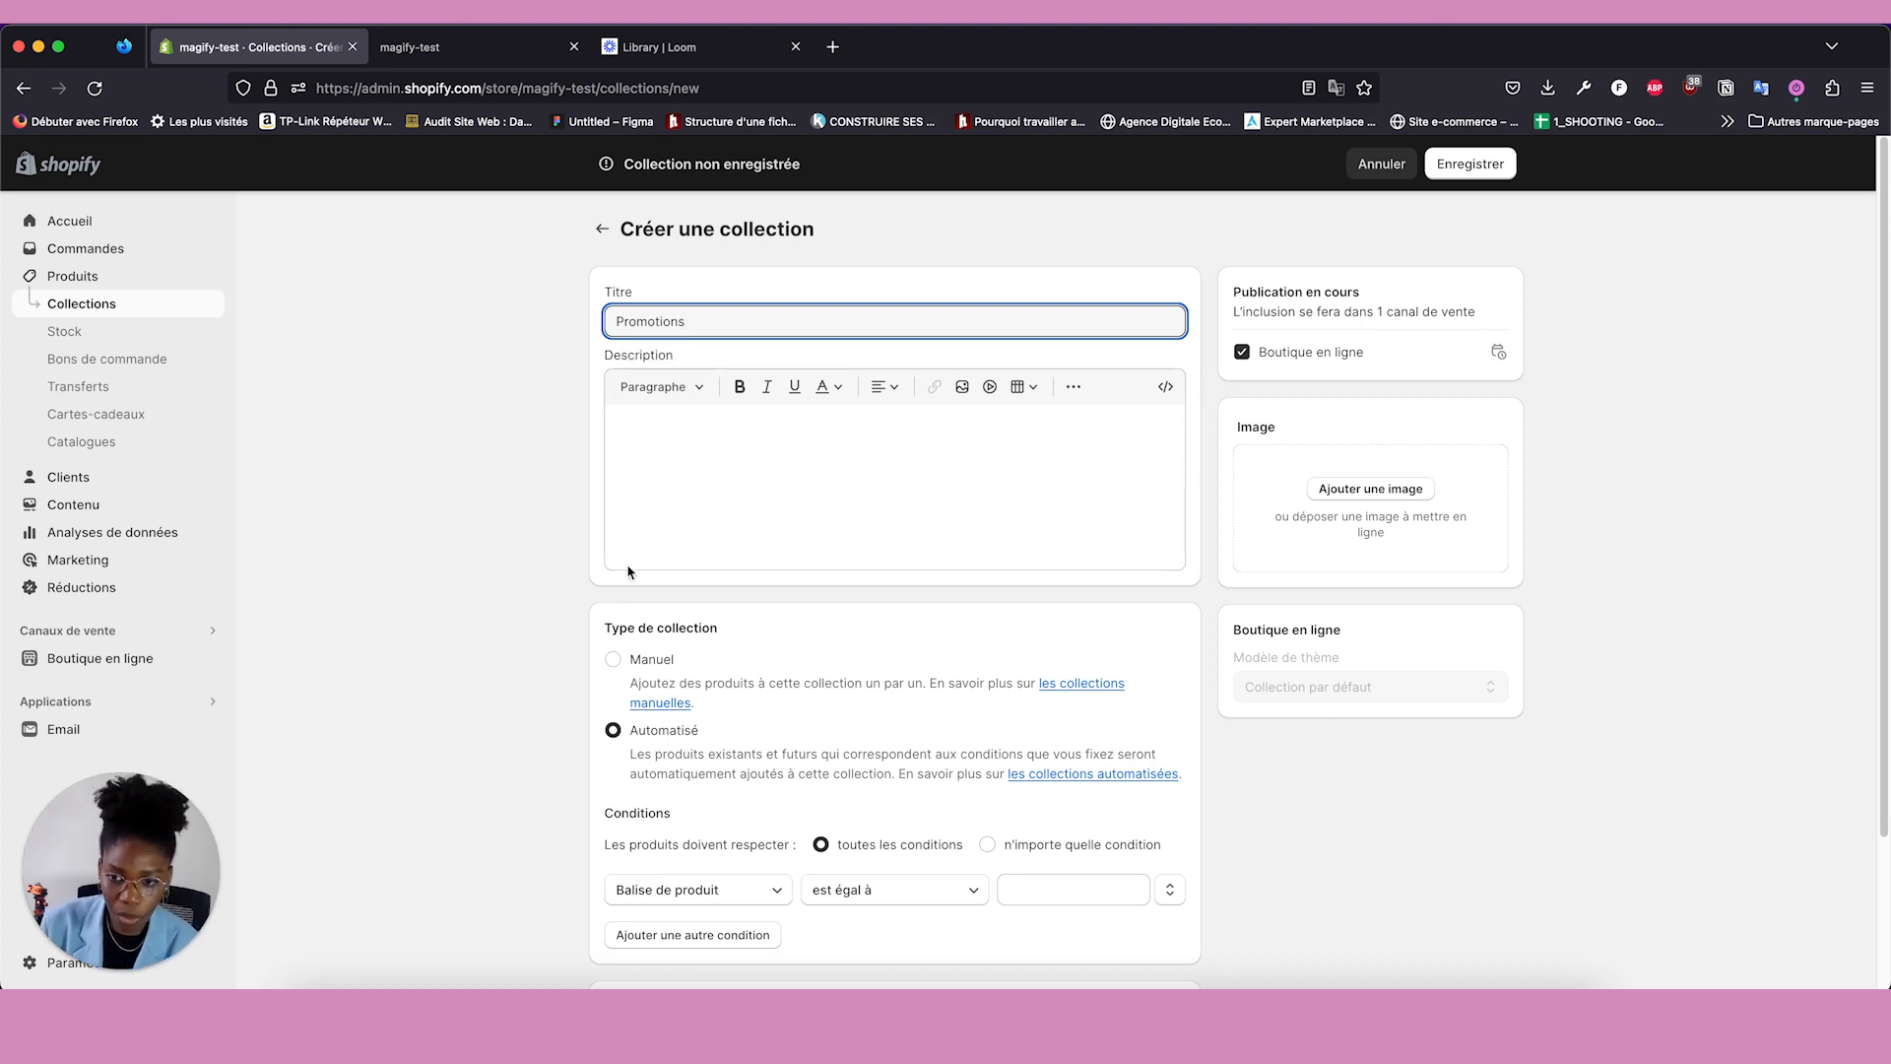
scroll(632, 571, "down", 3)
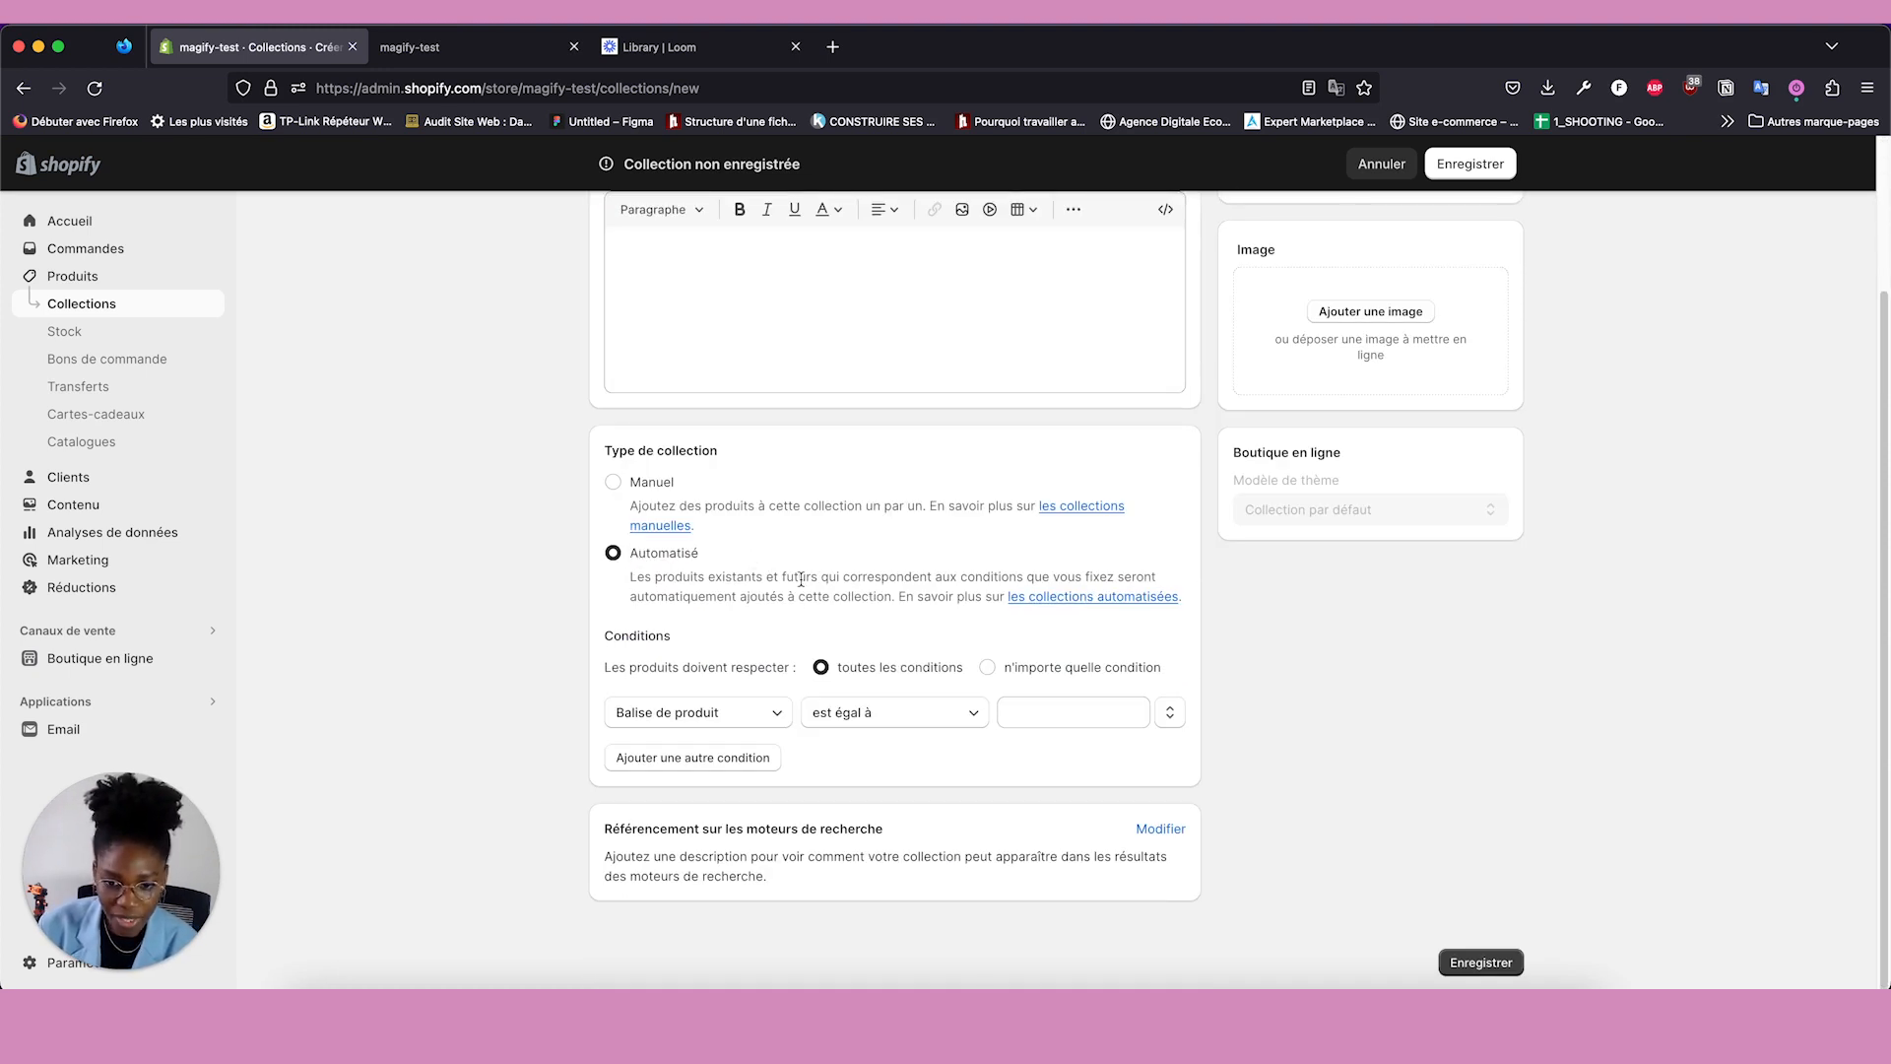
Set the "Promotions" collection's condition to "Prix avant réduction n'est pas vide".
left_click(774, 704)
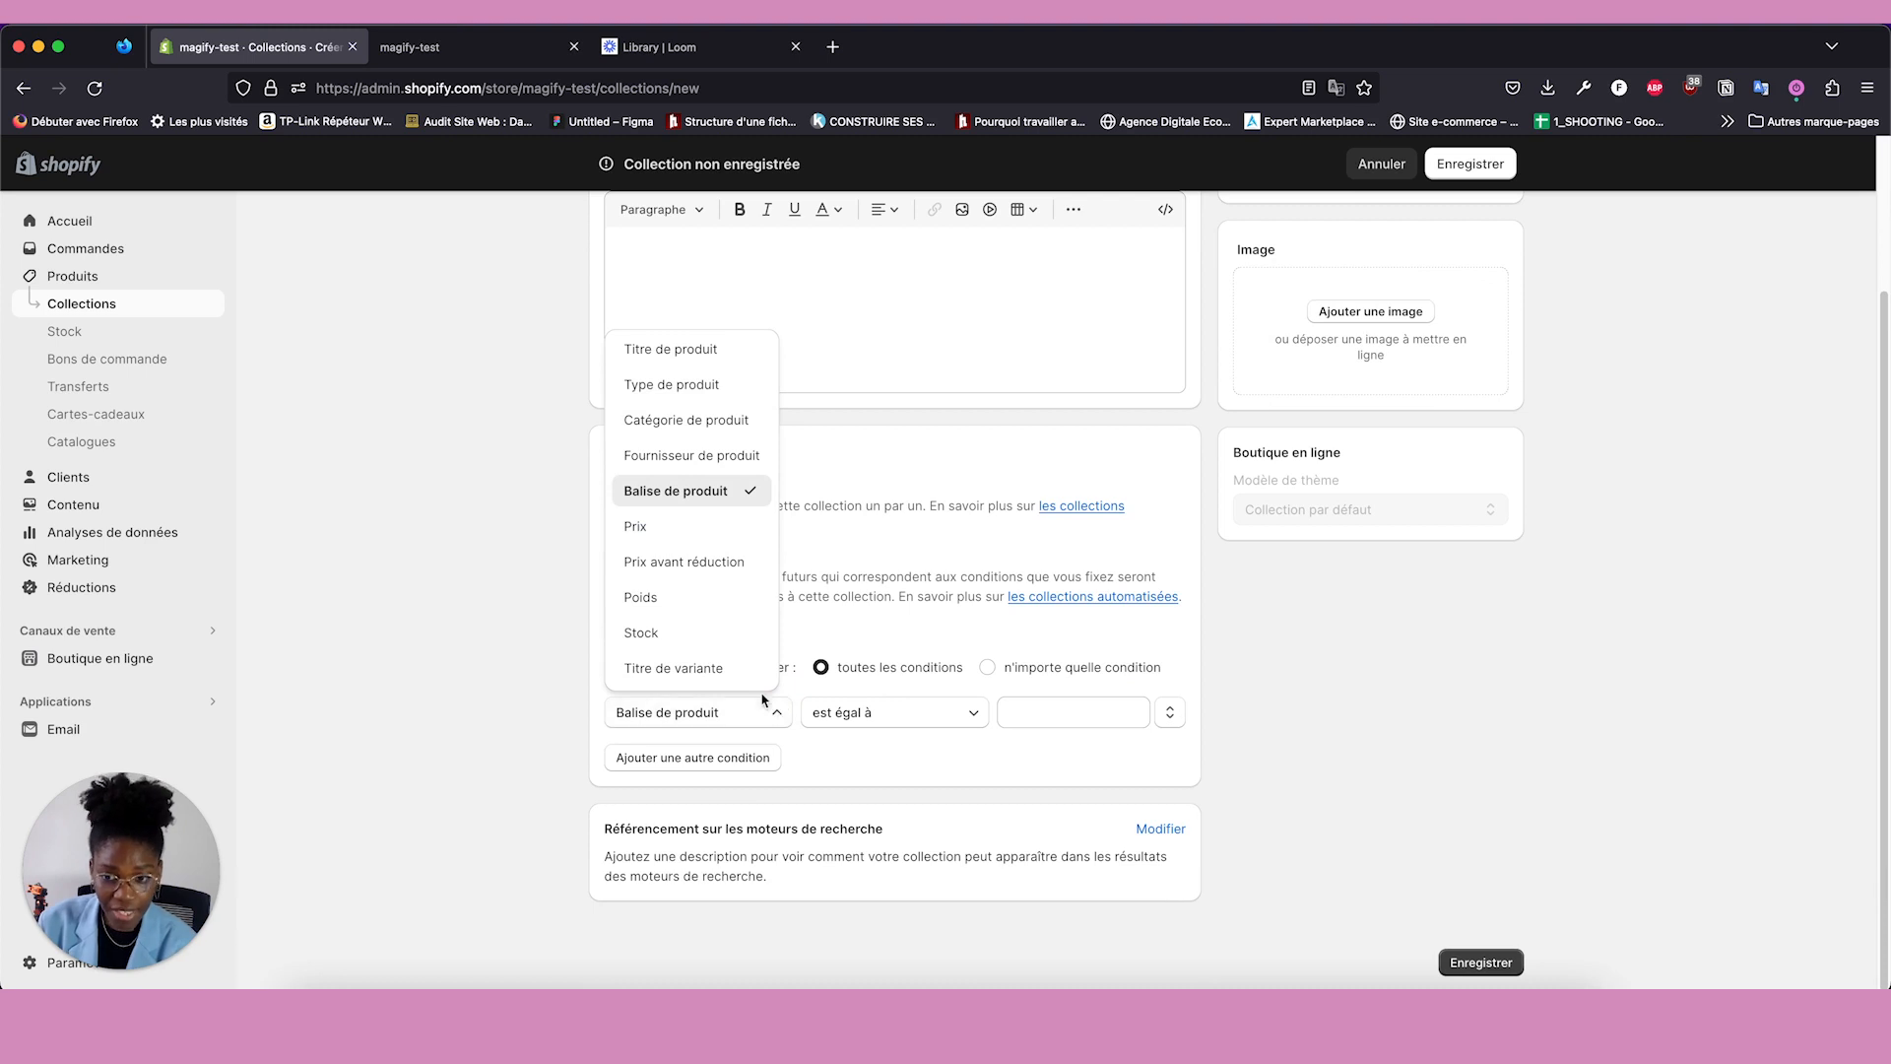
left_click(735, 566)
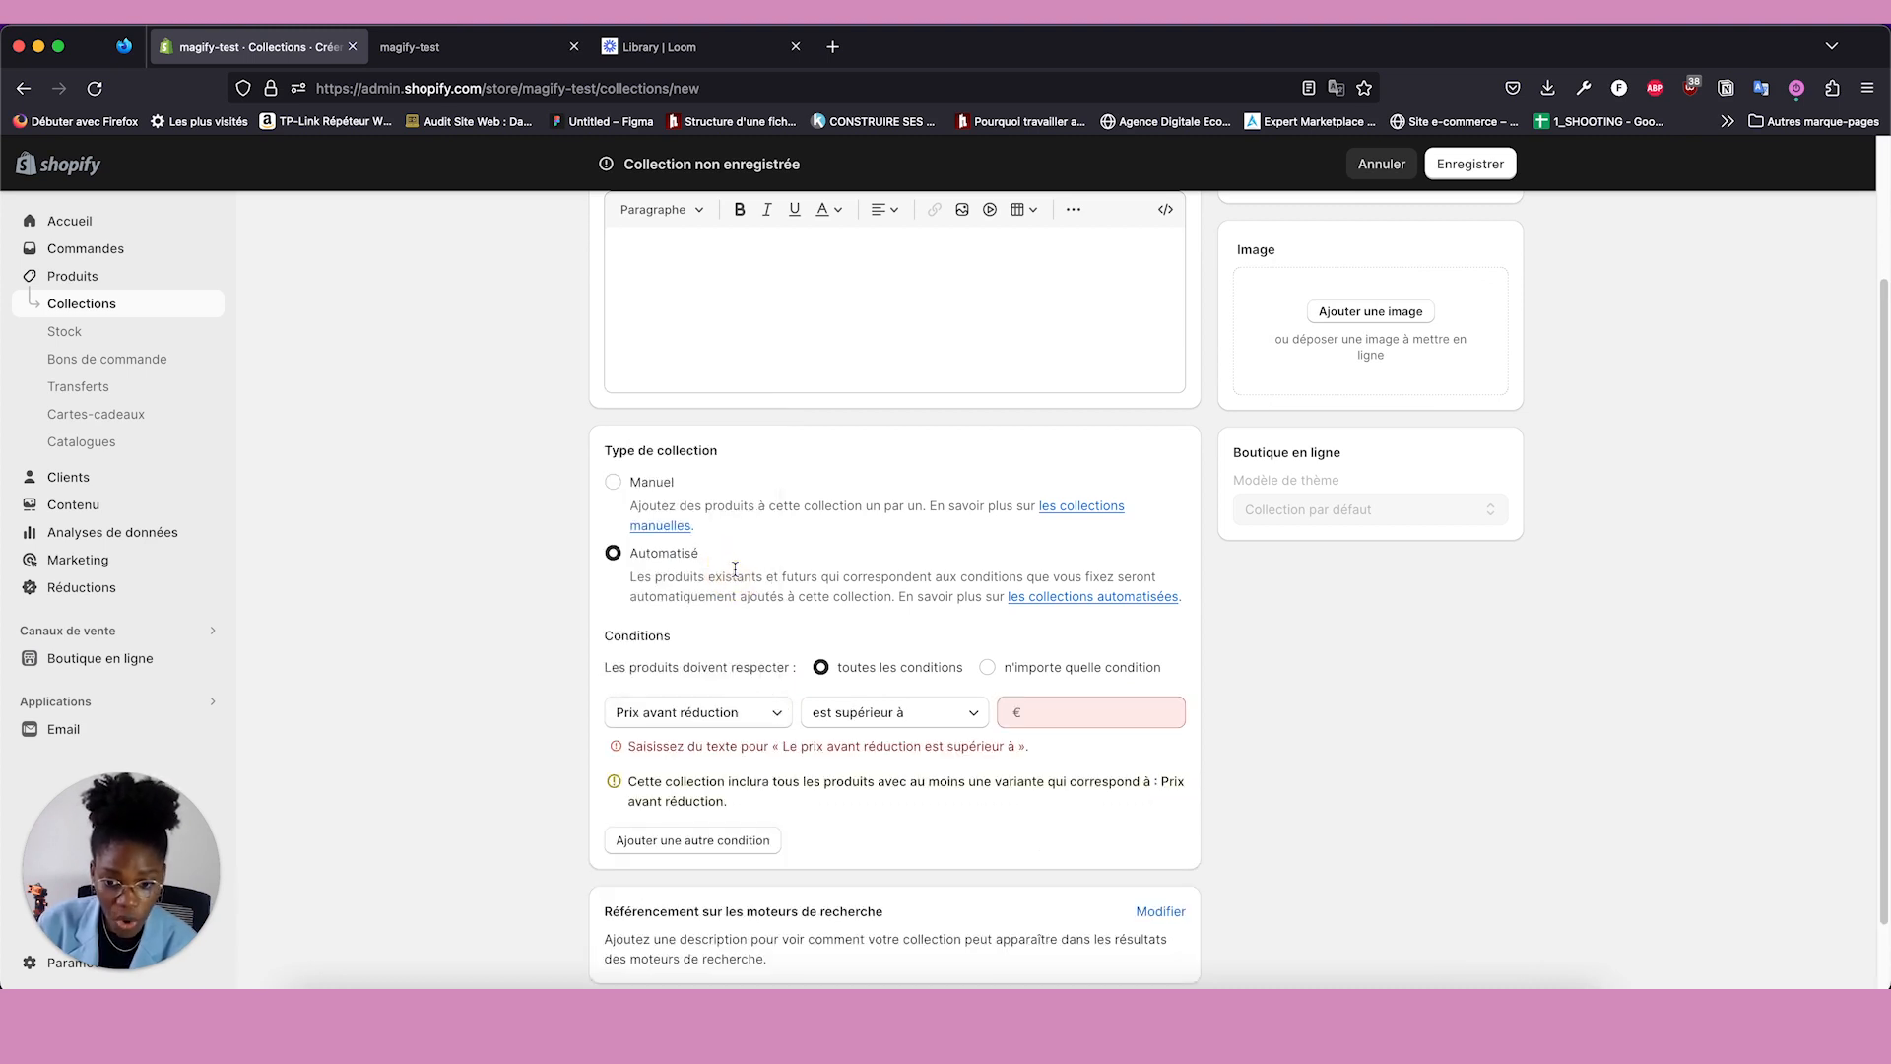
left_click(853, 713)
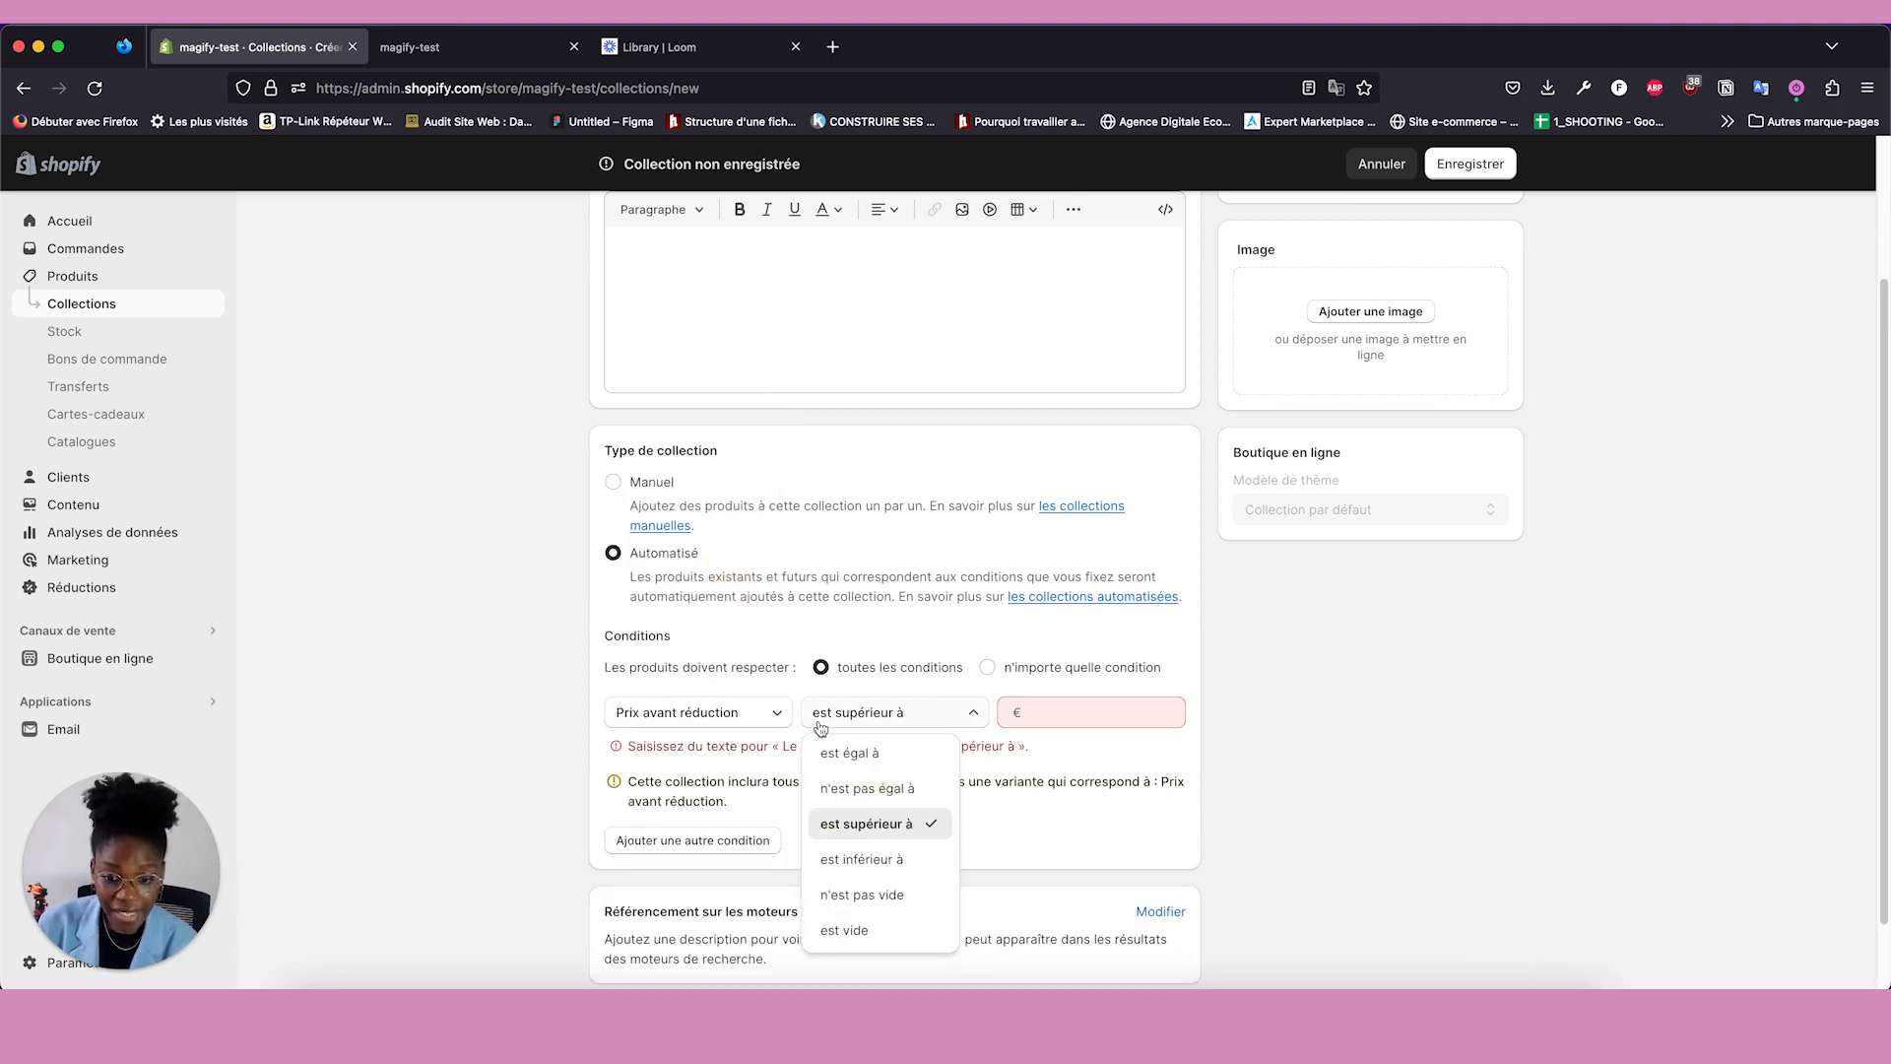
left_click(873, 899)
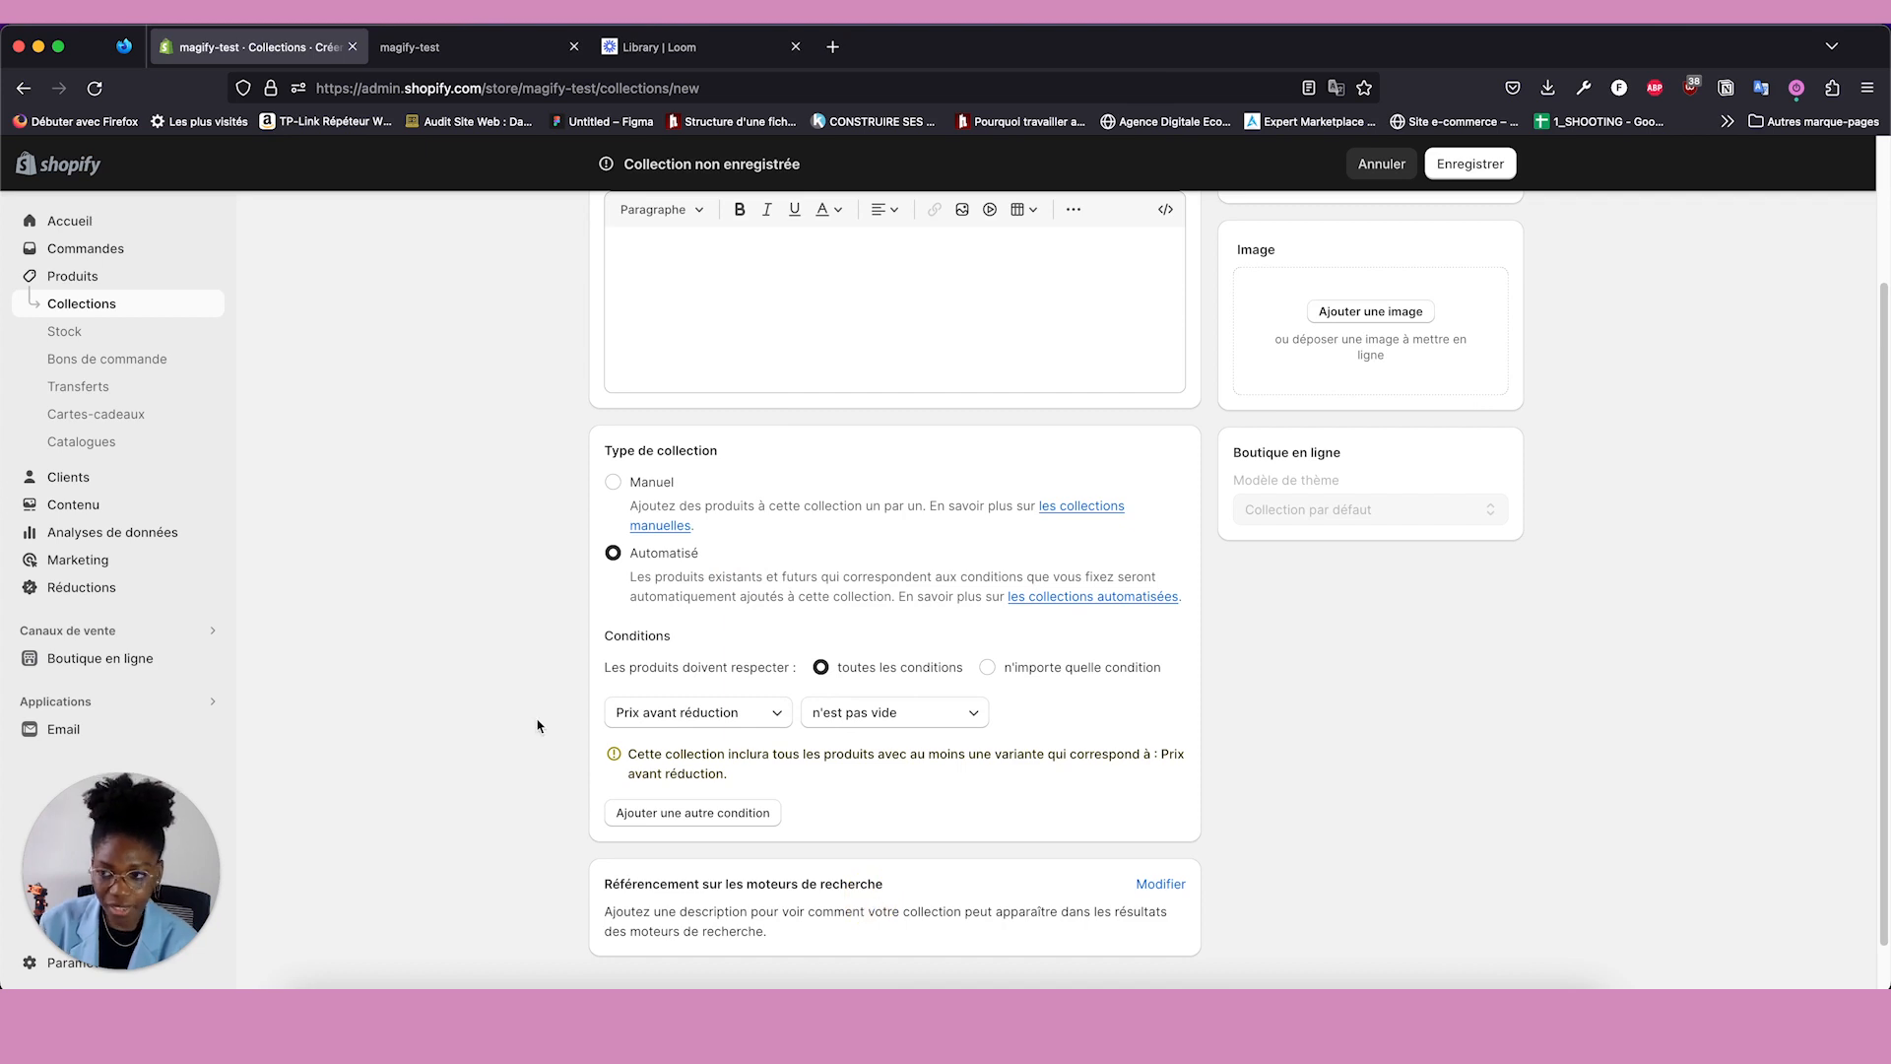
Open the product list in a new browser tab and open the Adidas Originals - Response CL sneakers.
right_click(185, 275)
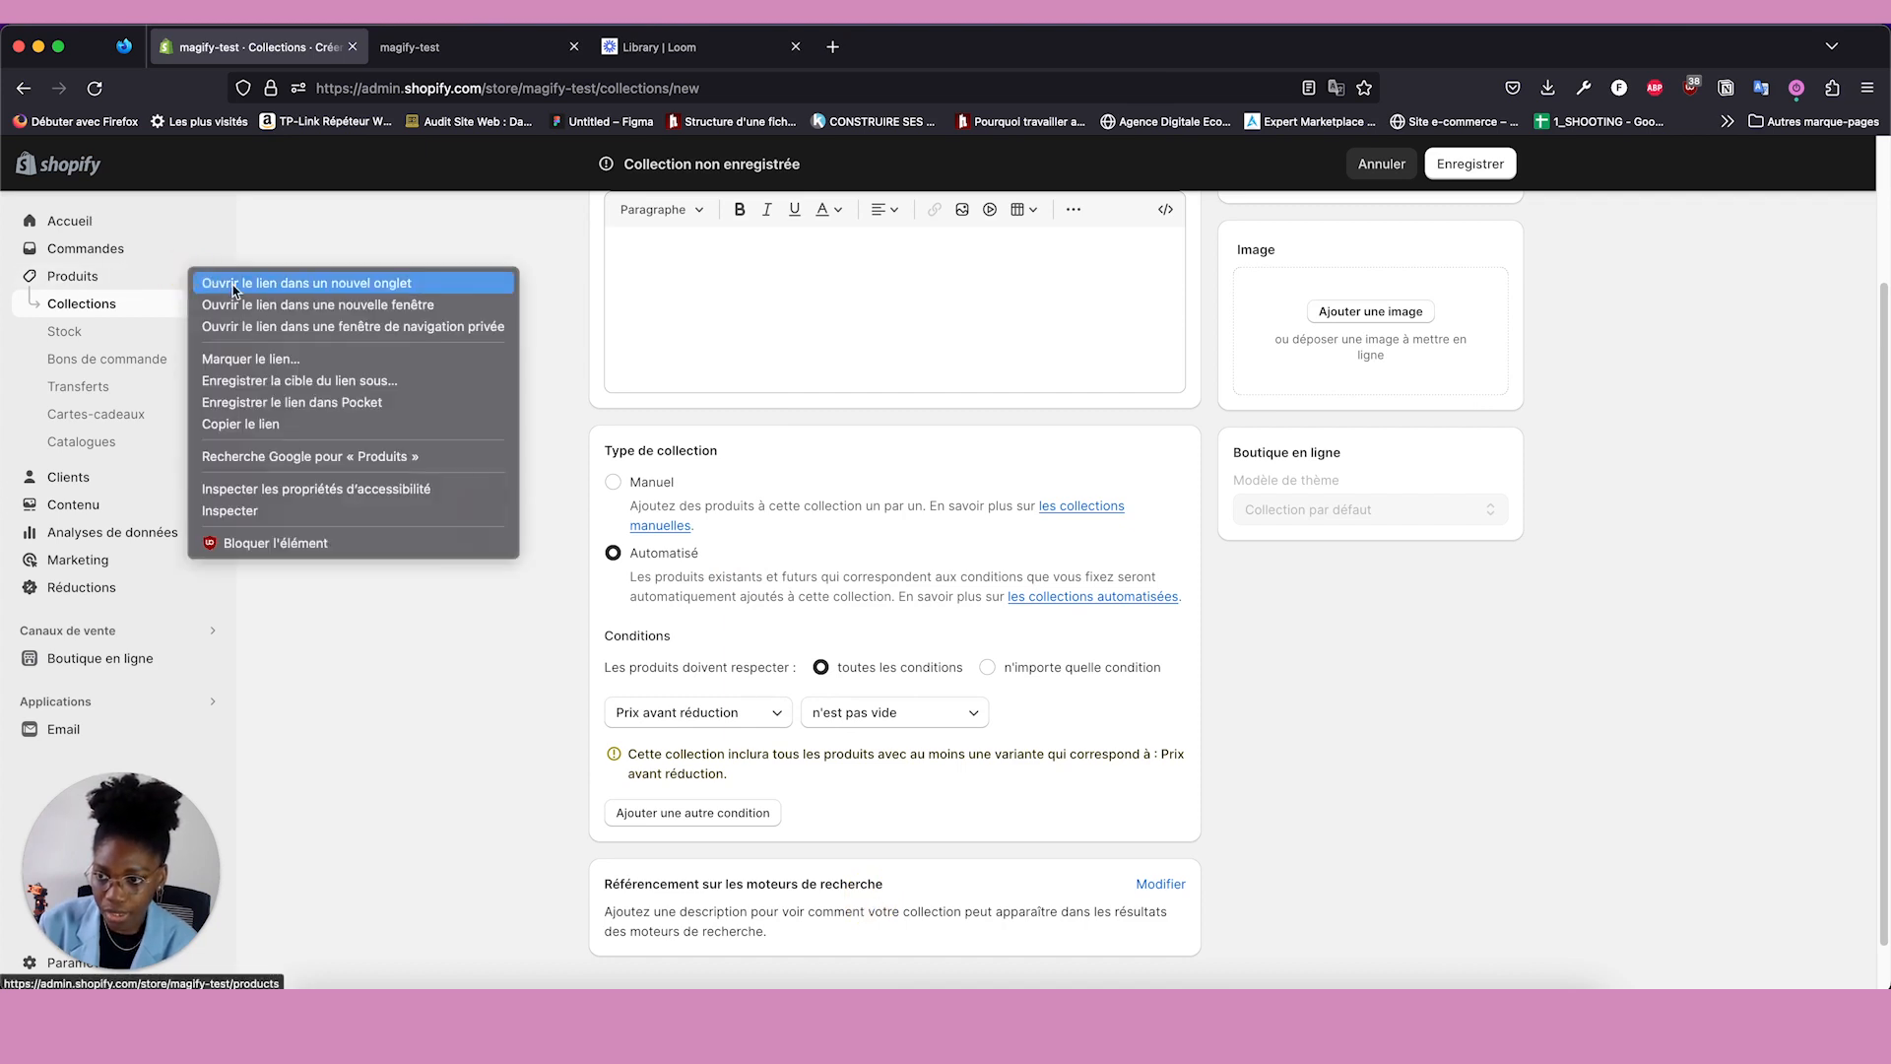
left_click(234, 284)
left_click(413, 50)
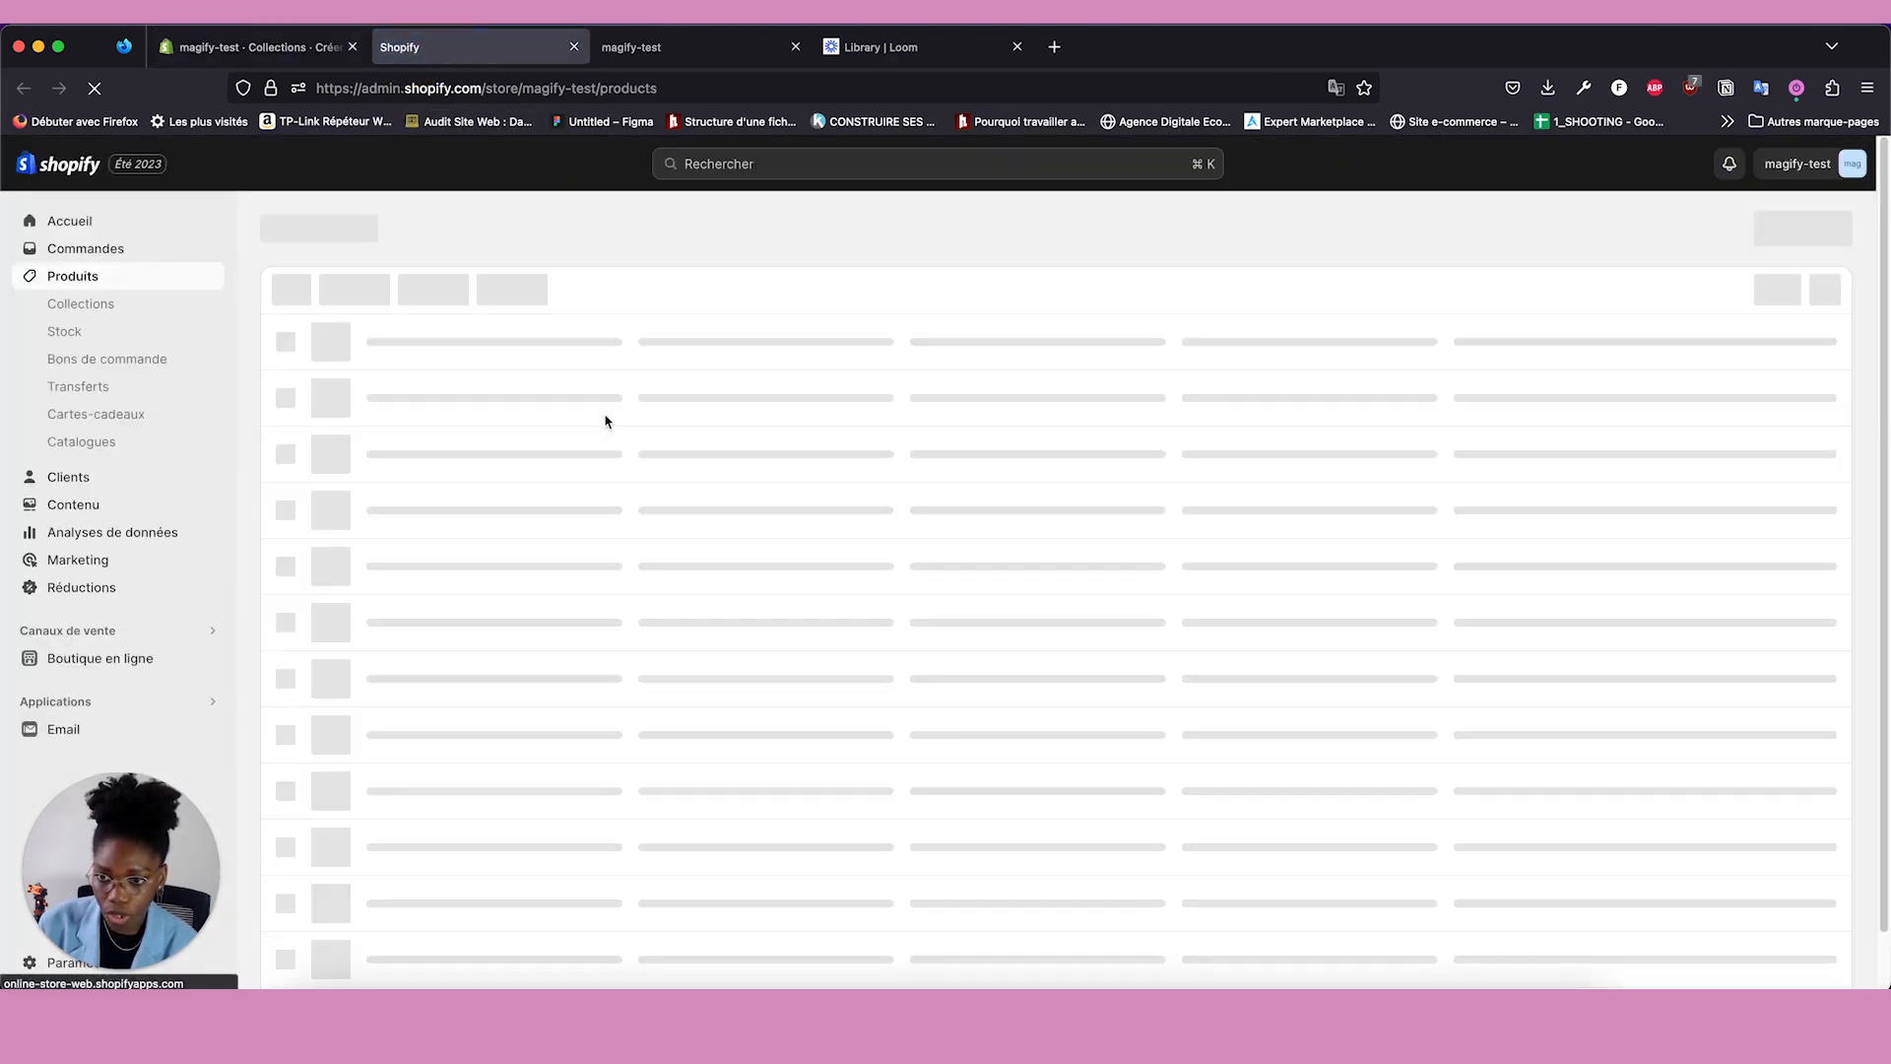
left_click(637, 375)
Set the product's pre-discount price to 60 € and its price to 50 €, and save the product.
scroll(826, 416, "down", 5)
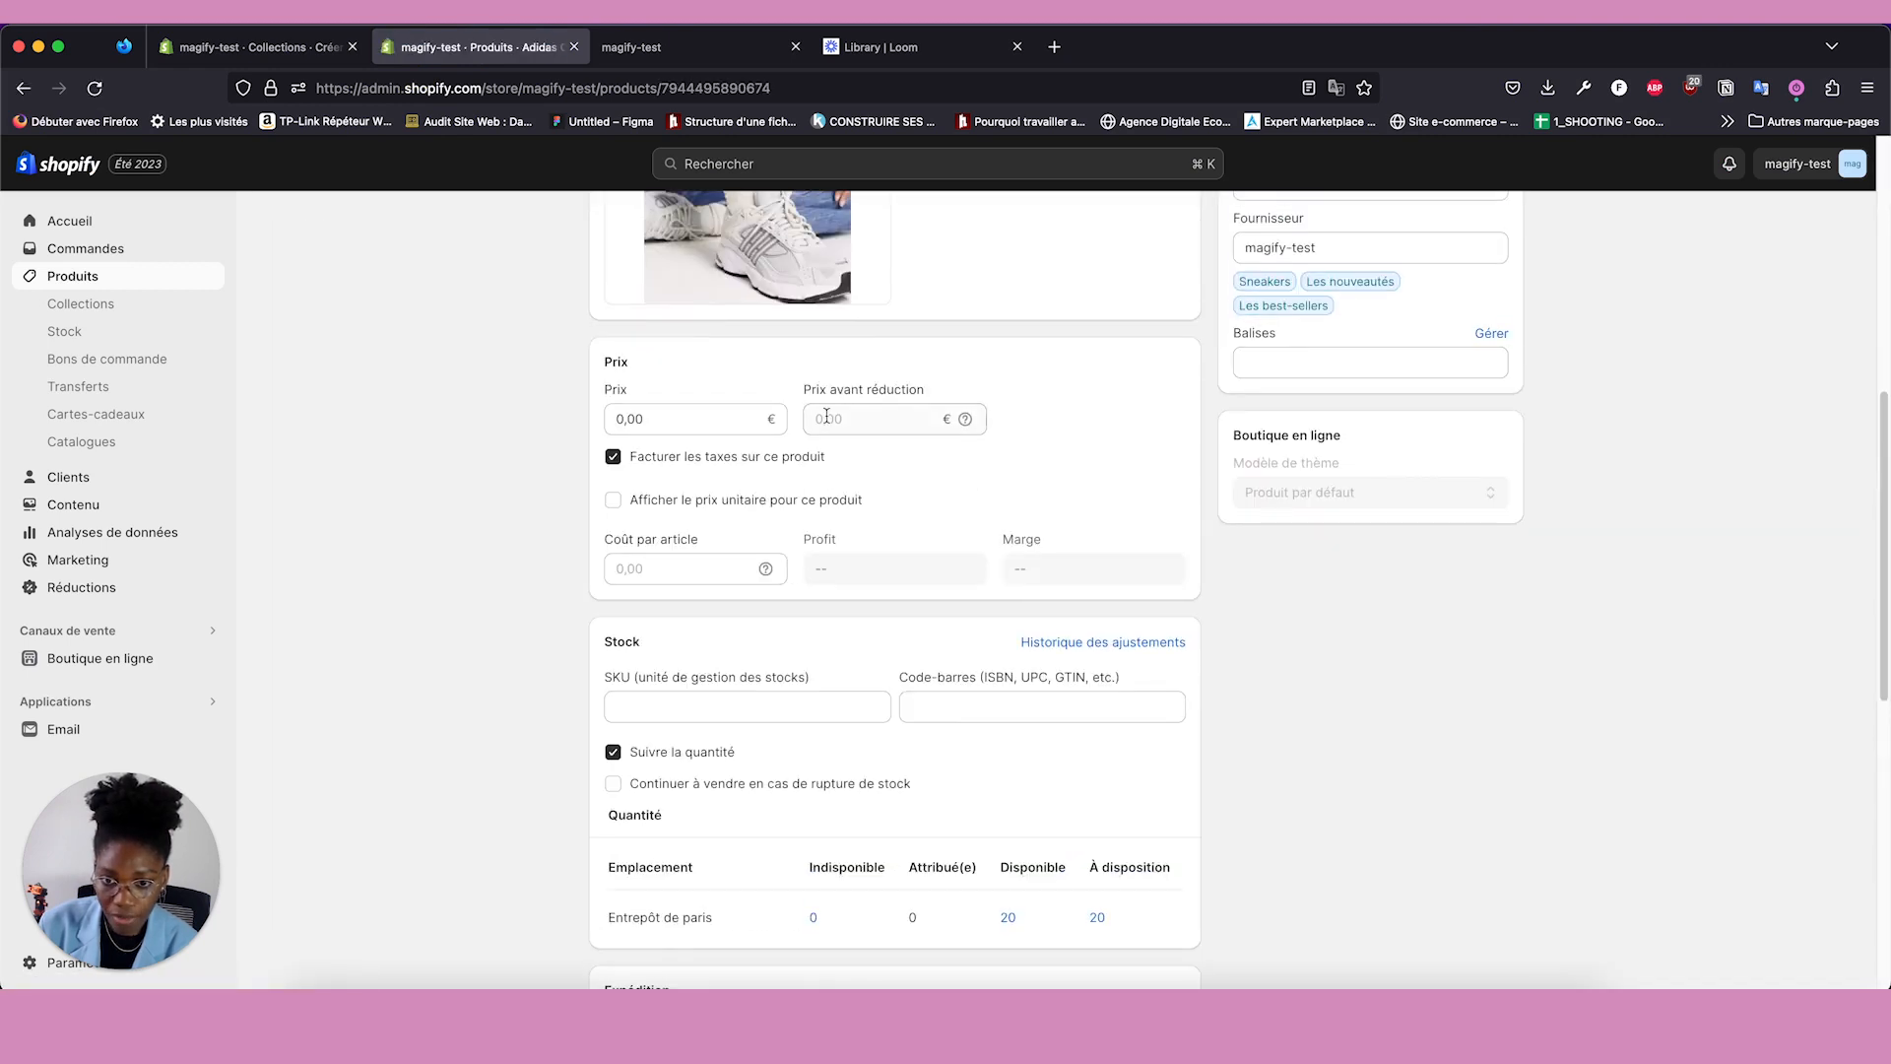
scroll(771, 414, "up", 2)
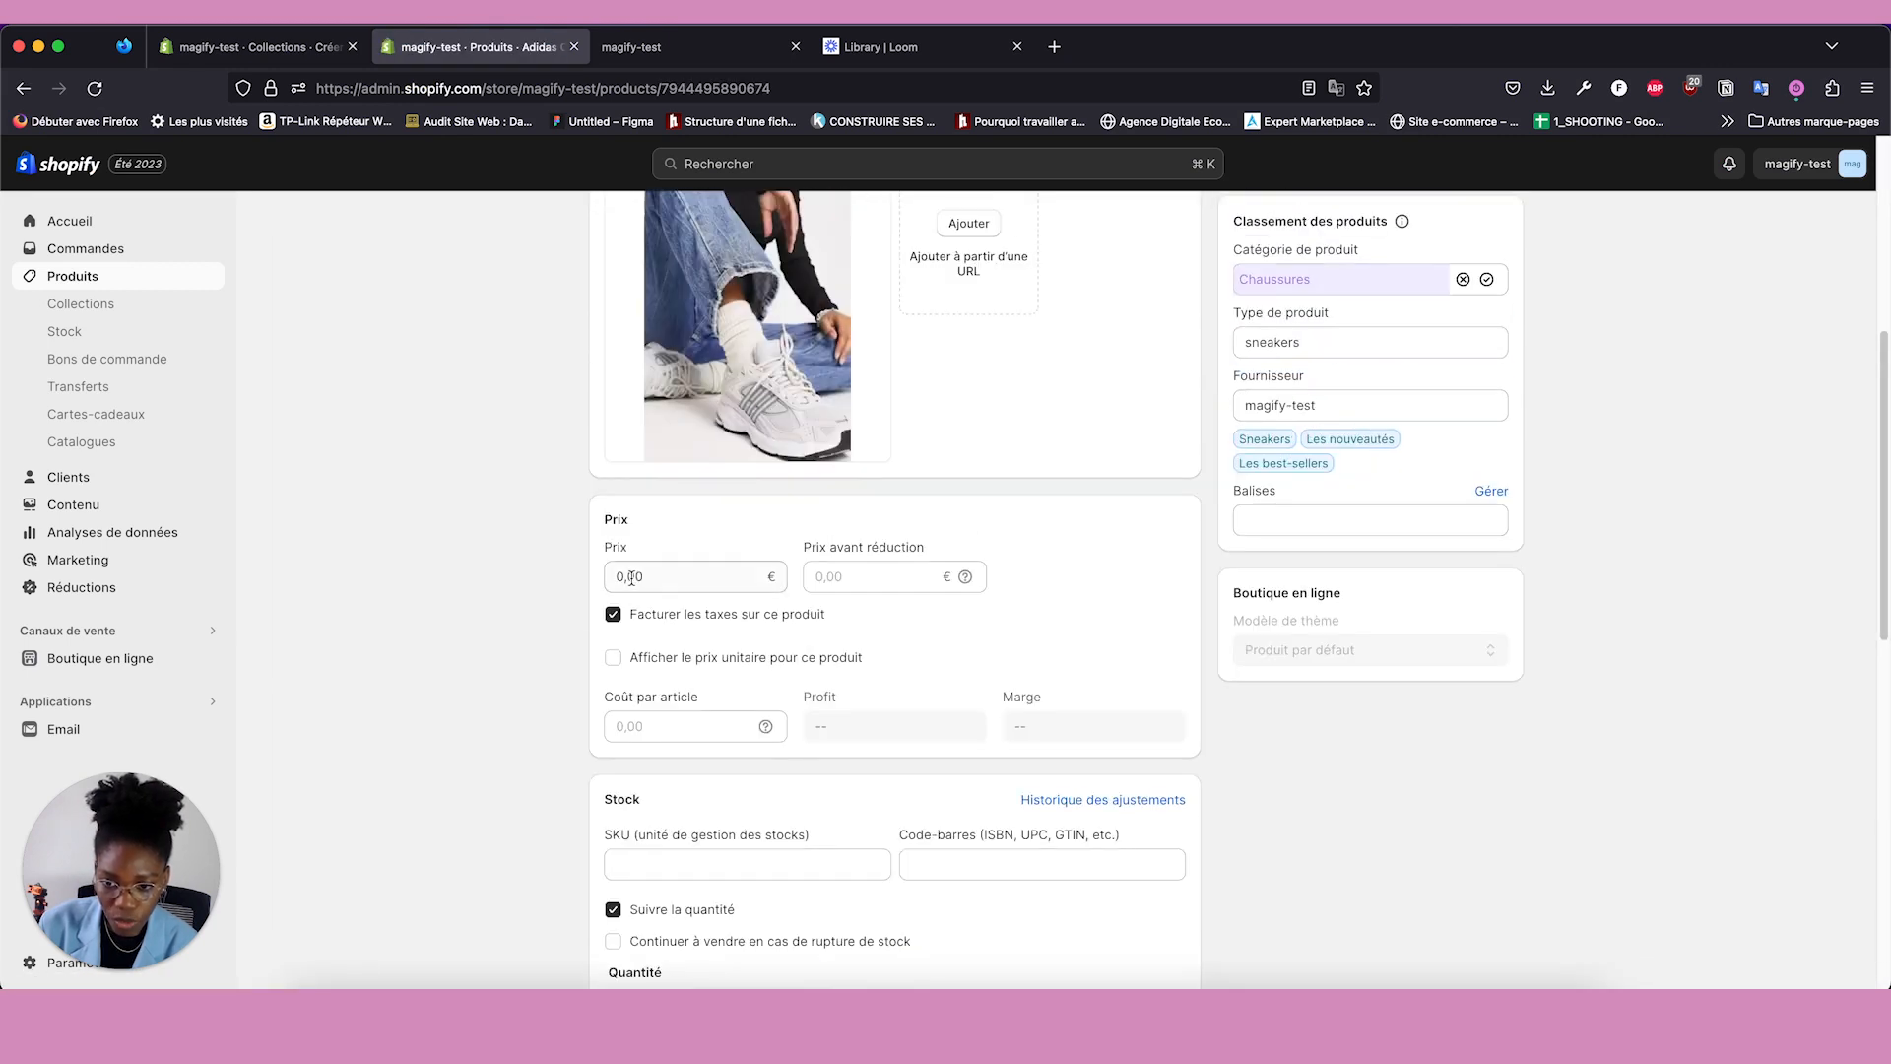
left_click(631, 576)
double_click(632, 576)
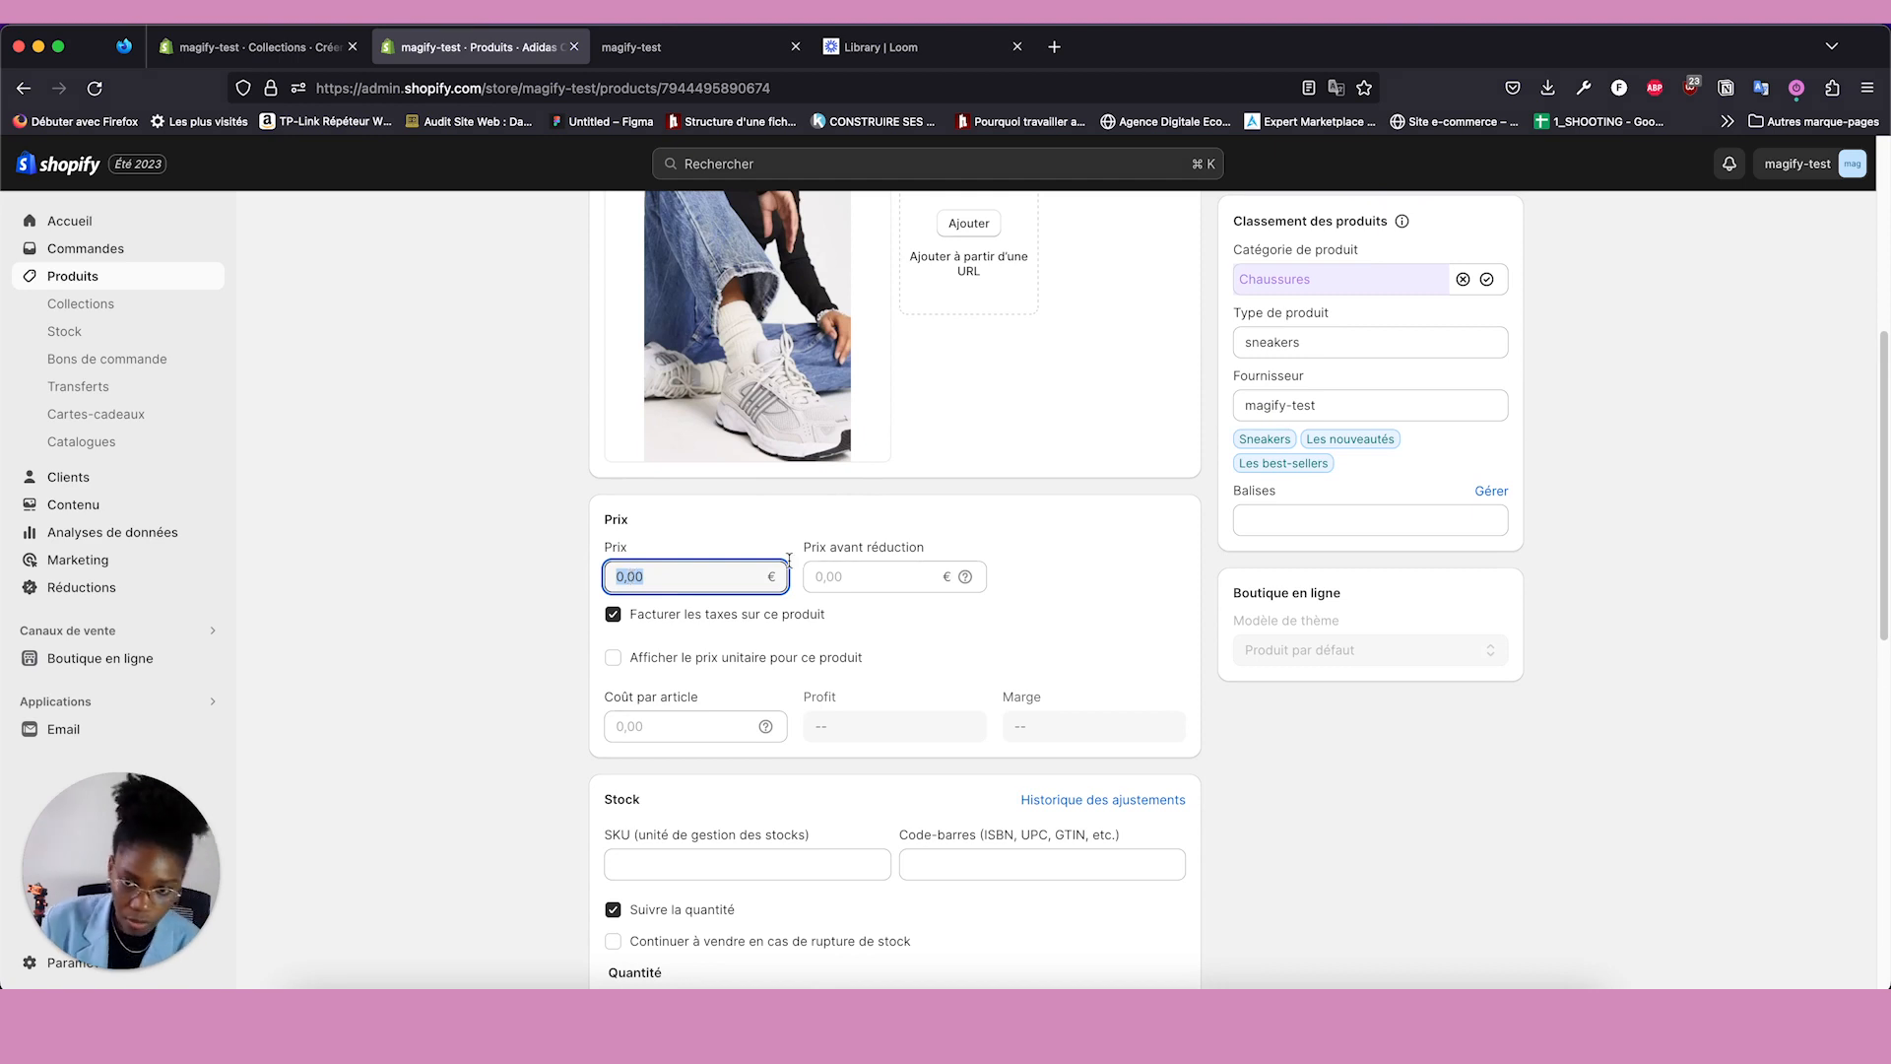
left_click(842, 577)
type("60")
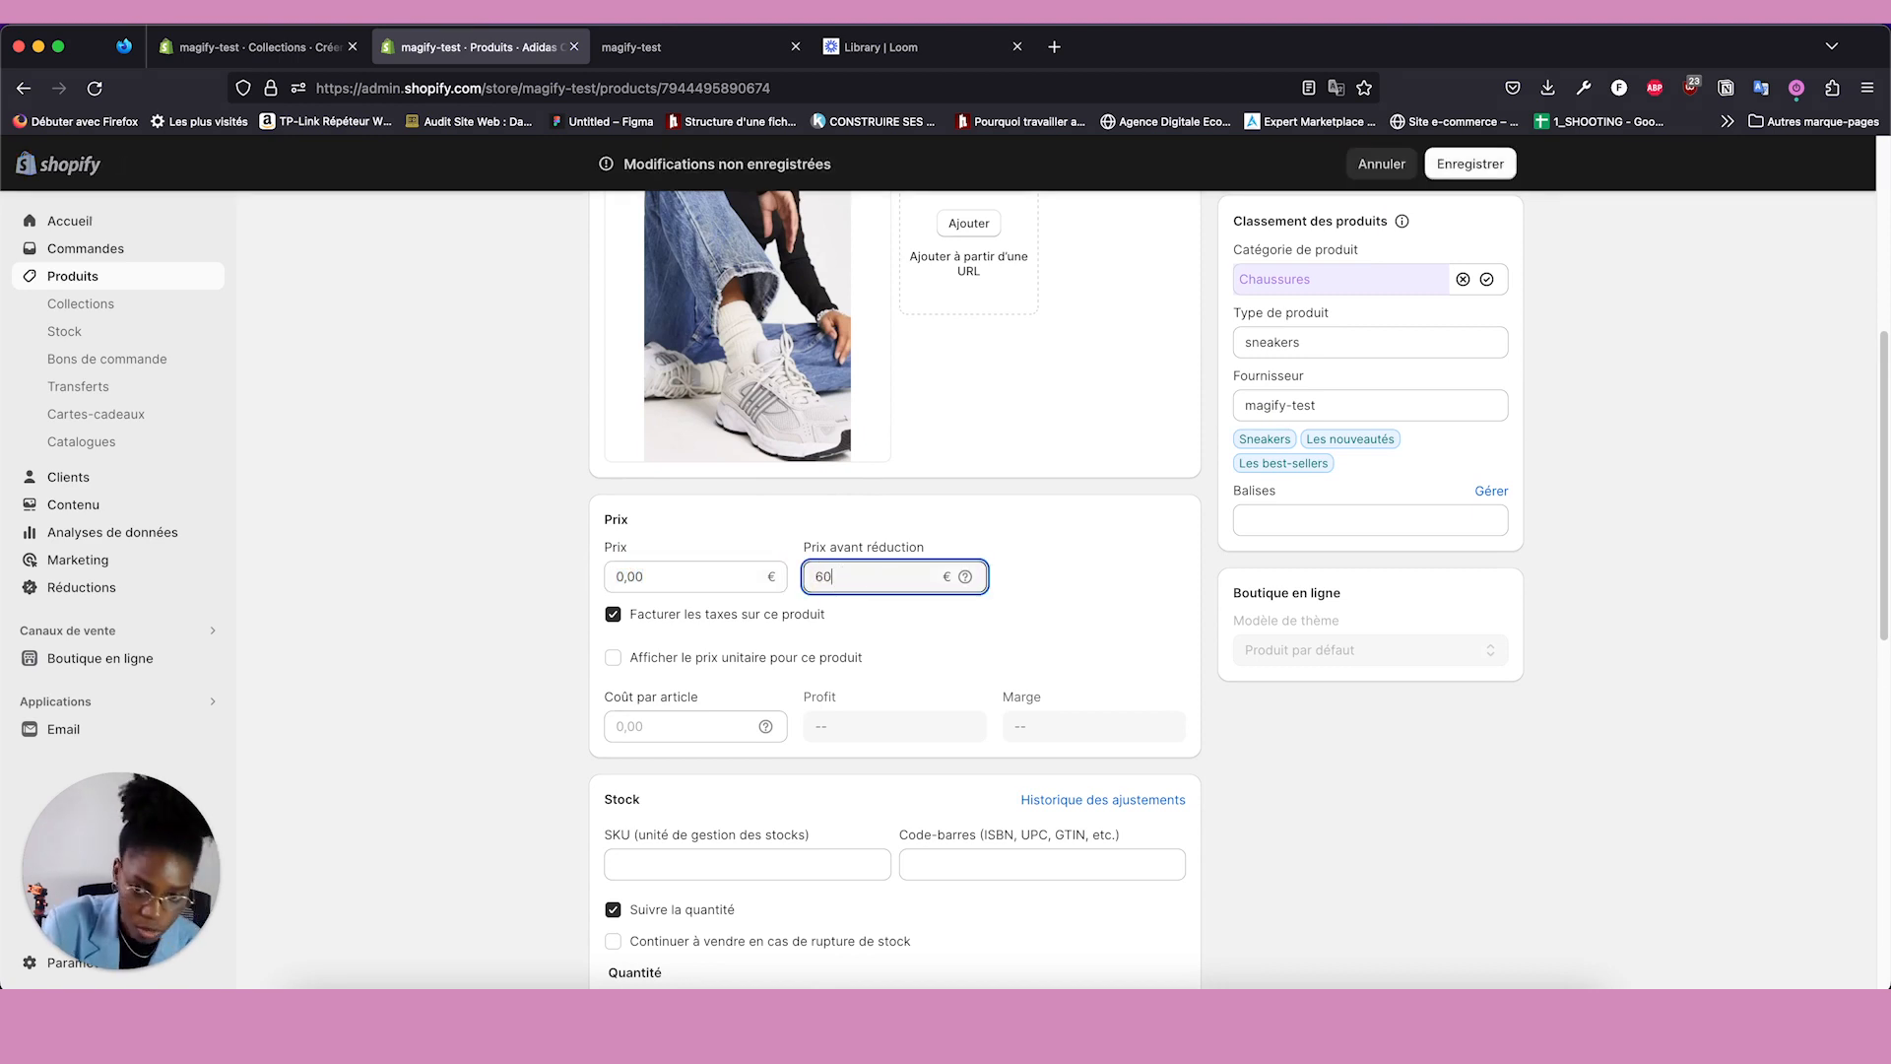
left_click(740, 567)
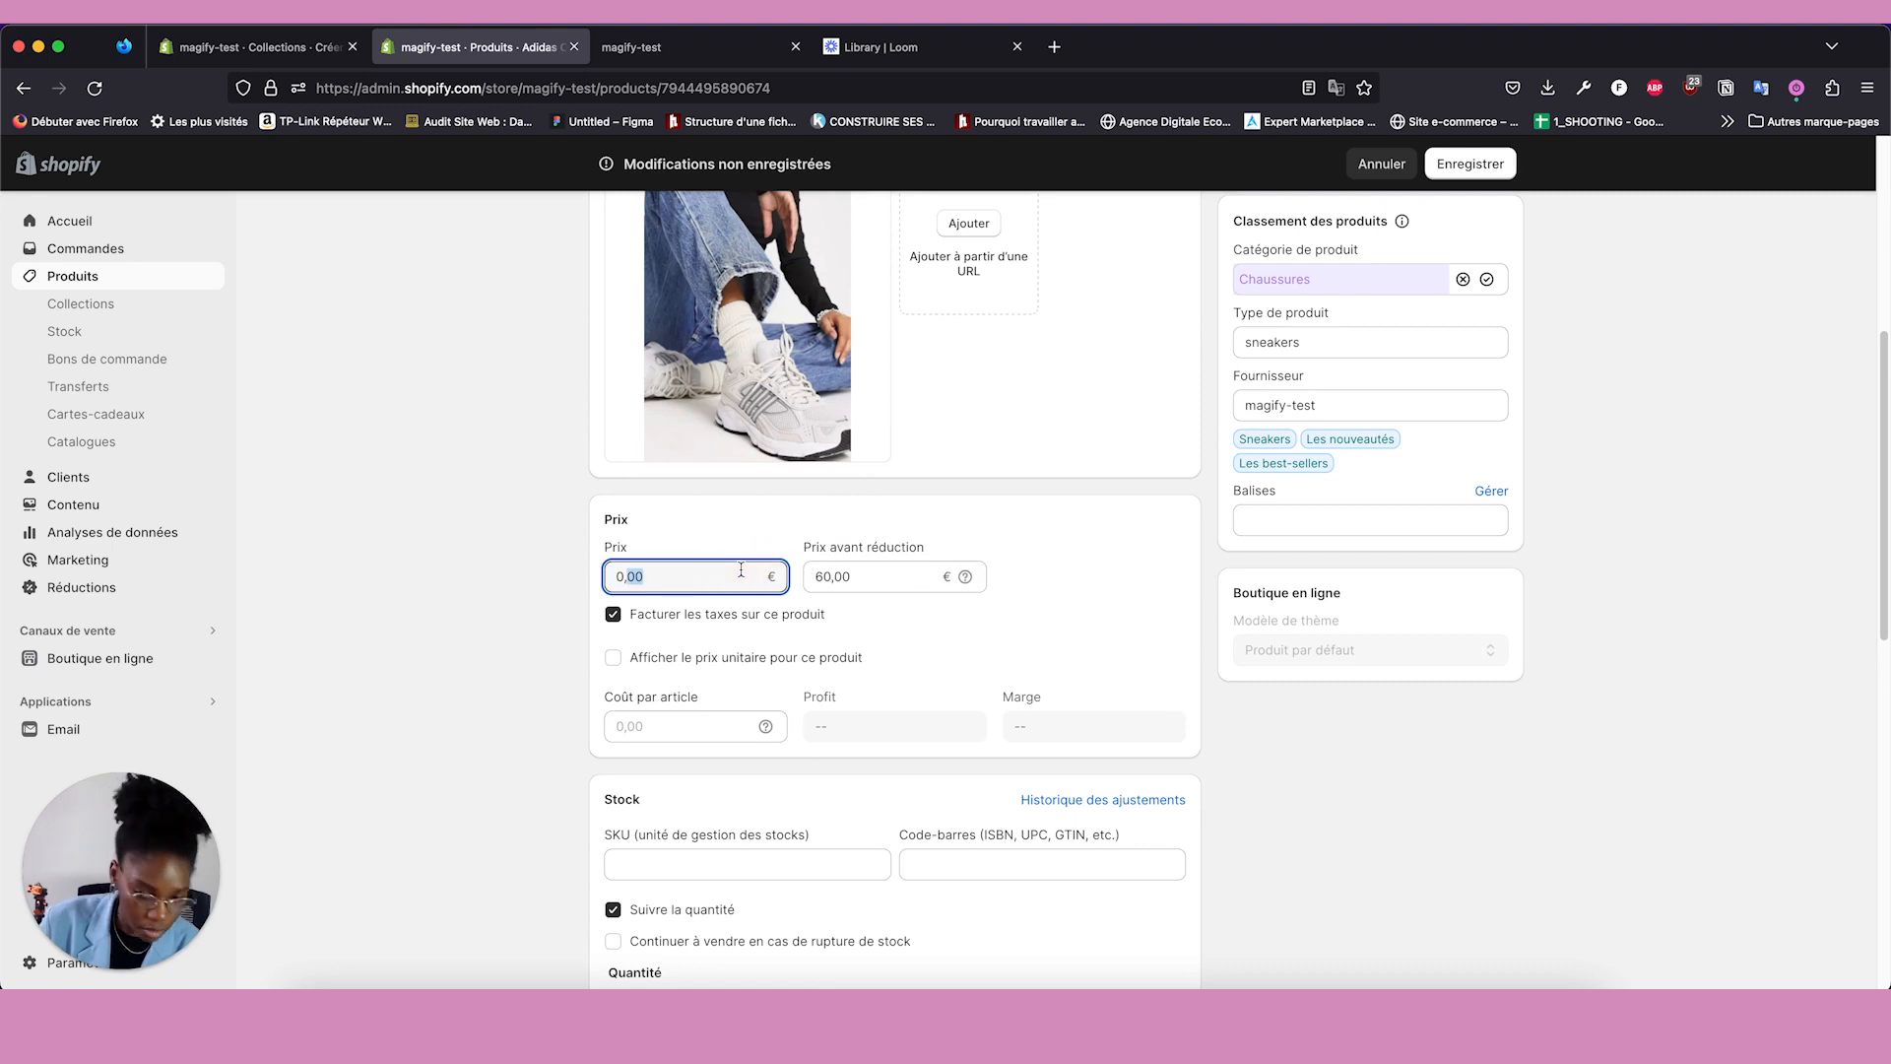
double_click(741, 570)
triple_click(741, 570)
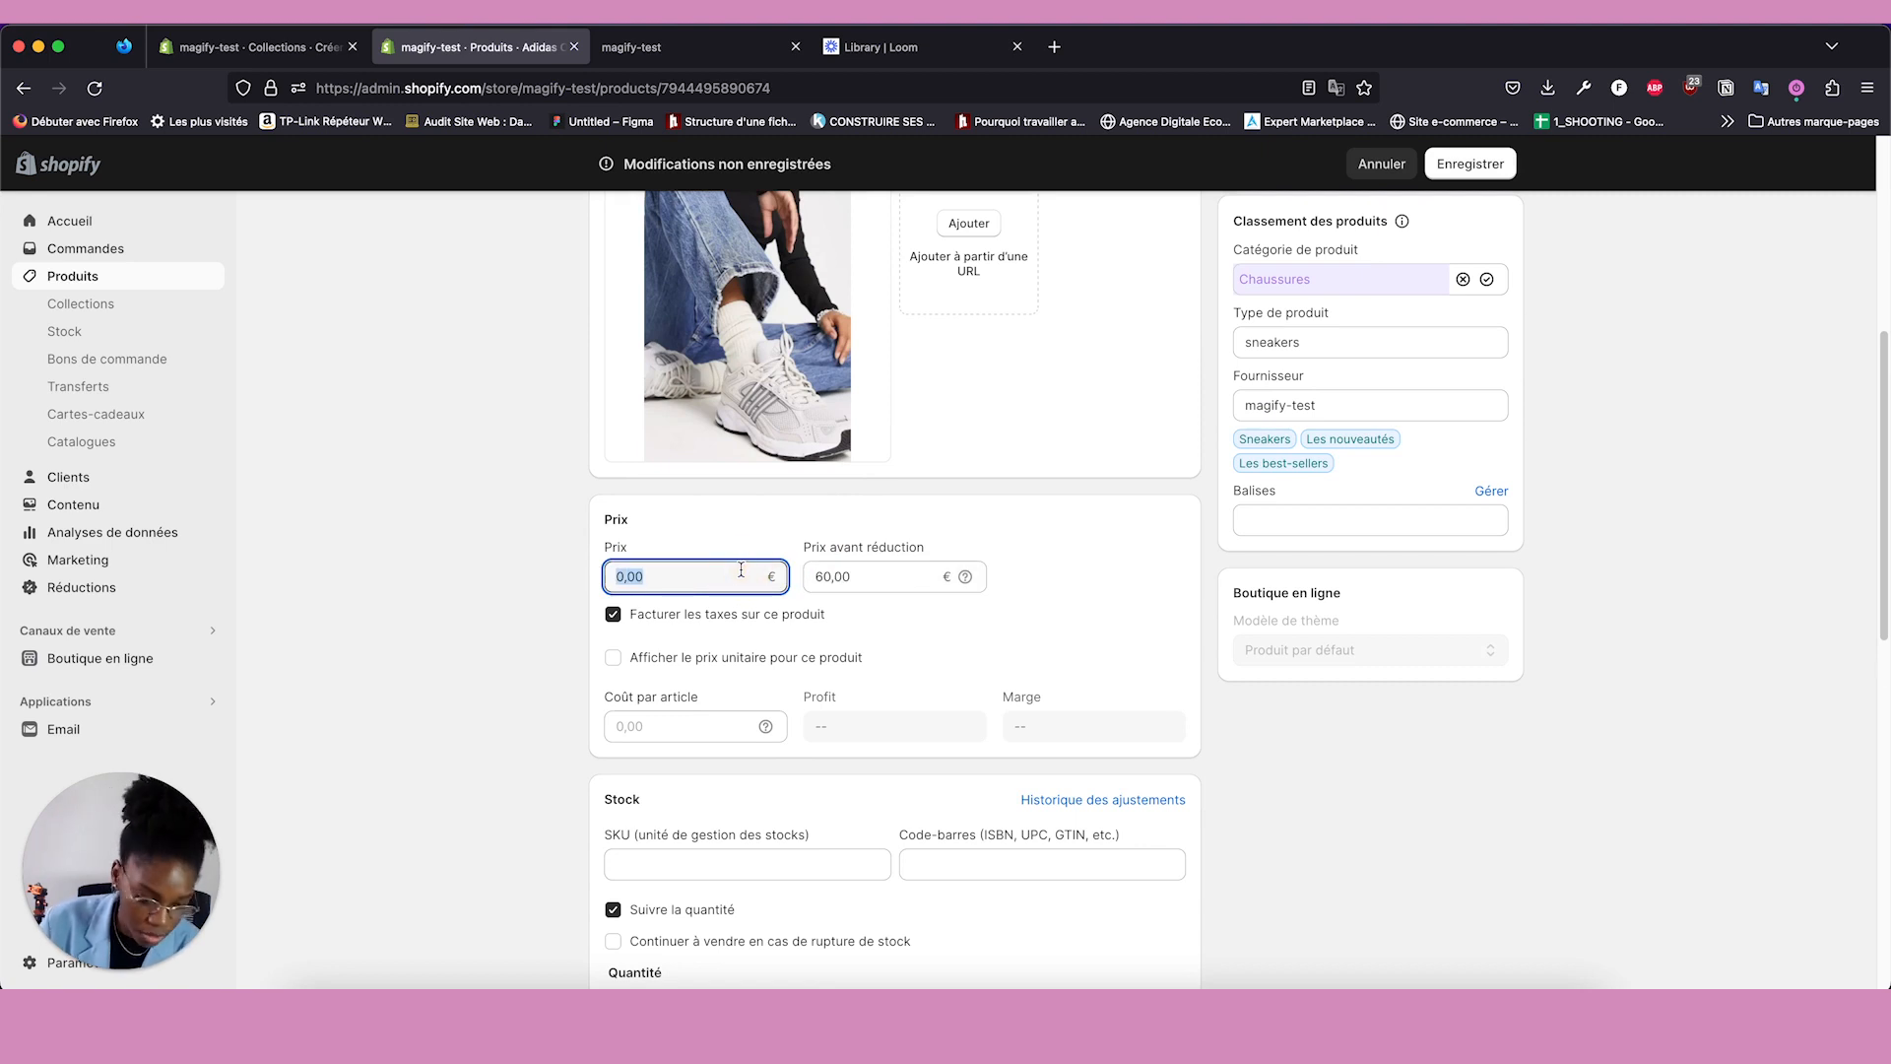
type("50")
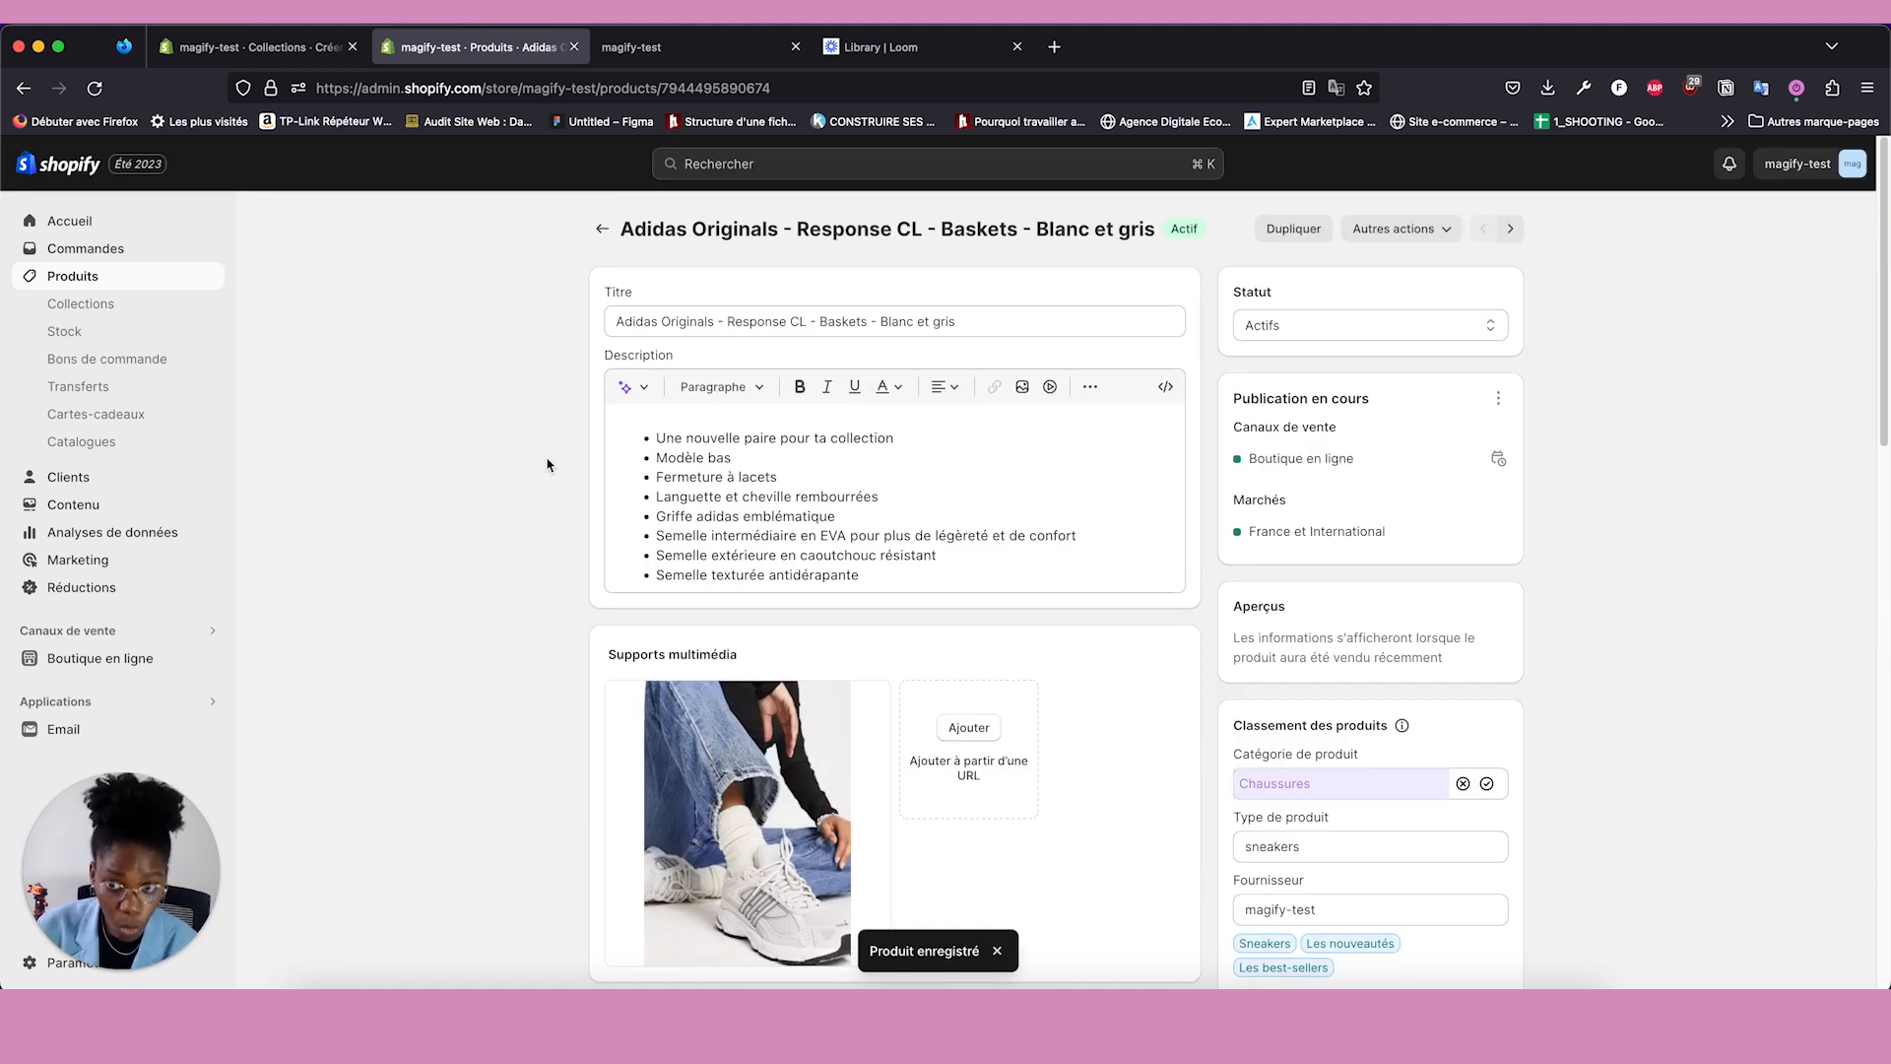
Preview the discounted Adidas product in the online store, close the preview and return to the product list.
scroll(547, 465, "down", 8)
scroll(641, 335, "up", 5)
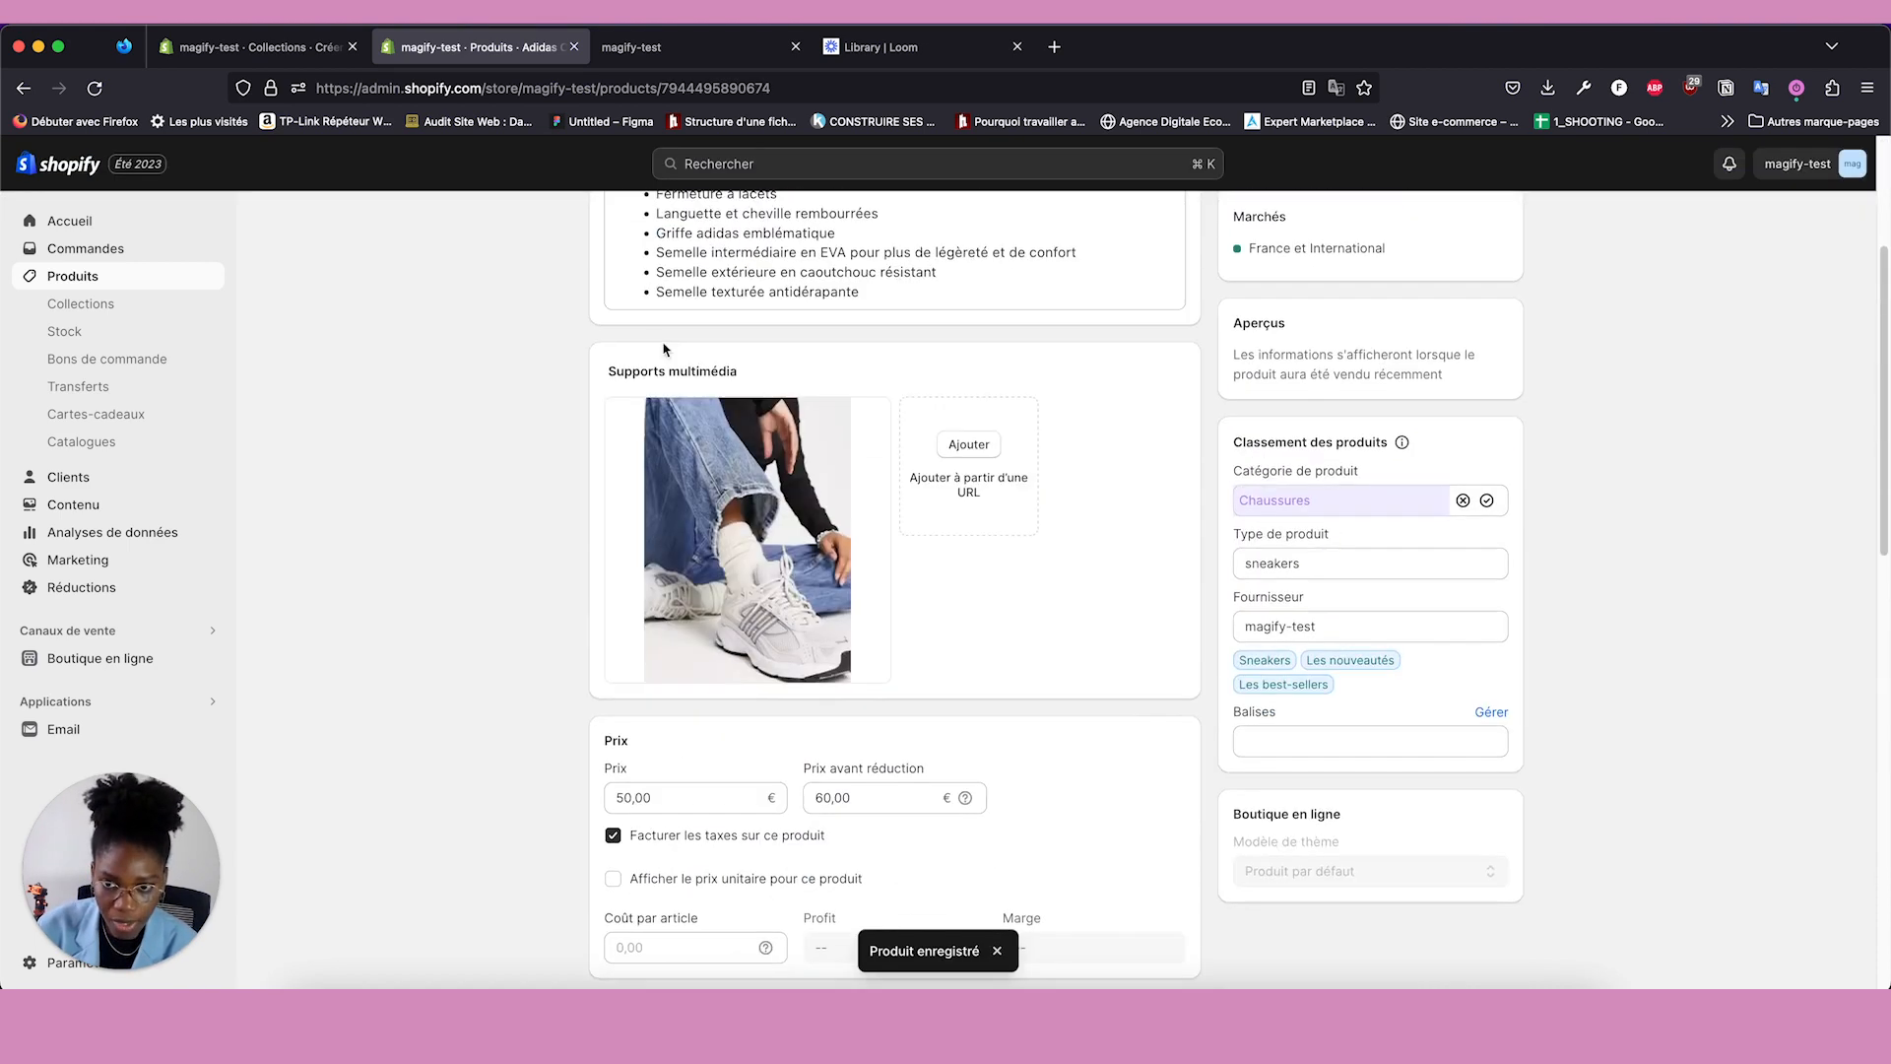
scroll(665, 349, "up", 5)
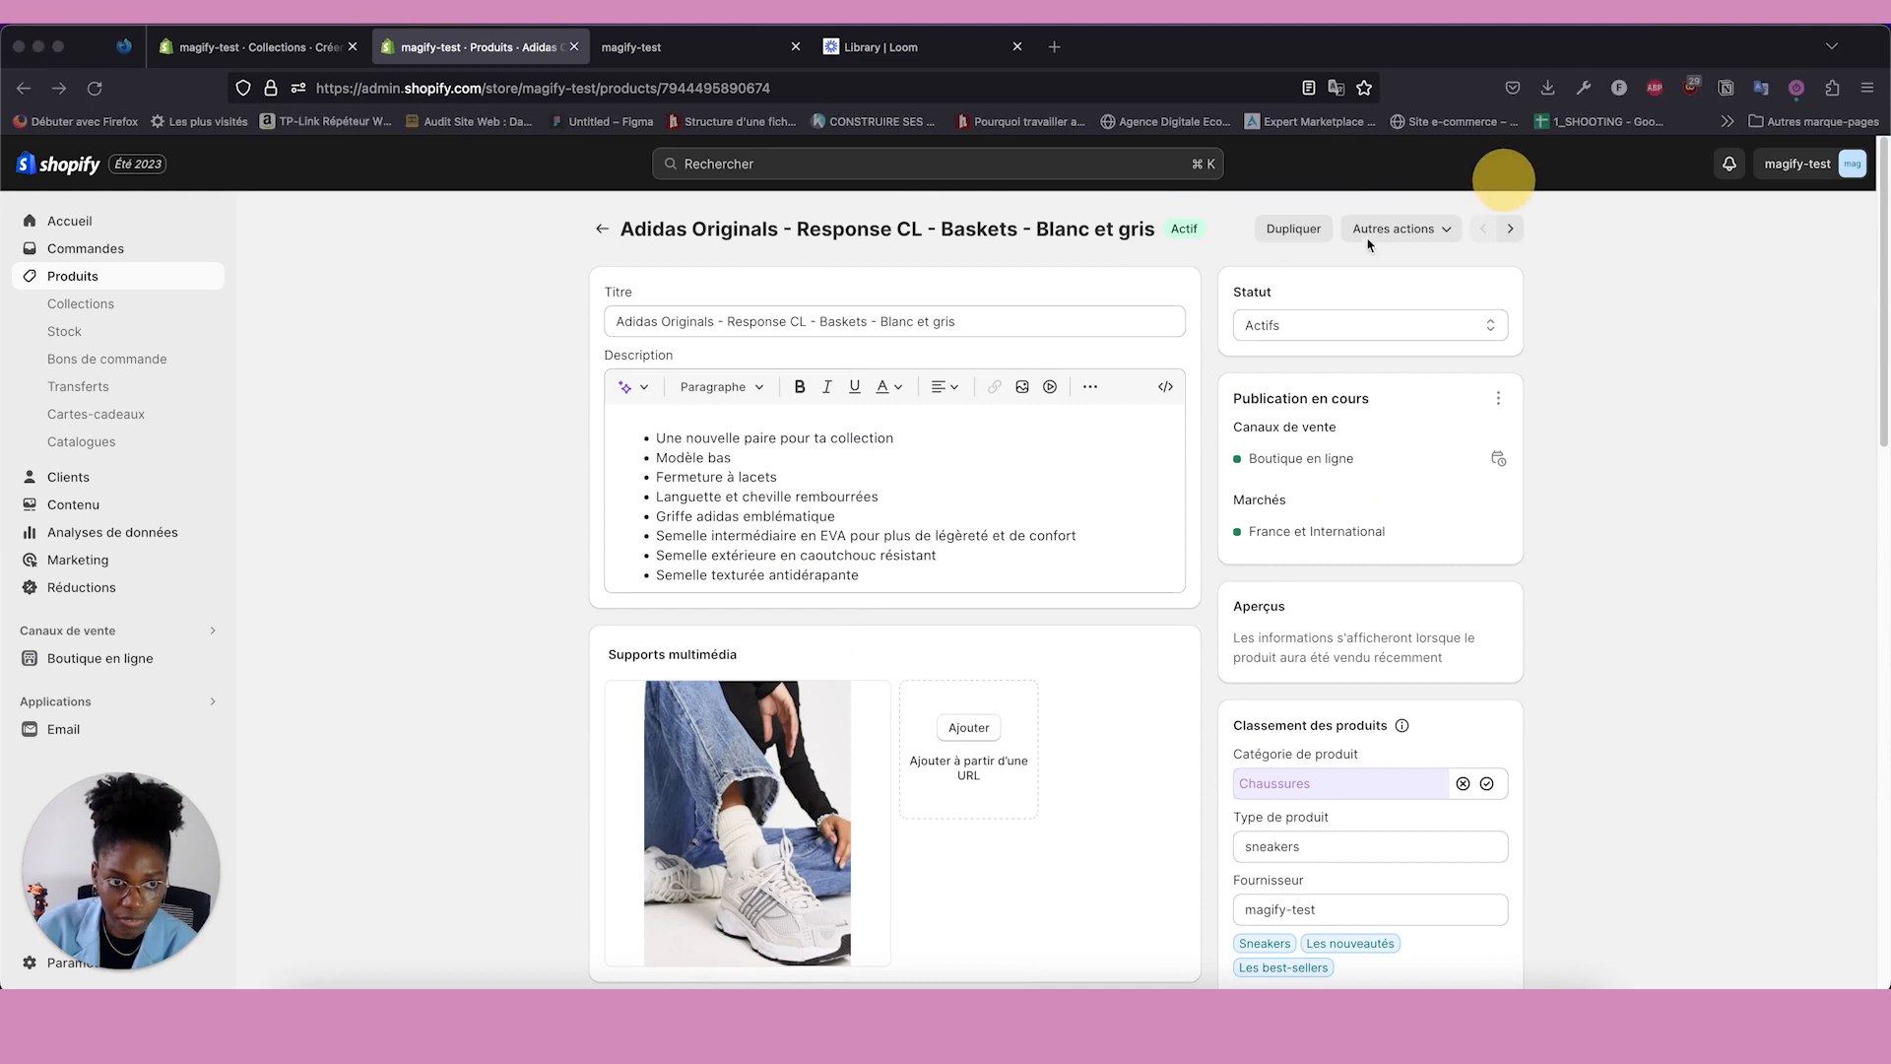
left_click(1409, 233)
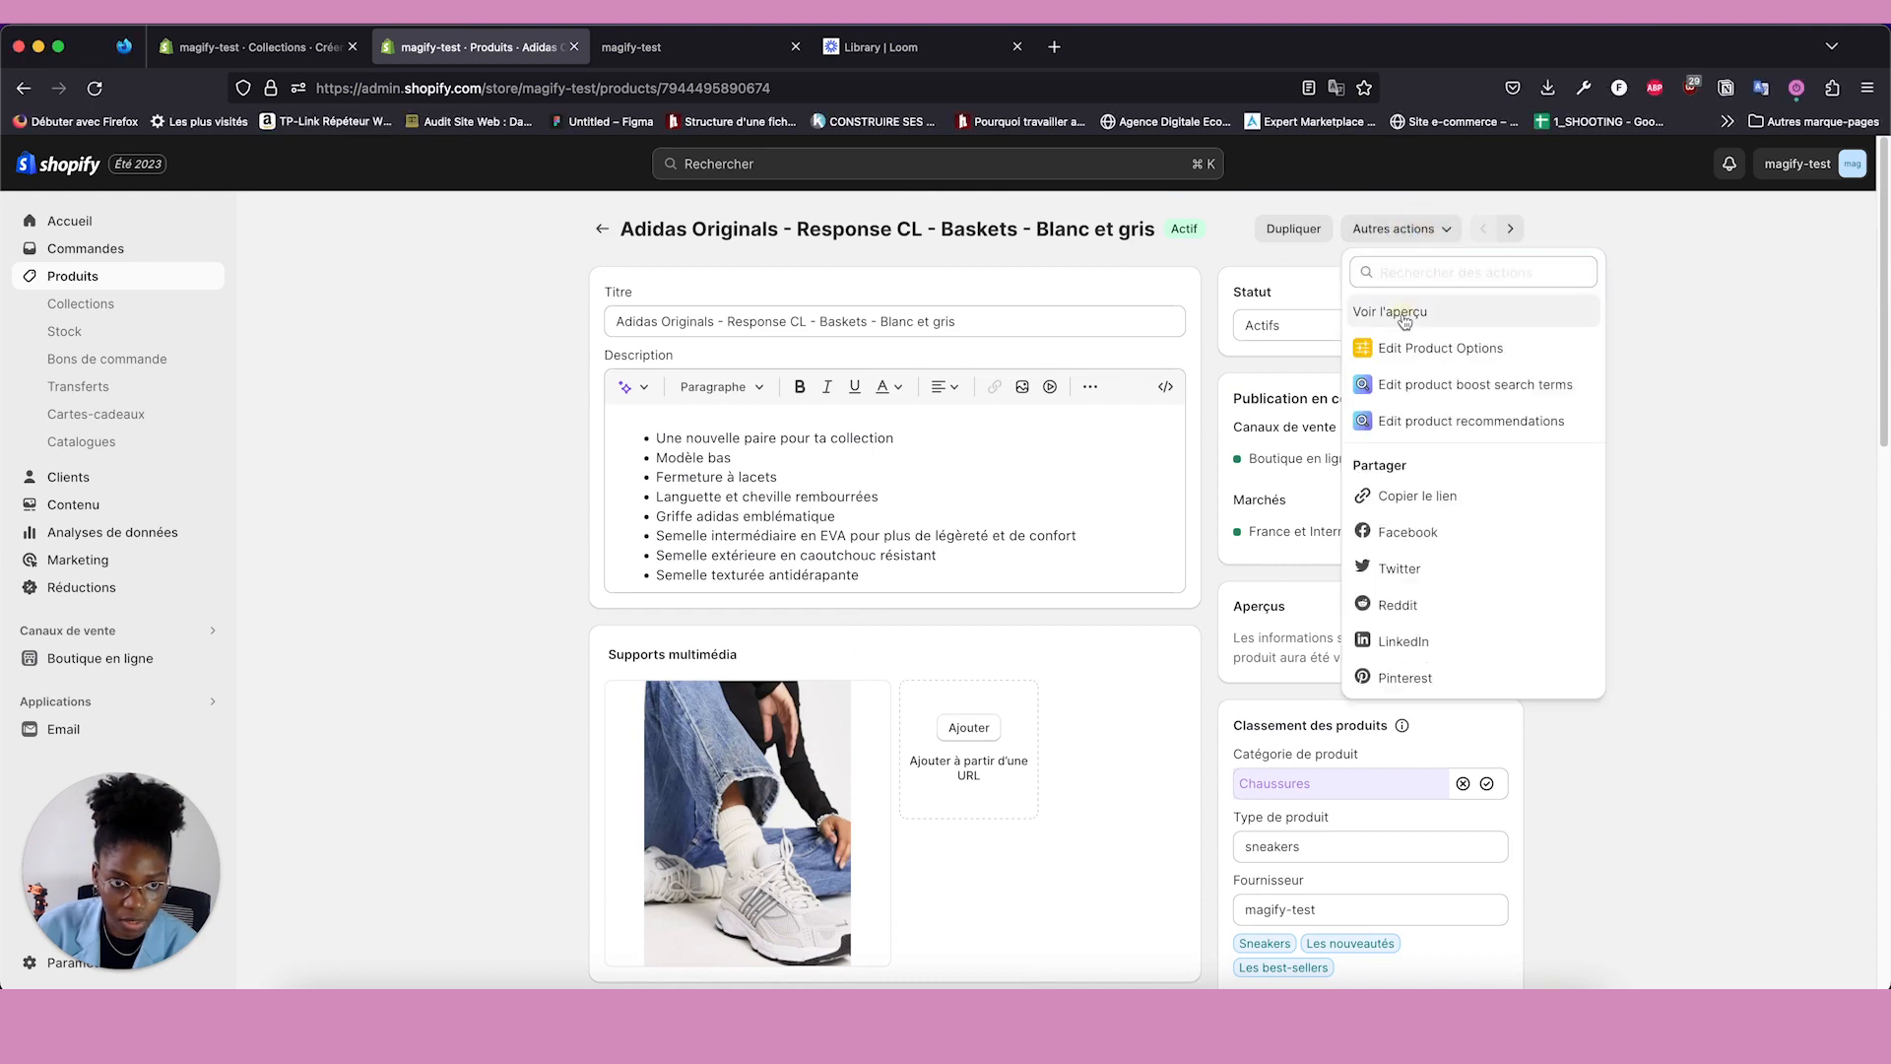
left_click(1404, 313)
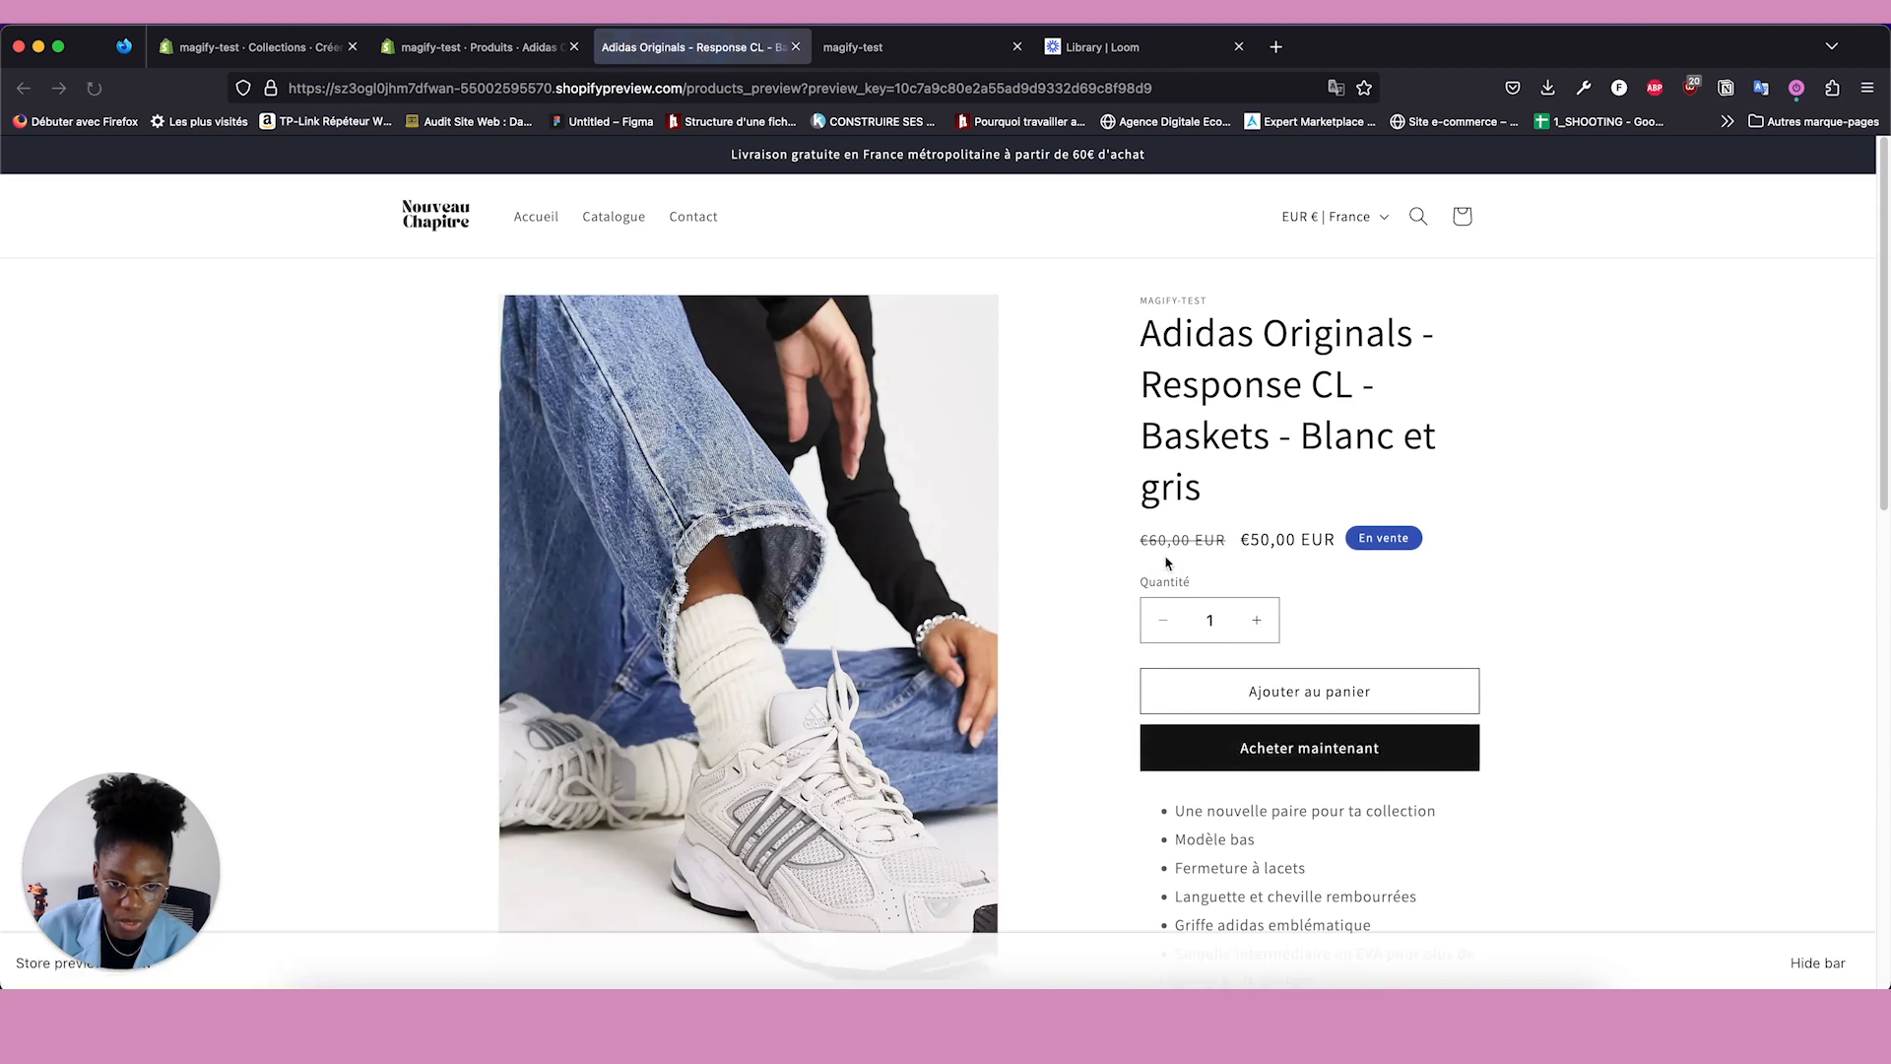
key("super+w")
left_click(73, 276)
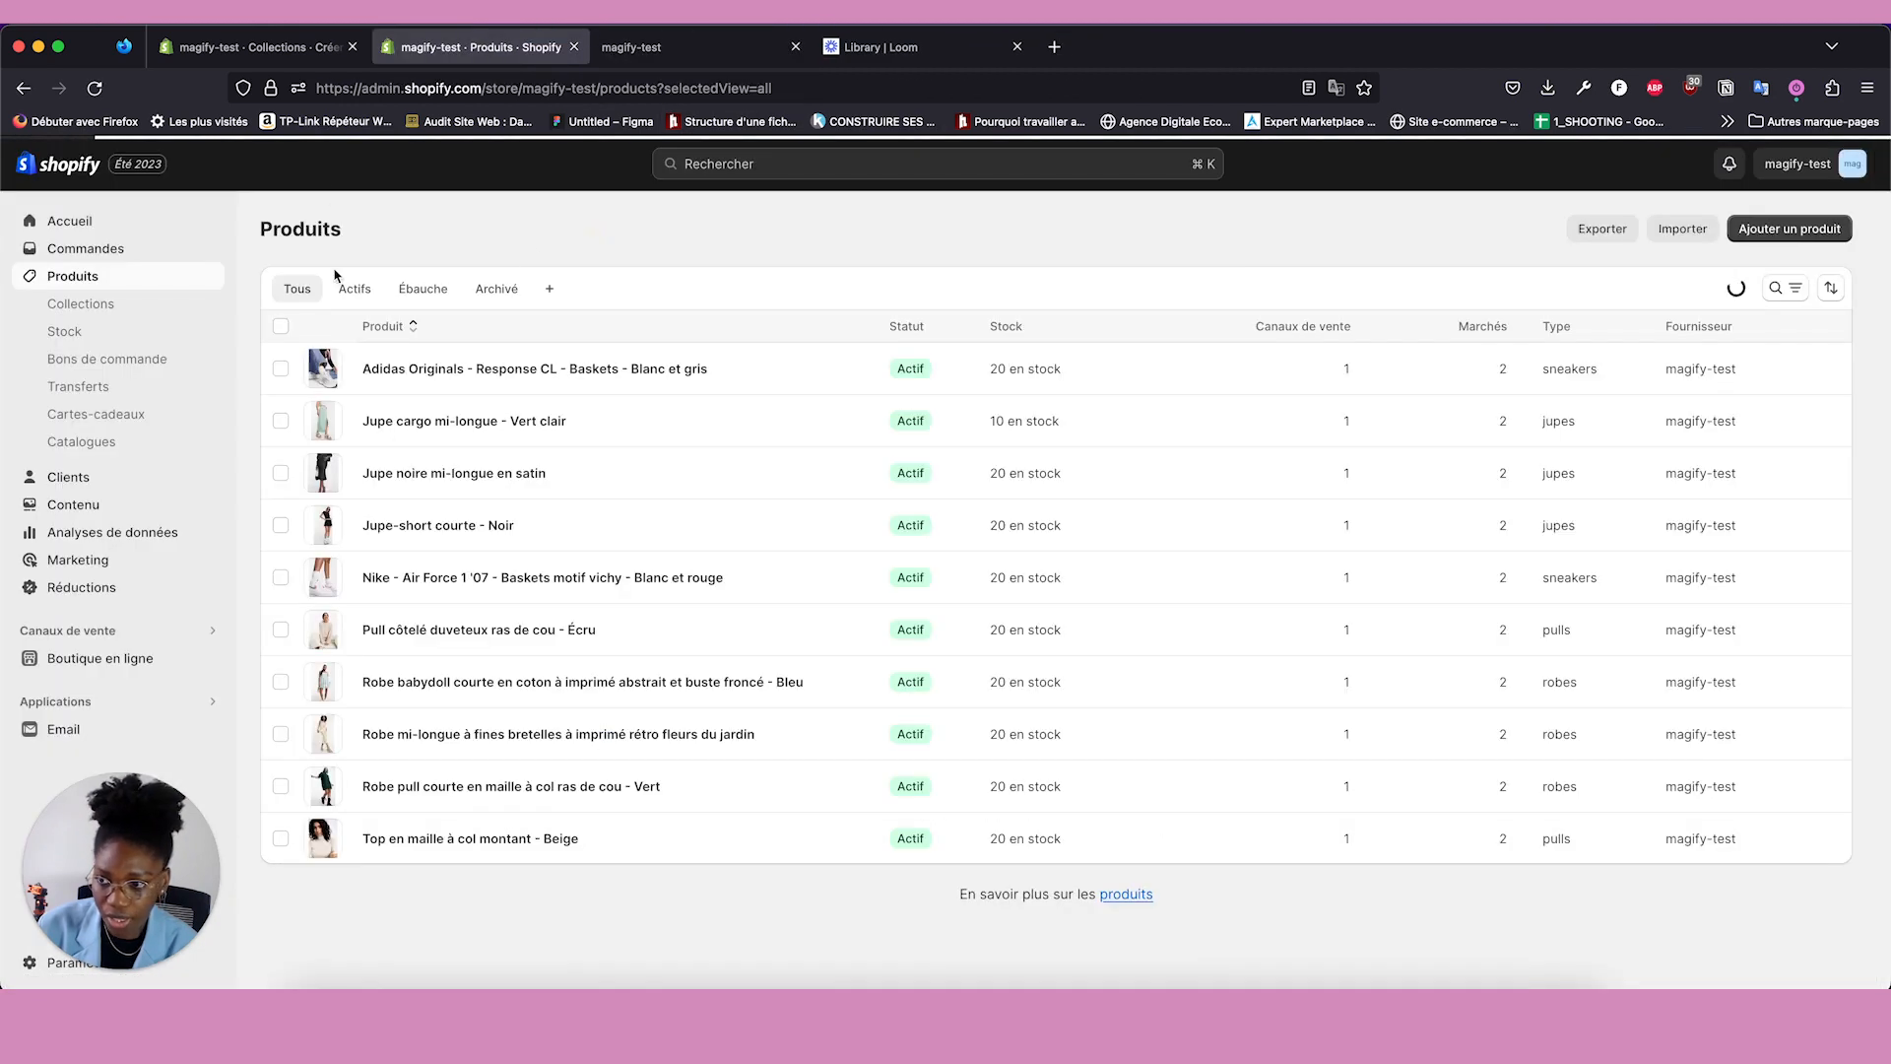
Switch back to the unsaved "Promotions" collection and save it.
left_click(280, 51)
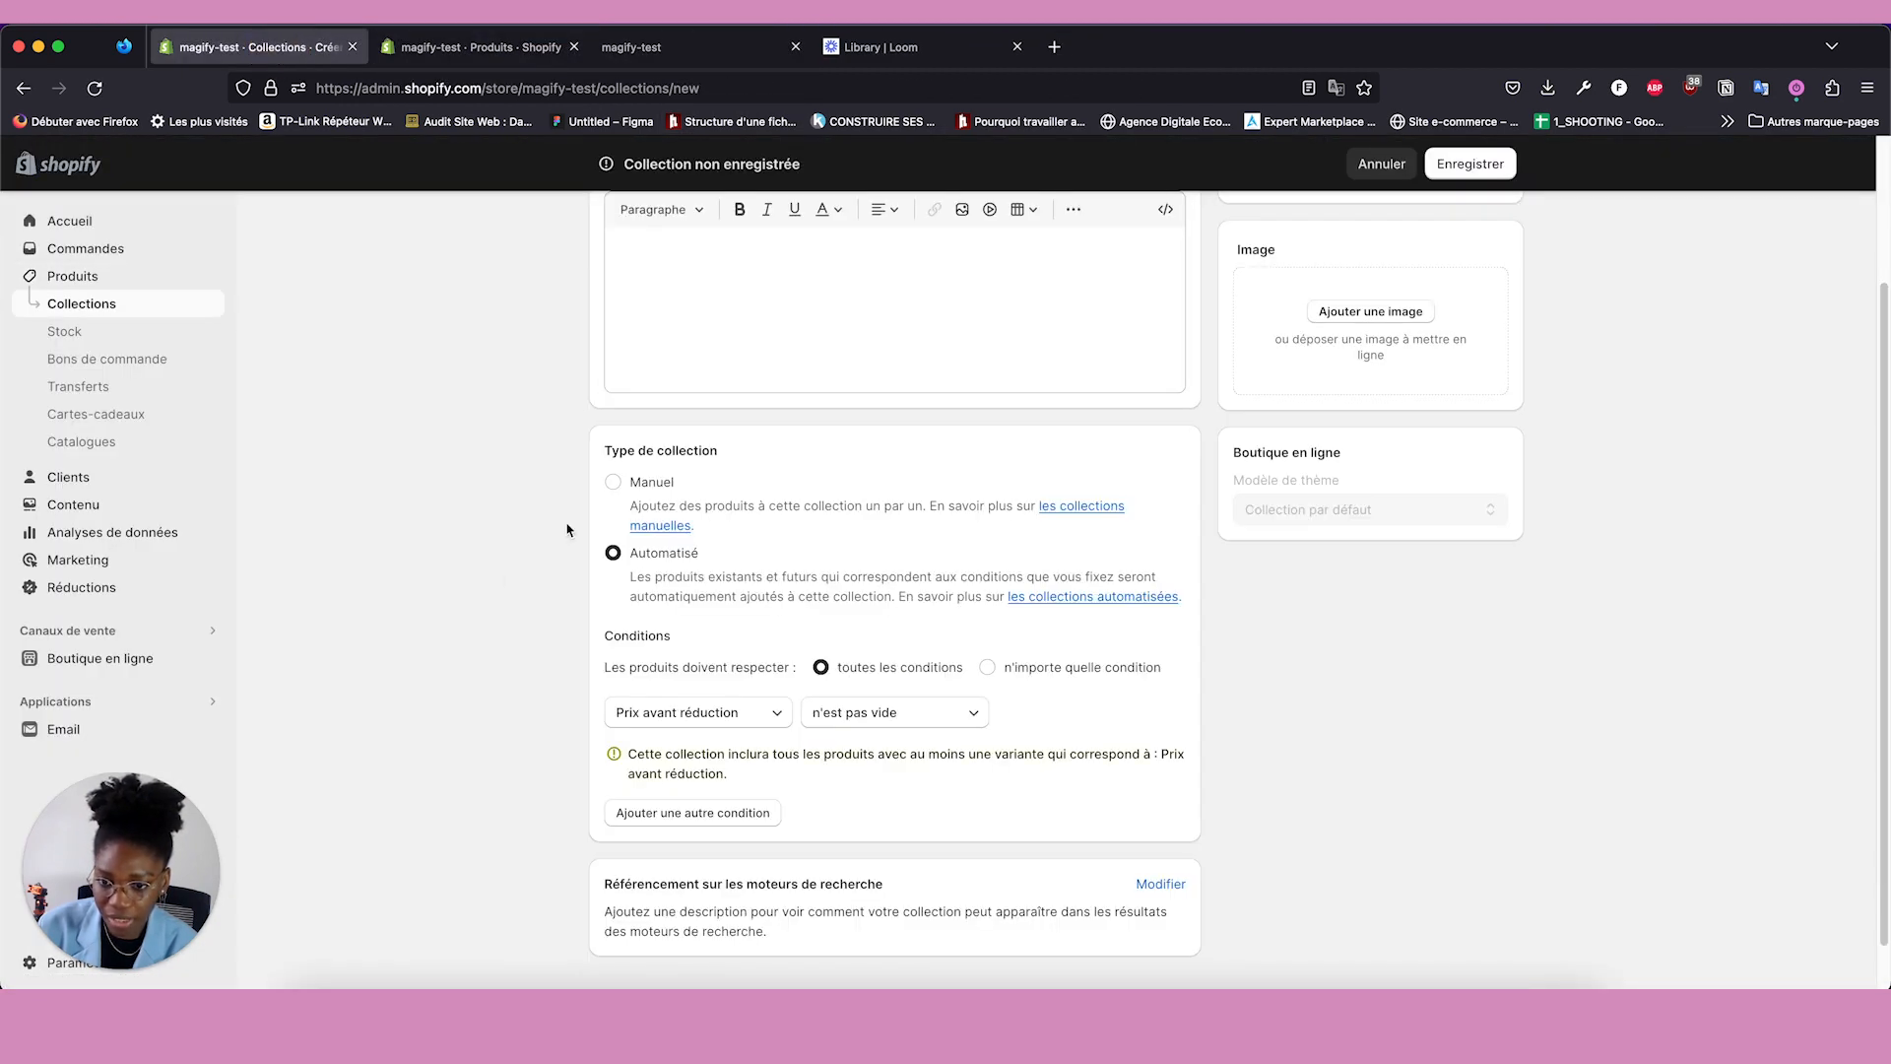
scroll(507, 574, "down", 1)
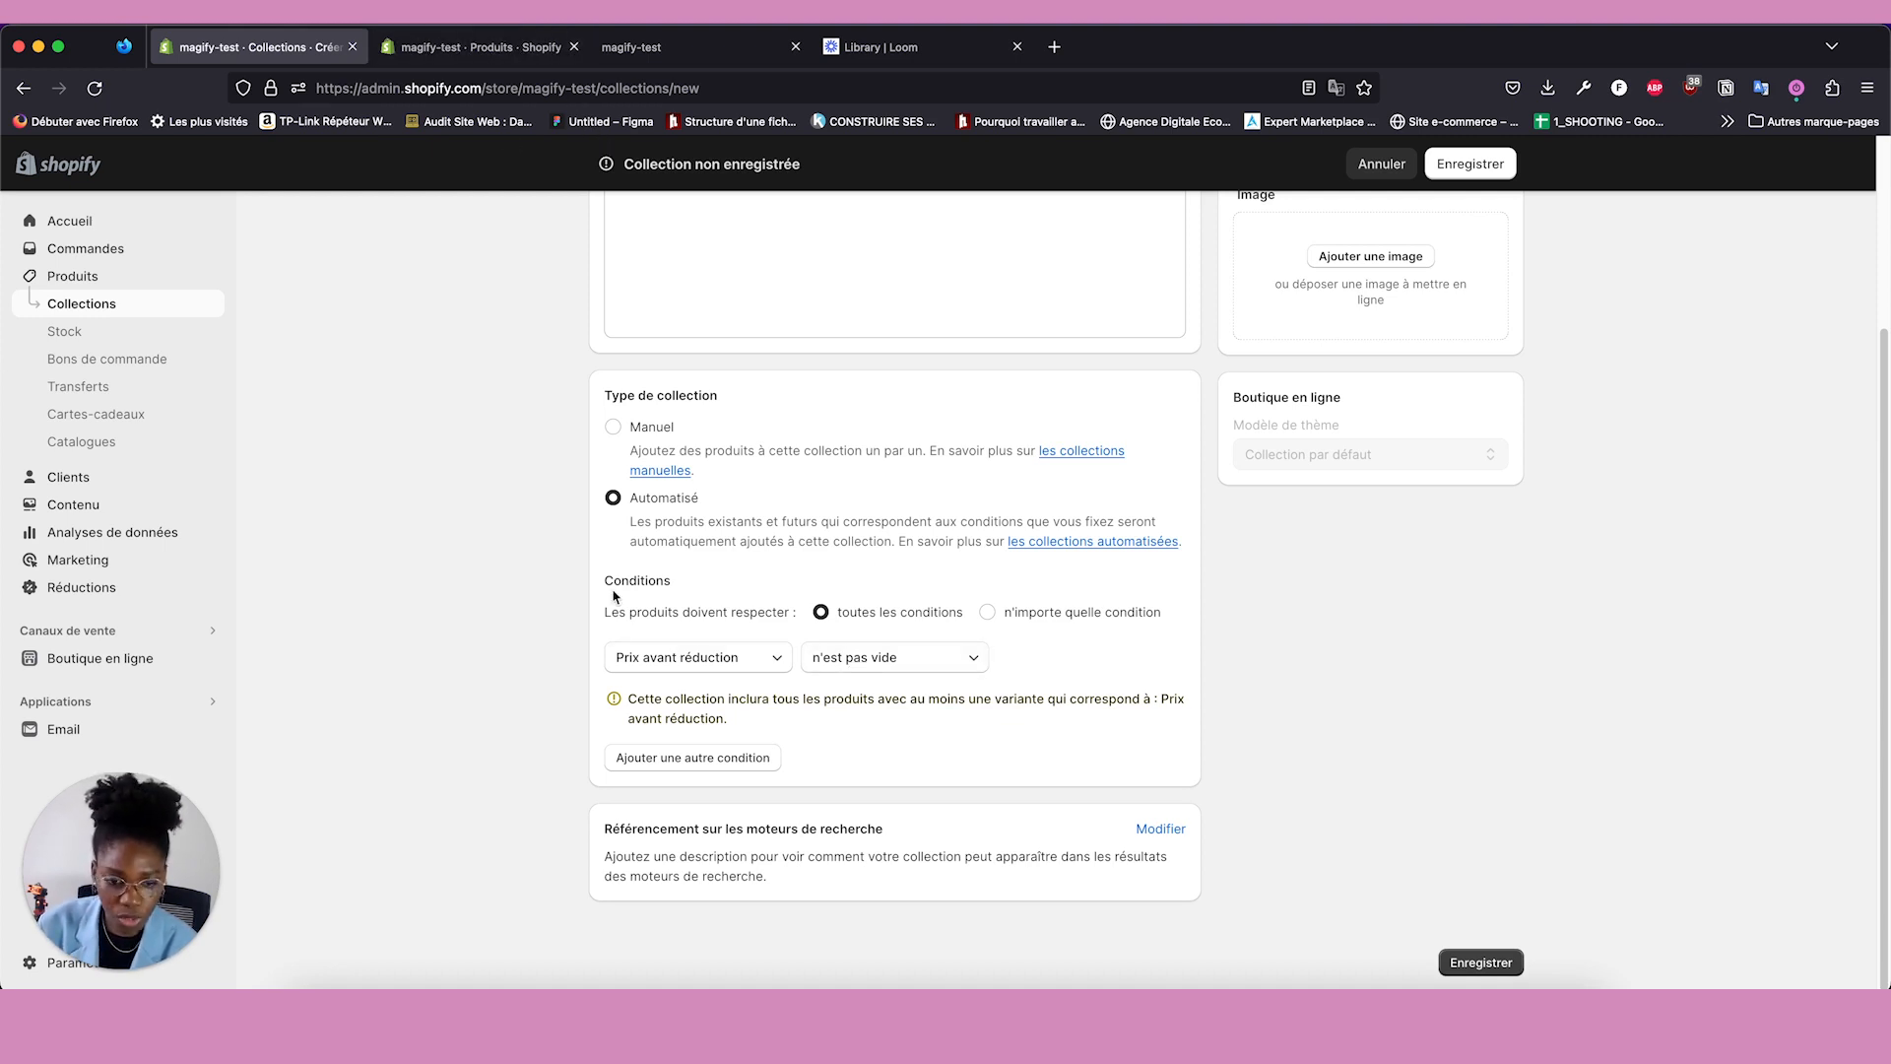
left_click(1477, 956)
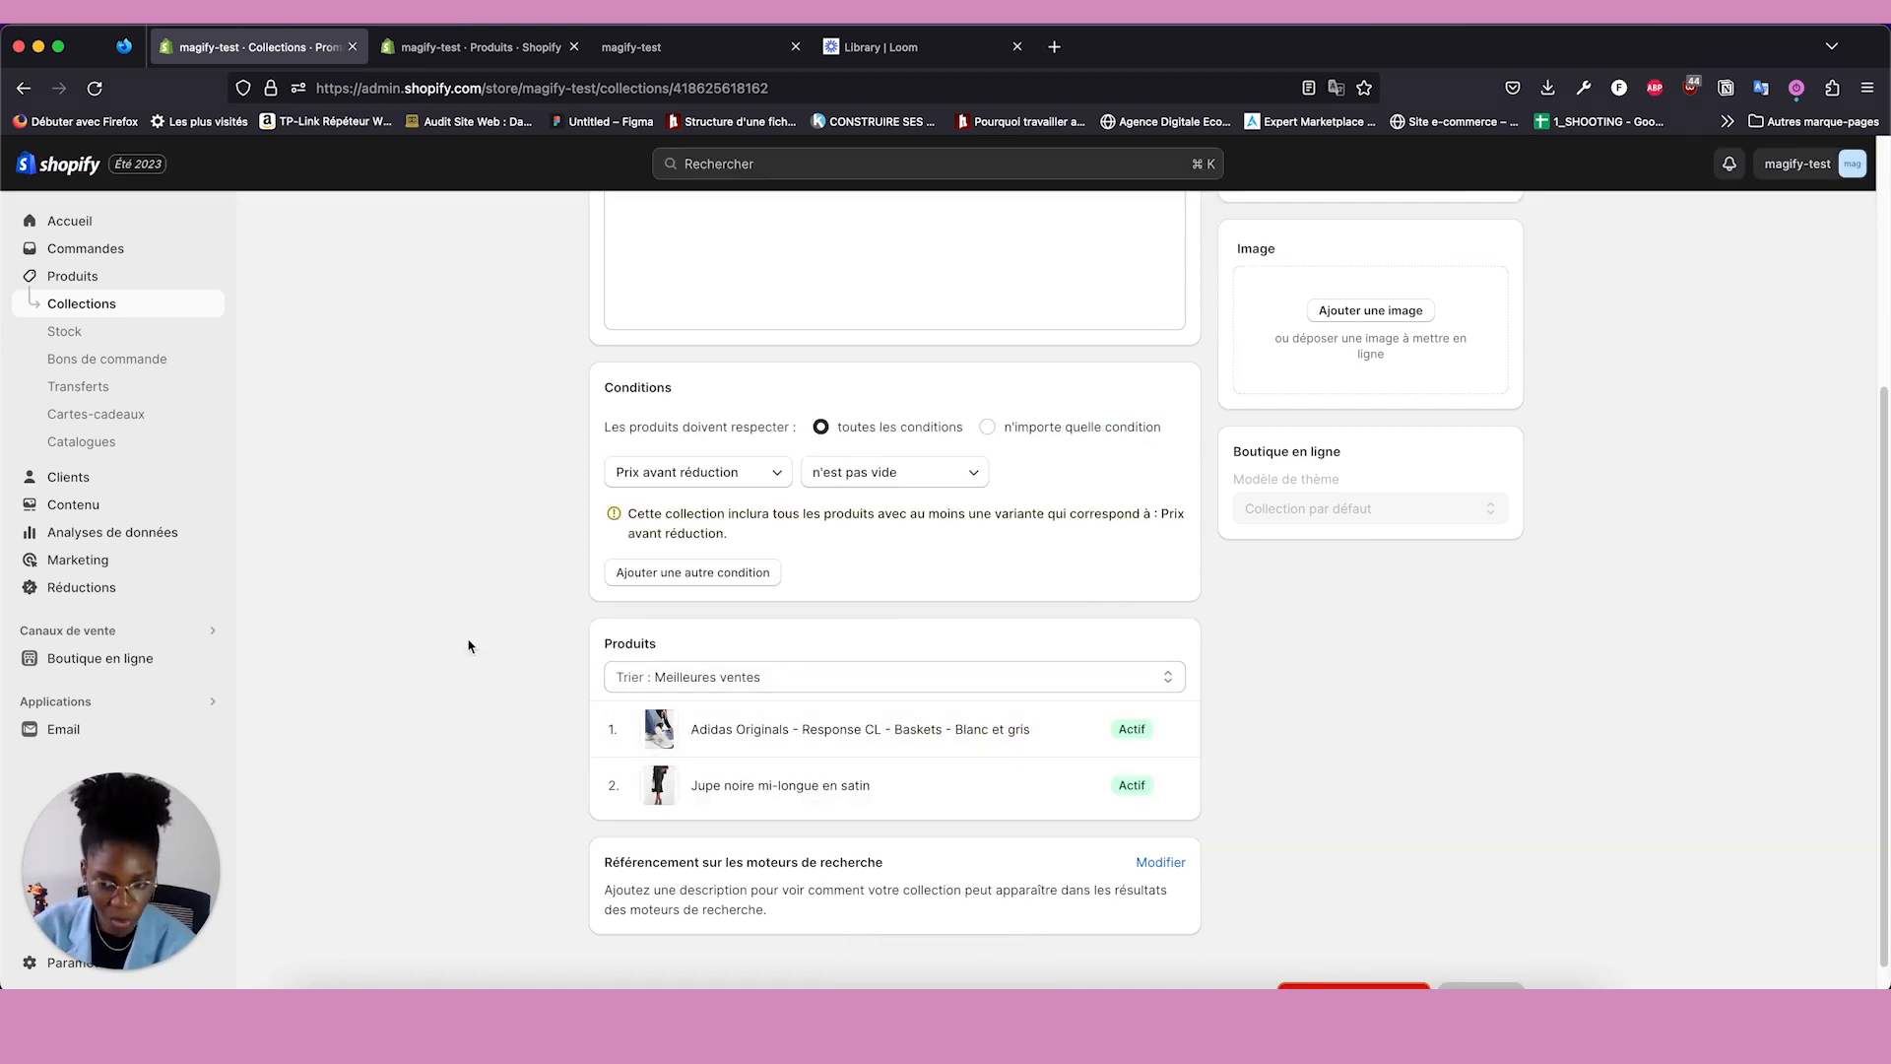
Review the products included in the "Promotions" collection and the available sort orders.
scroll(756, 694, "up", 1)
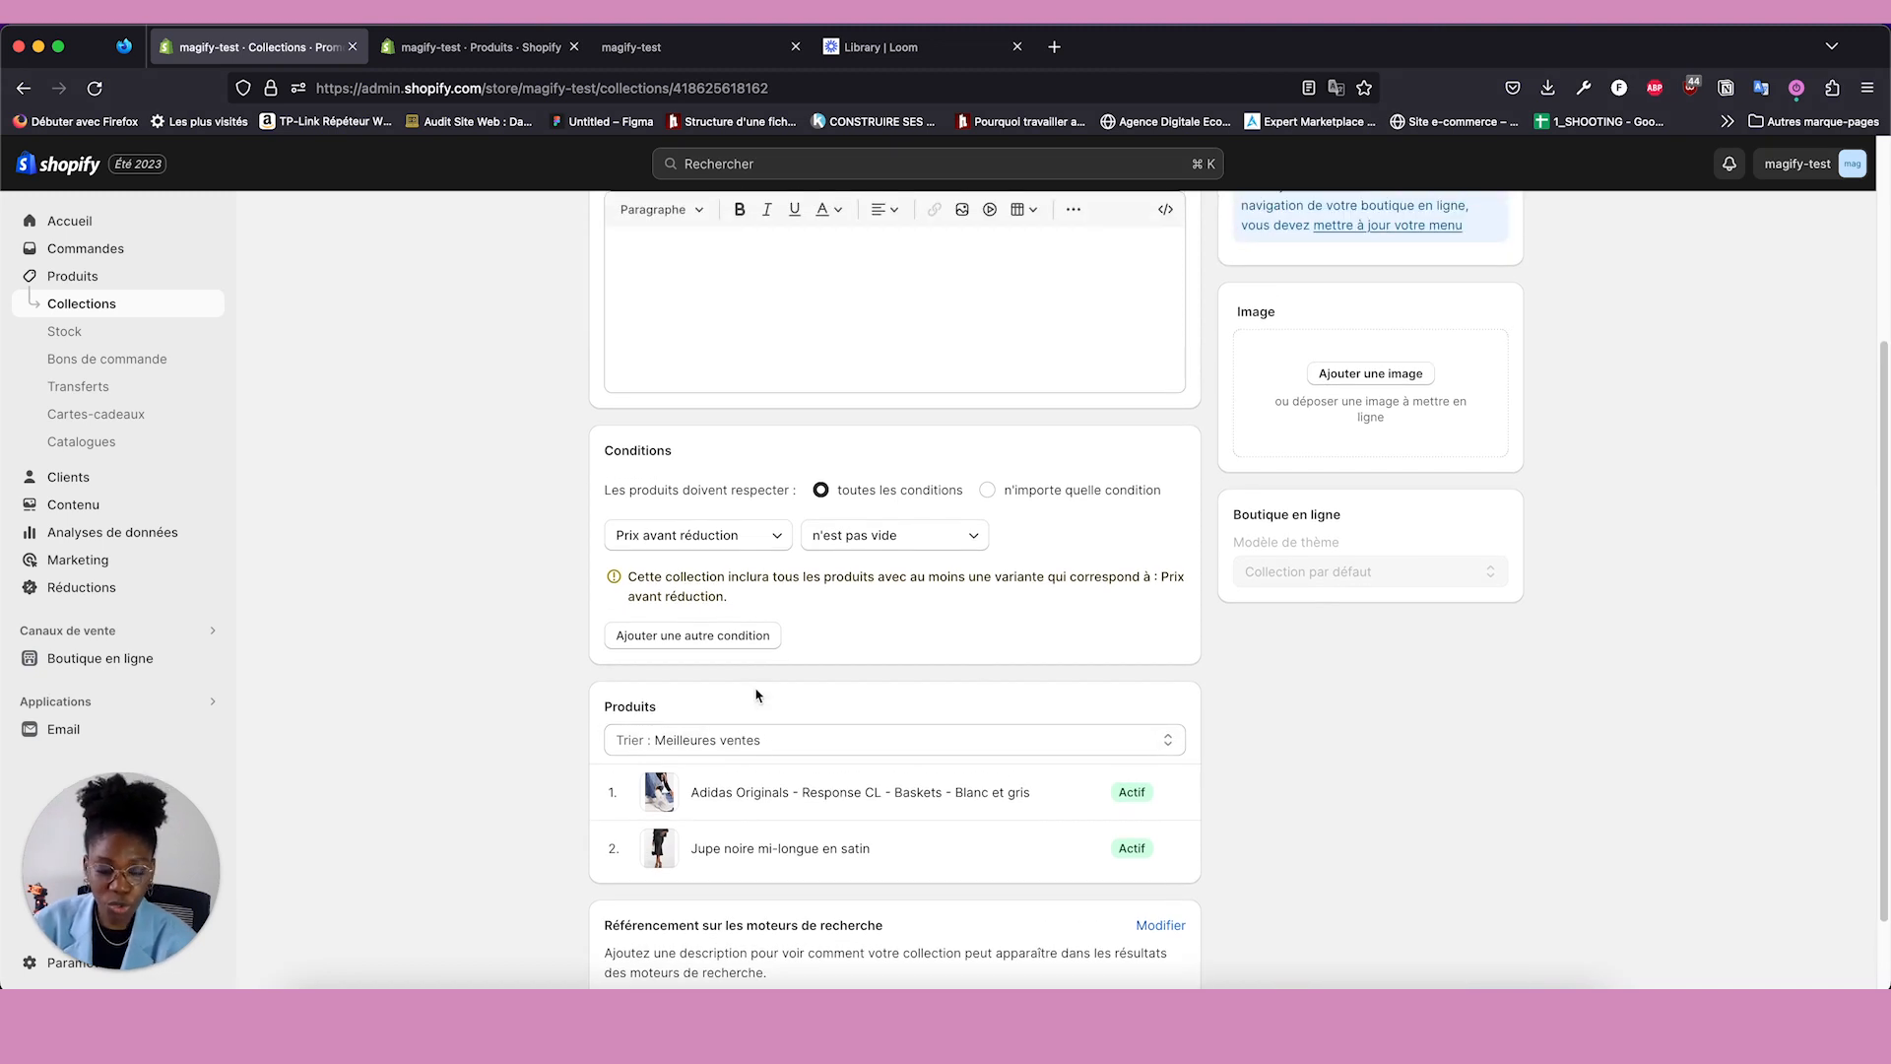
scroll(817, 789, "down", 2)
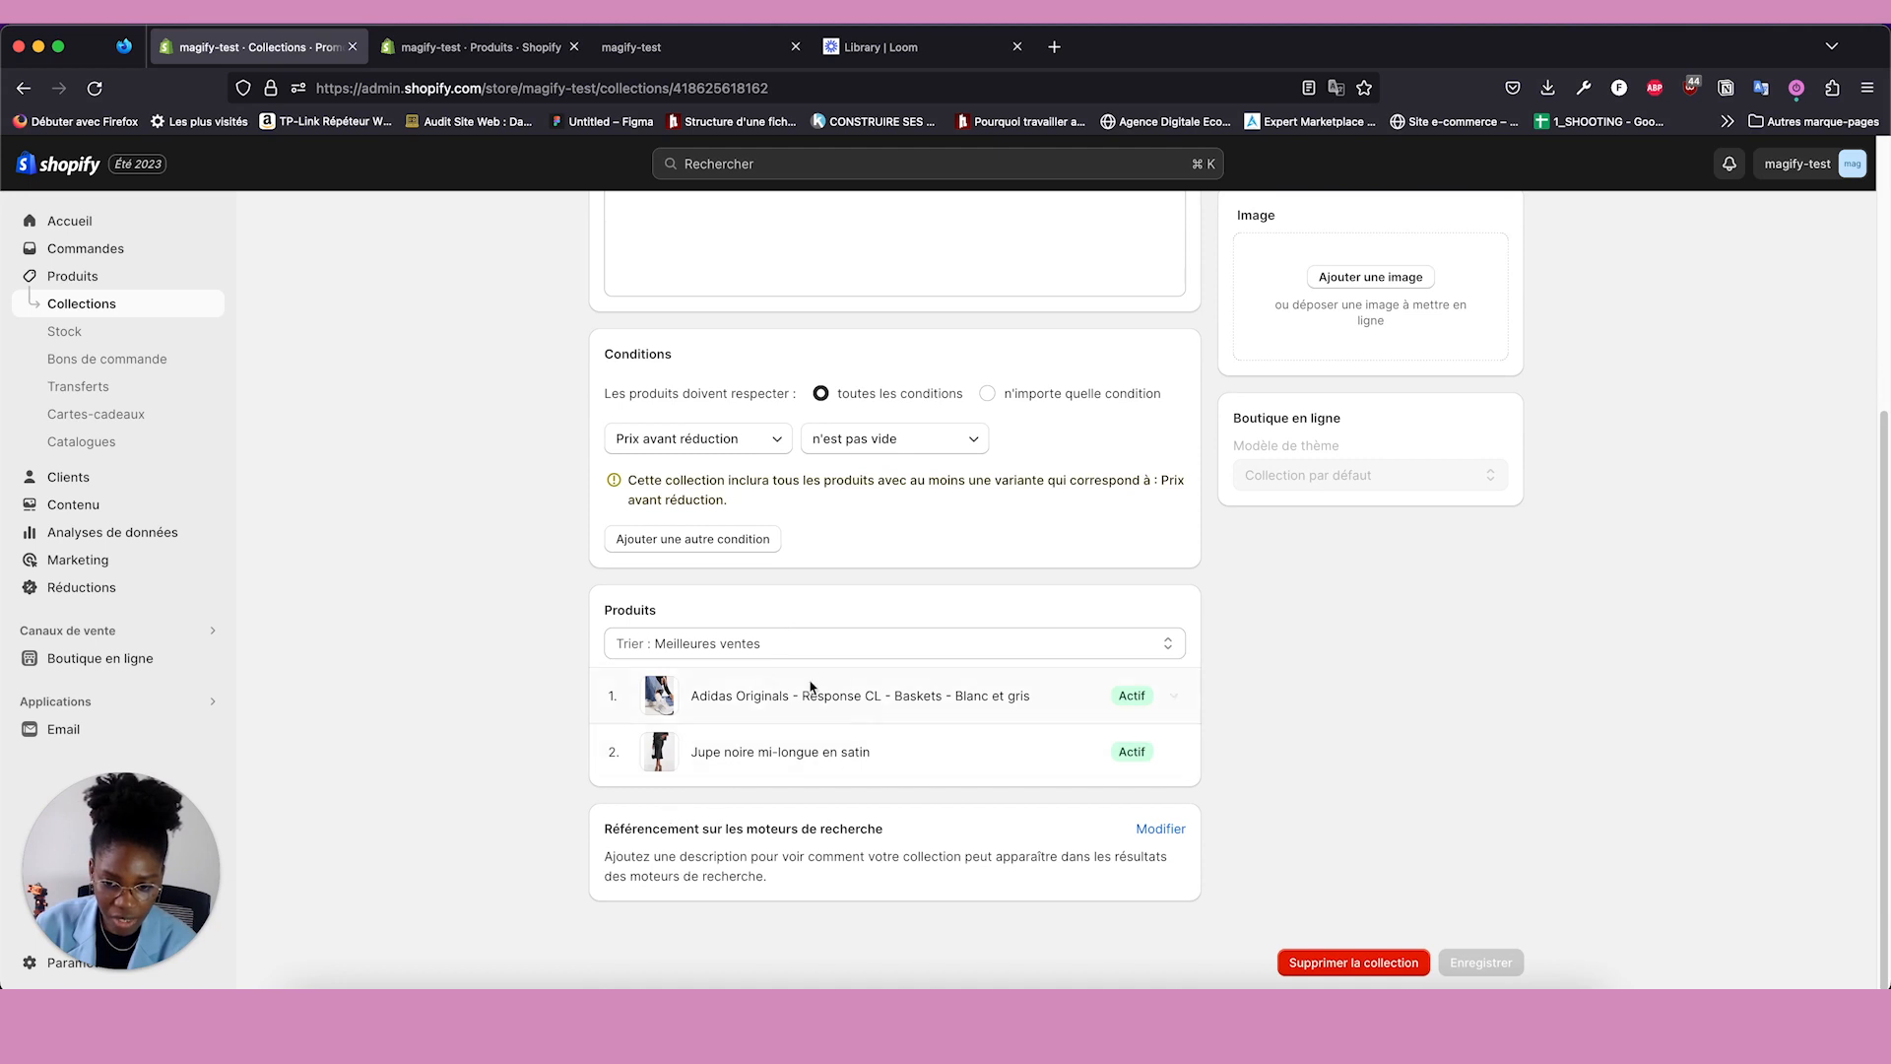
scroll(749, 700, "up", 1)
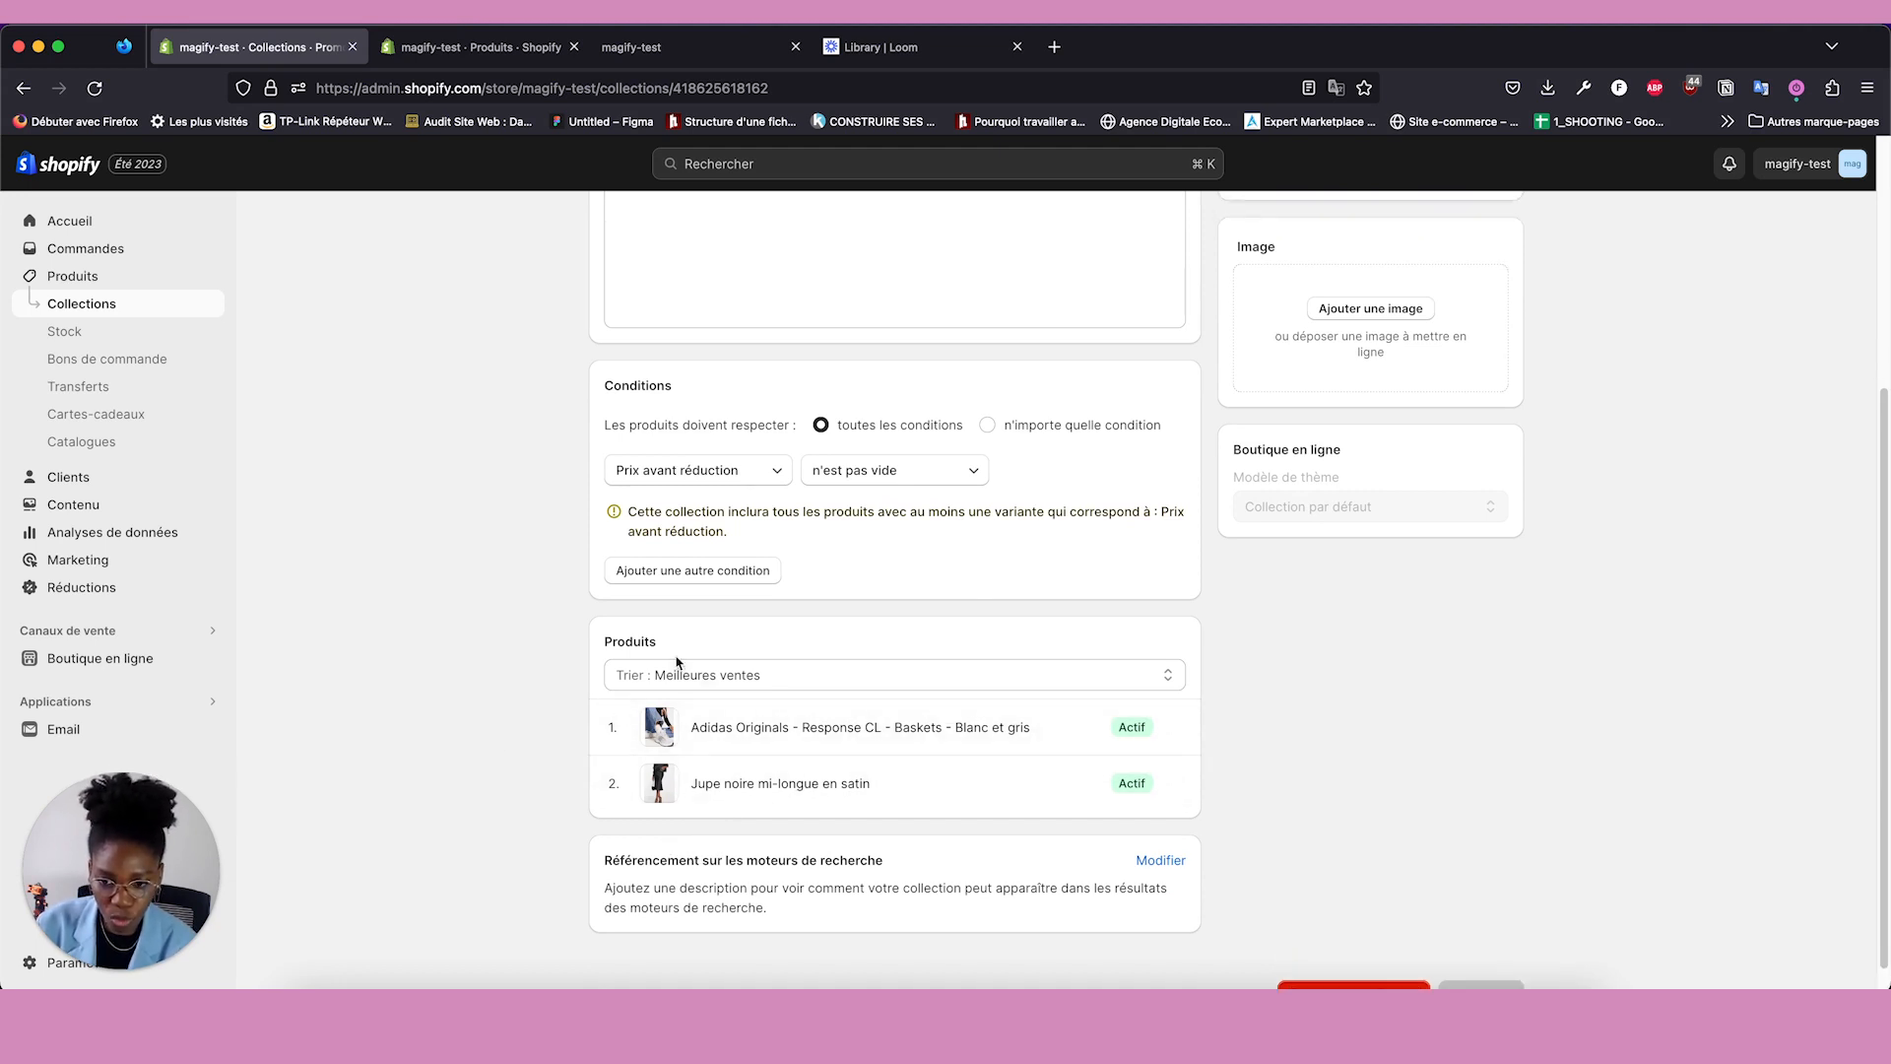
left_click(726, 676)
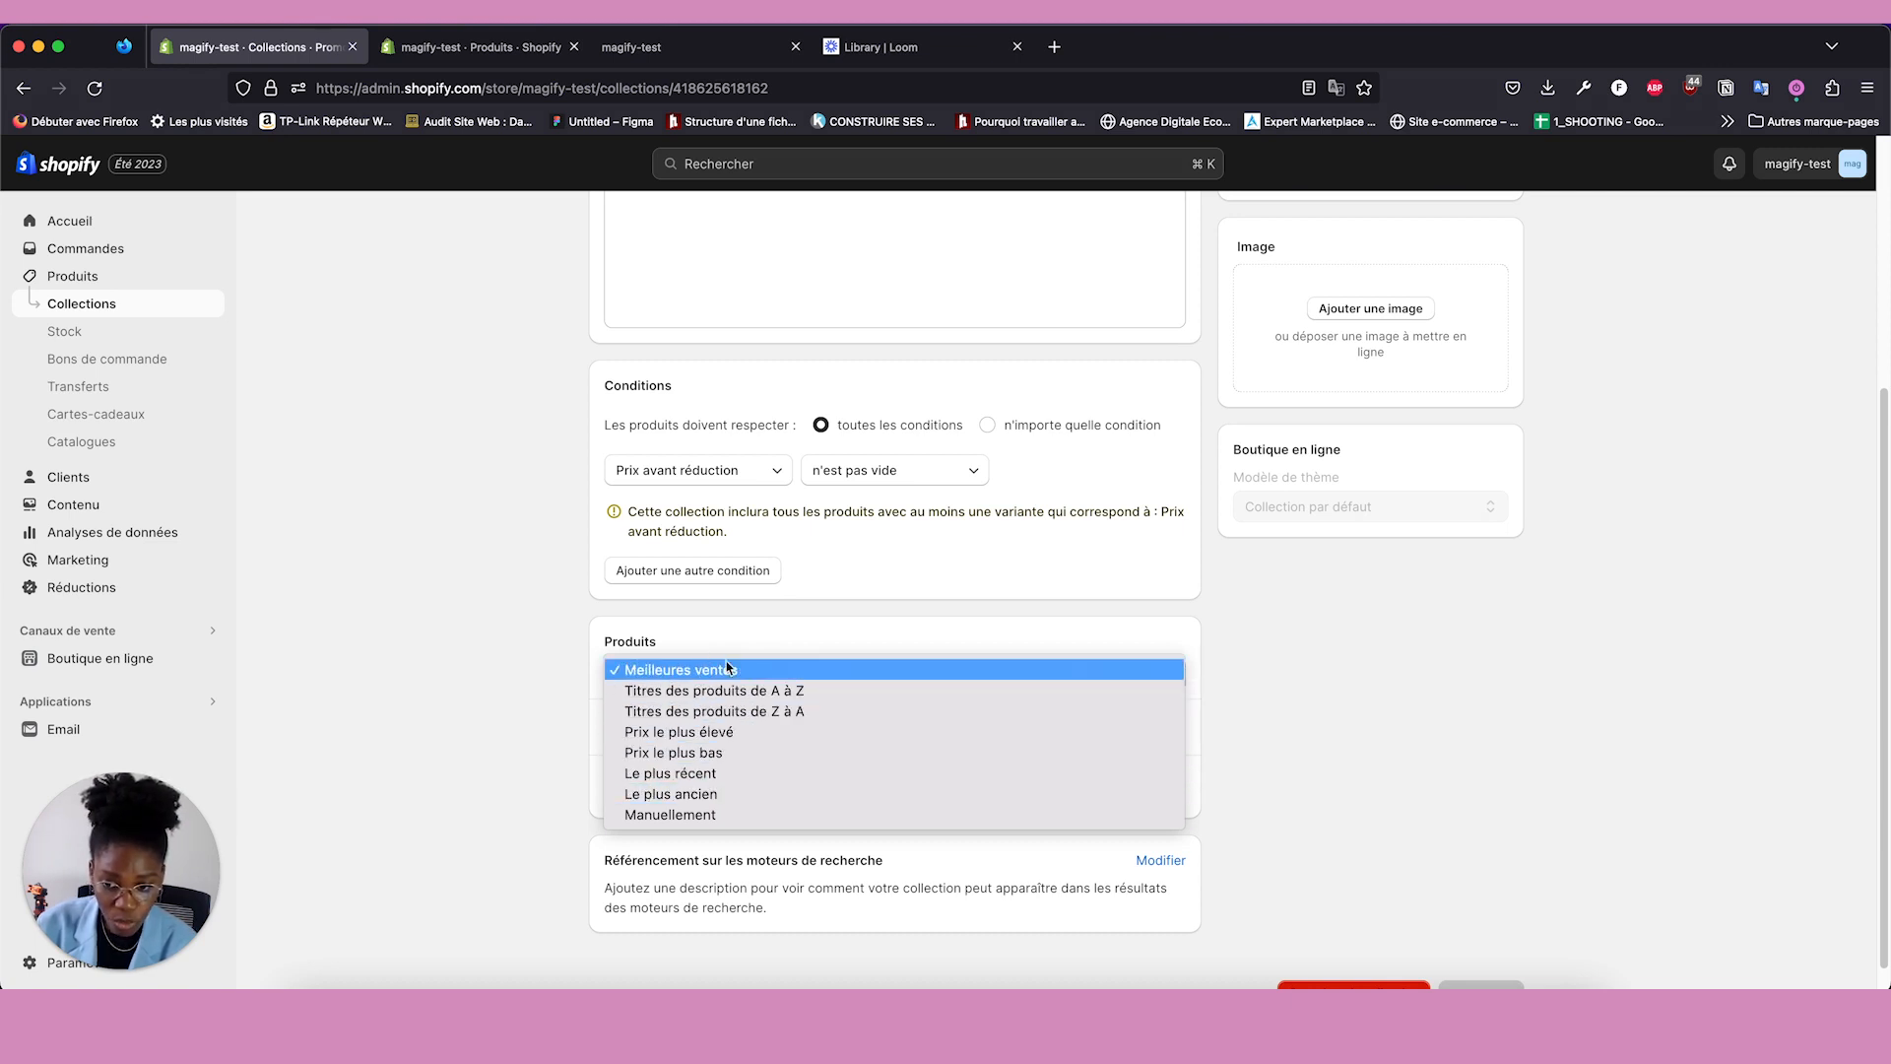
left_click(528, 666)
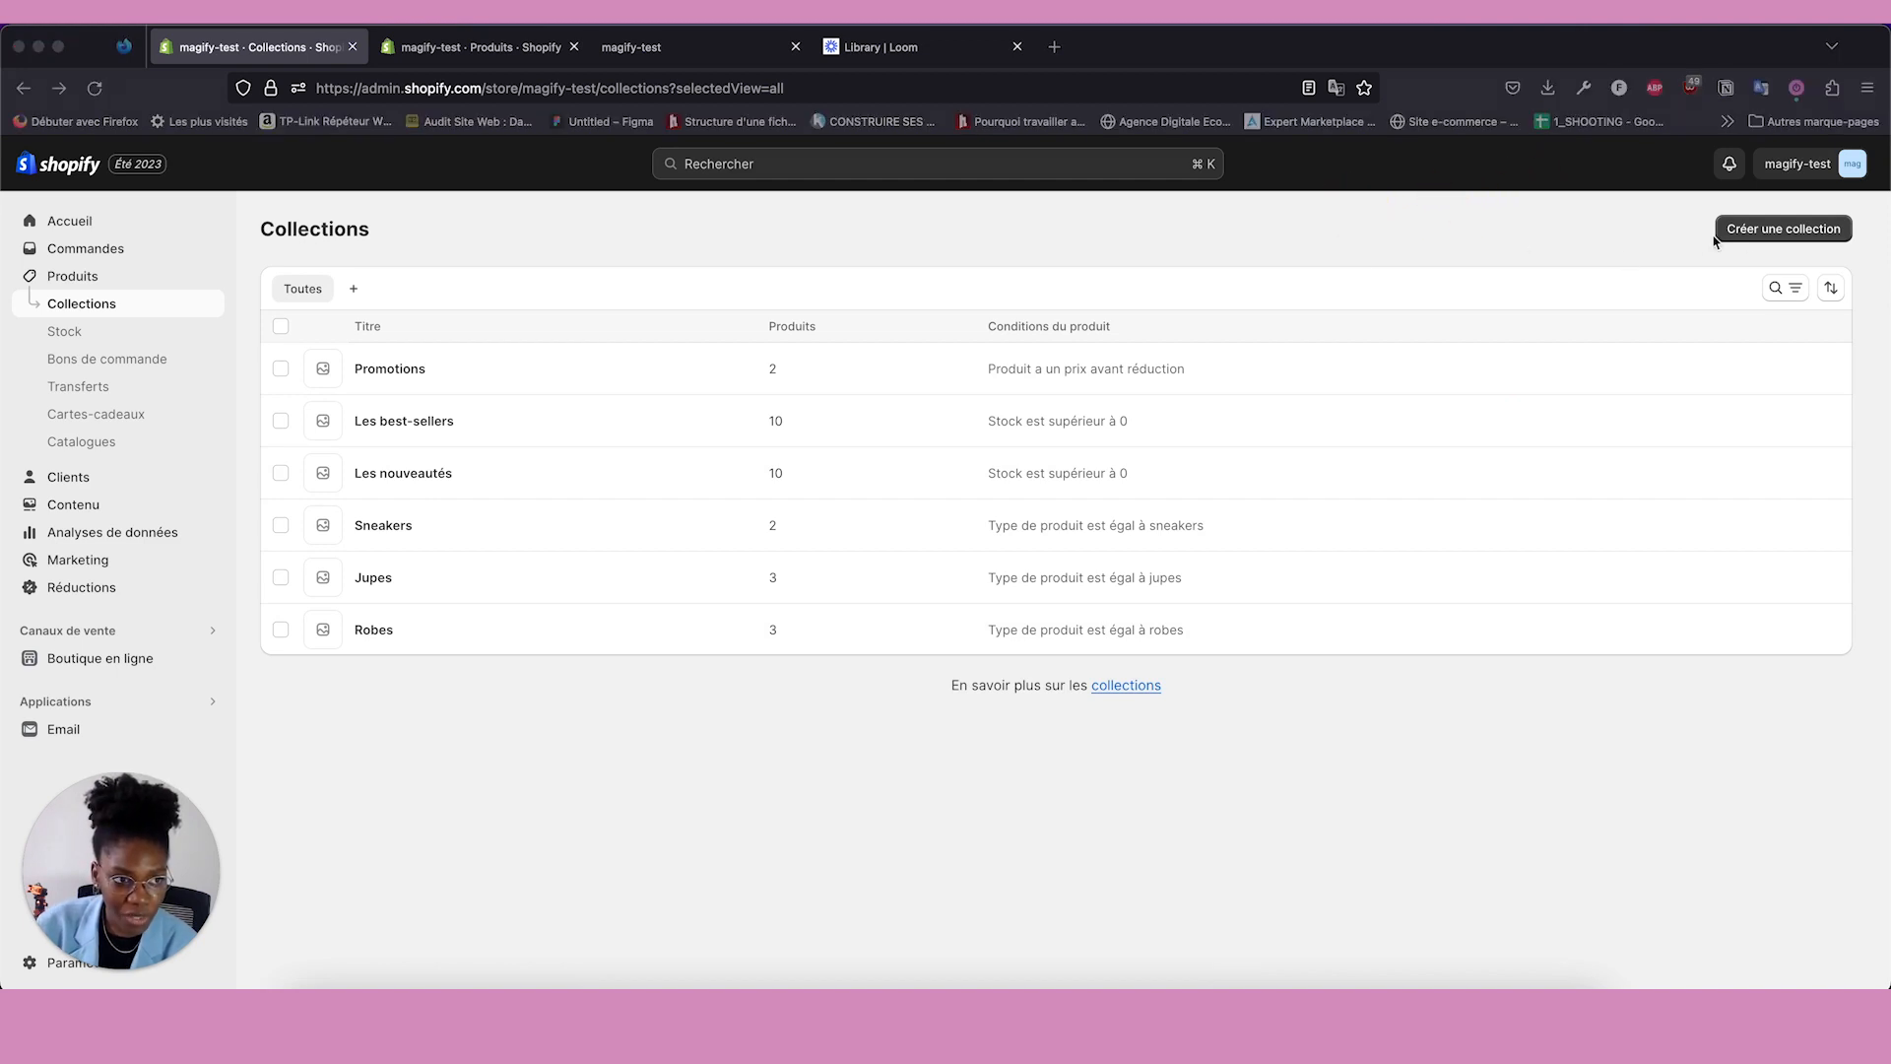
Start another new collection from the collections list, titled "Petits prix".
left_click(1769, 241)
left_click(683, 321)
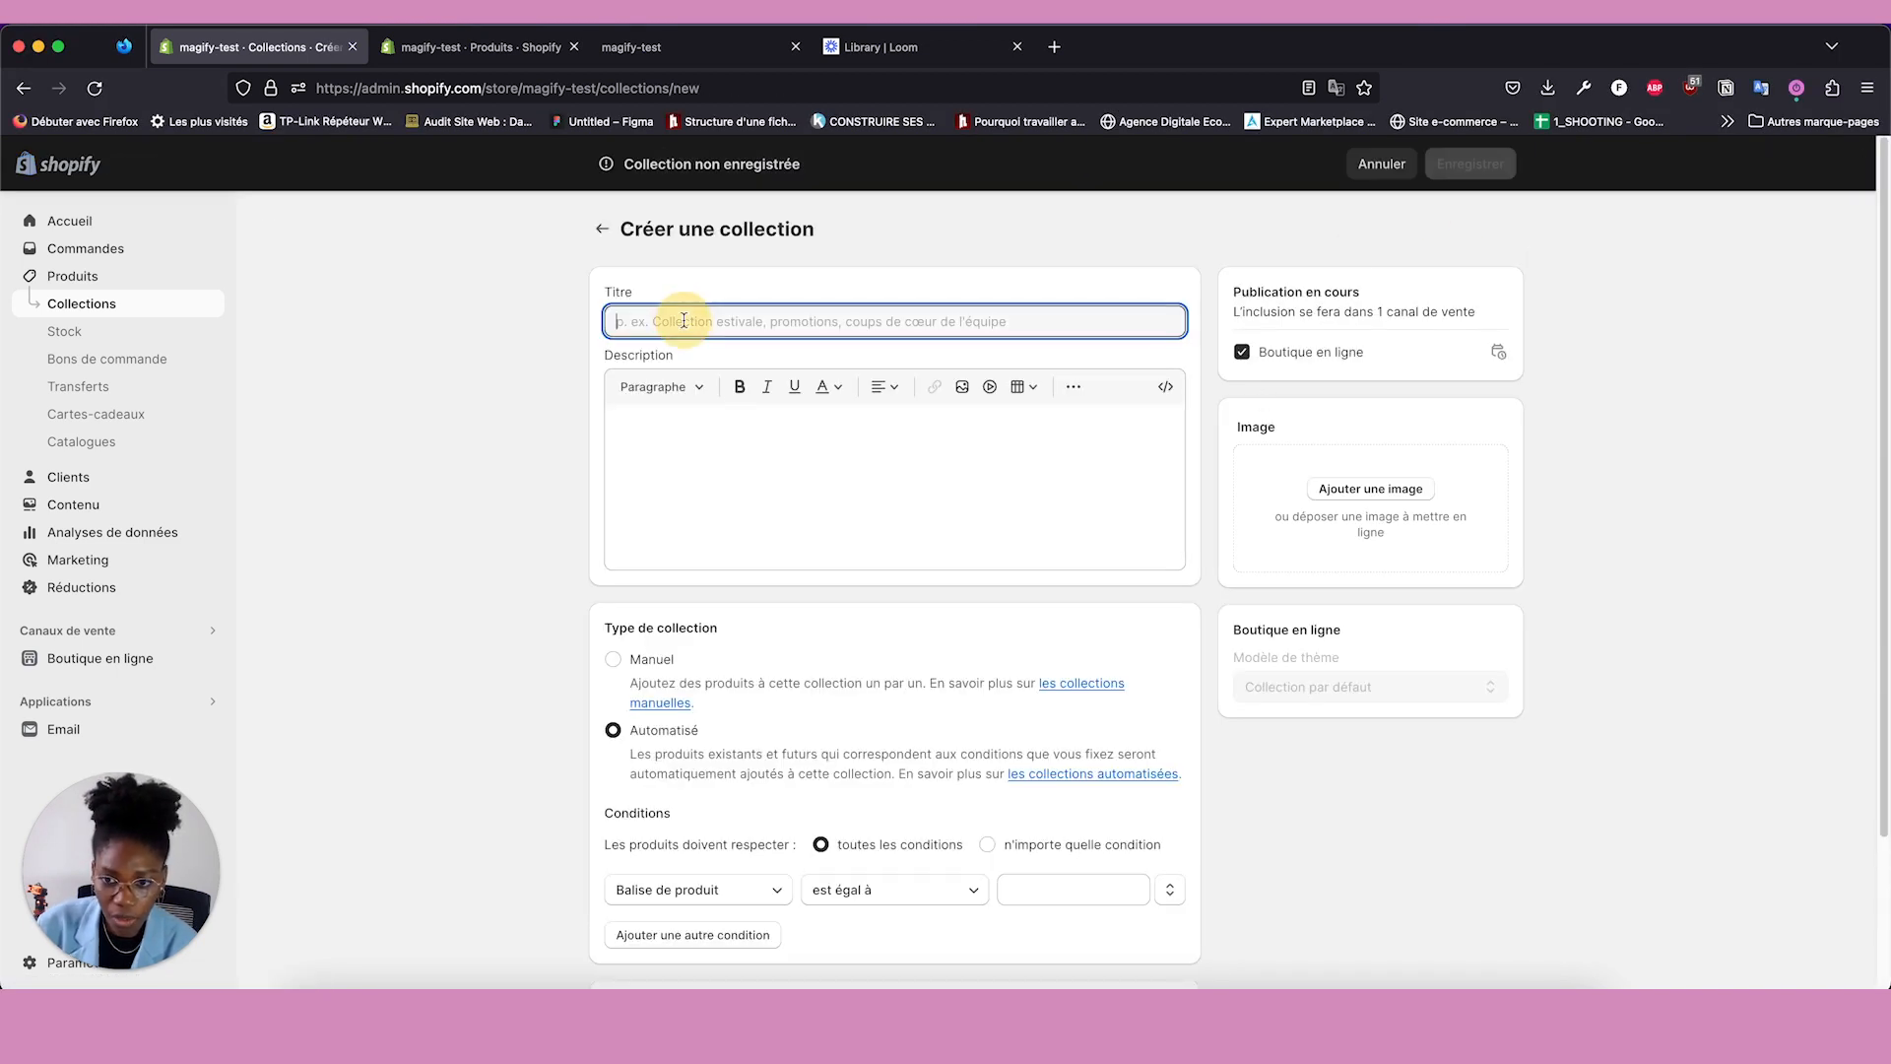
type("P")
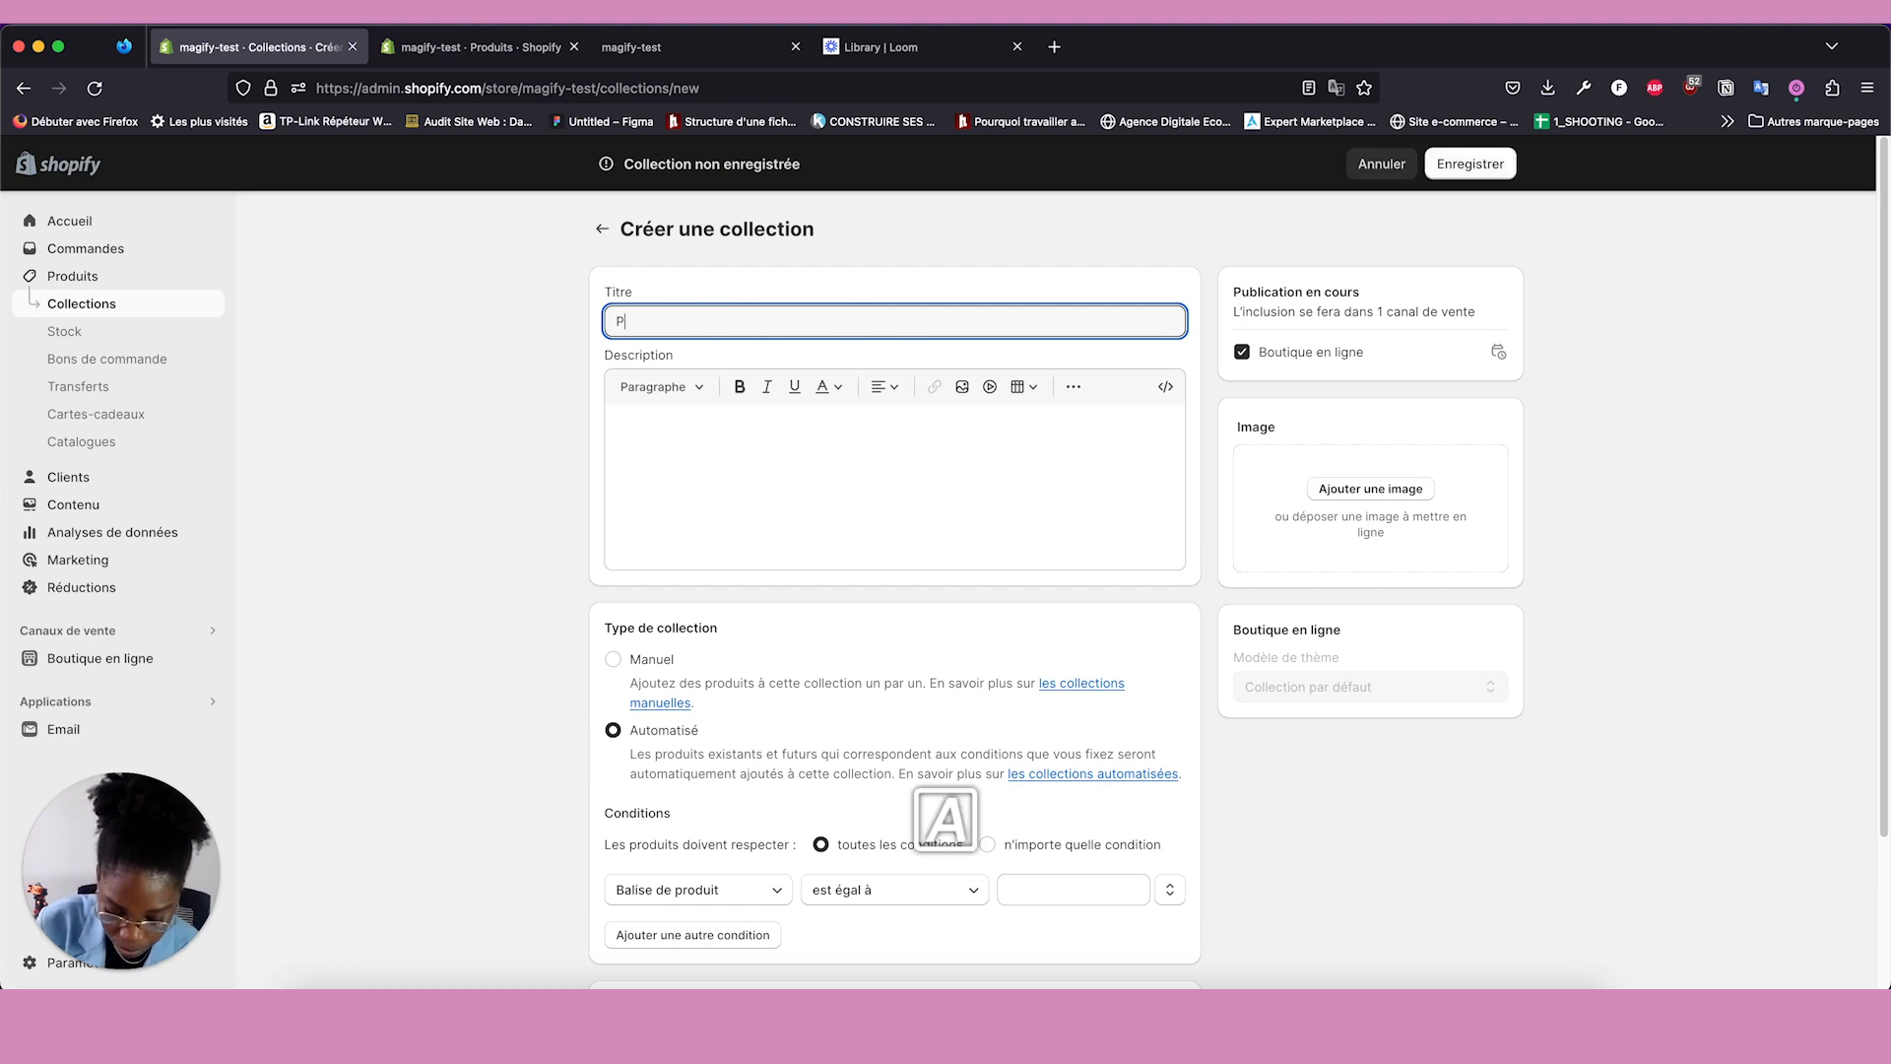
type("etits pr")
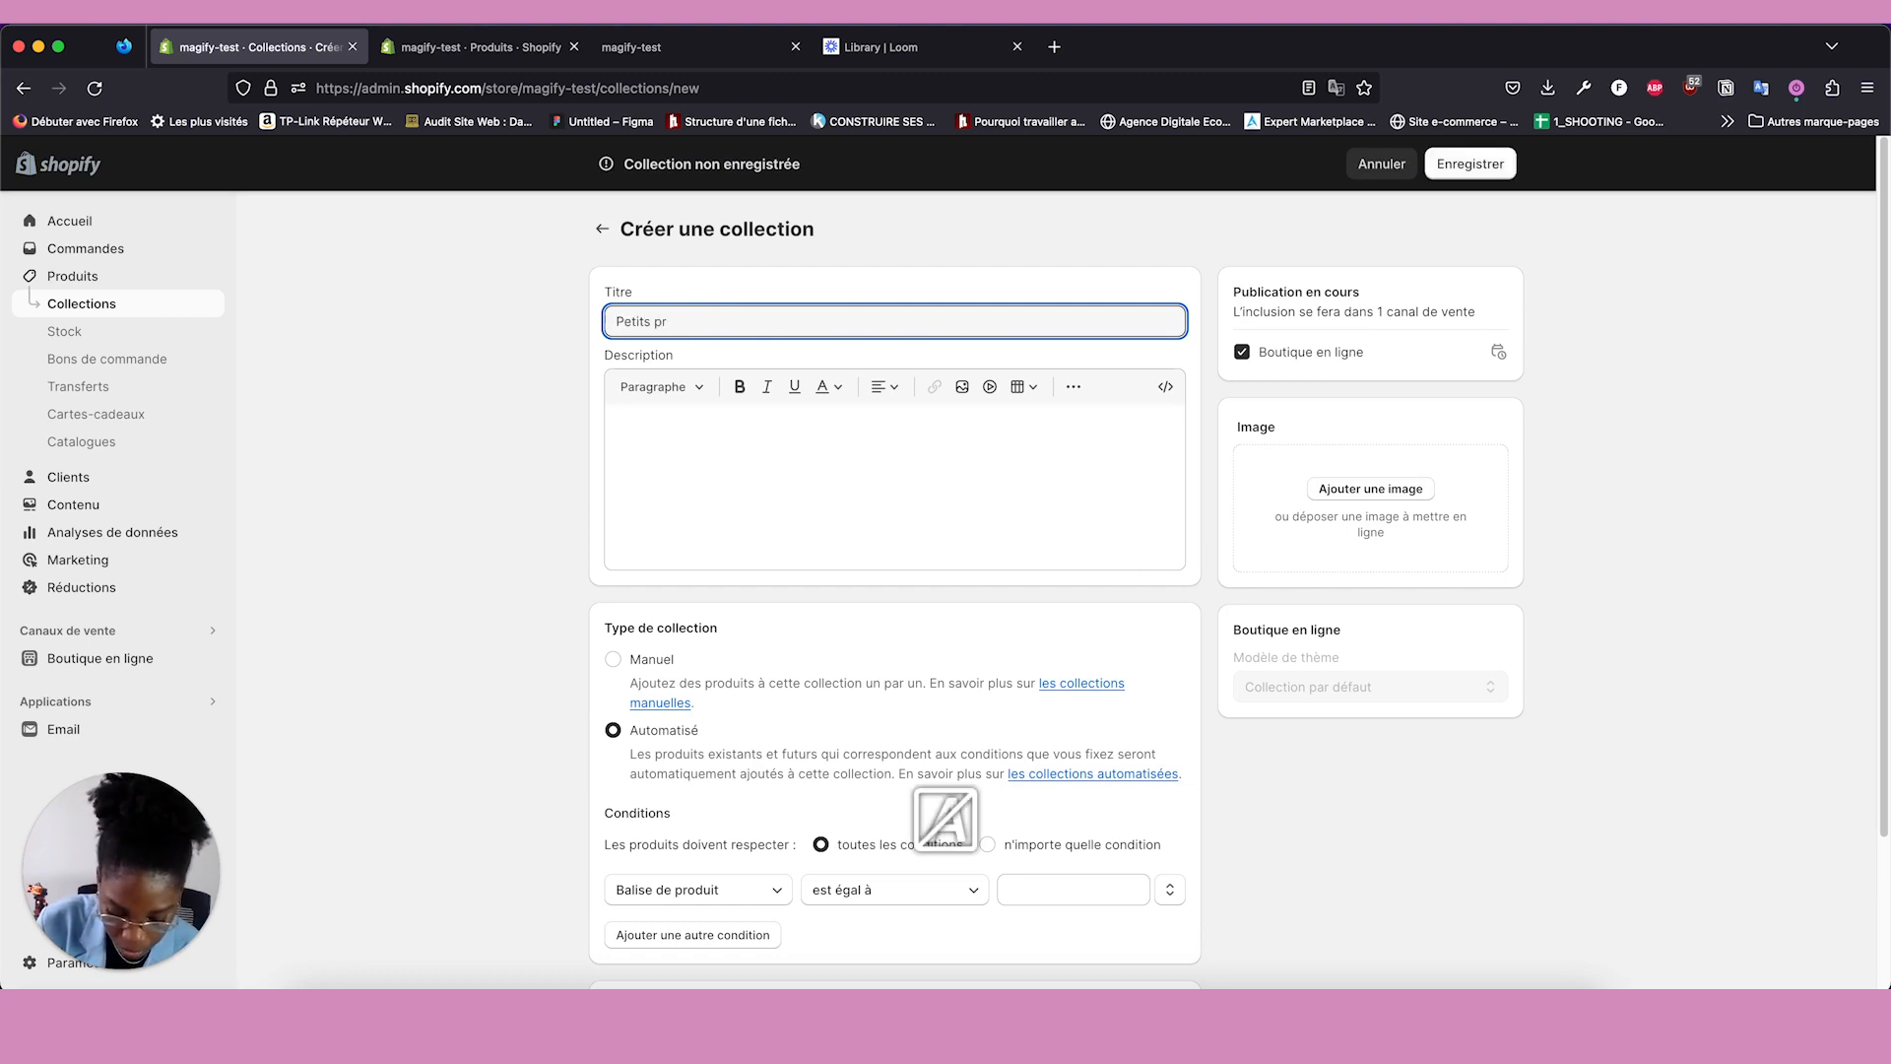
type("o")
Set the "Petits prix" collection's condition to "Prix est inférieur à" 30 €.
scroll(450, 746, "down", 3)
left_click(621, 721)
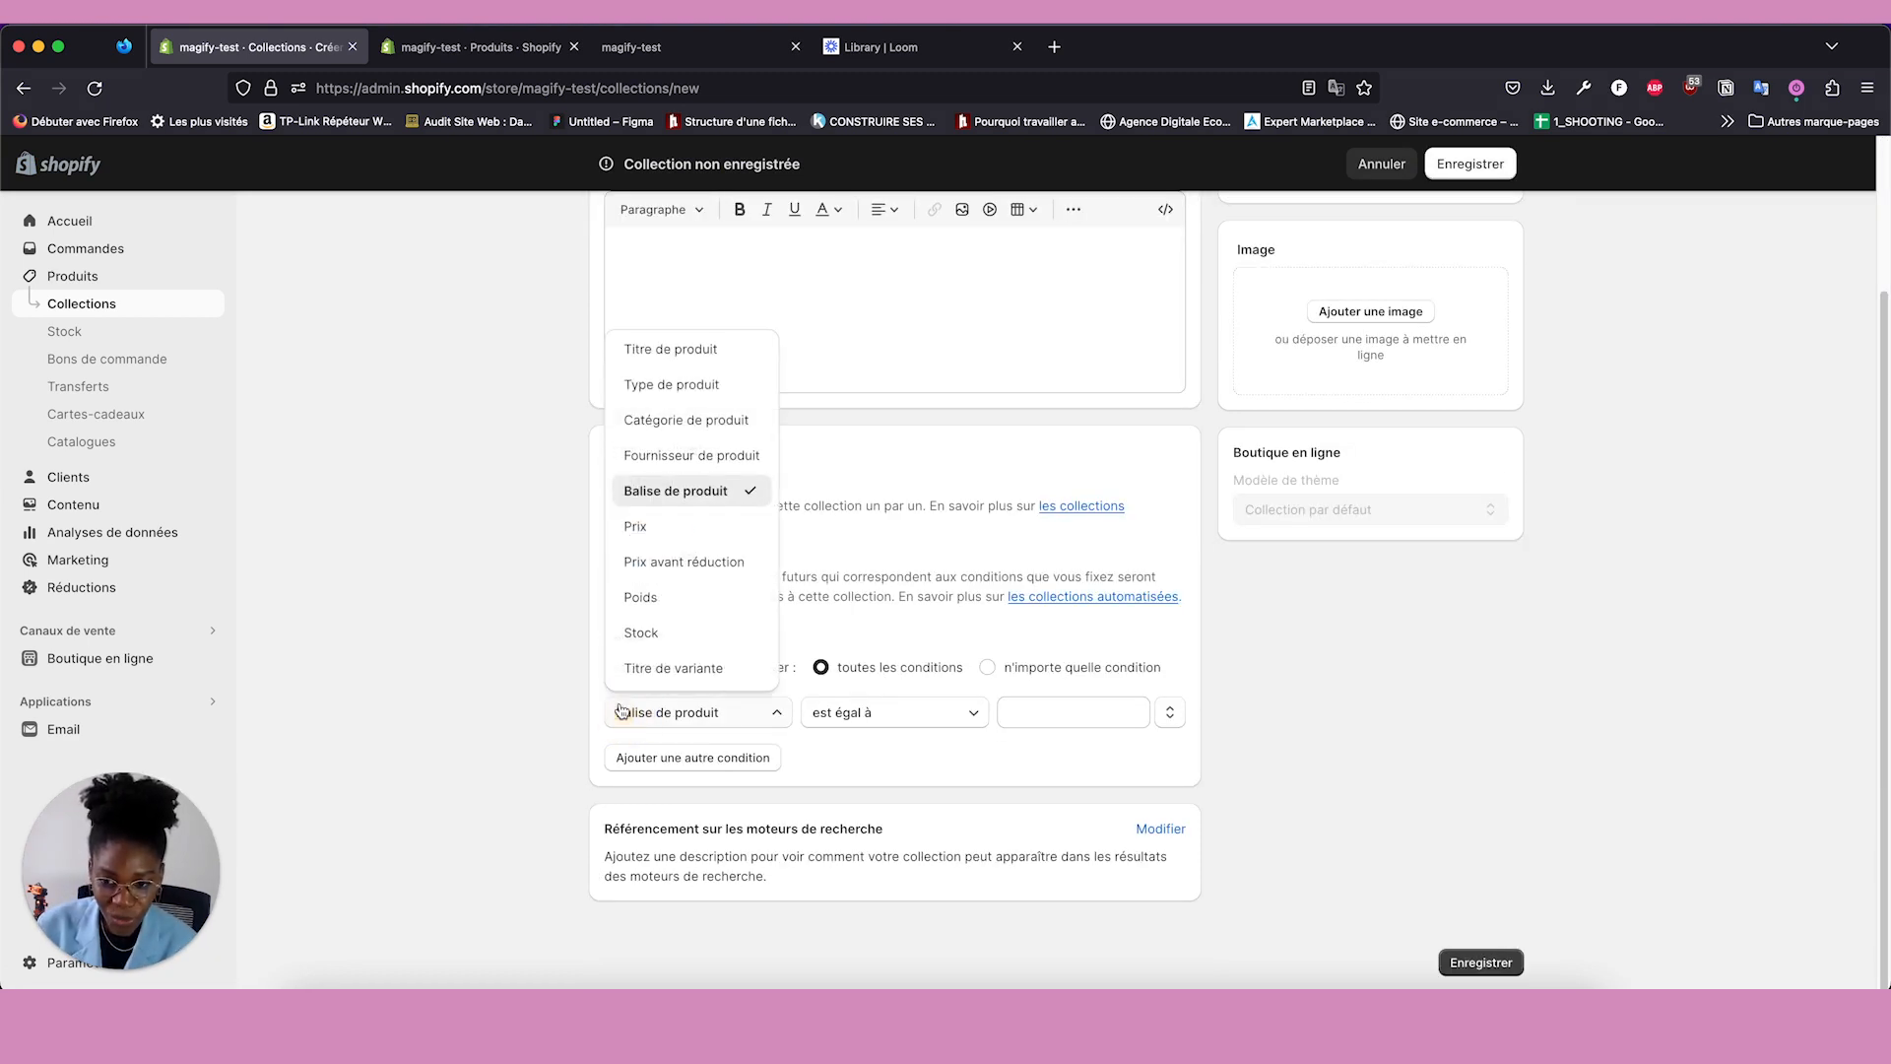
left_click(641, 527)
left_click(915, 712)
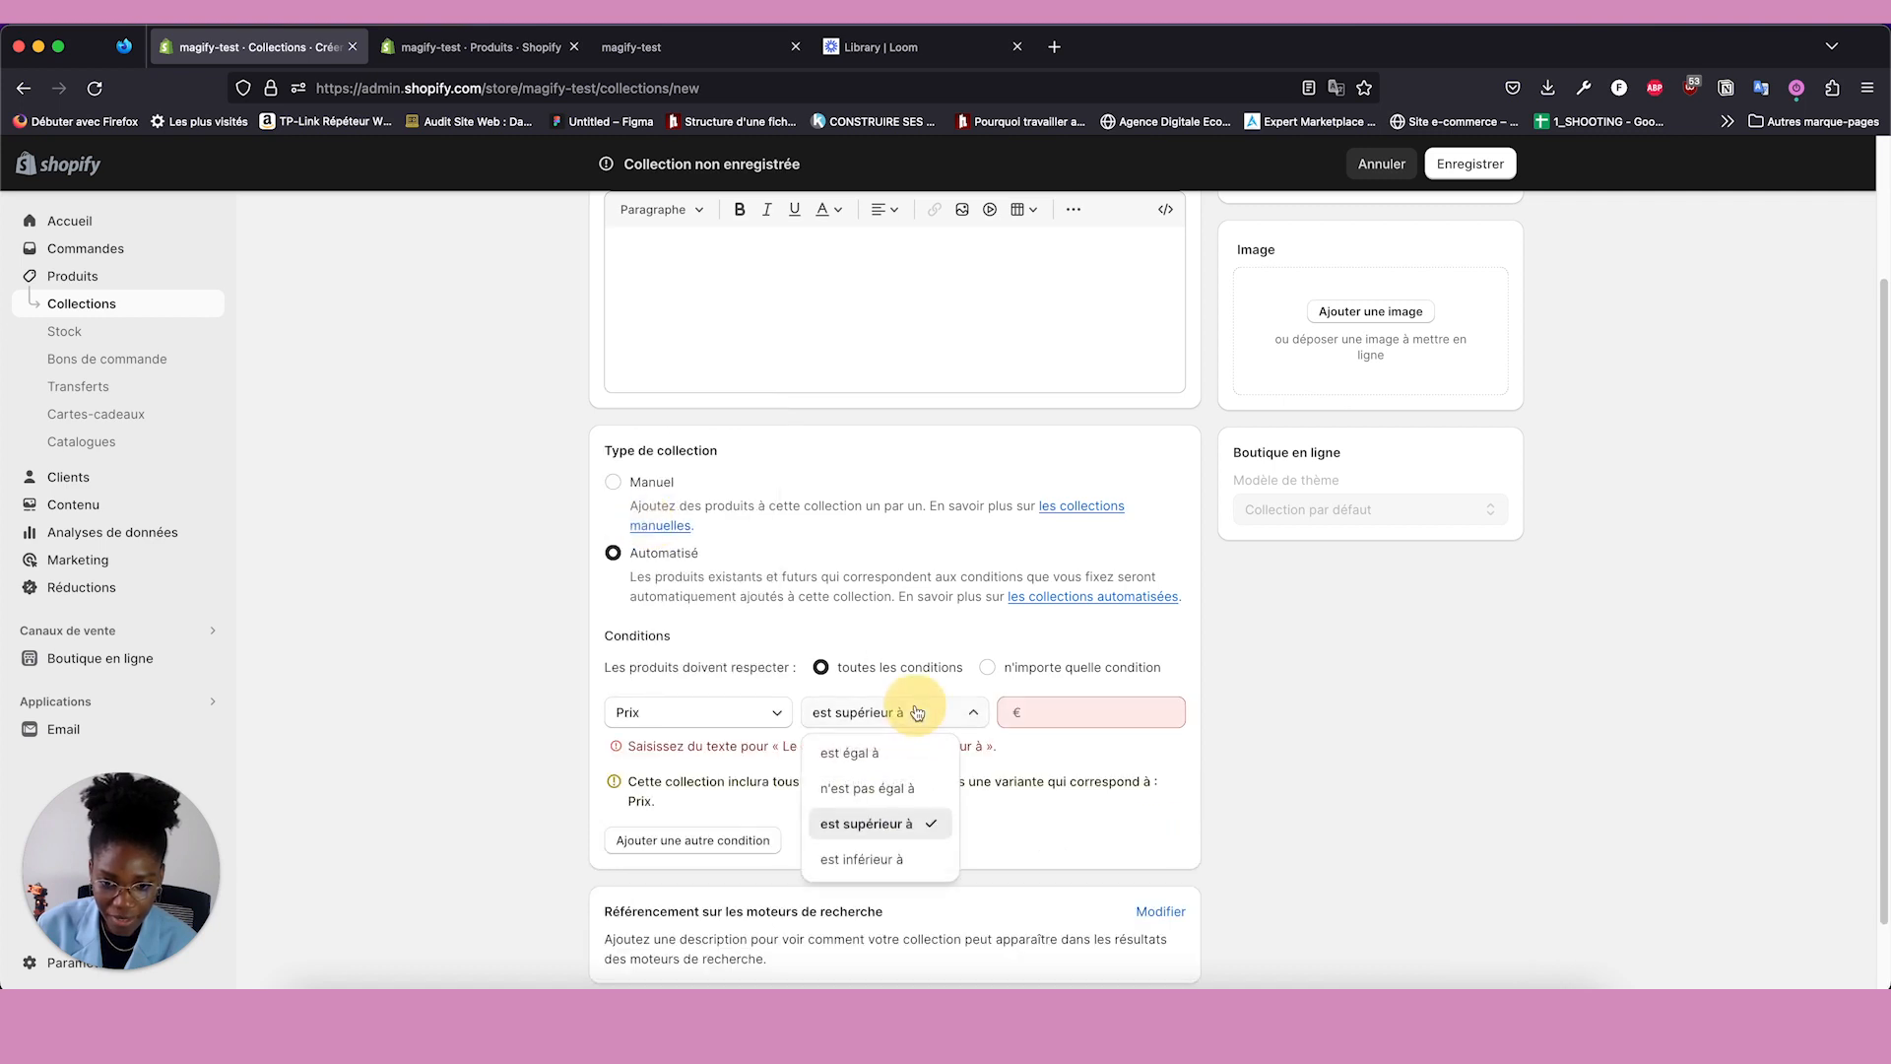
left_click(902, 860)
left_click(1044, 712)
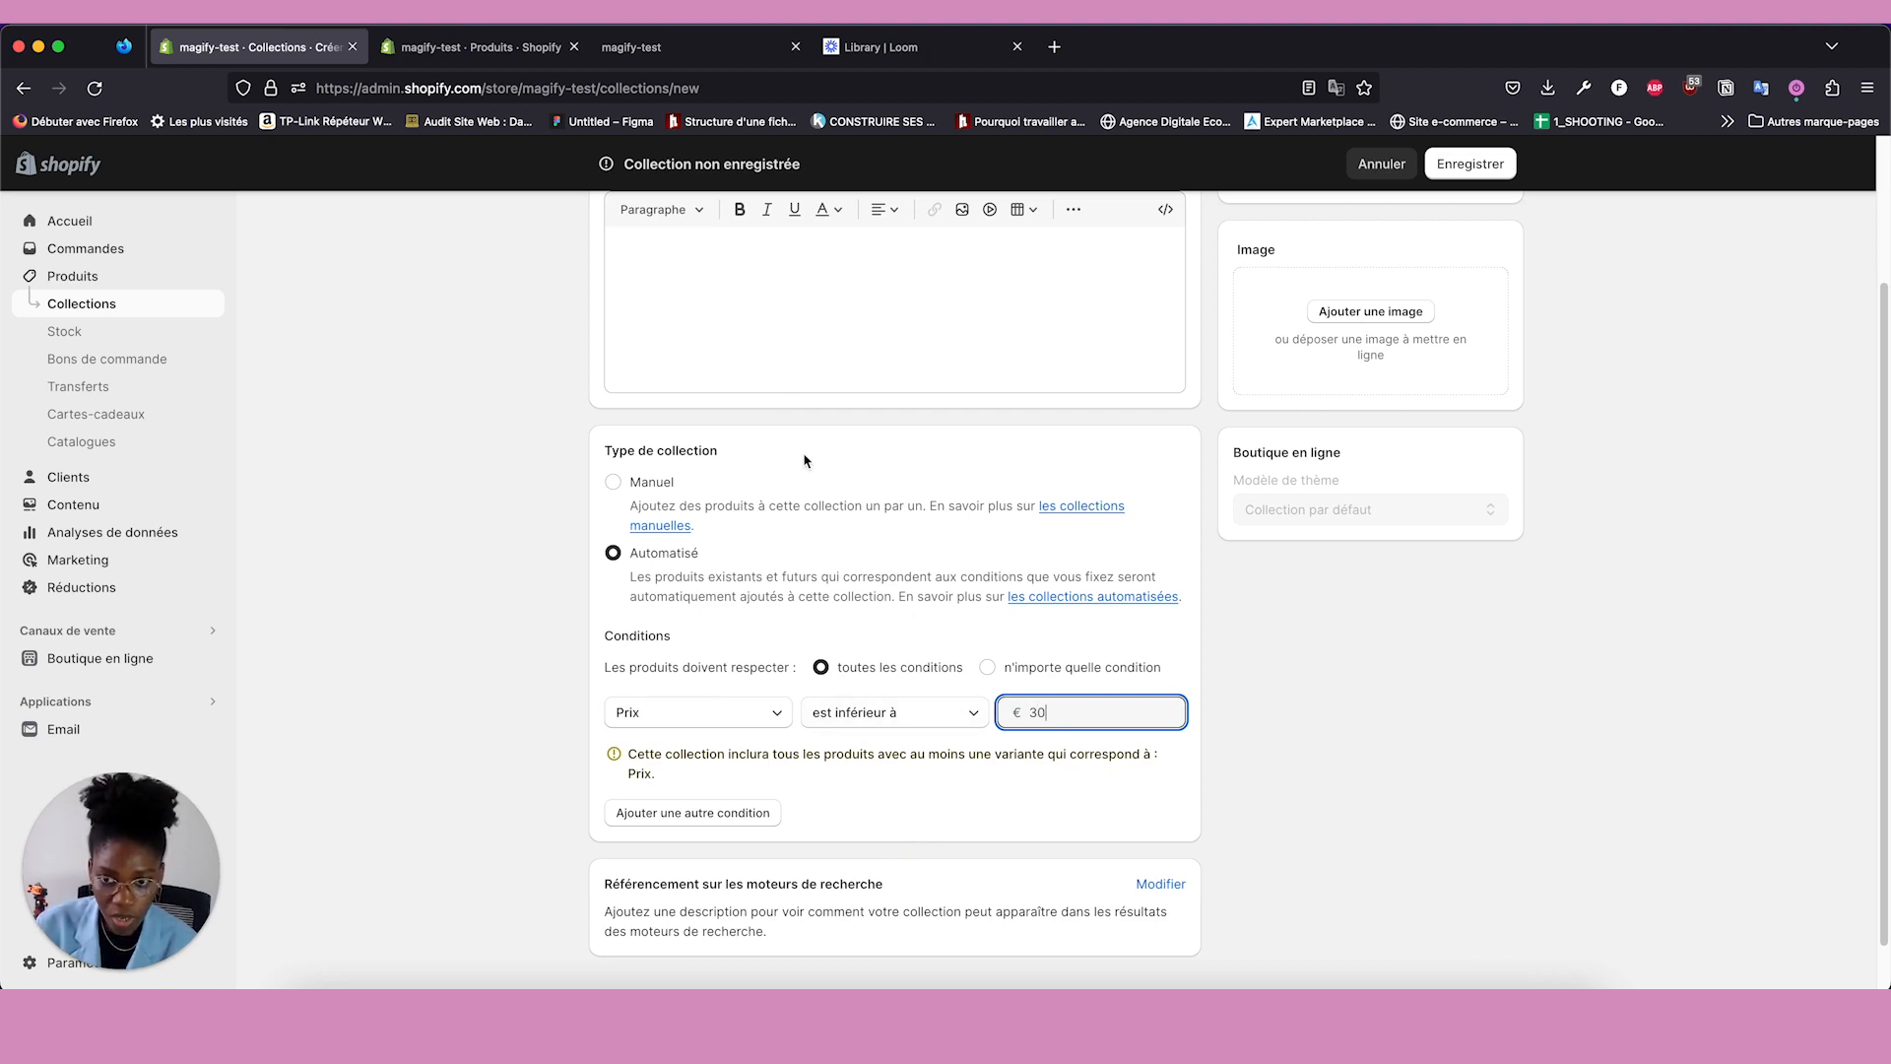
Save the "Petits prix" collection and check which products it includes.
scroll(729, 433, "up", 3)
left_click(1467, 165)
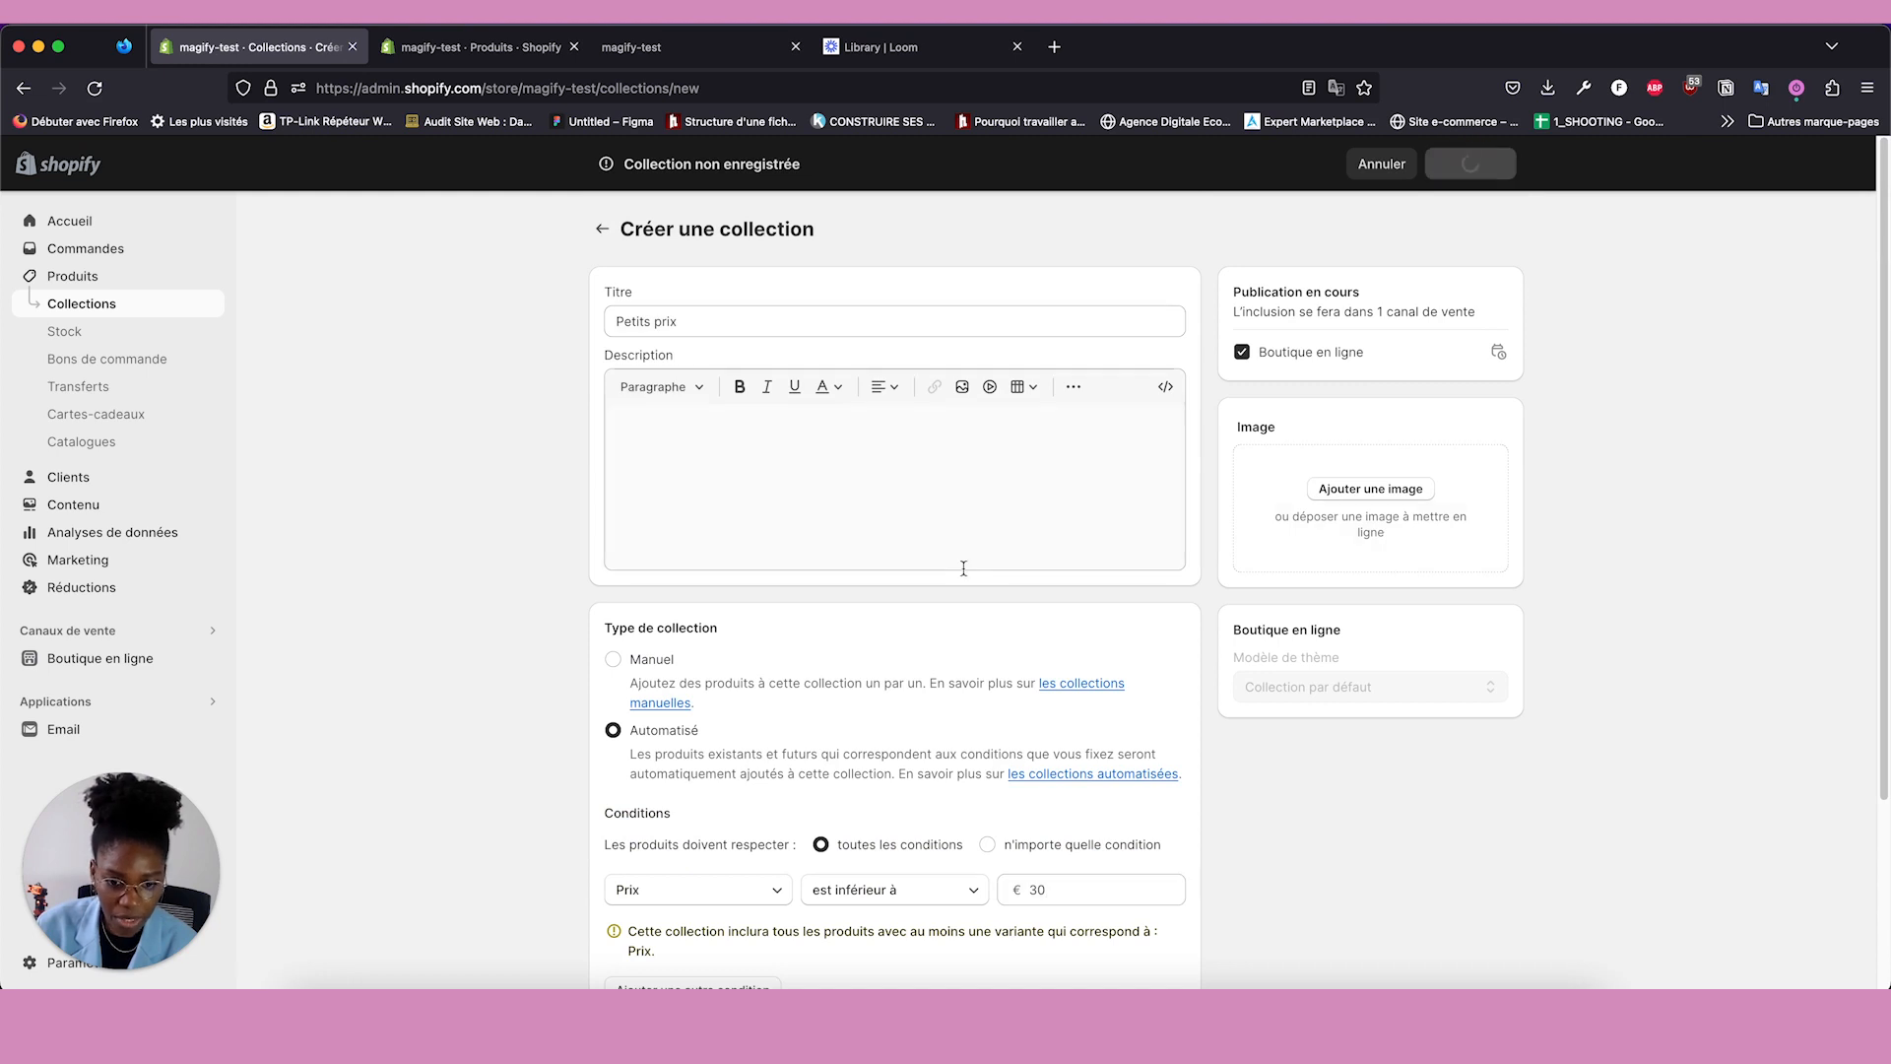
scroll(472, 616, "down", 5)
scroll(472, 616, "down", 2)
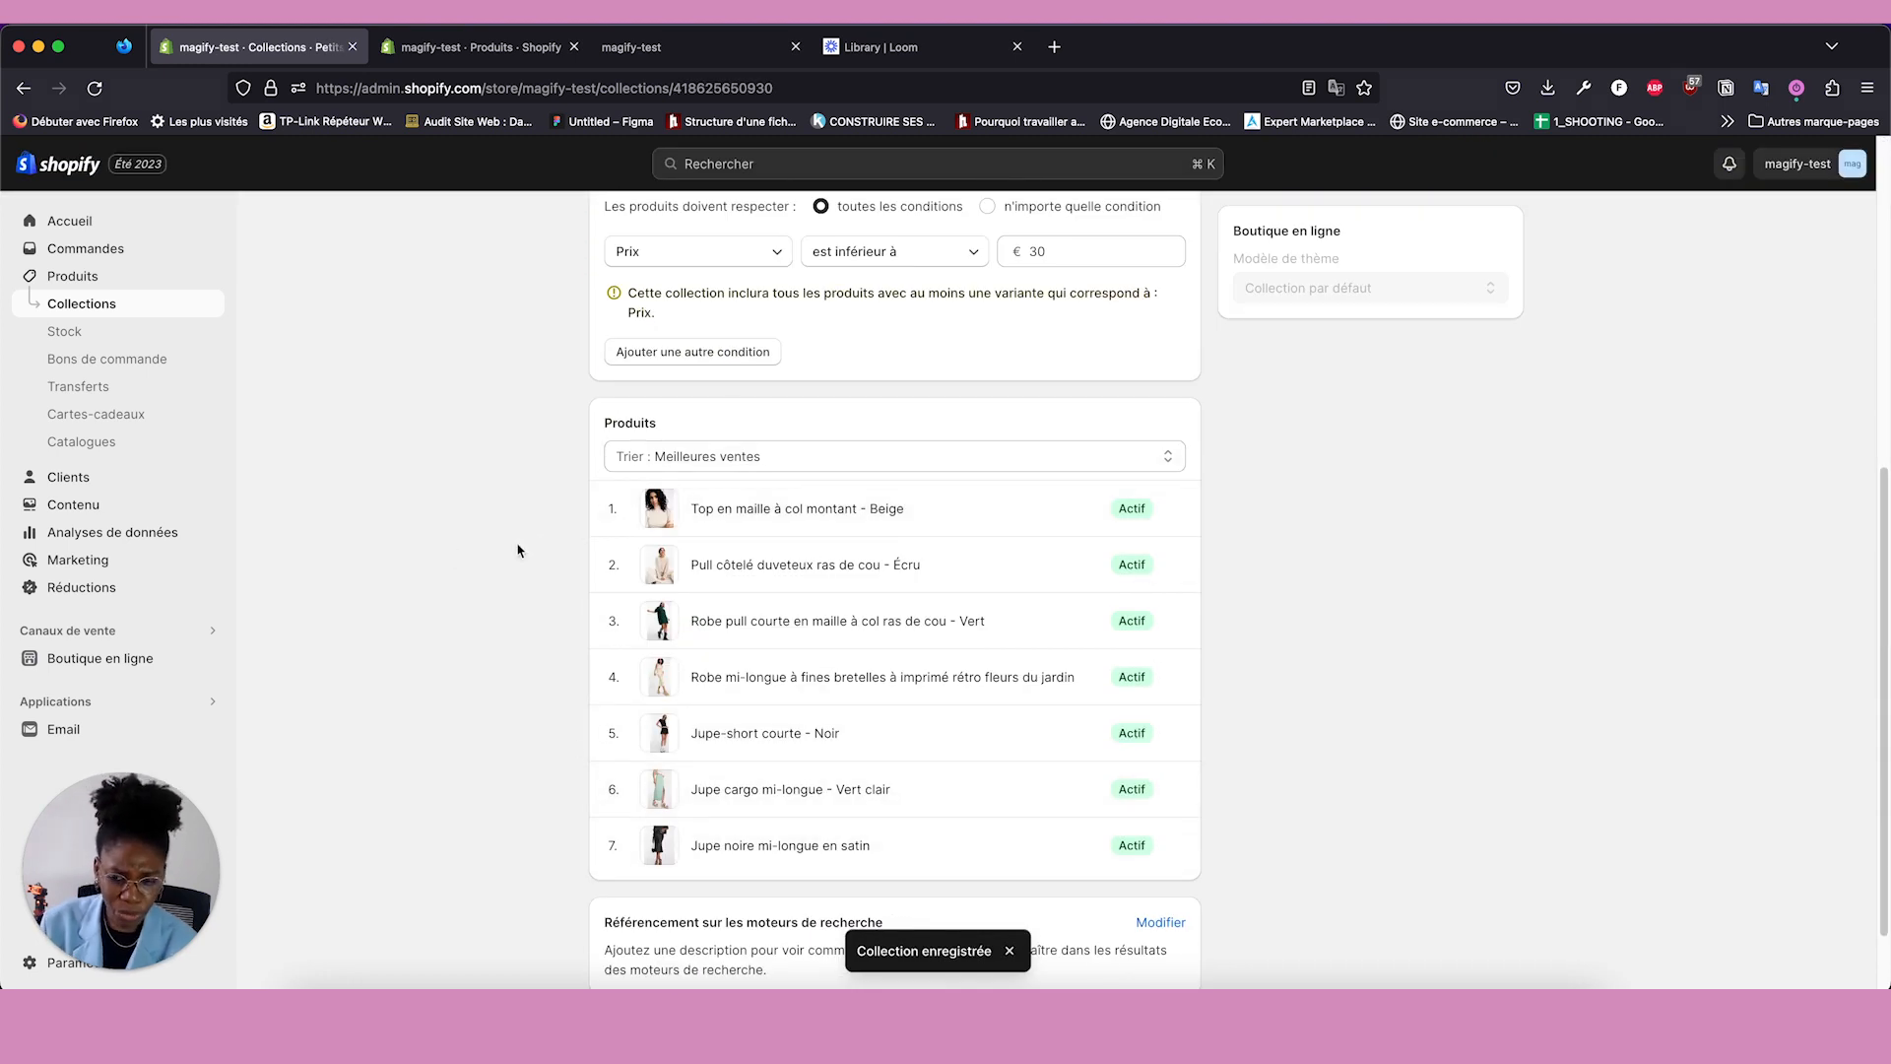
scroll(518, 550, "up", 10)
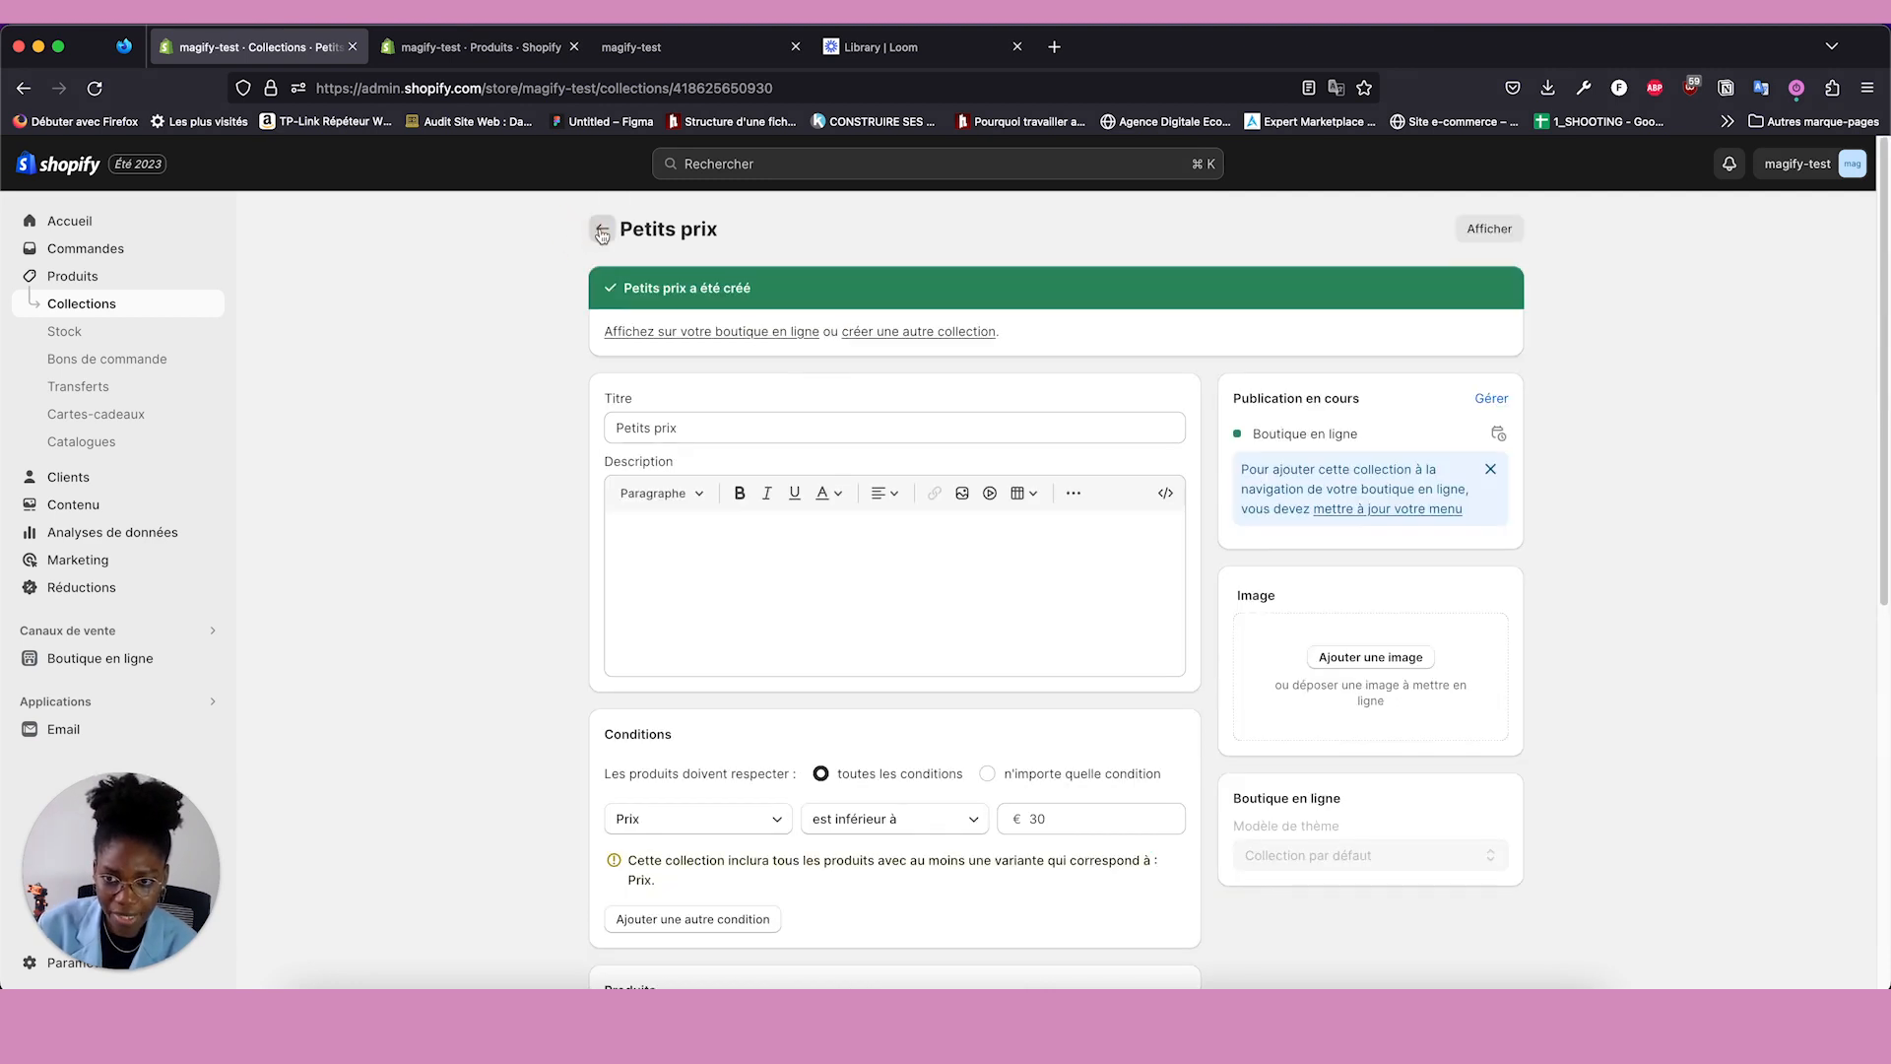
Start another new collection from the collections list, titled "Collection estivale".
left_click(596, 229)
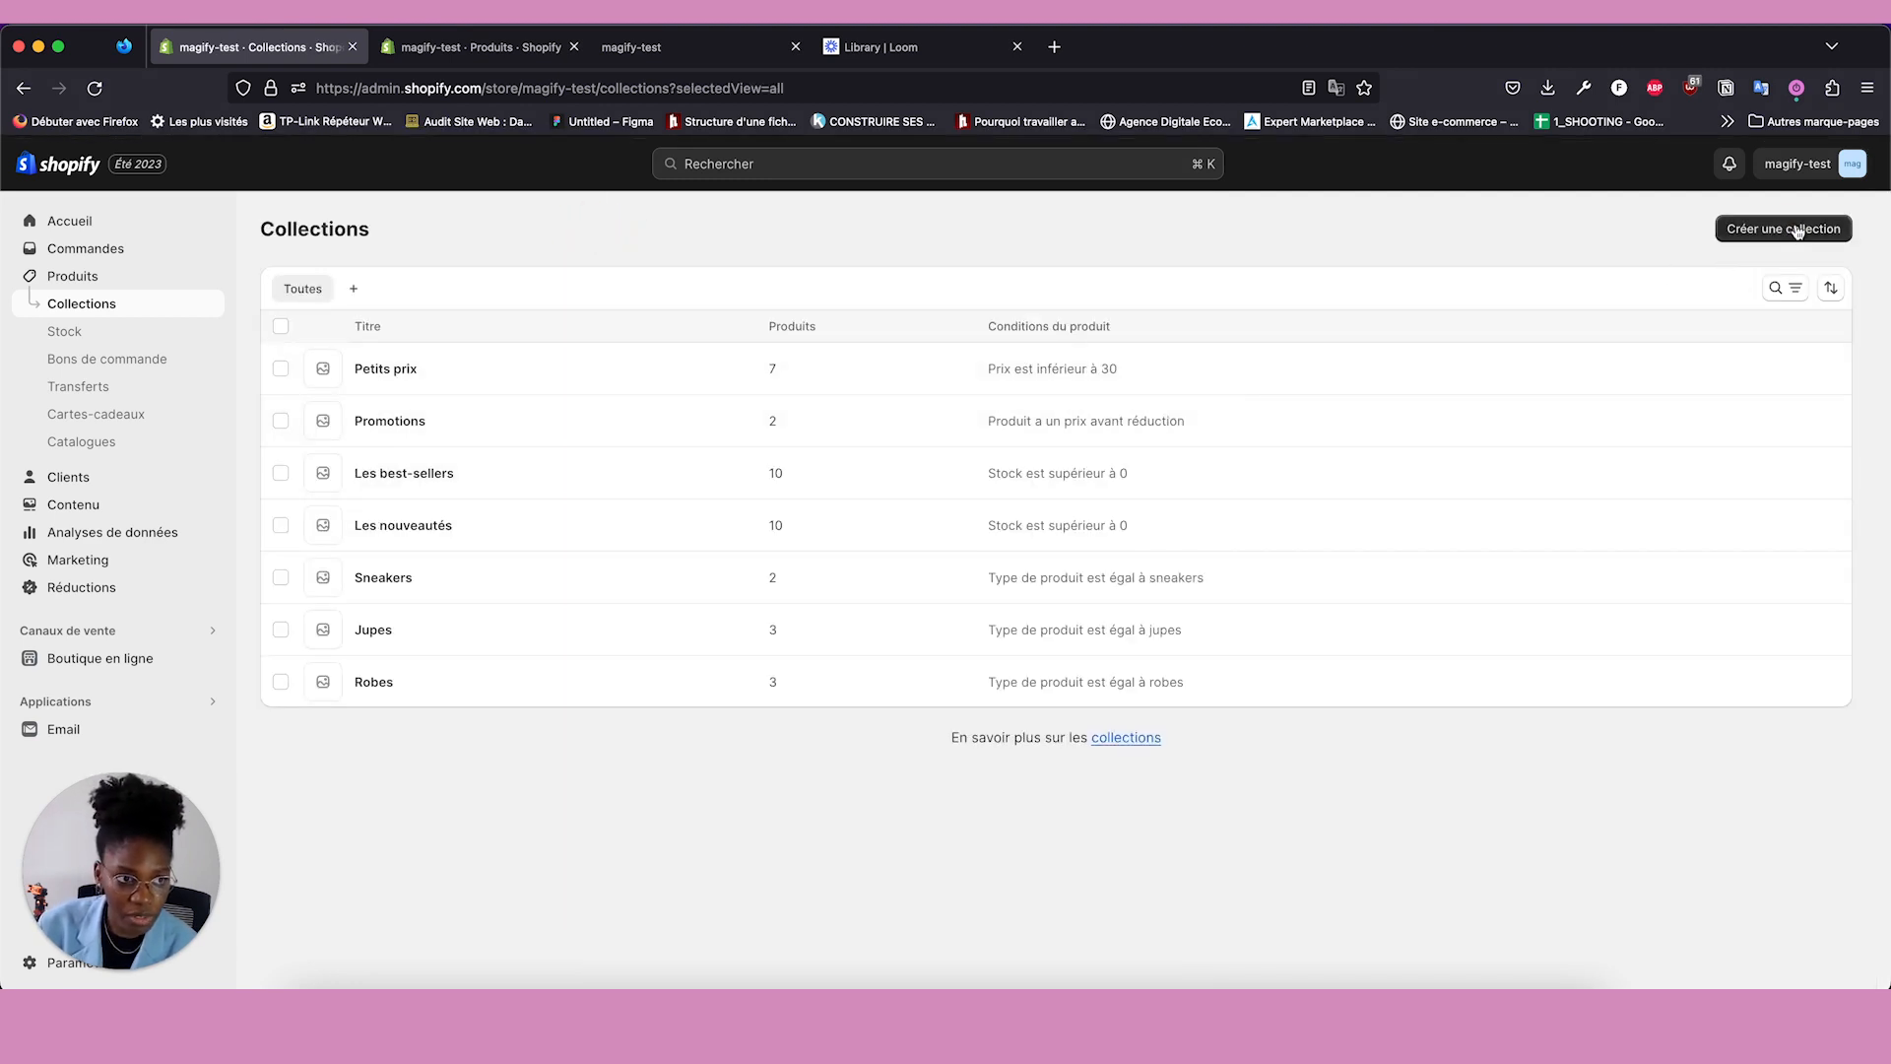
left_click(1785, 229)
left_click(848, 320)
type("C")
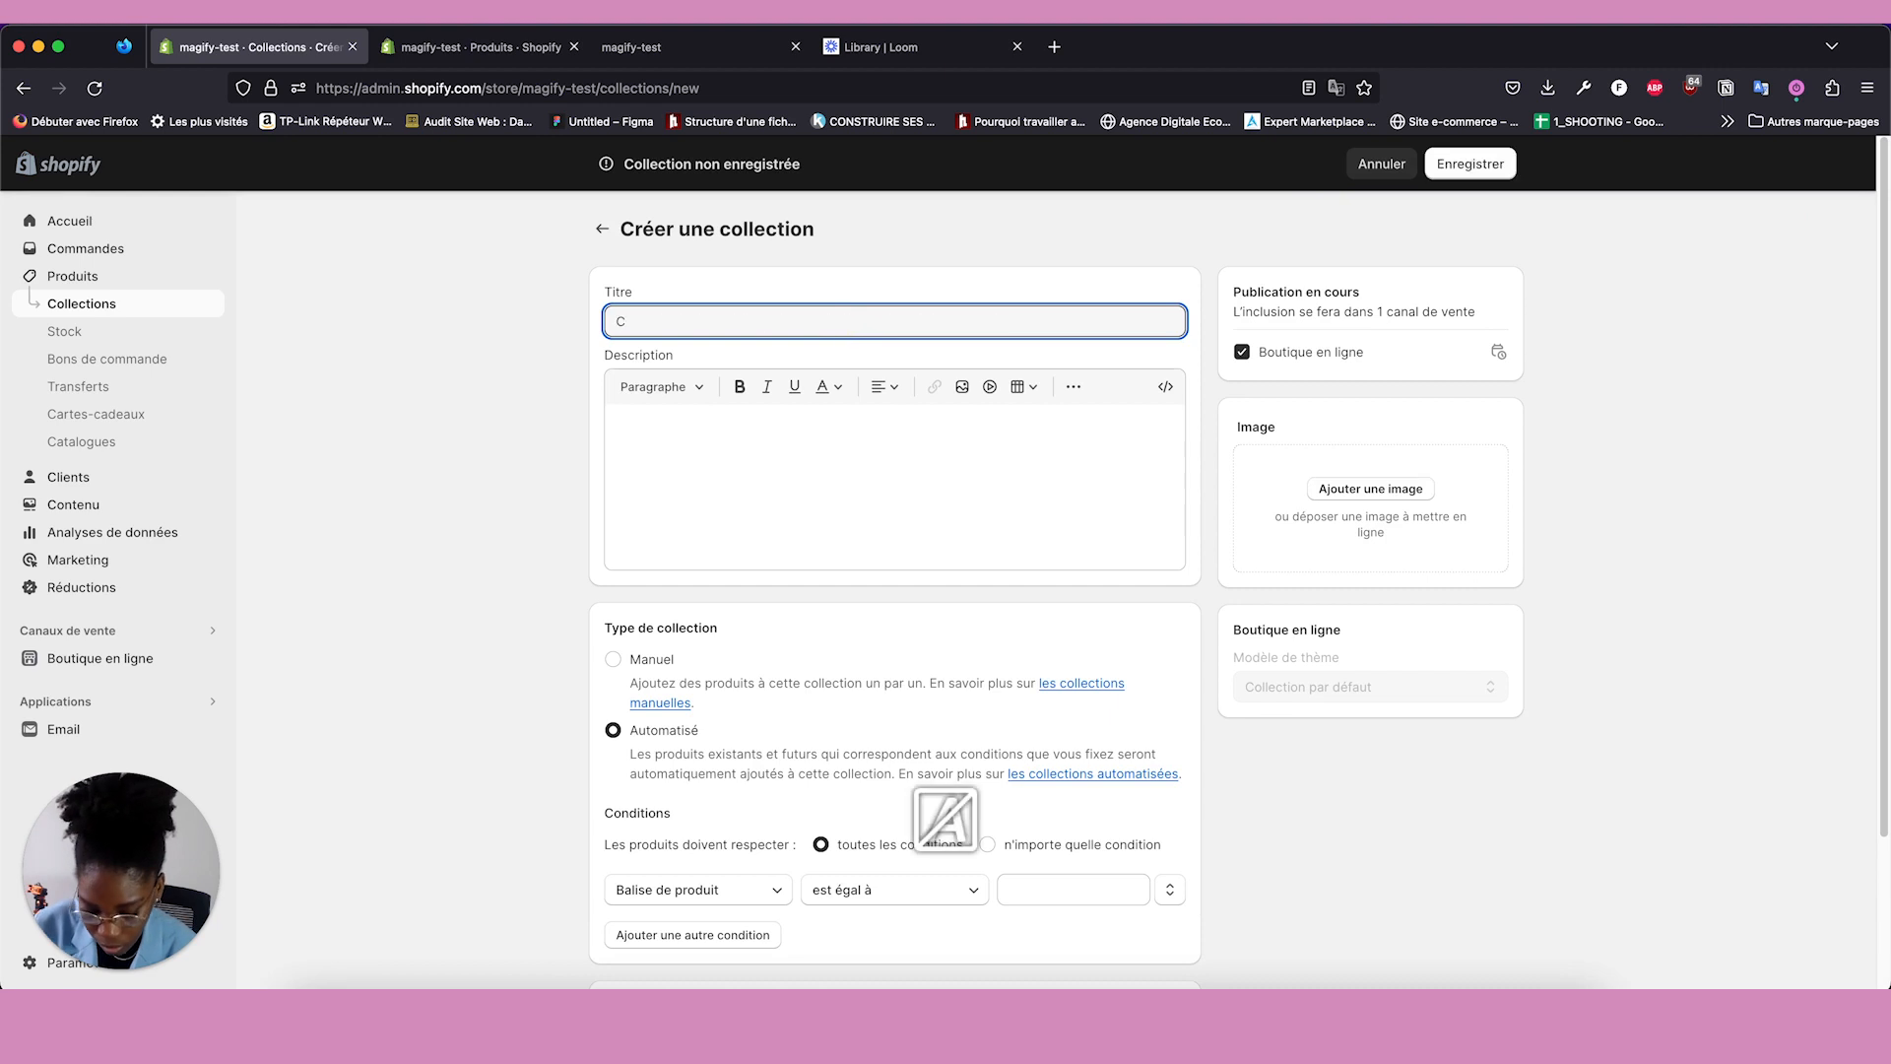
type("ollection ")
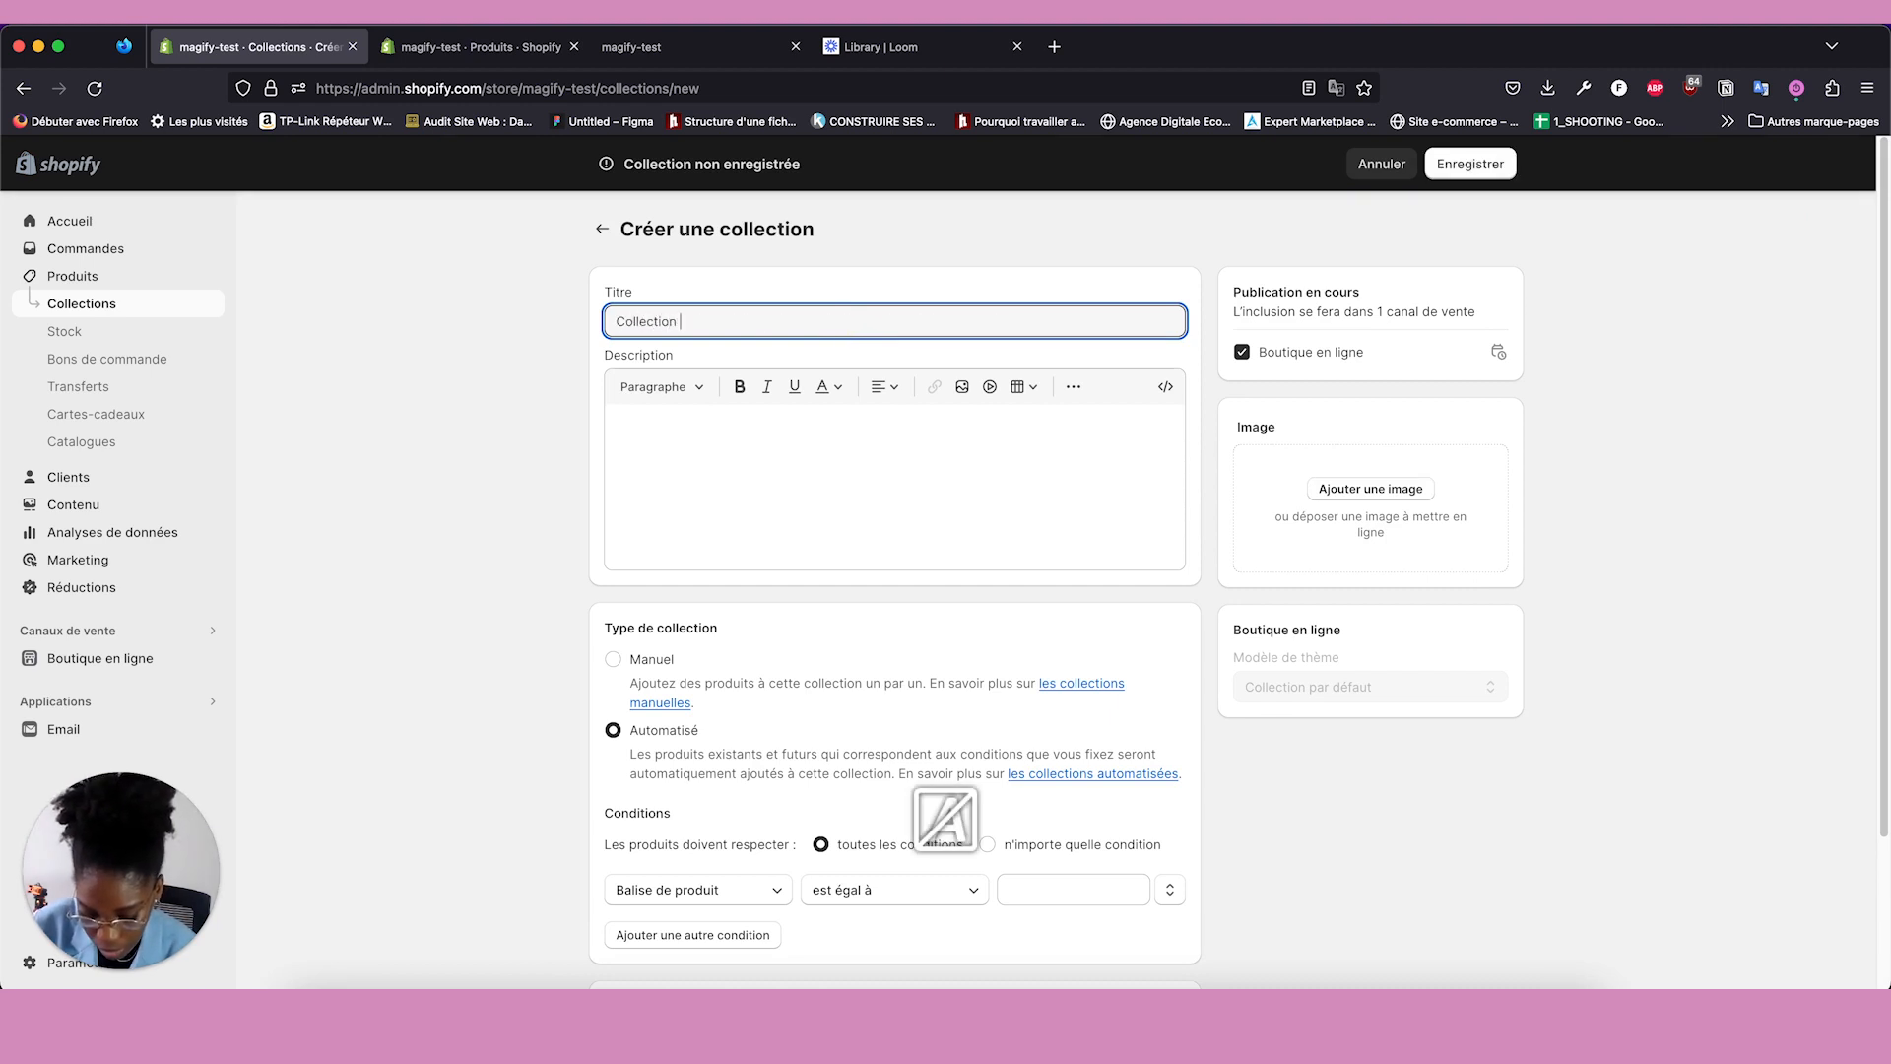
type("estivale")
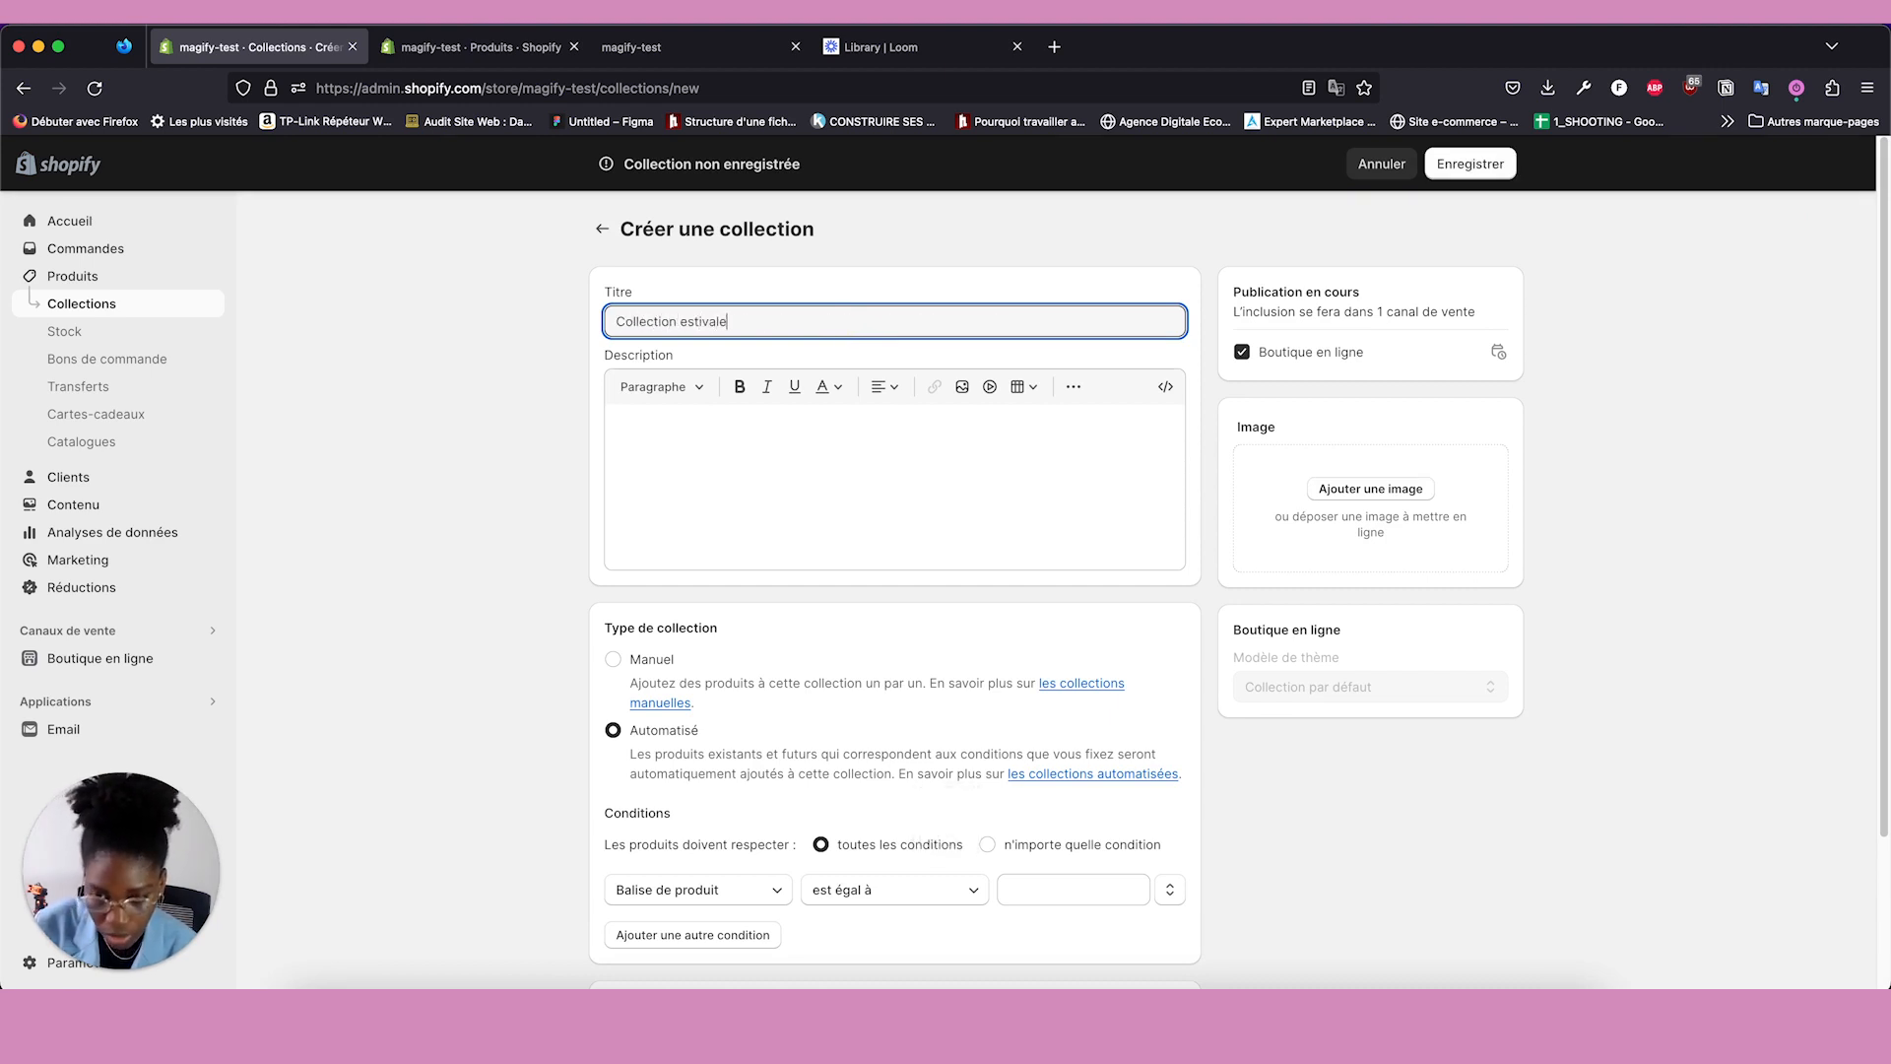
Set the collection's condition to "Balise de produit est égal à" été and save the collection.
scroll(632, 733, "down", 3)
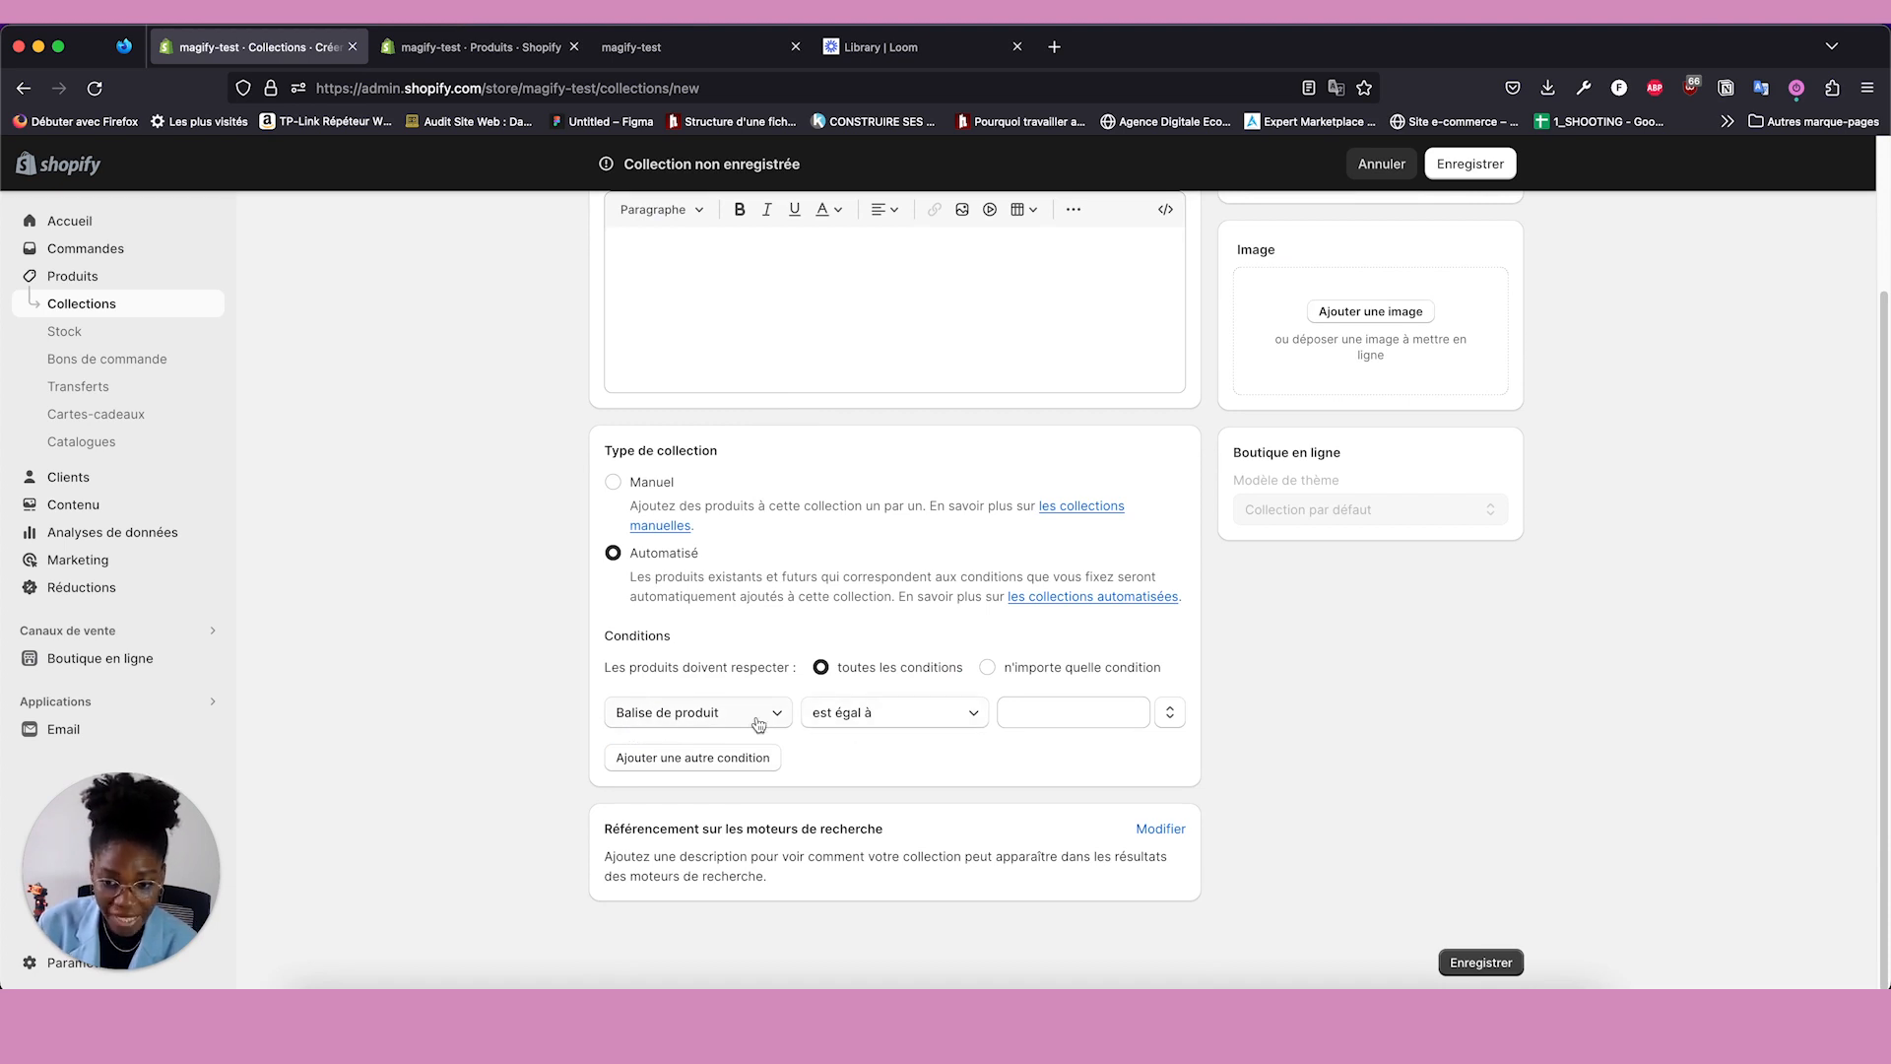
left_click(1035, 709)
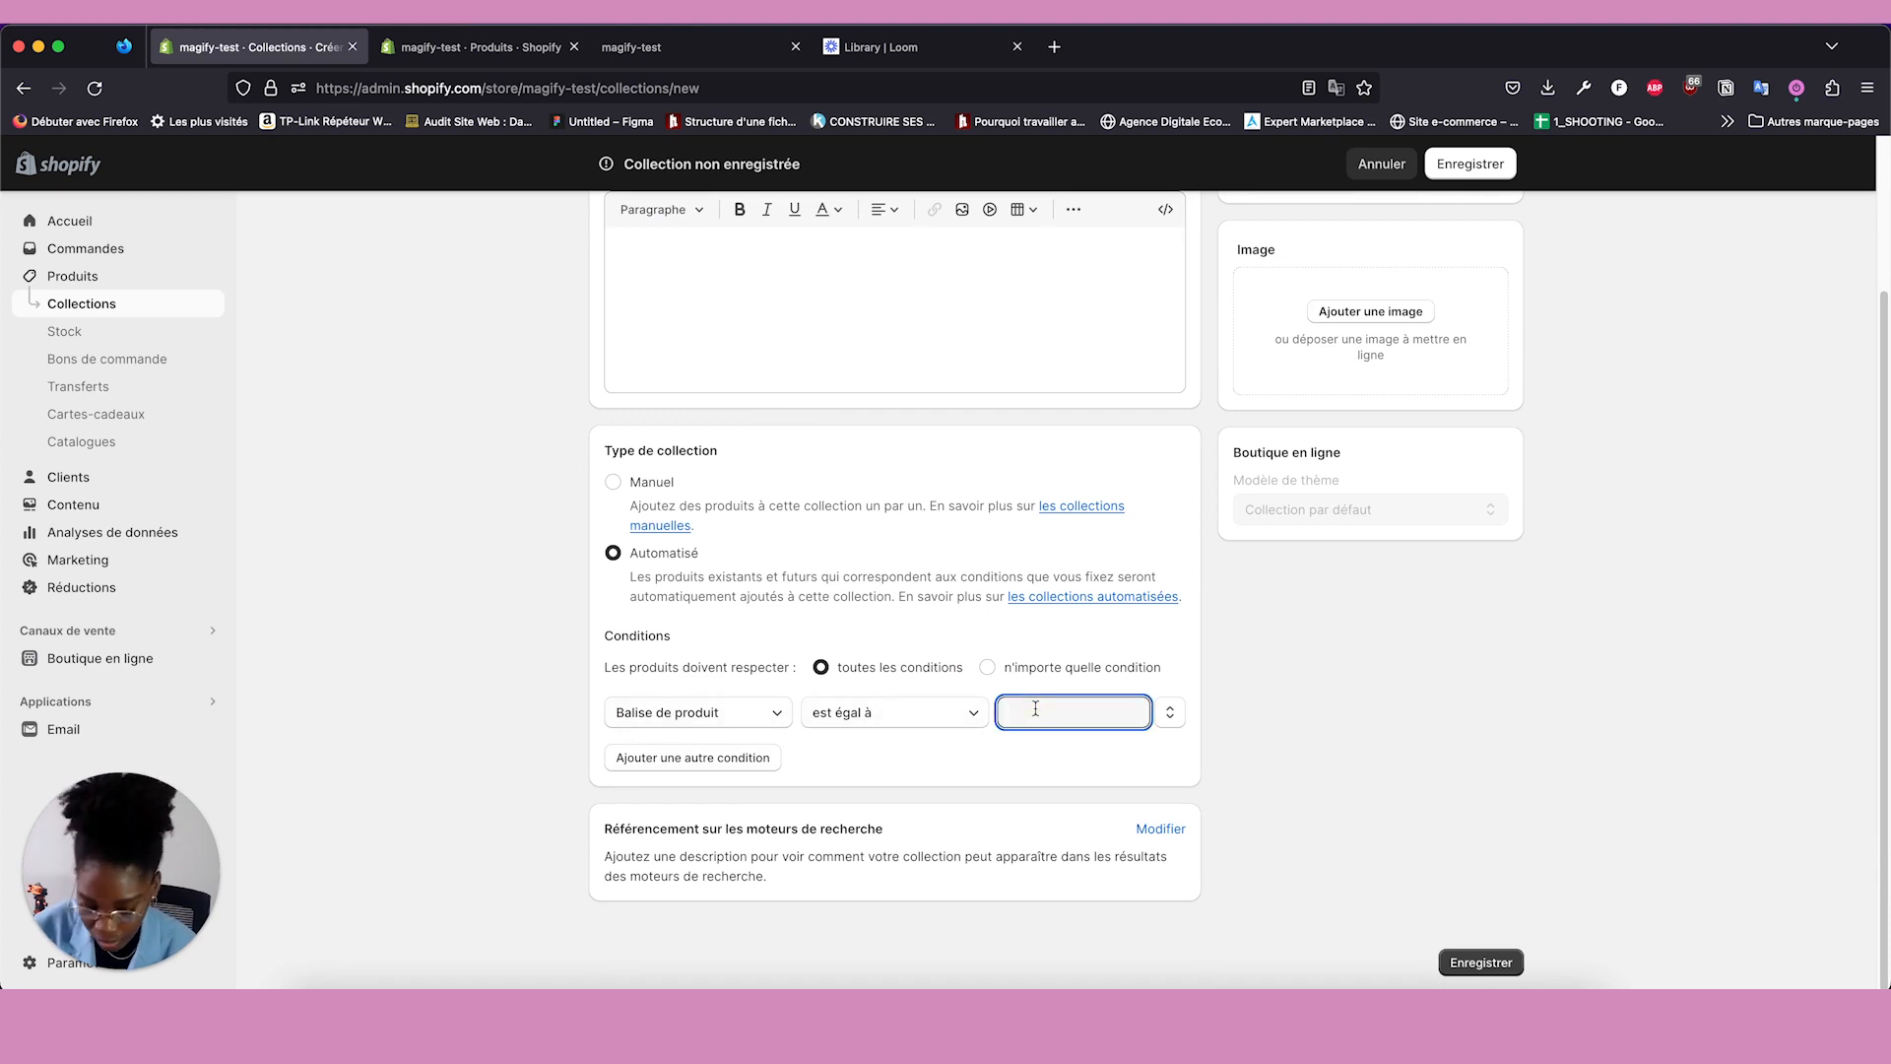
type("été")
left_click(1460, 164)
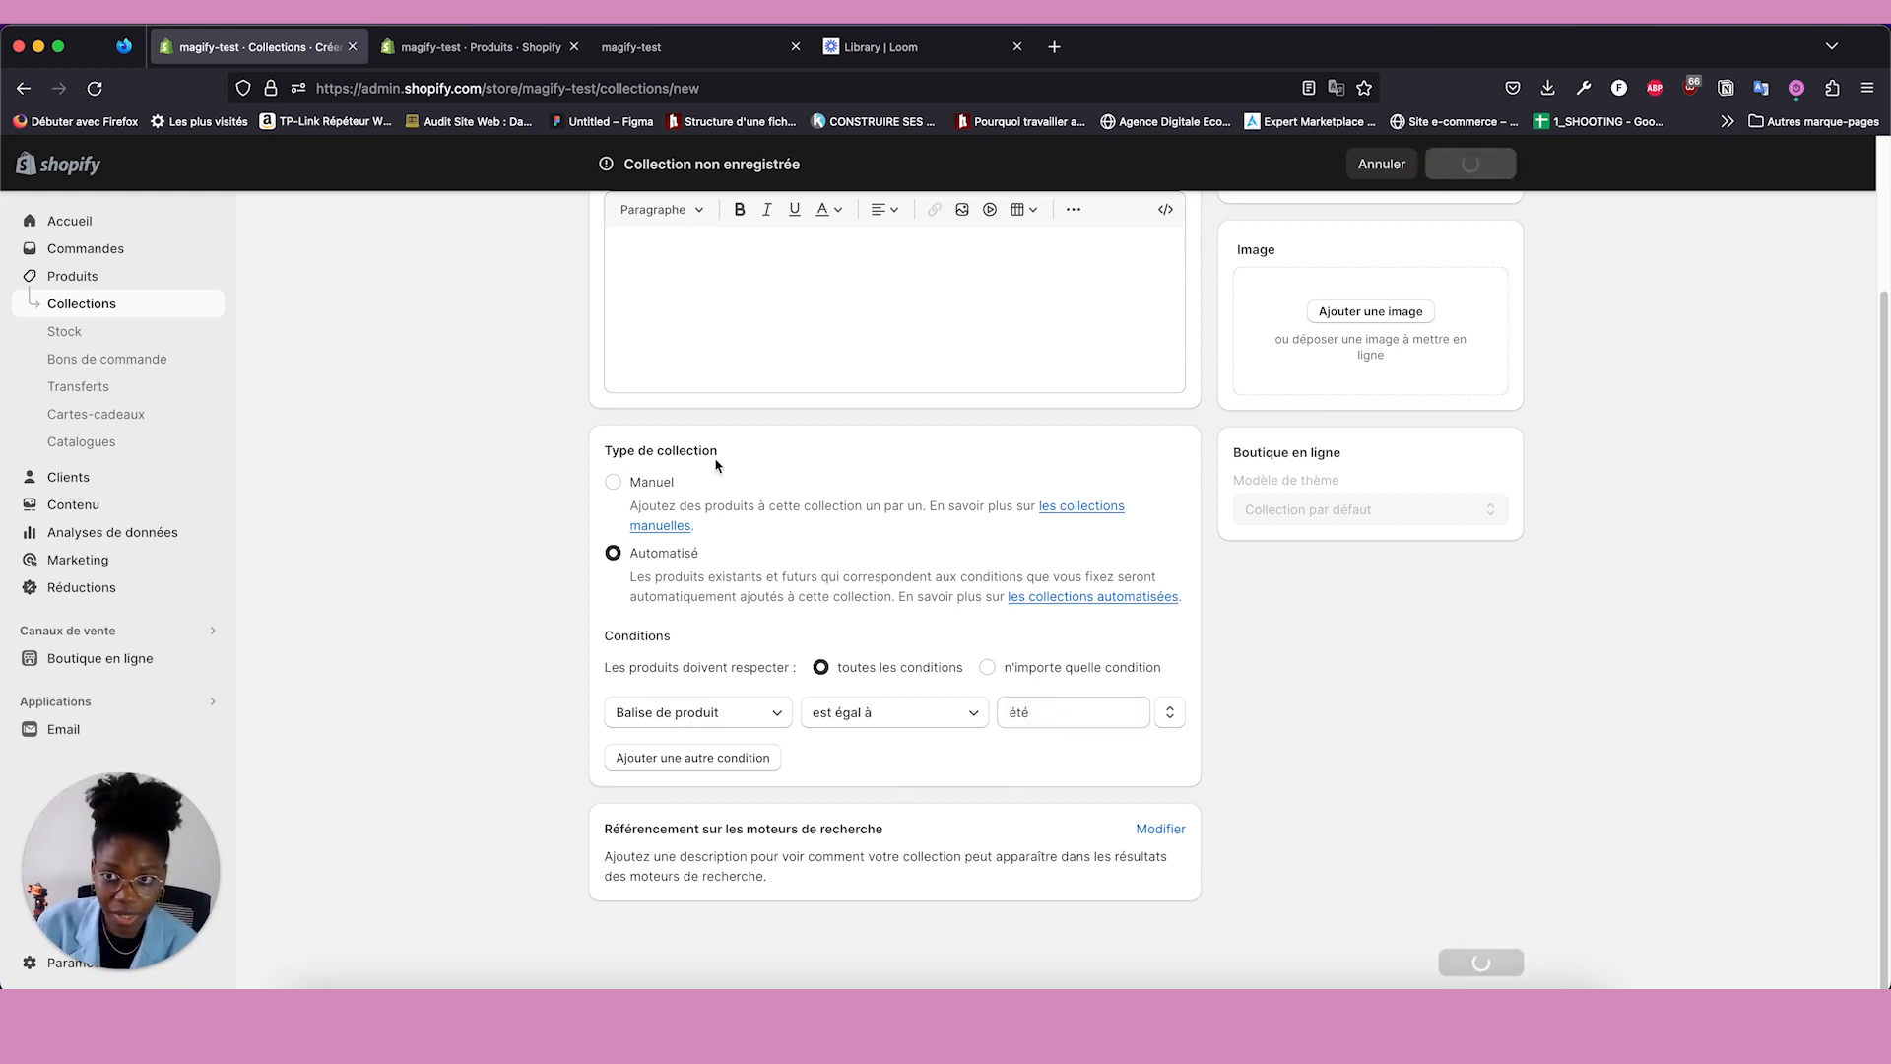
Add the tag "été" to the product "Adidas Originals - Response CL - Baskets - Blanc et gris" and save it.
left_click(463, 49)
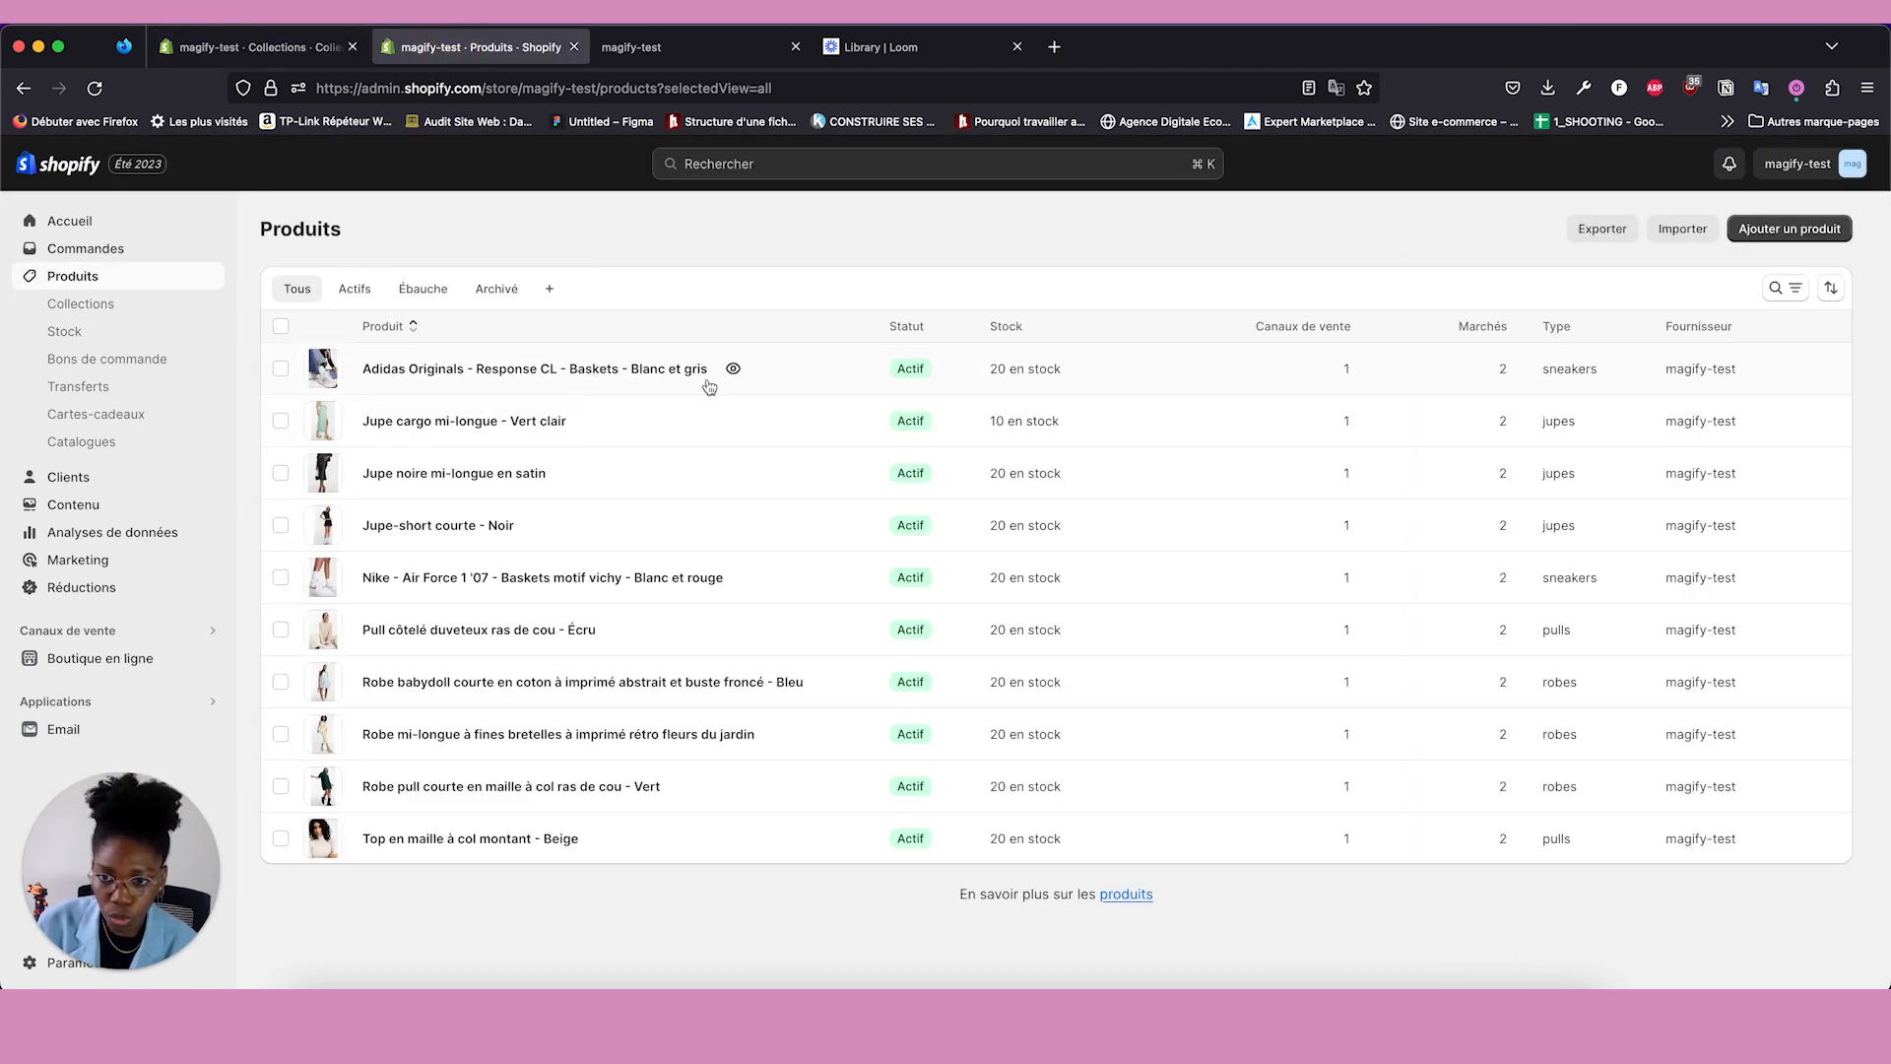
left_click(788, 383)
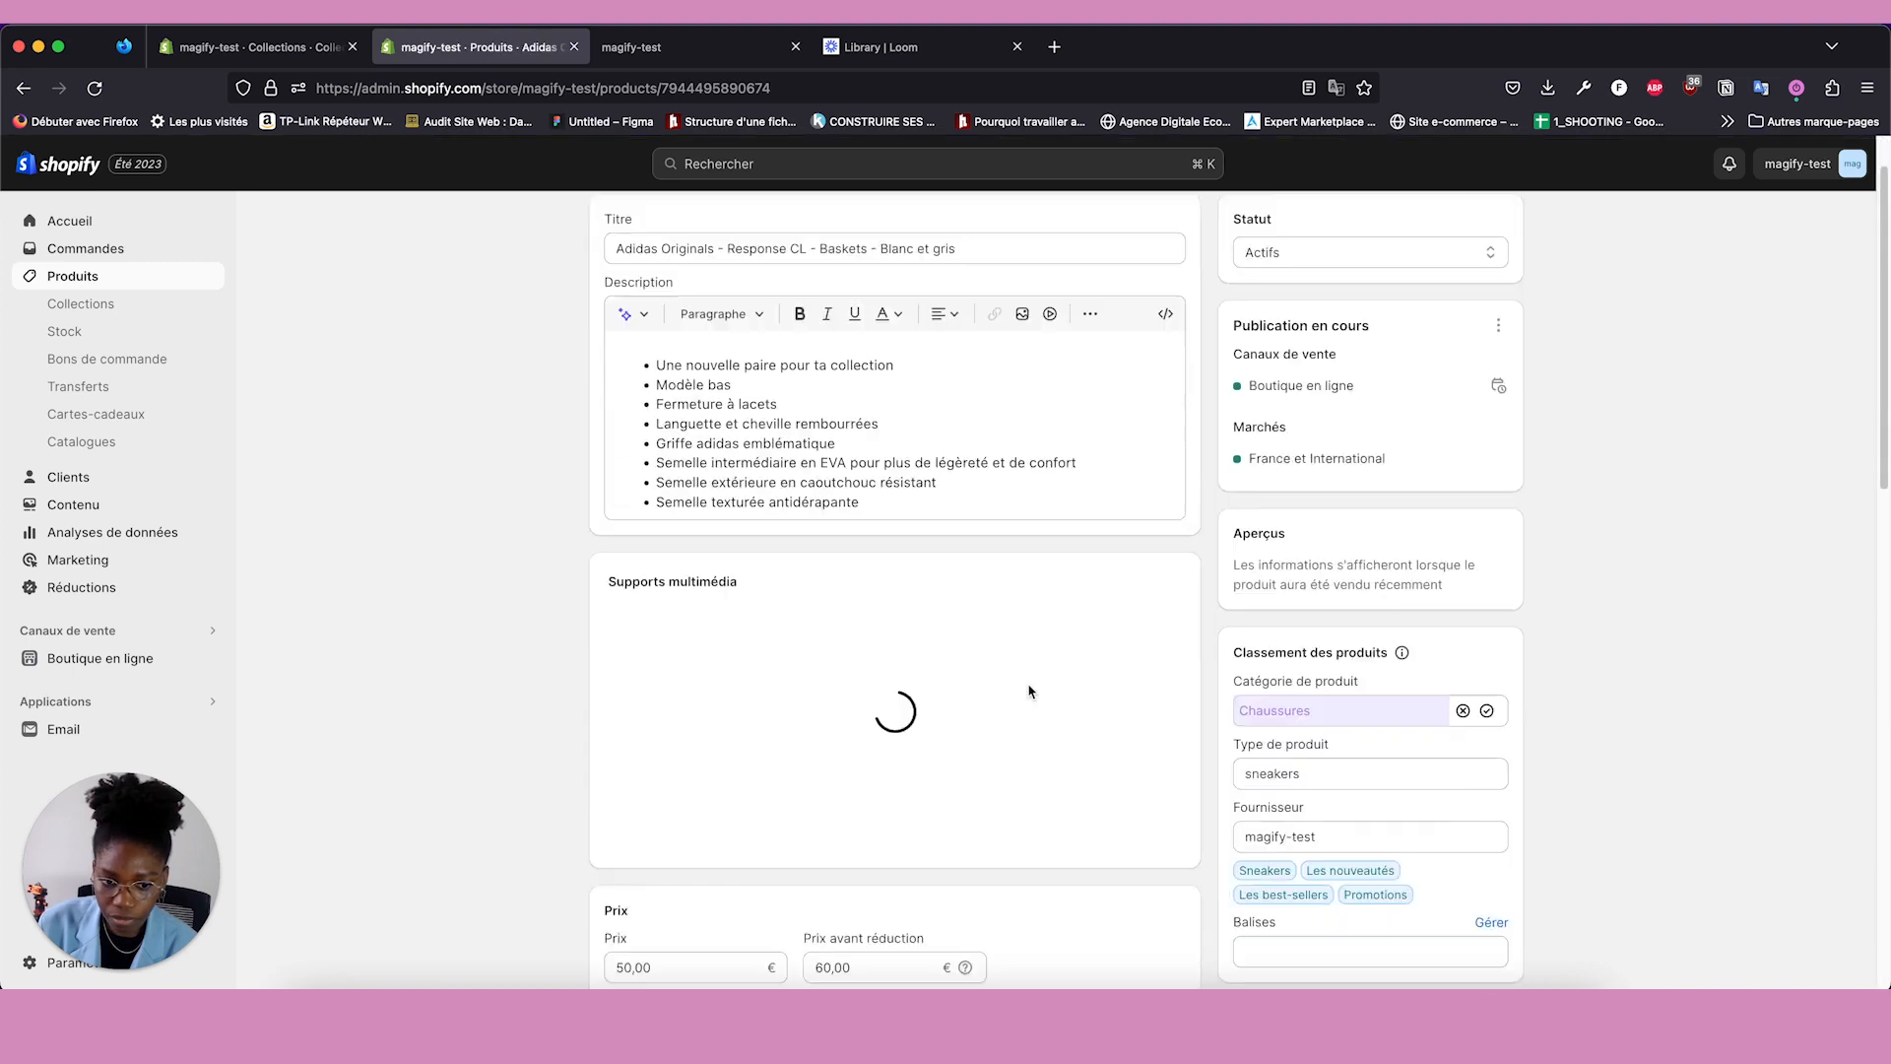
scroll(1028, 691, "down", 3)
left_click(1256, 616)
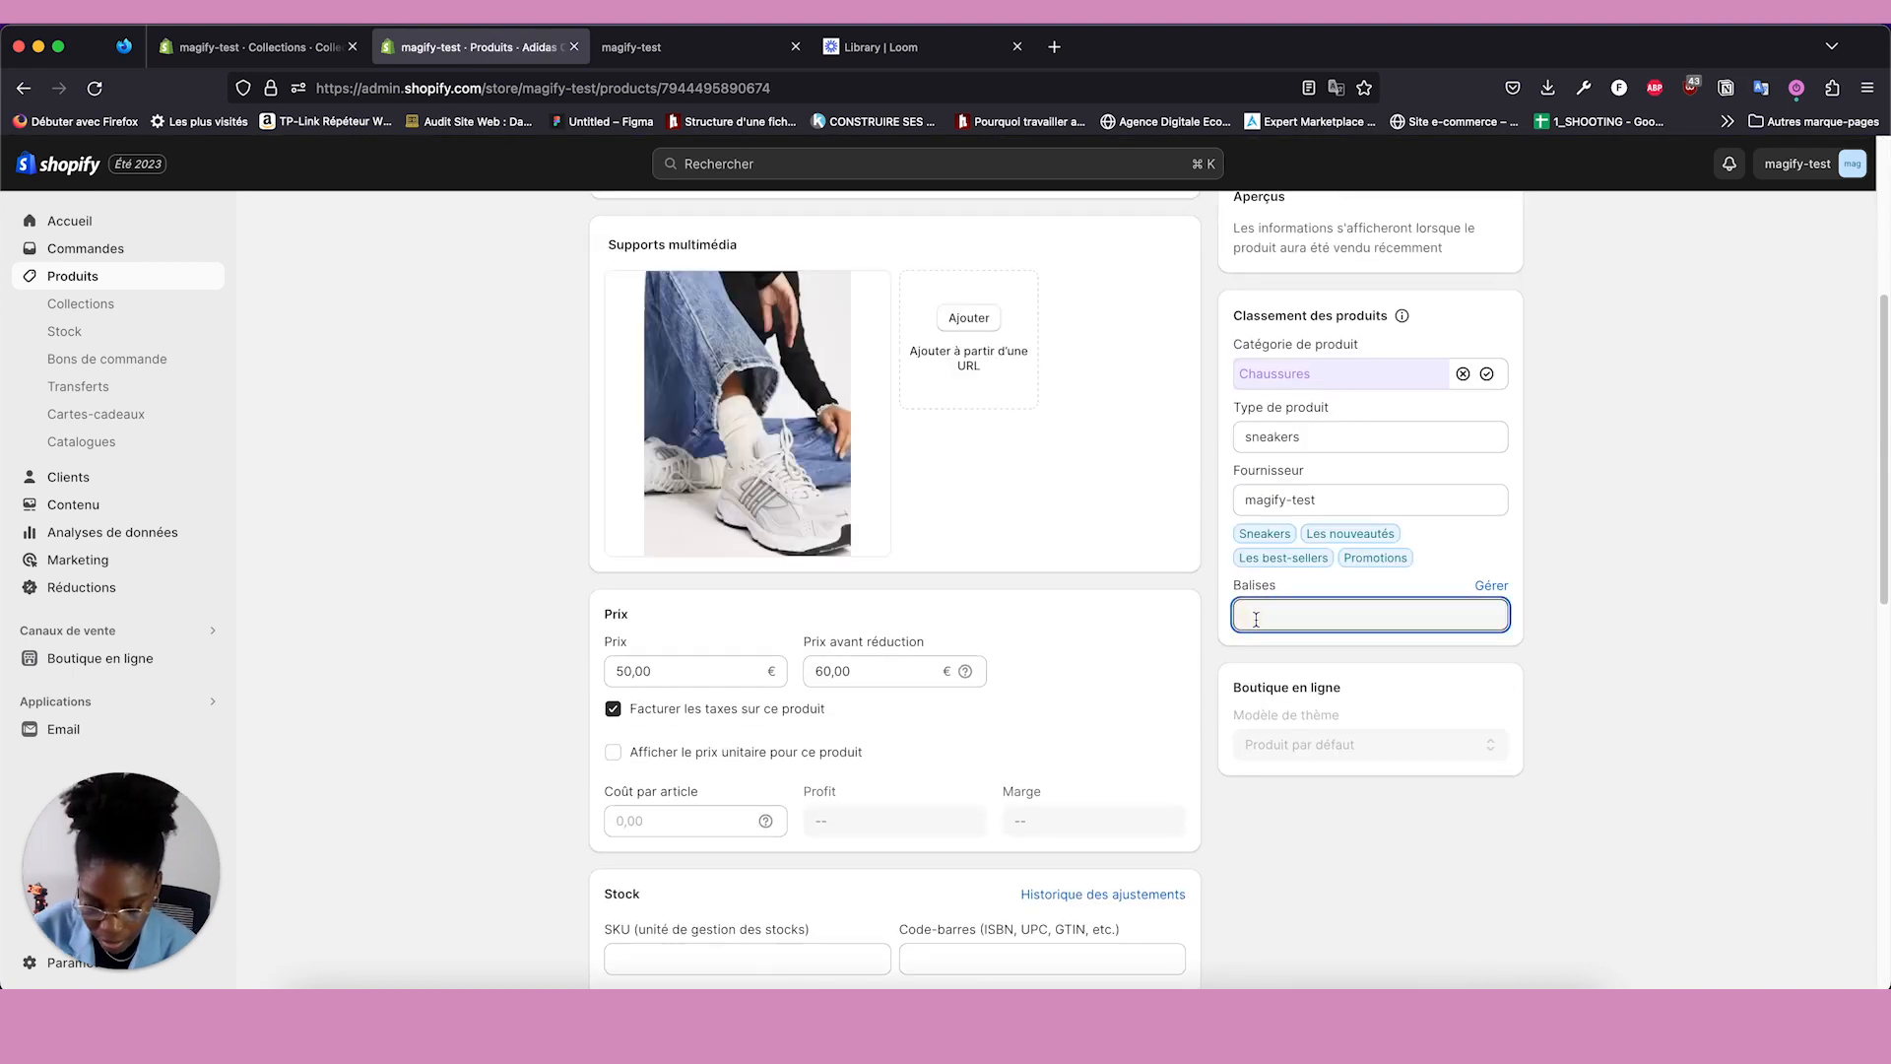
type("été")
left_click(1214, 690)
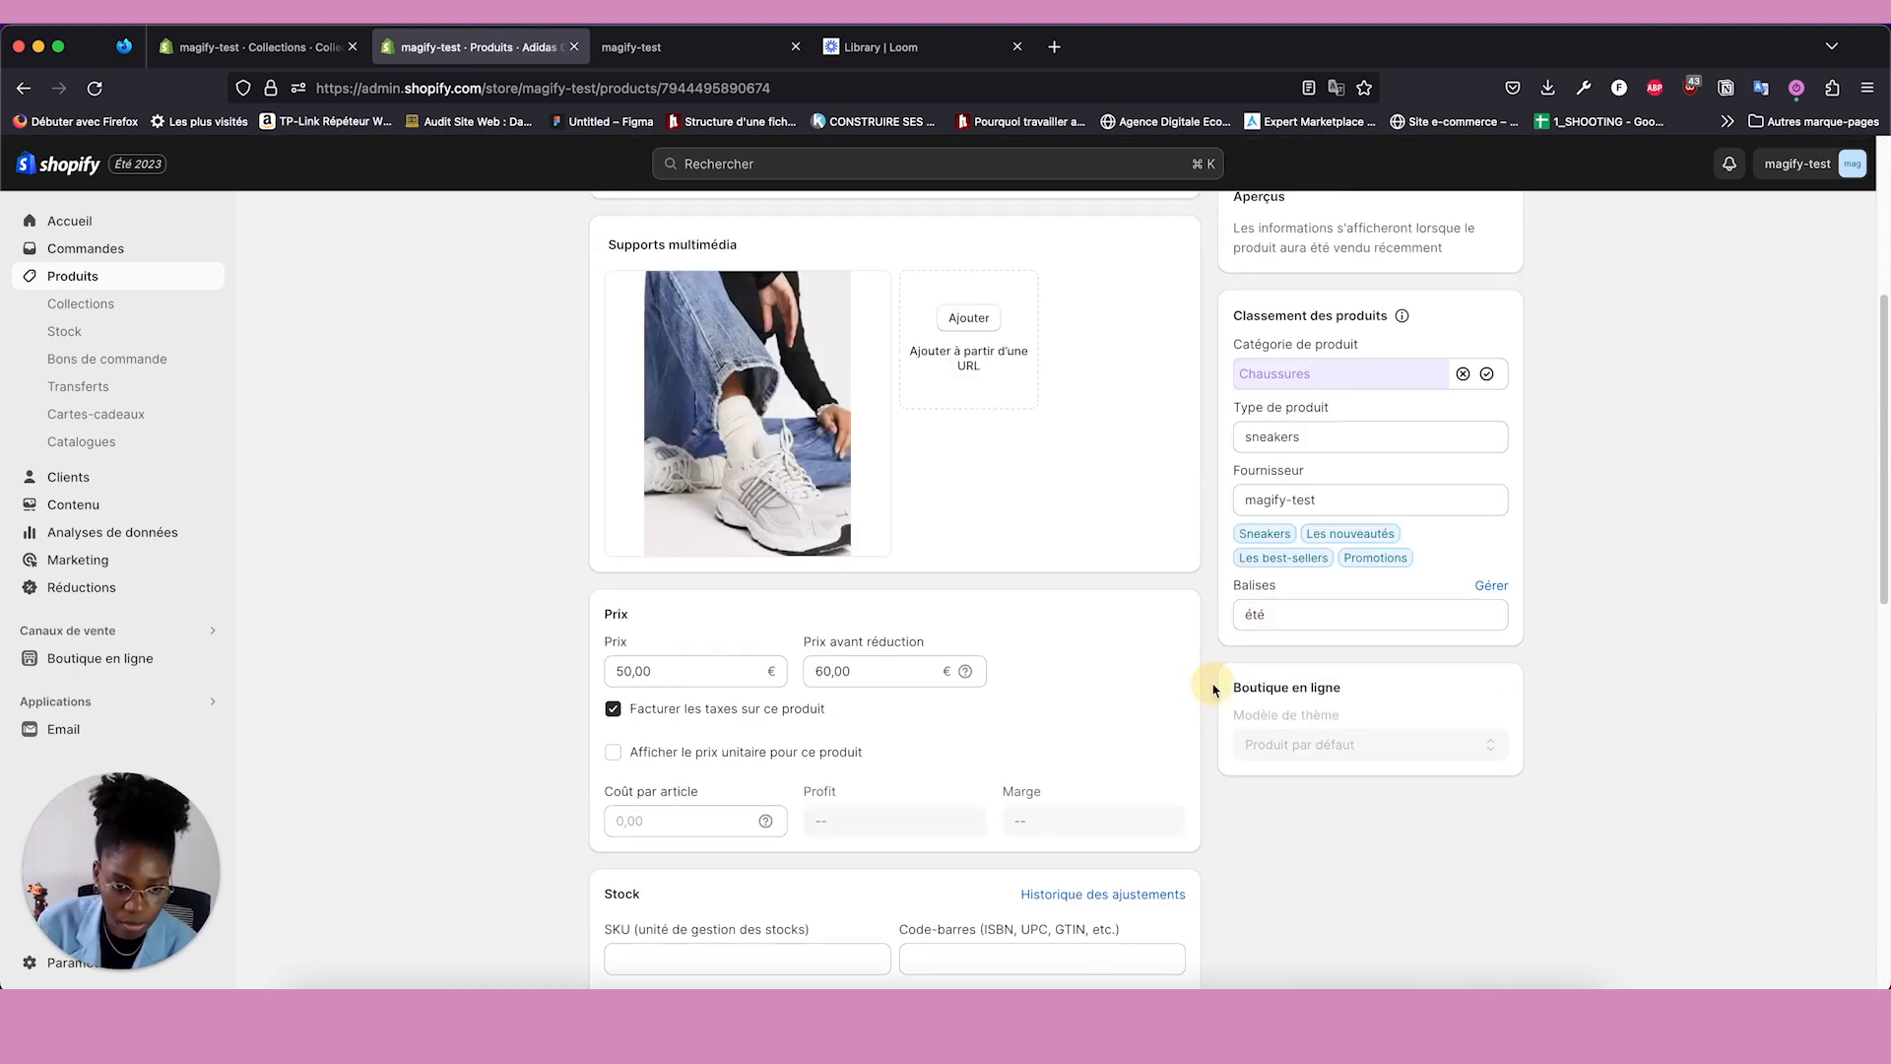
scroll(1214, 689, "up", 2)
scroll(1215, 684, "down", 3)
scroll(1215, 679, "up", 5)
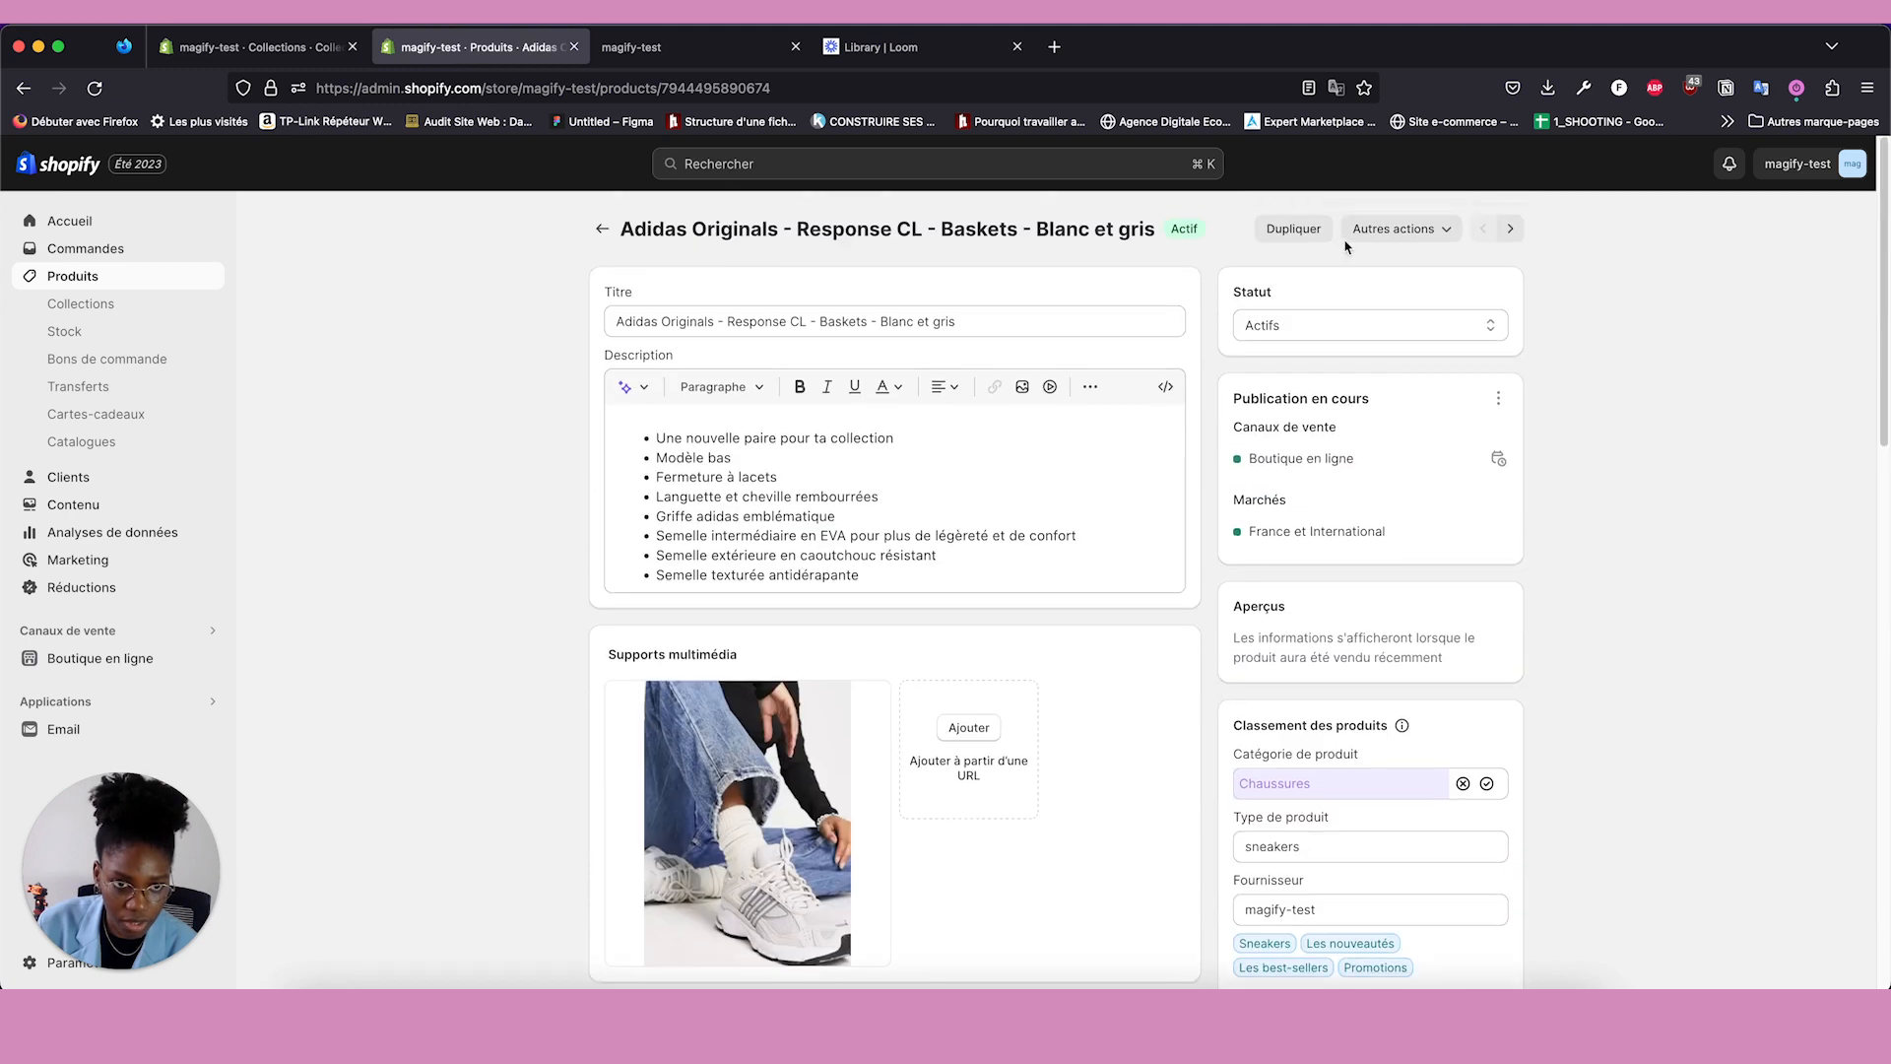
Check the products in "Collection estivale" against the Adidas product's tags, and return to the collections list.
key("ctrl+shift+Tab")
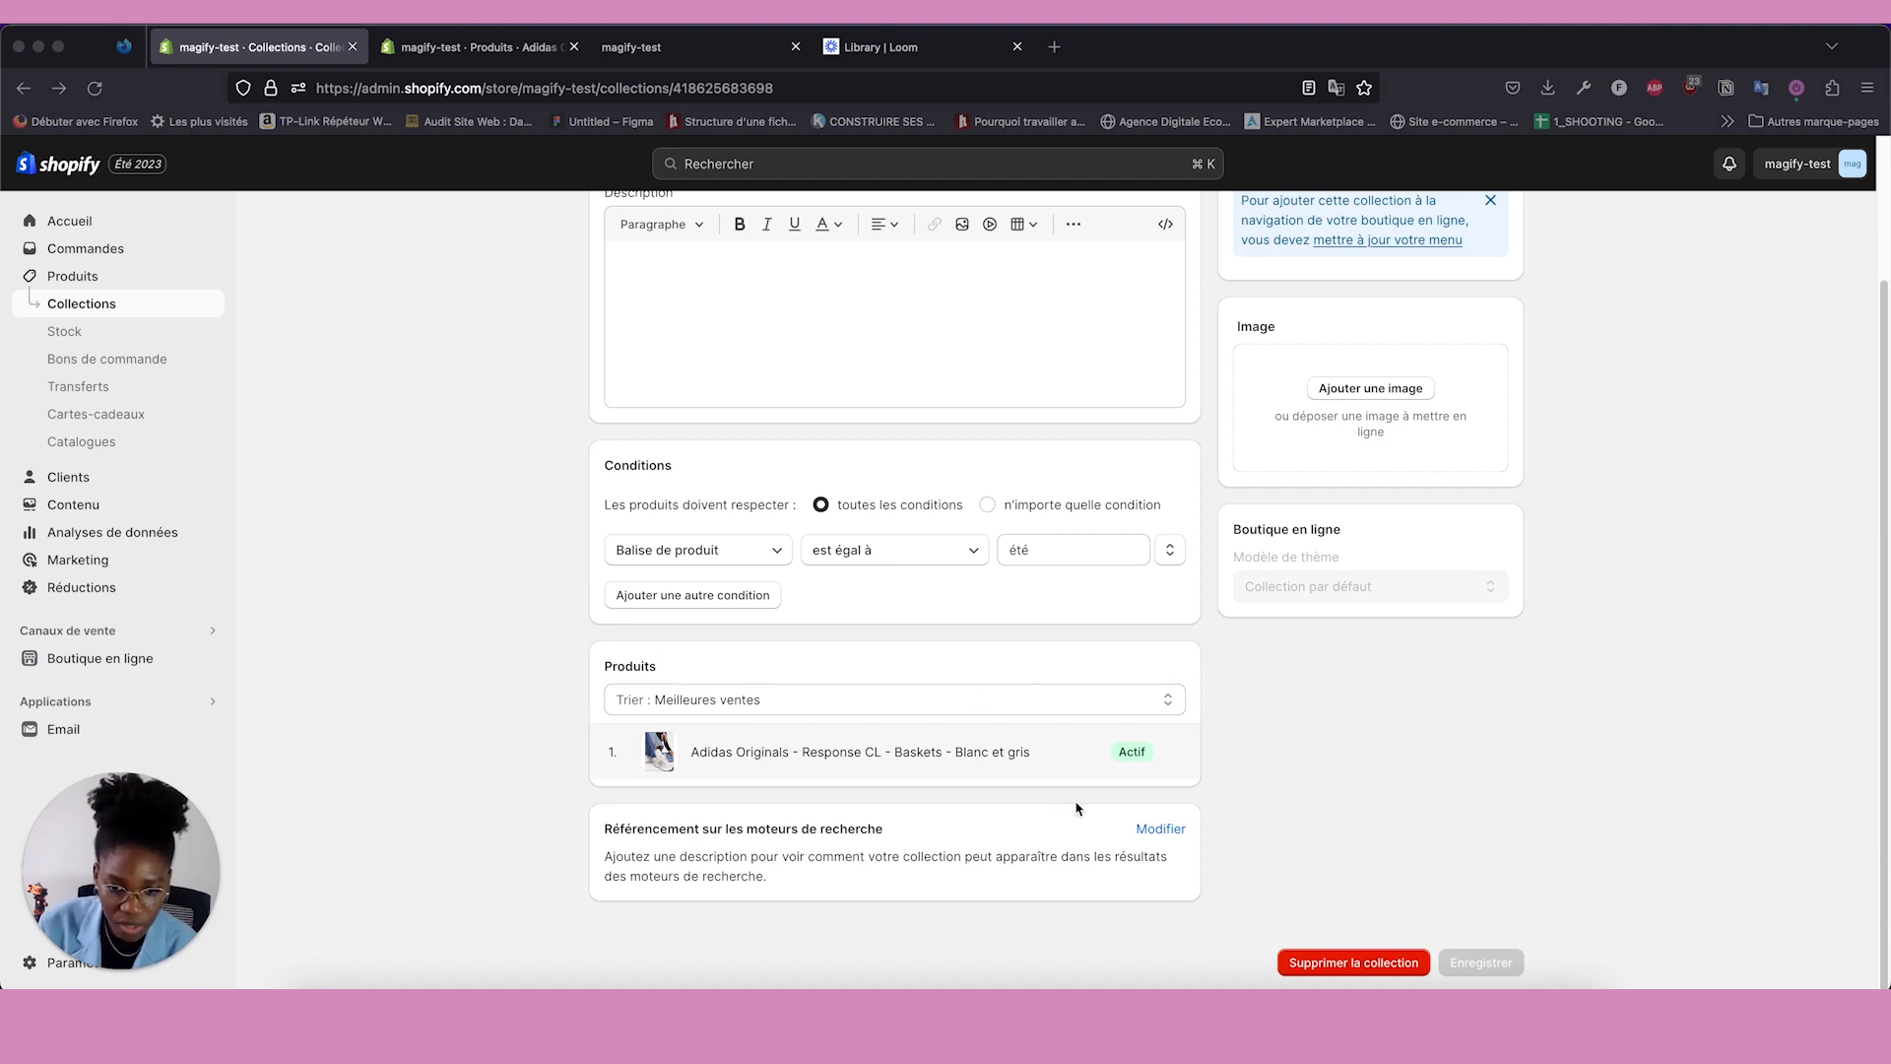
left_click(463, 55)
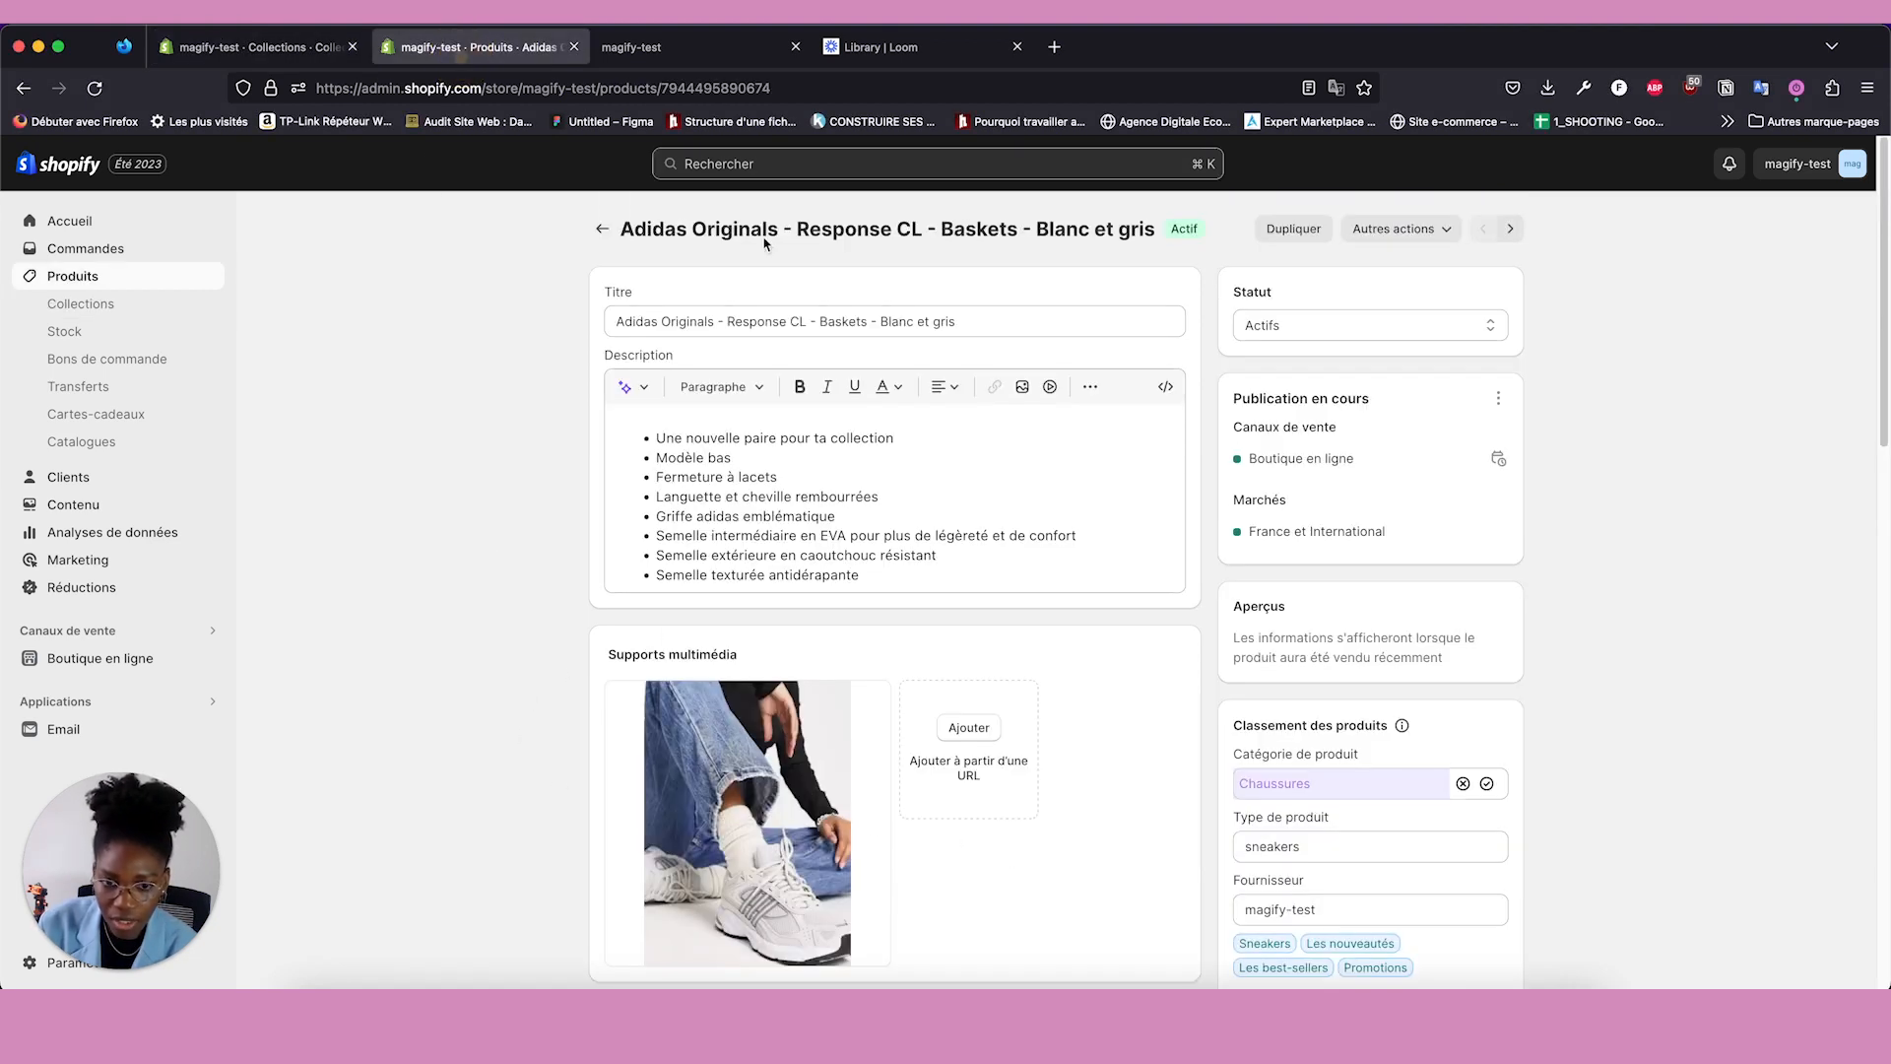
scroll(1268, 778, "down", 6)
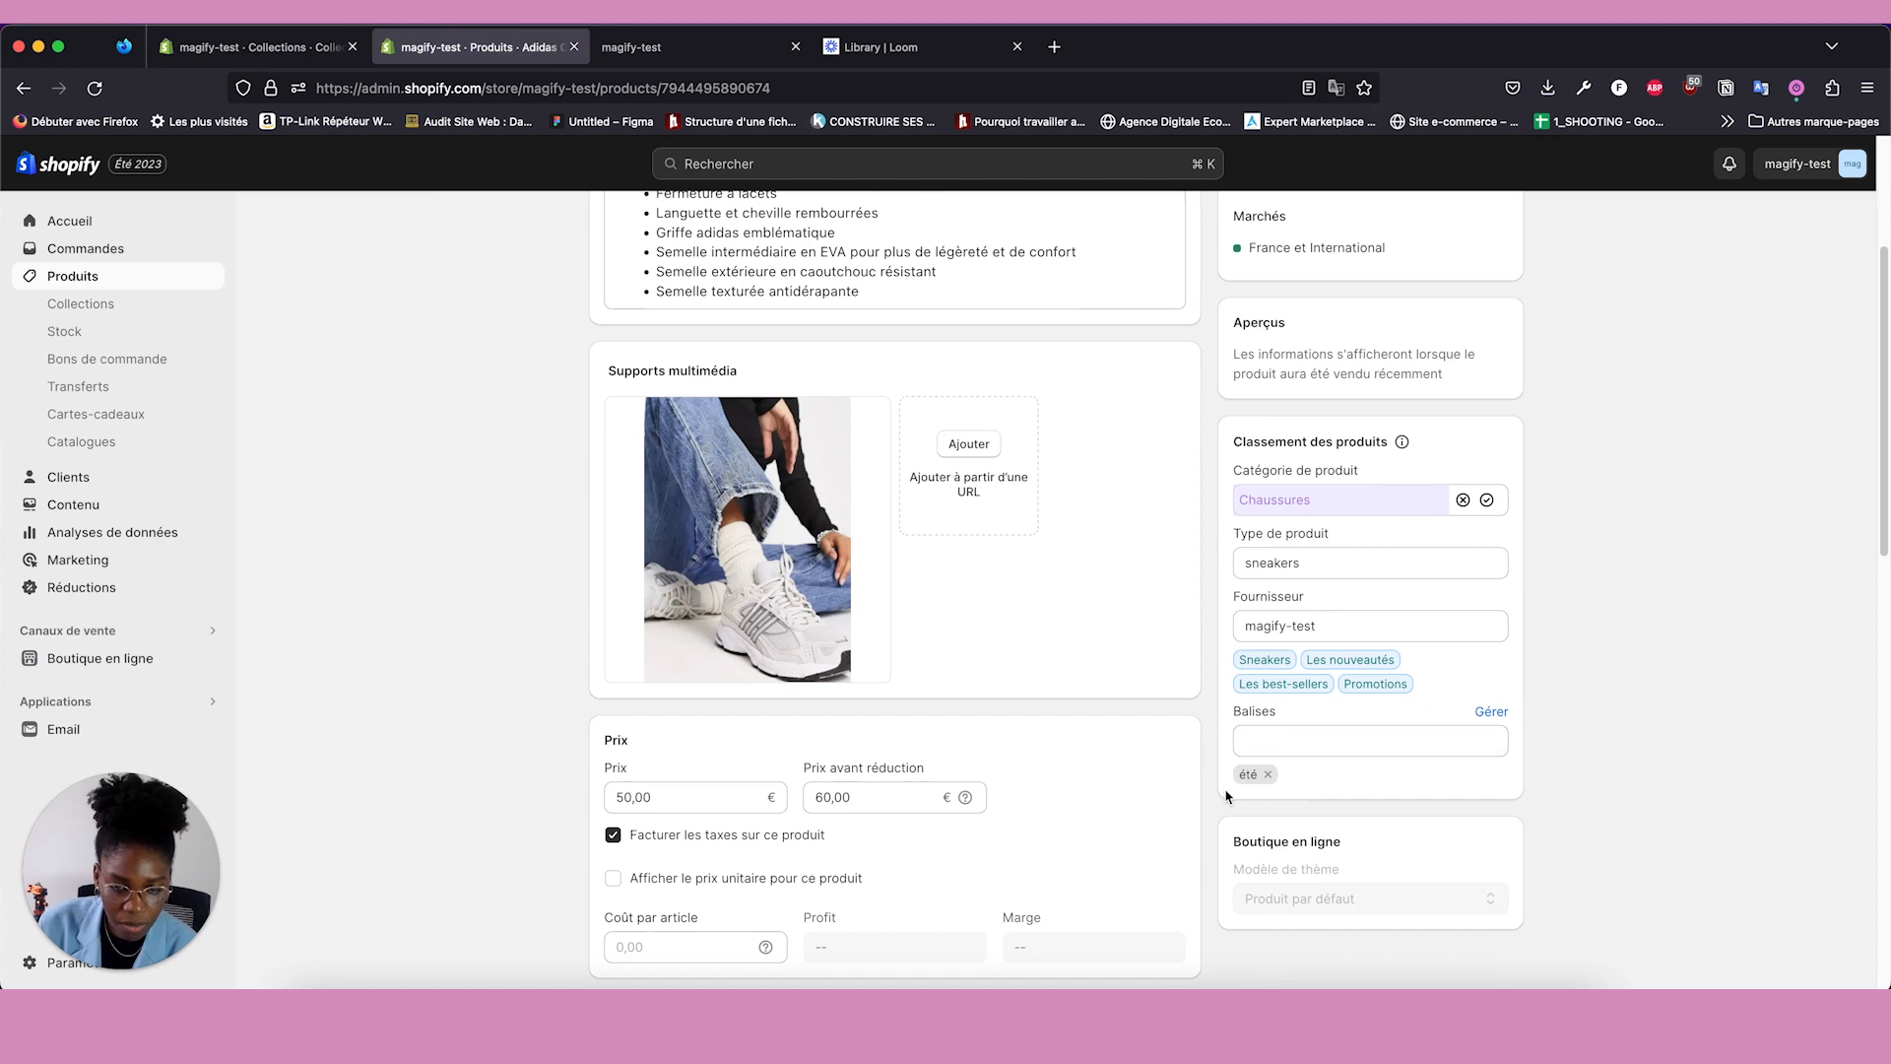
left_click(264, 46)
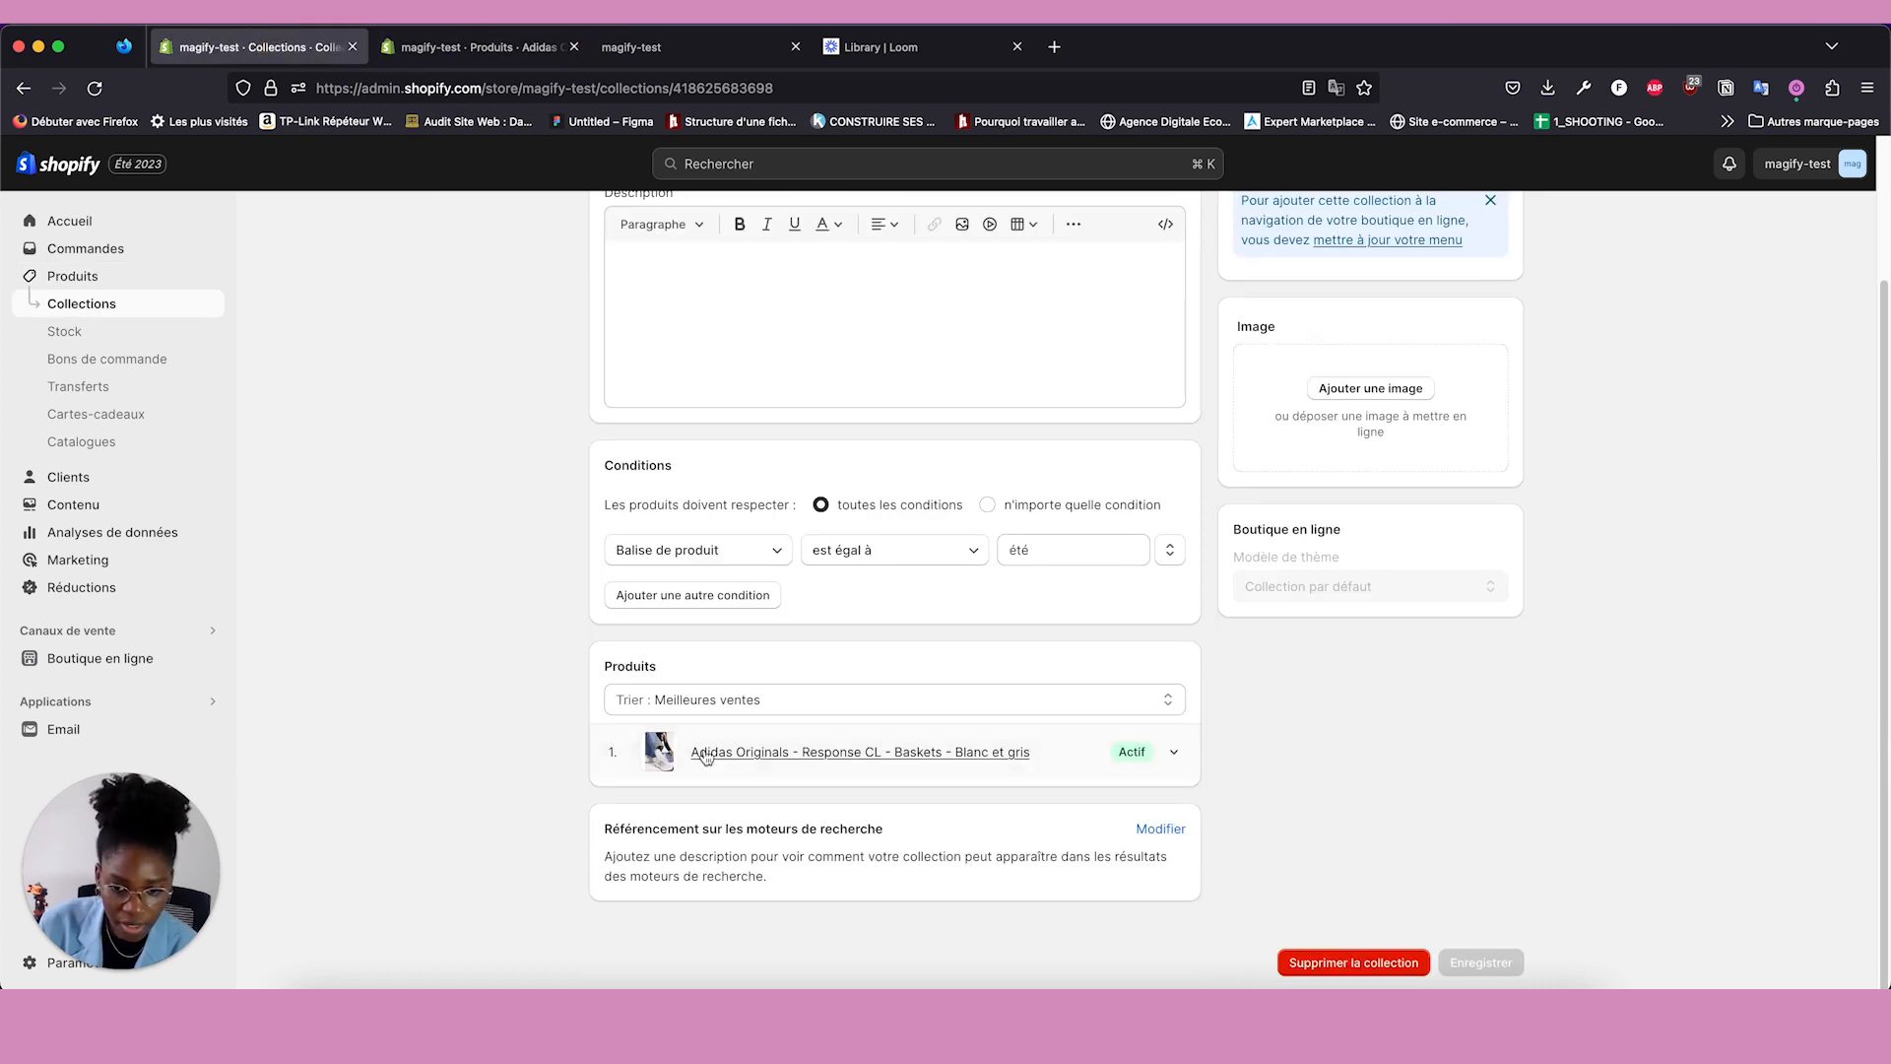
scroll(705, 756, "up", 3)
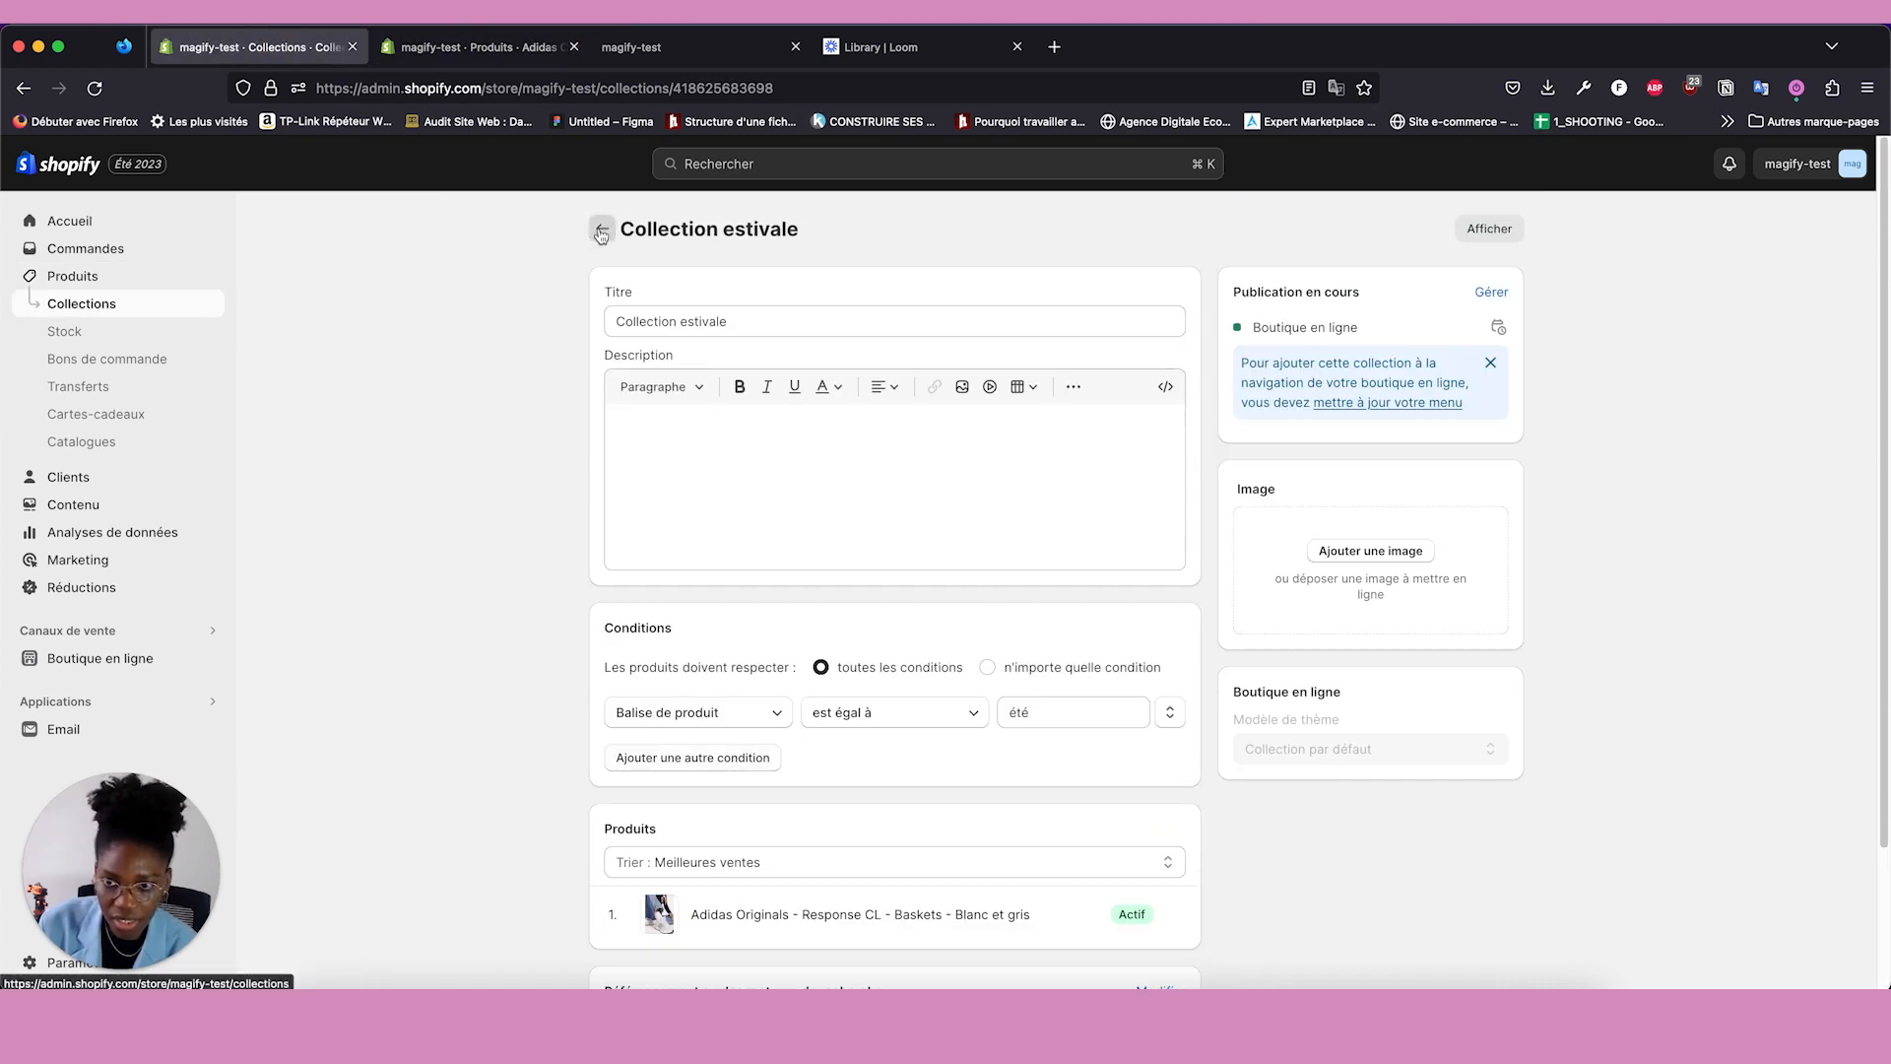
left_click(601, 231)
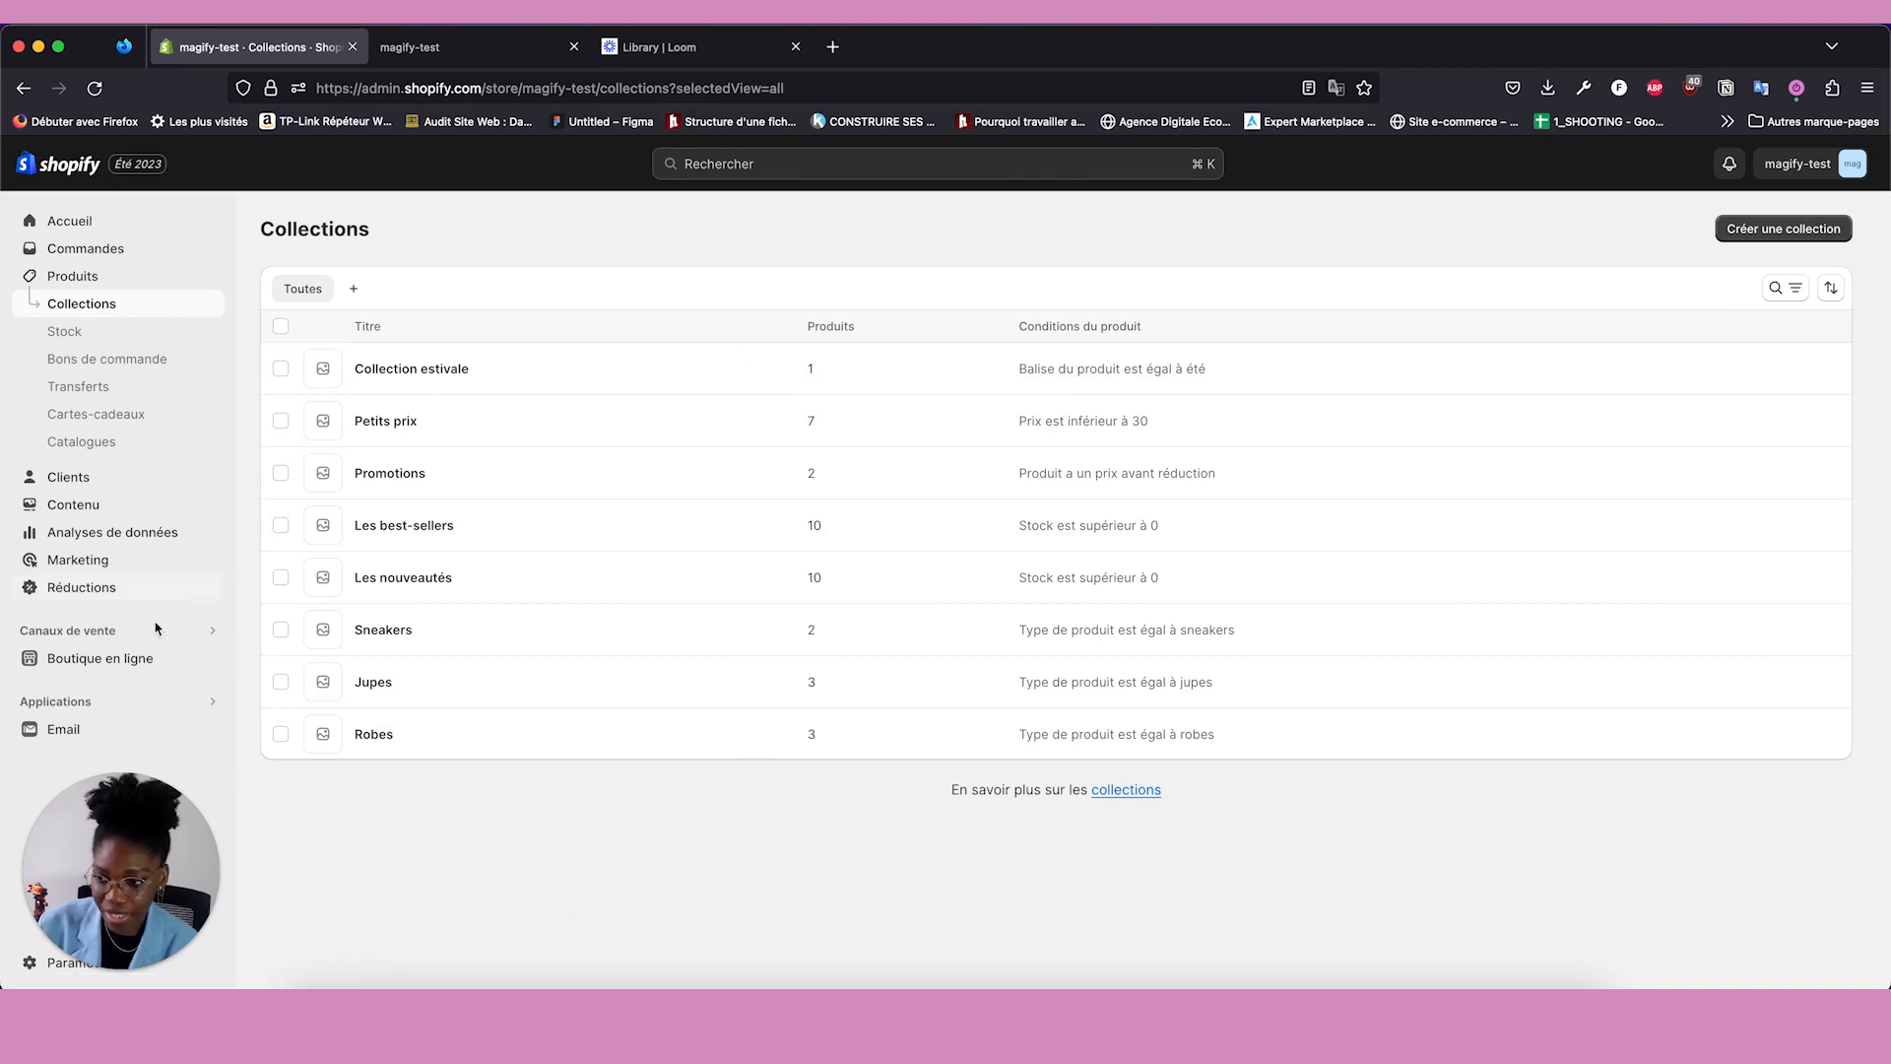
Open the online store's Dawn theme for customization and go to the home page's featured collections.
left_click(129, 658)
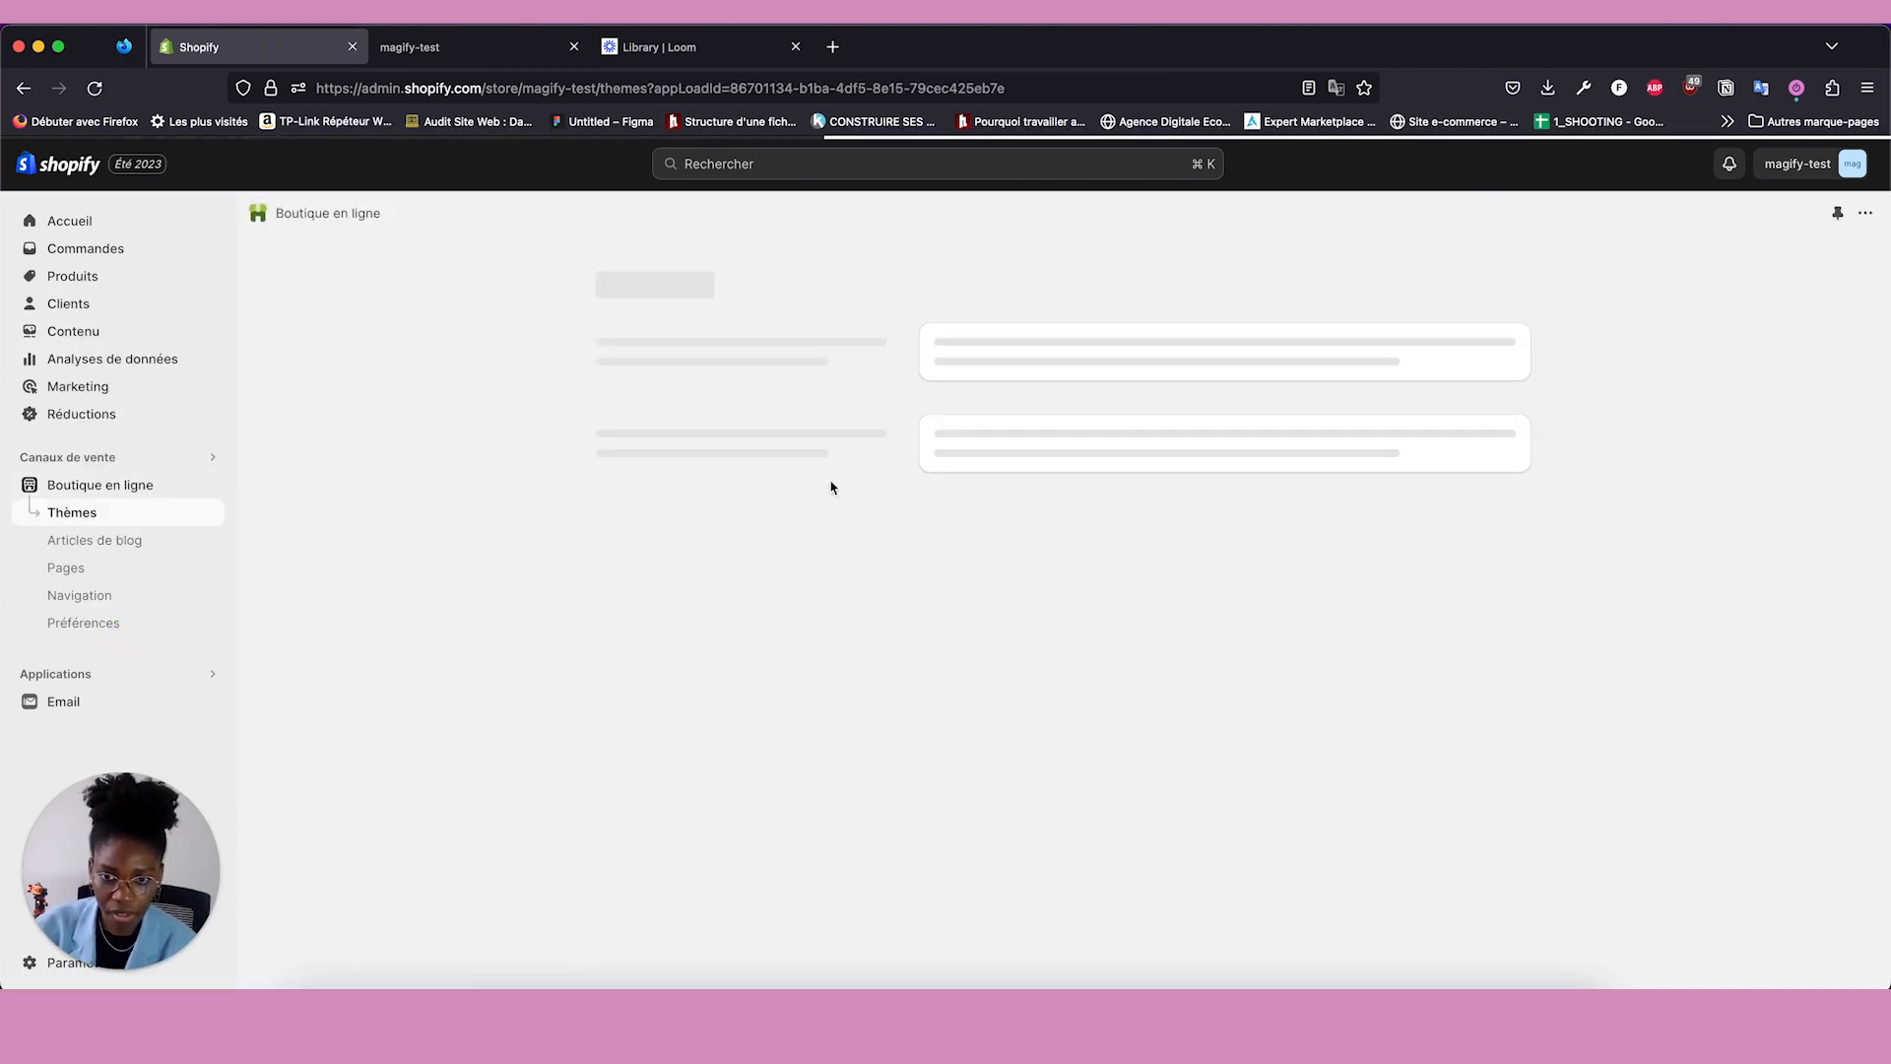
scroll(1254, 558, "down", 3)
left_click(1454, 564)
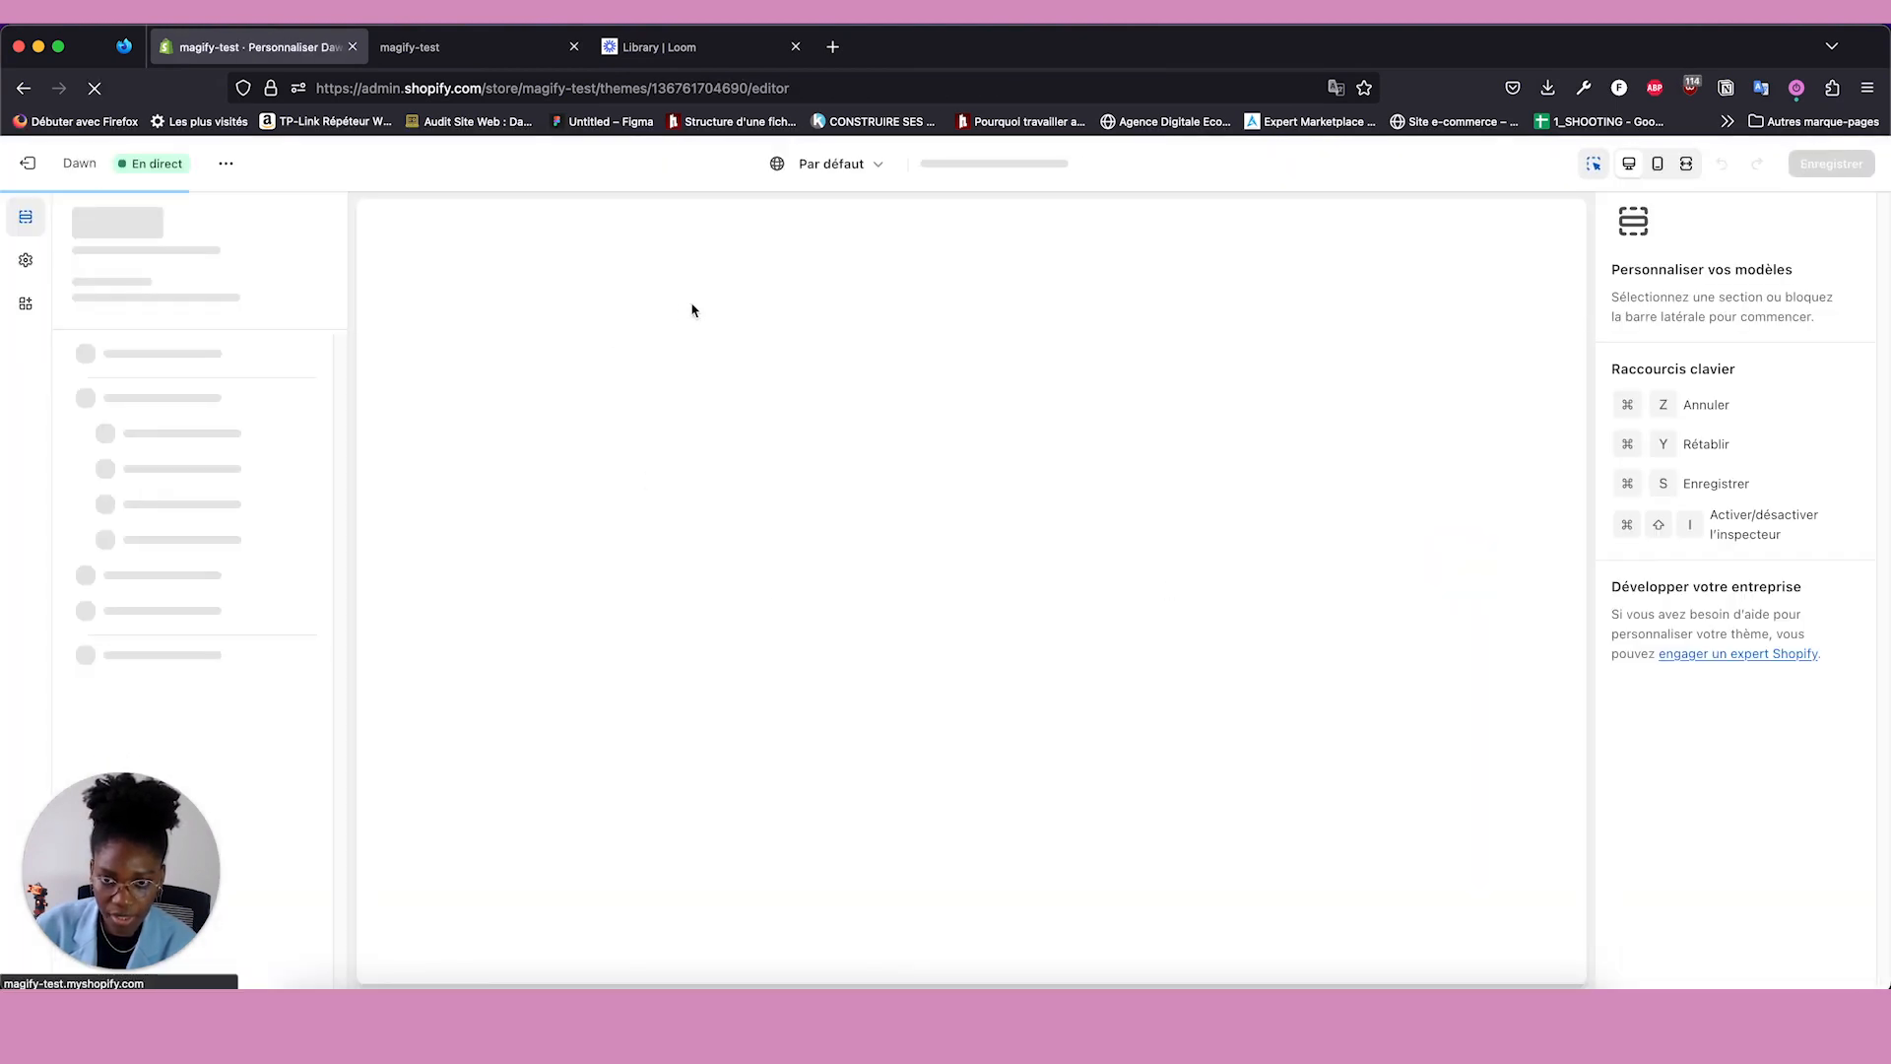
scroll(889, 431, "down", 5)
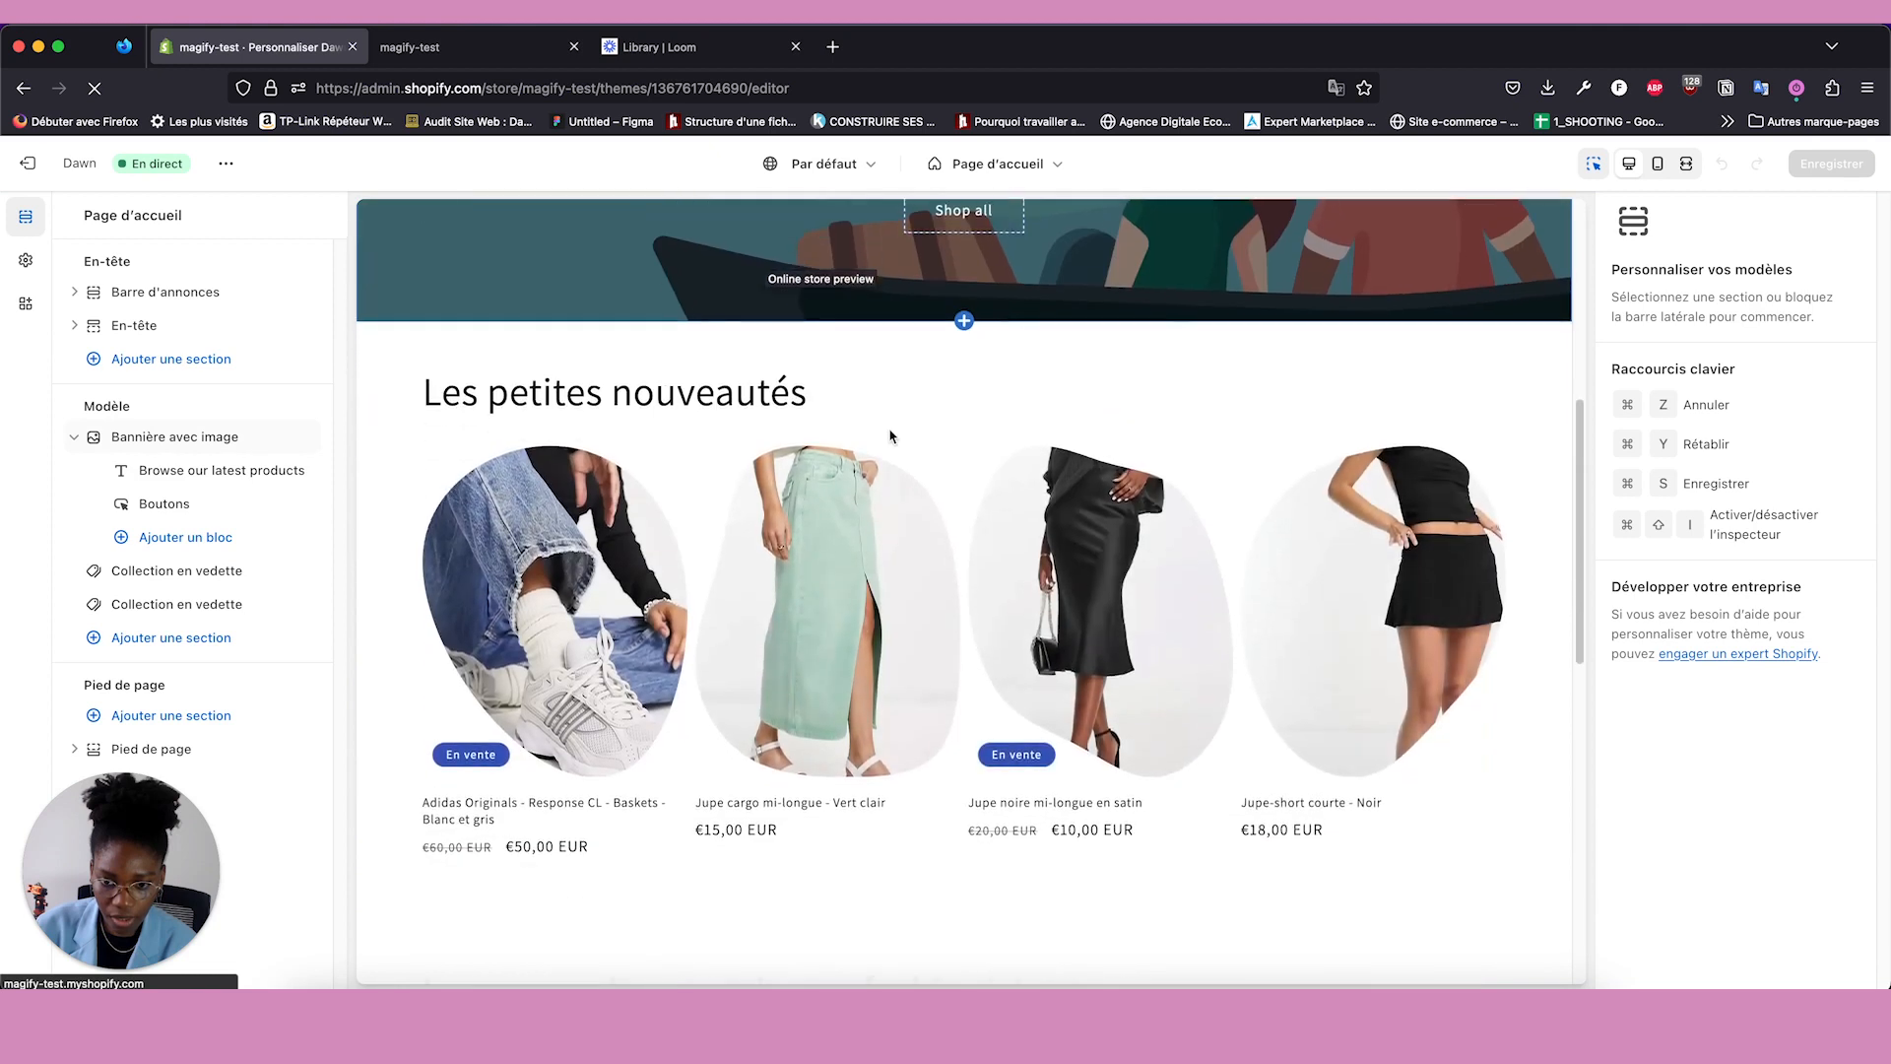
Set the "Les petites nouveautés" featured section to show the "Les nouveautés" collection.
left_click(890, 435)
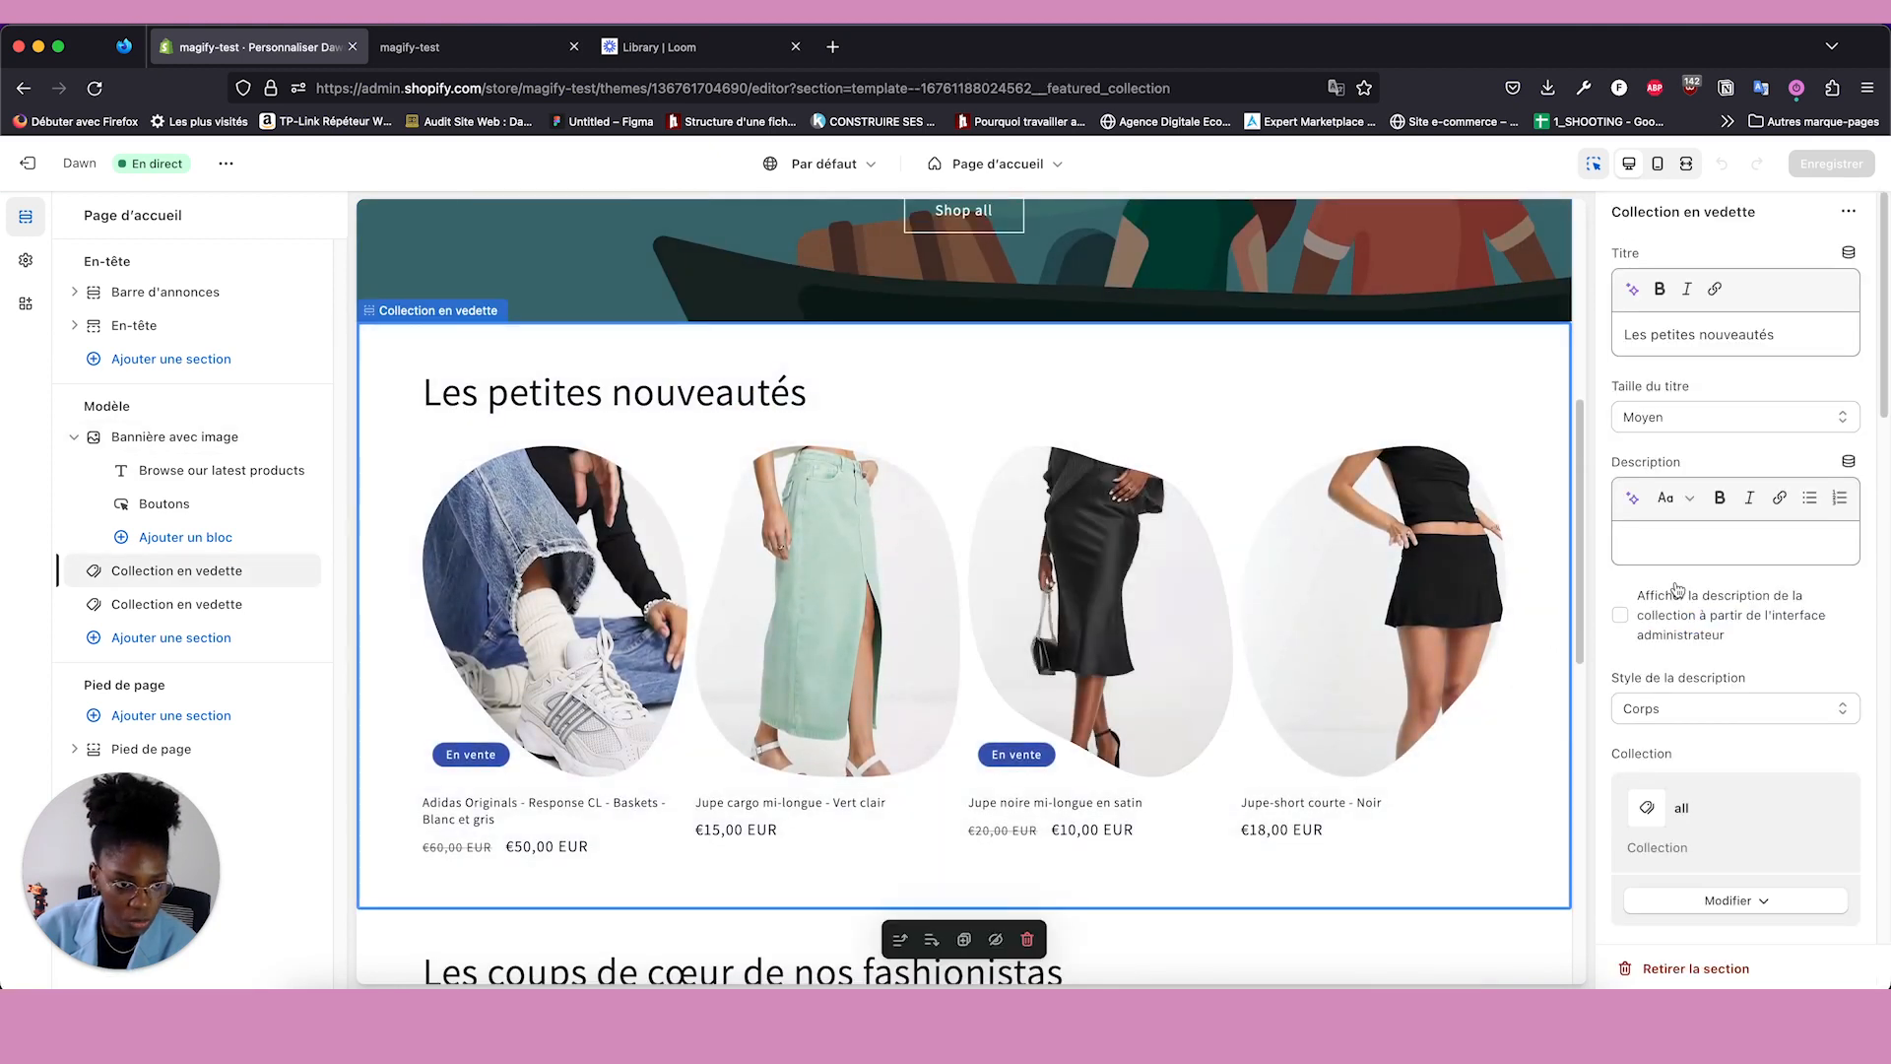
scroll(1689, 571, "down", 3)
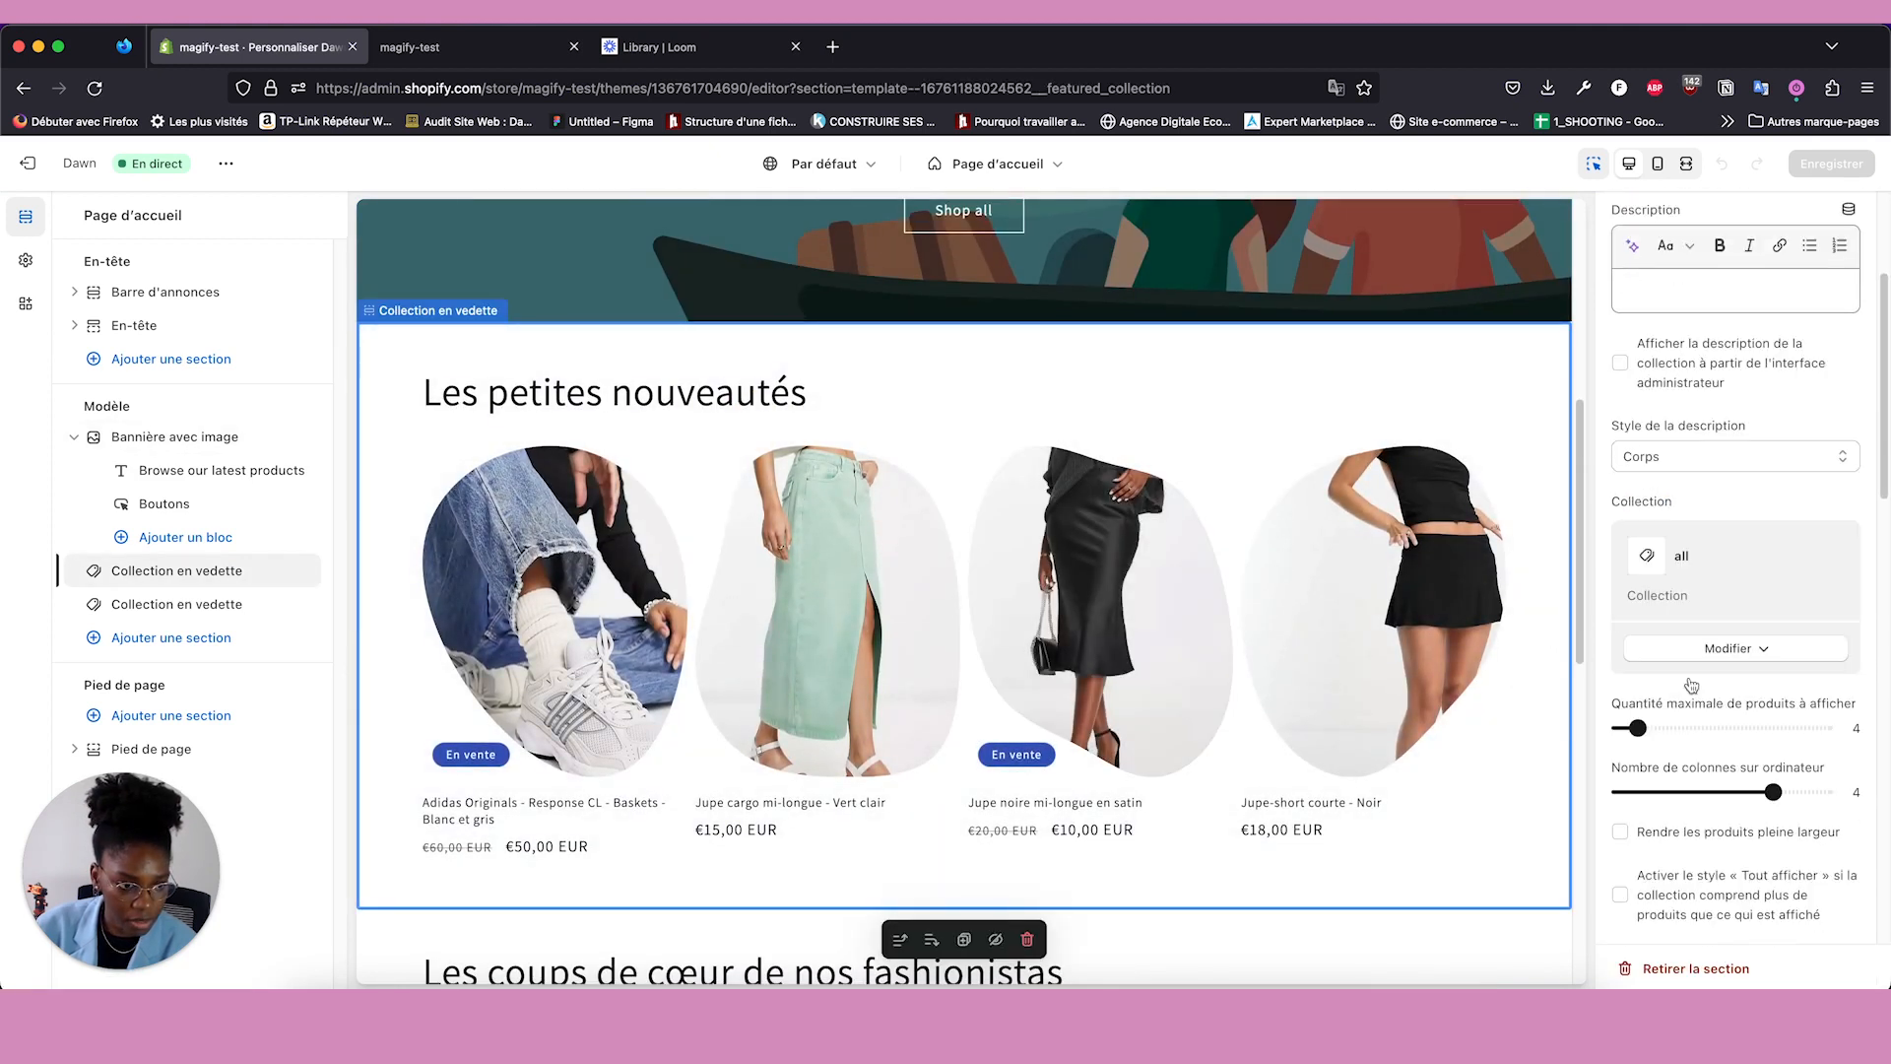
left_click(1684, 650)
left_click(1697, 690)
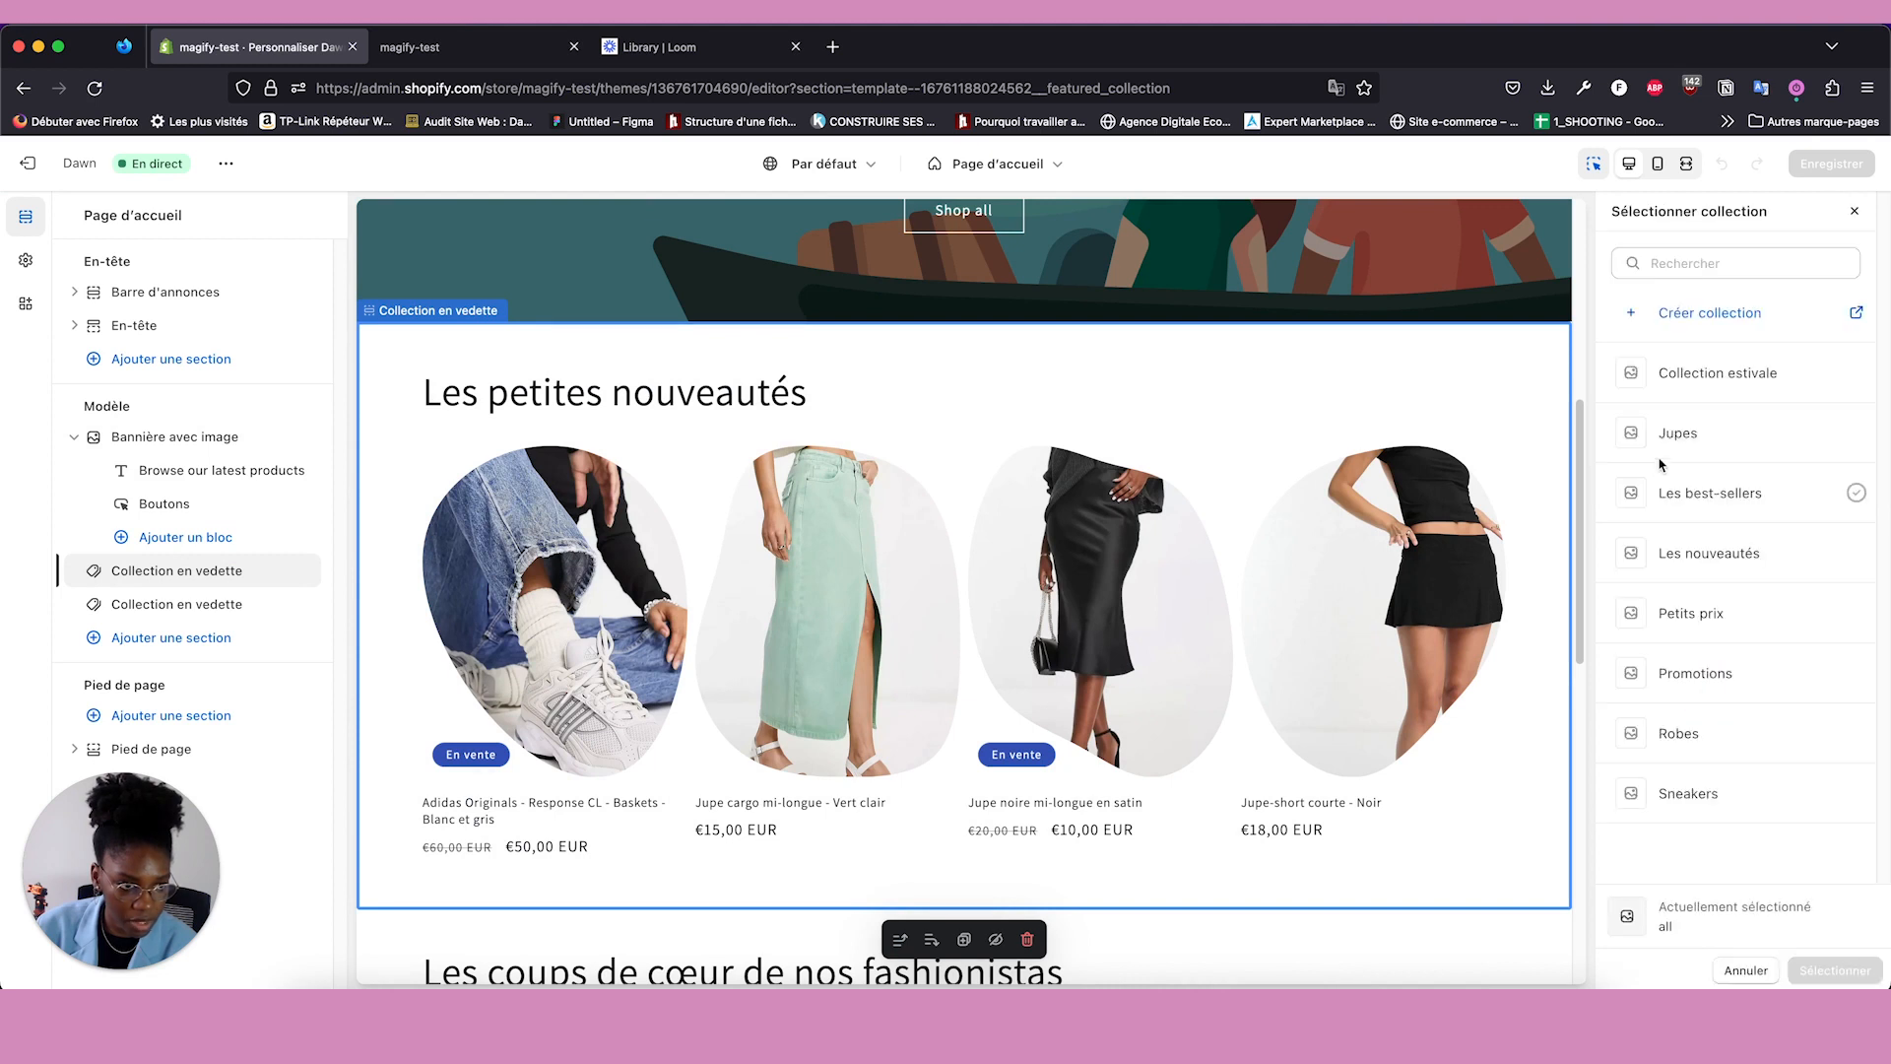
left_click(1692, 552)
left_click(1850, 971)
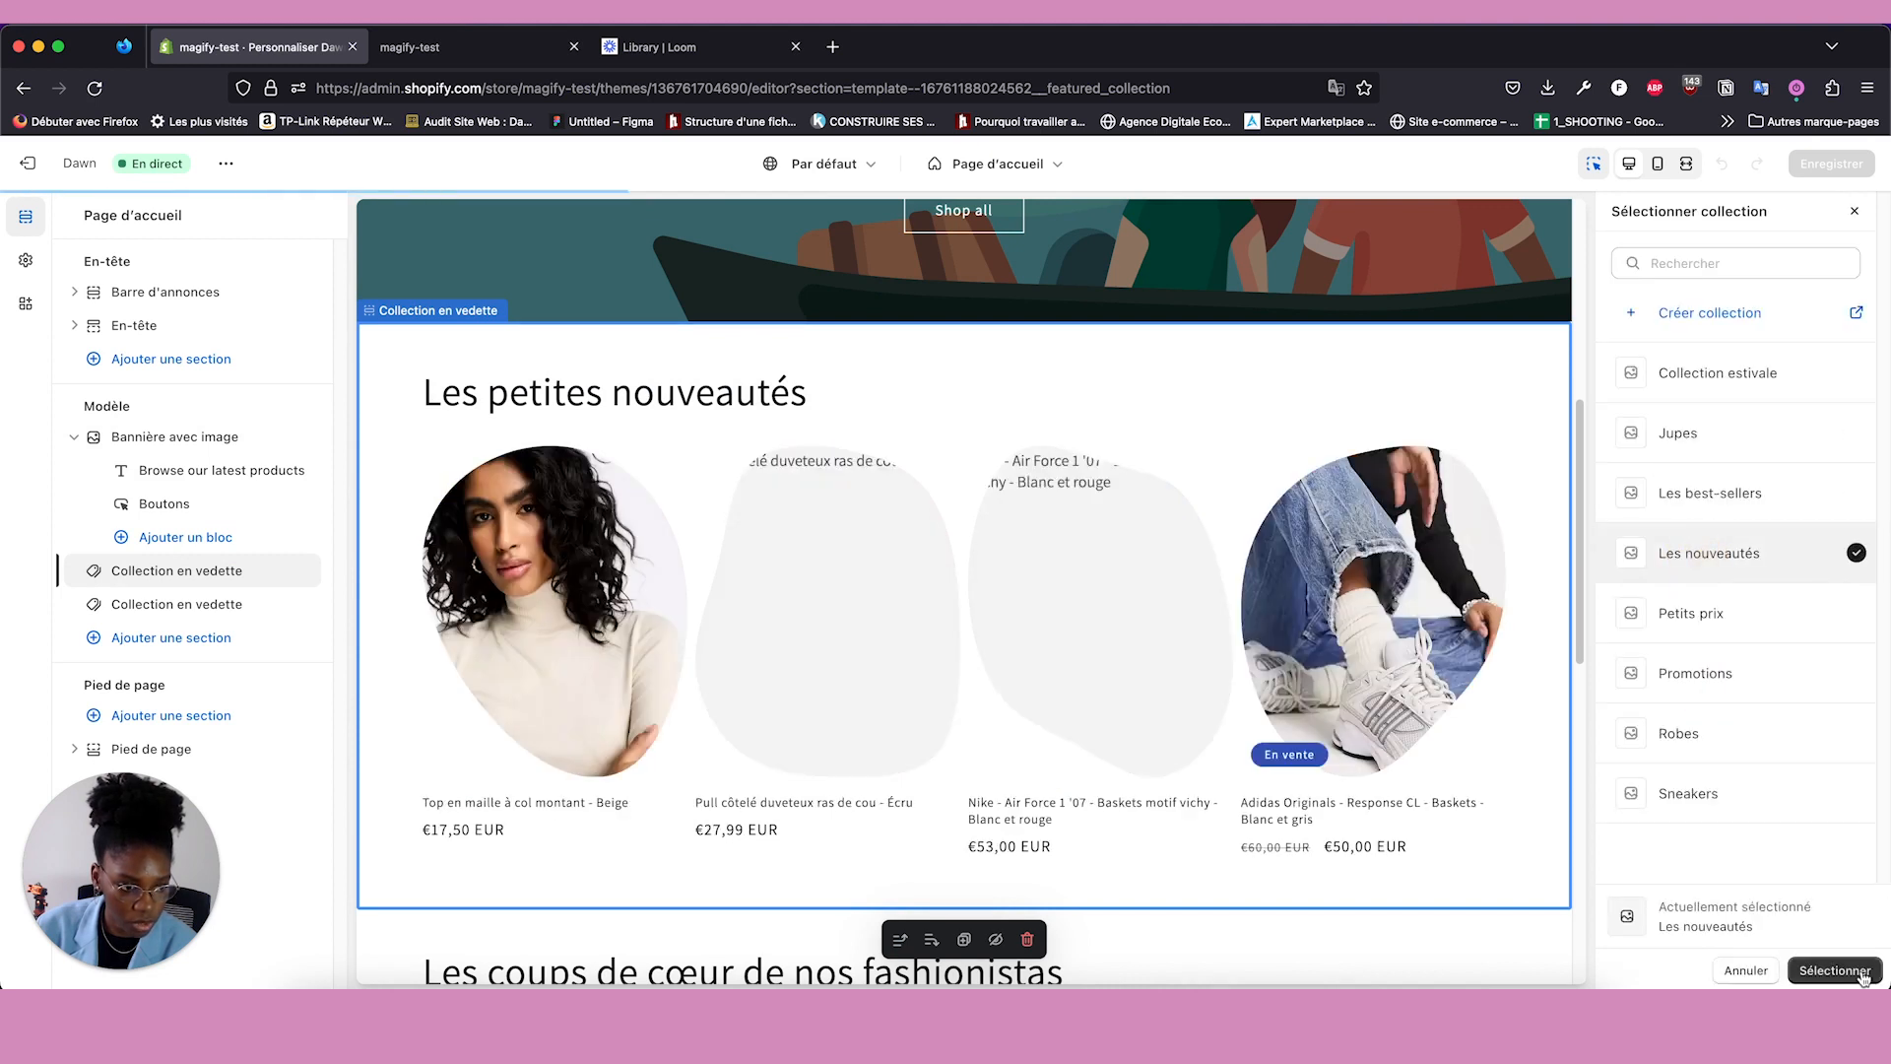
Set the "Les coups de cœur de nos fashionistas" featured section to show the "Les best-sellers" collection.
scroll(1427, 652, "down", 5)
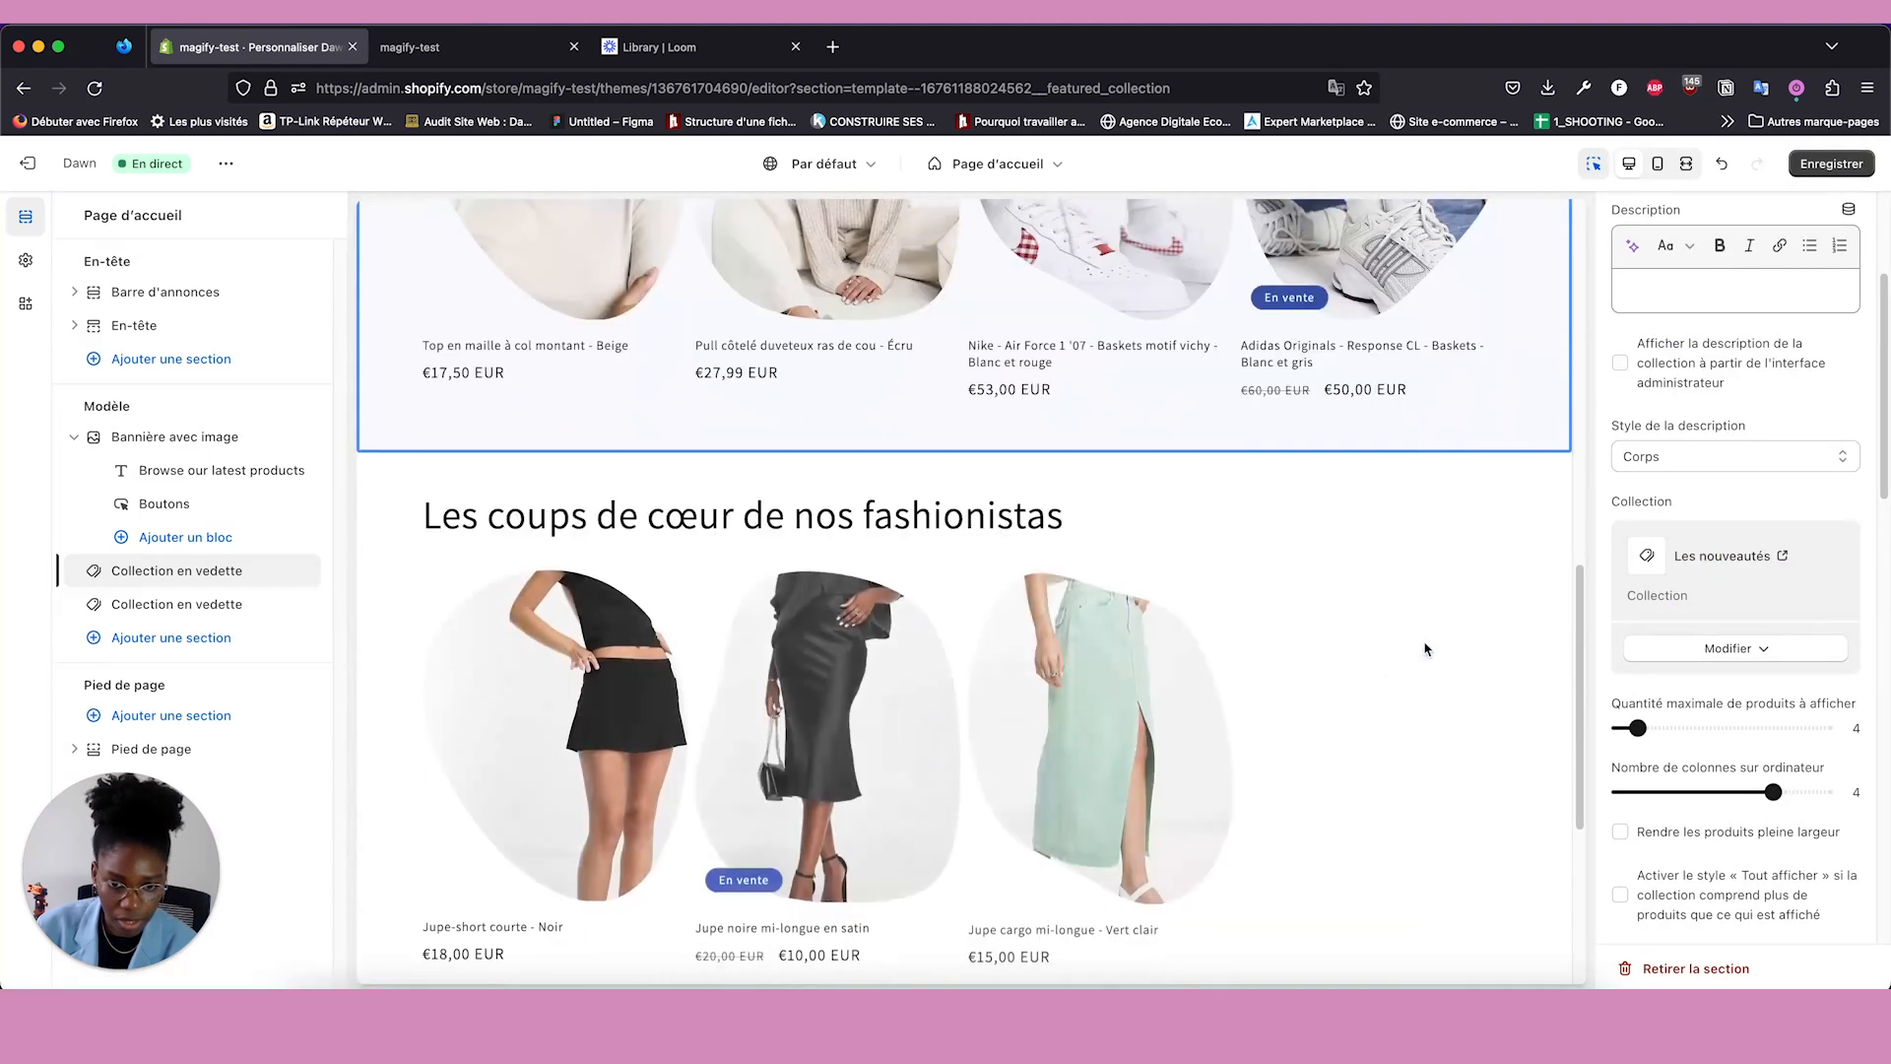
left_click(1063, 753)
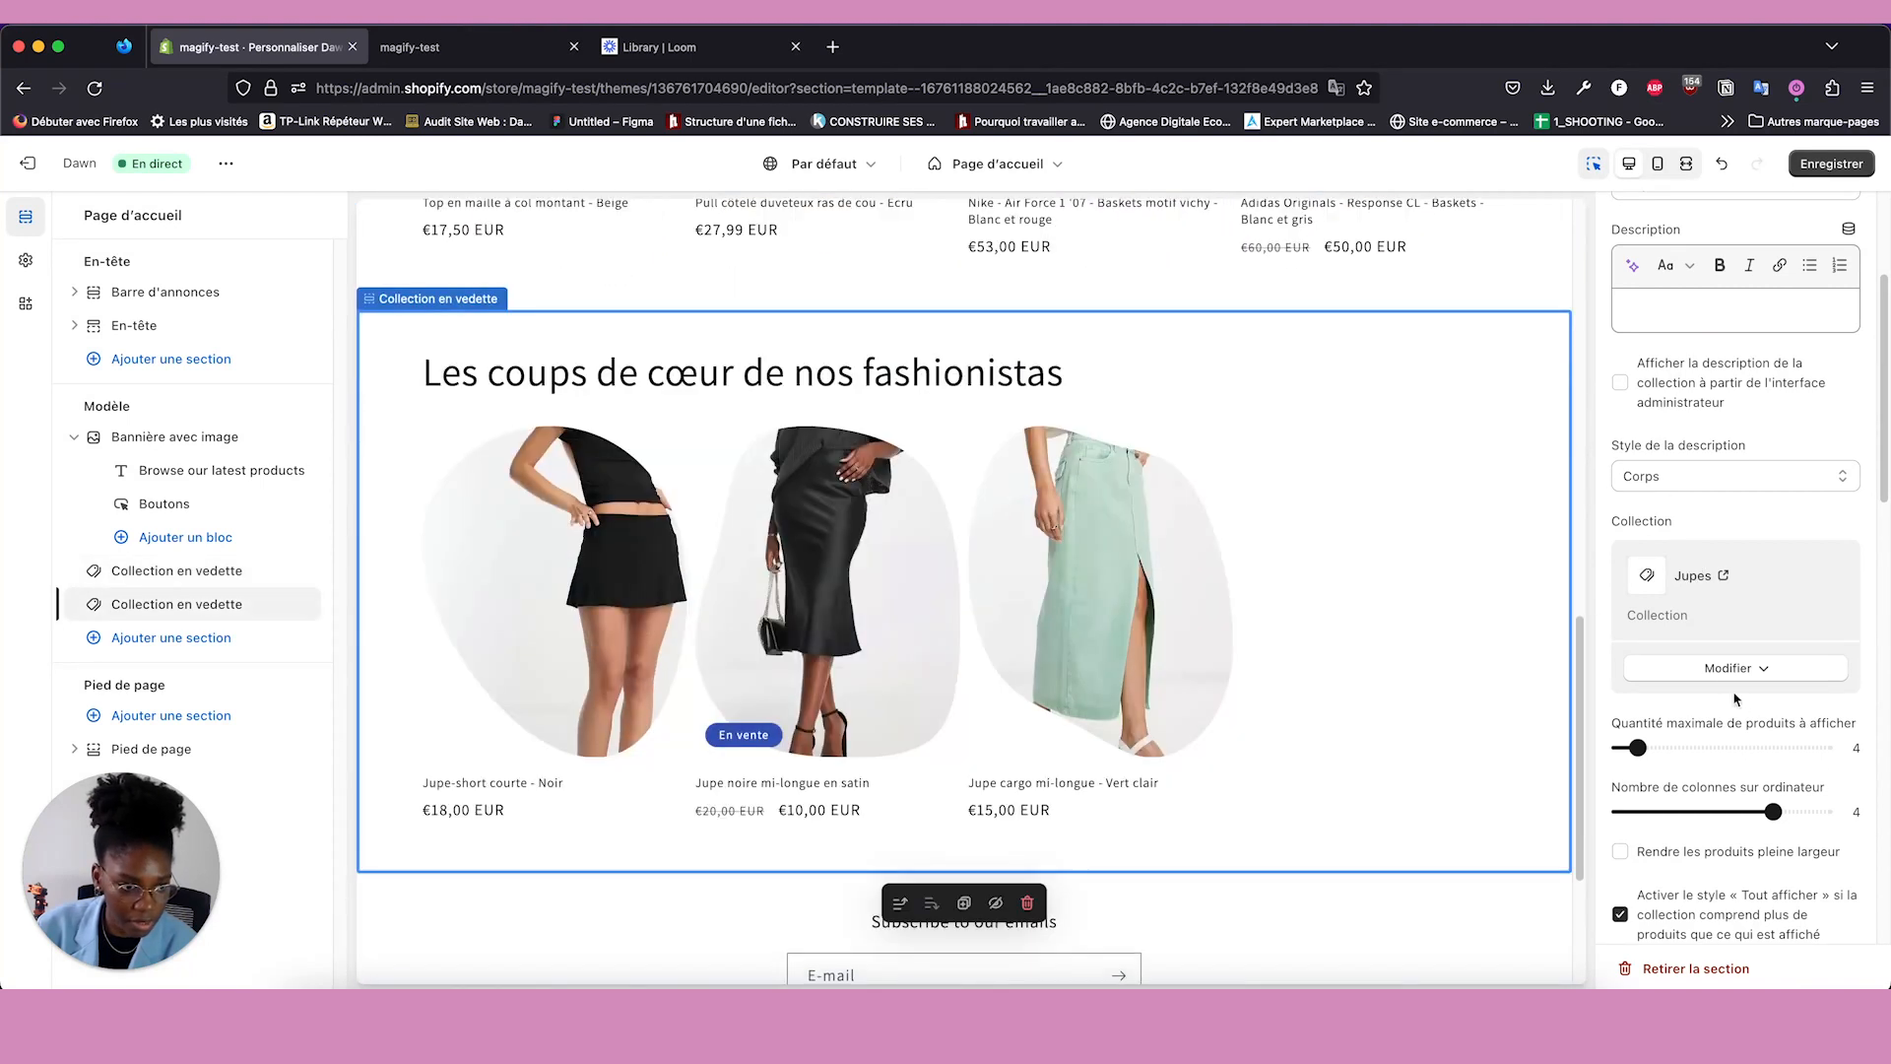
left_click(1727, 669)
left_click(1736, 709)
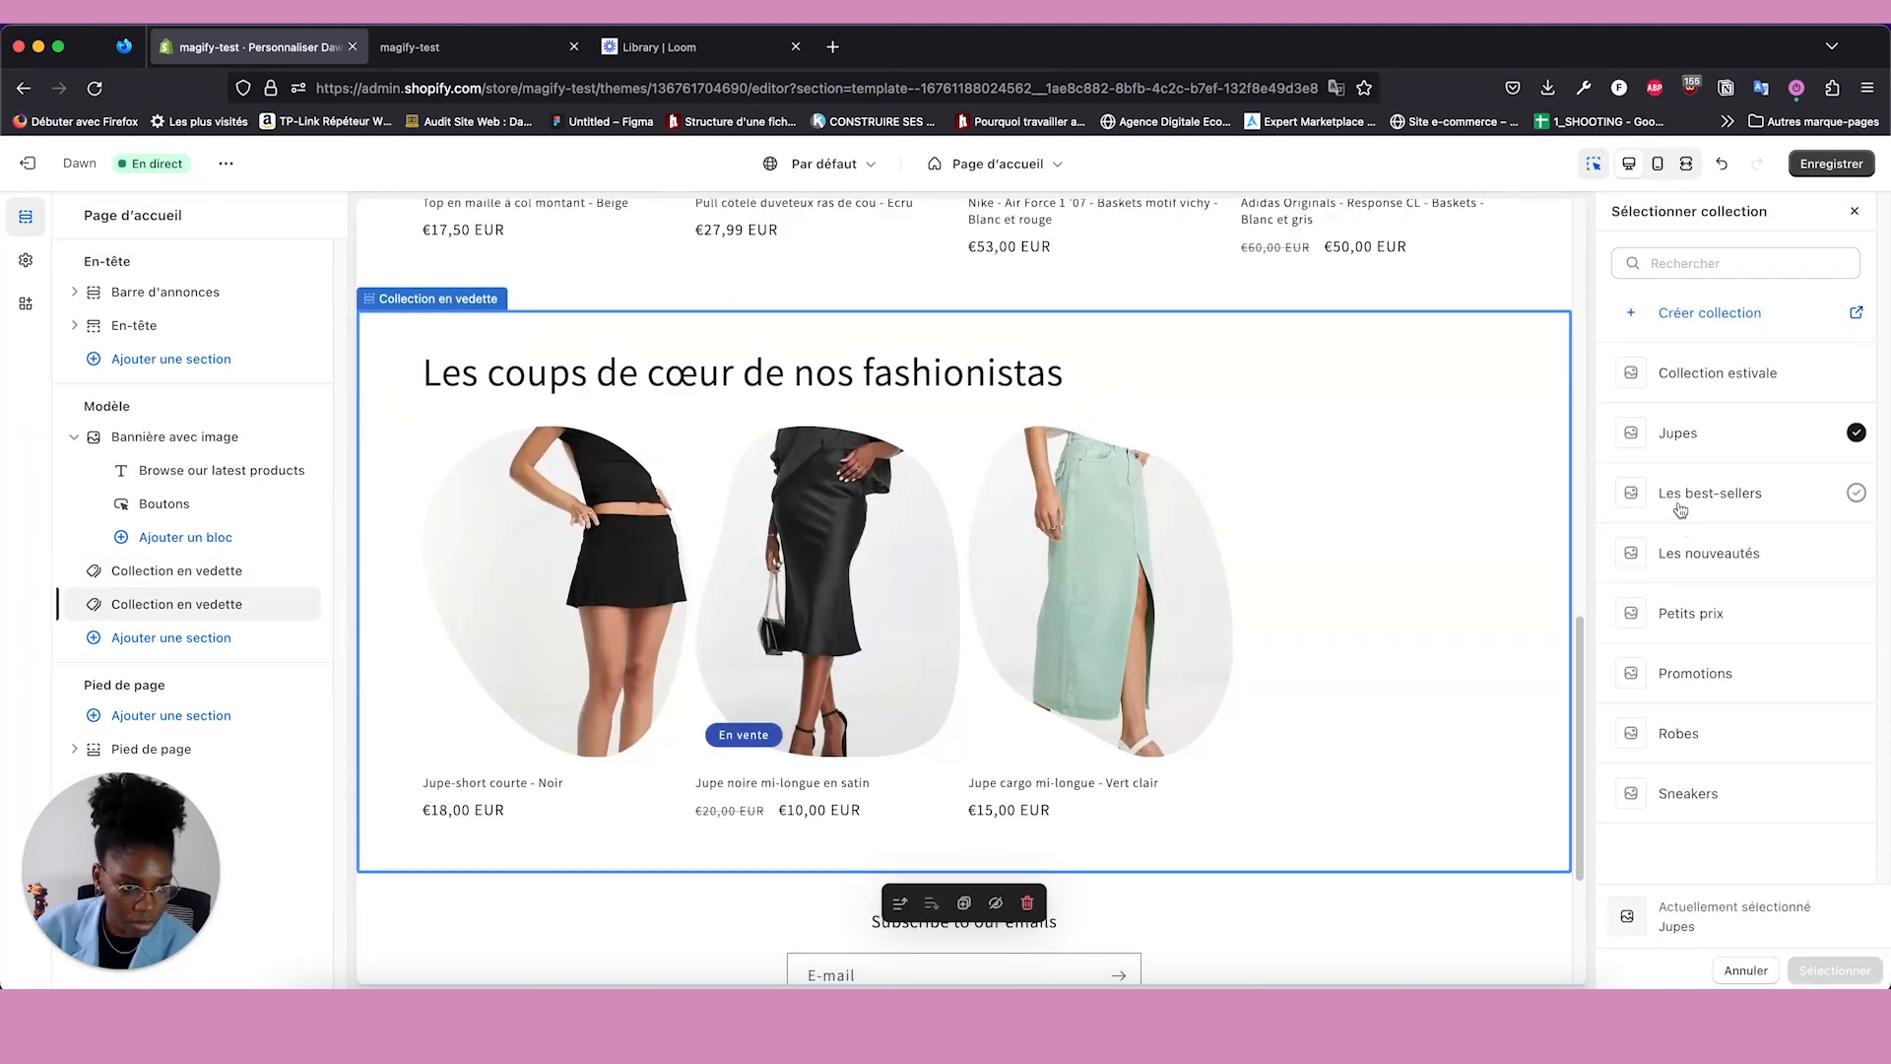
left_click(1683, 495)
left_click(1827, 967)
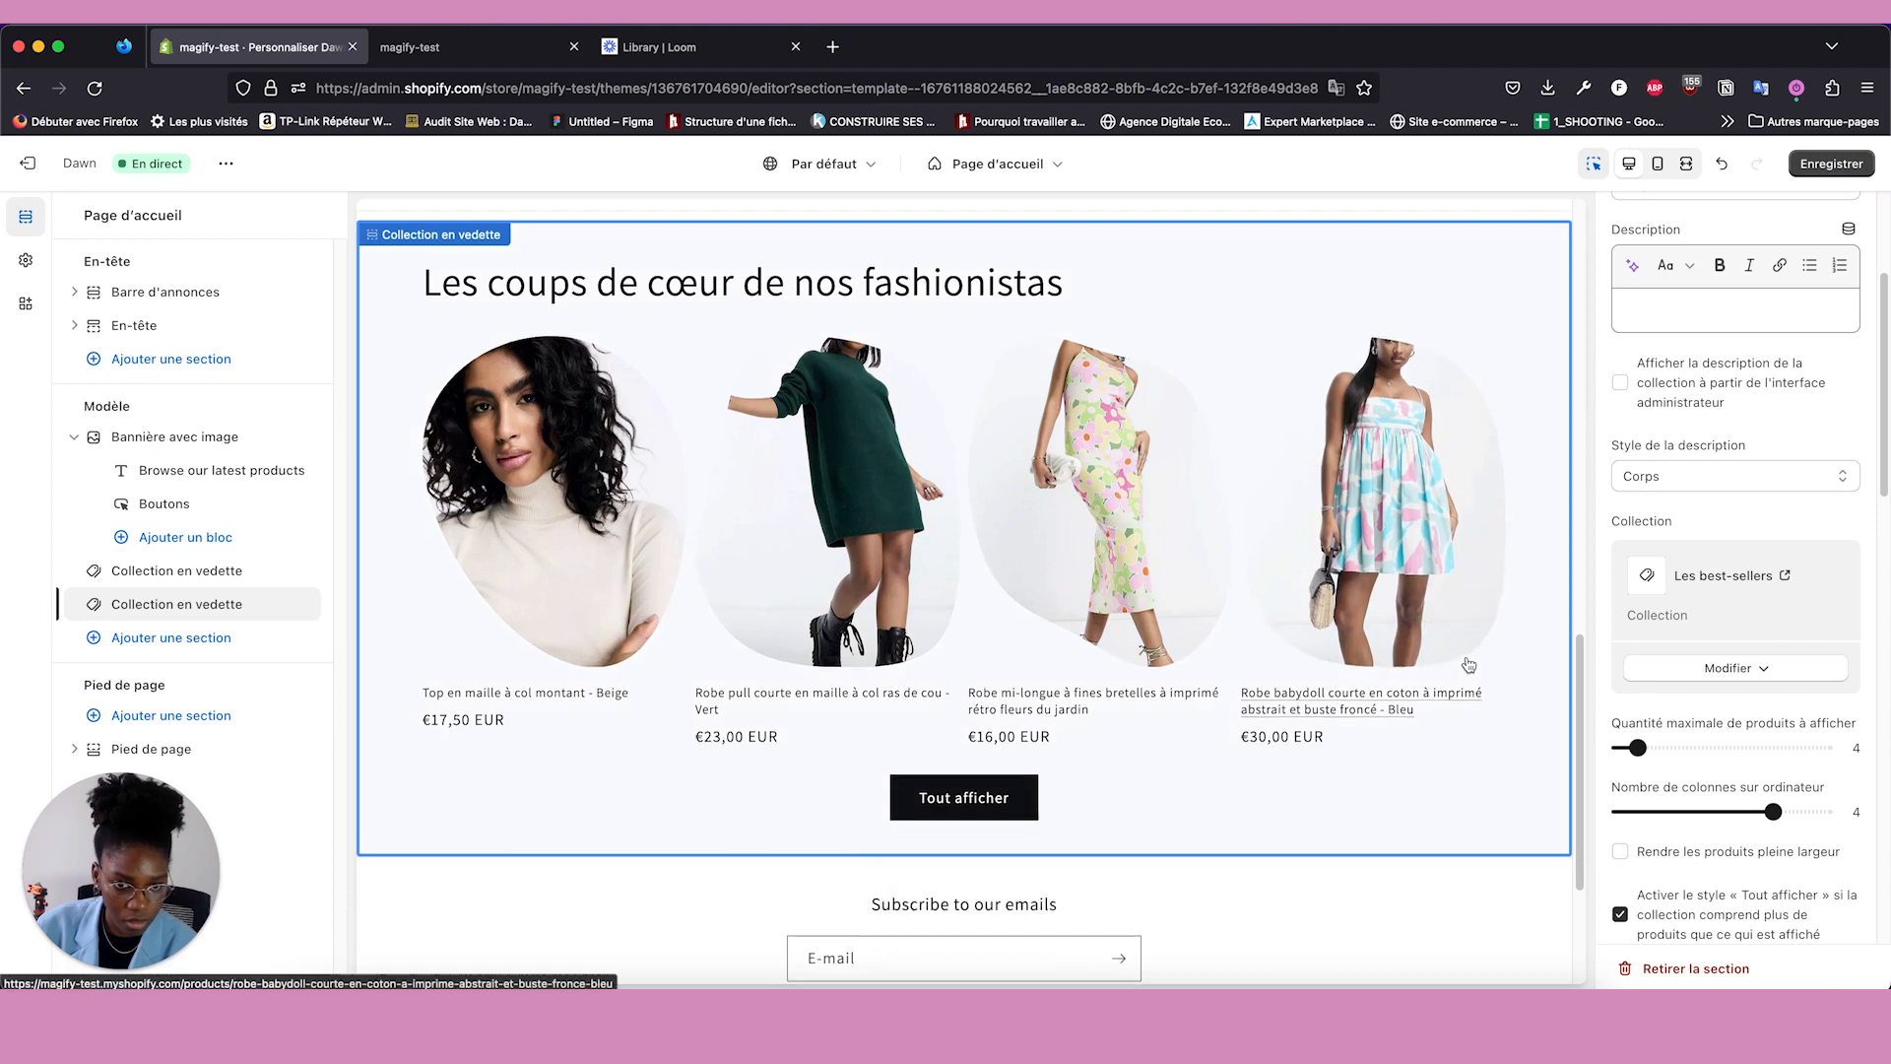
Save the theme changes and review the home page preview up to its header.
scroll(1469, 665, "up", 2)
scroll(1469, 665, "up", 5)
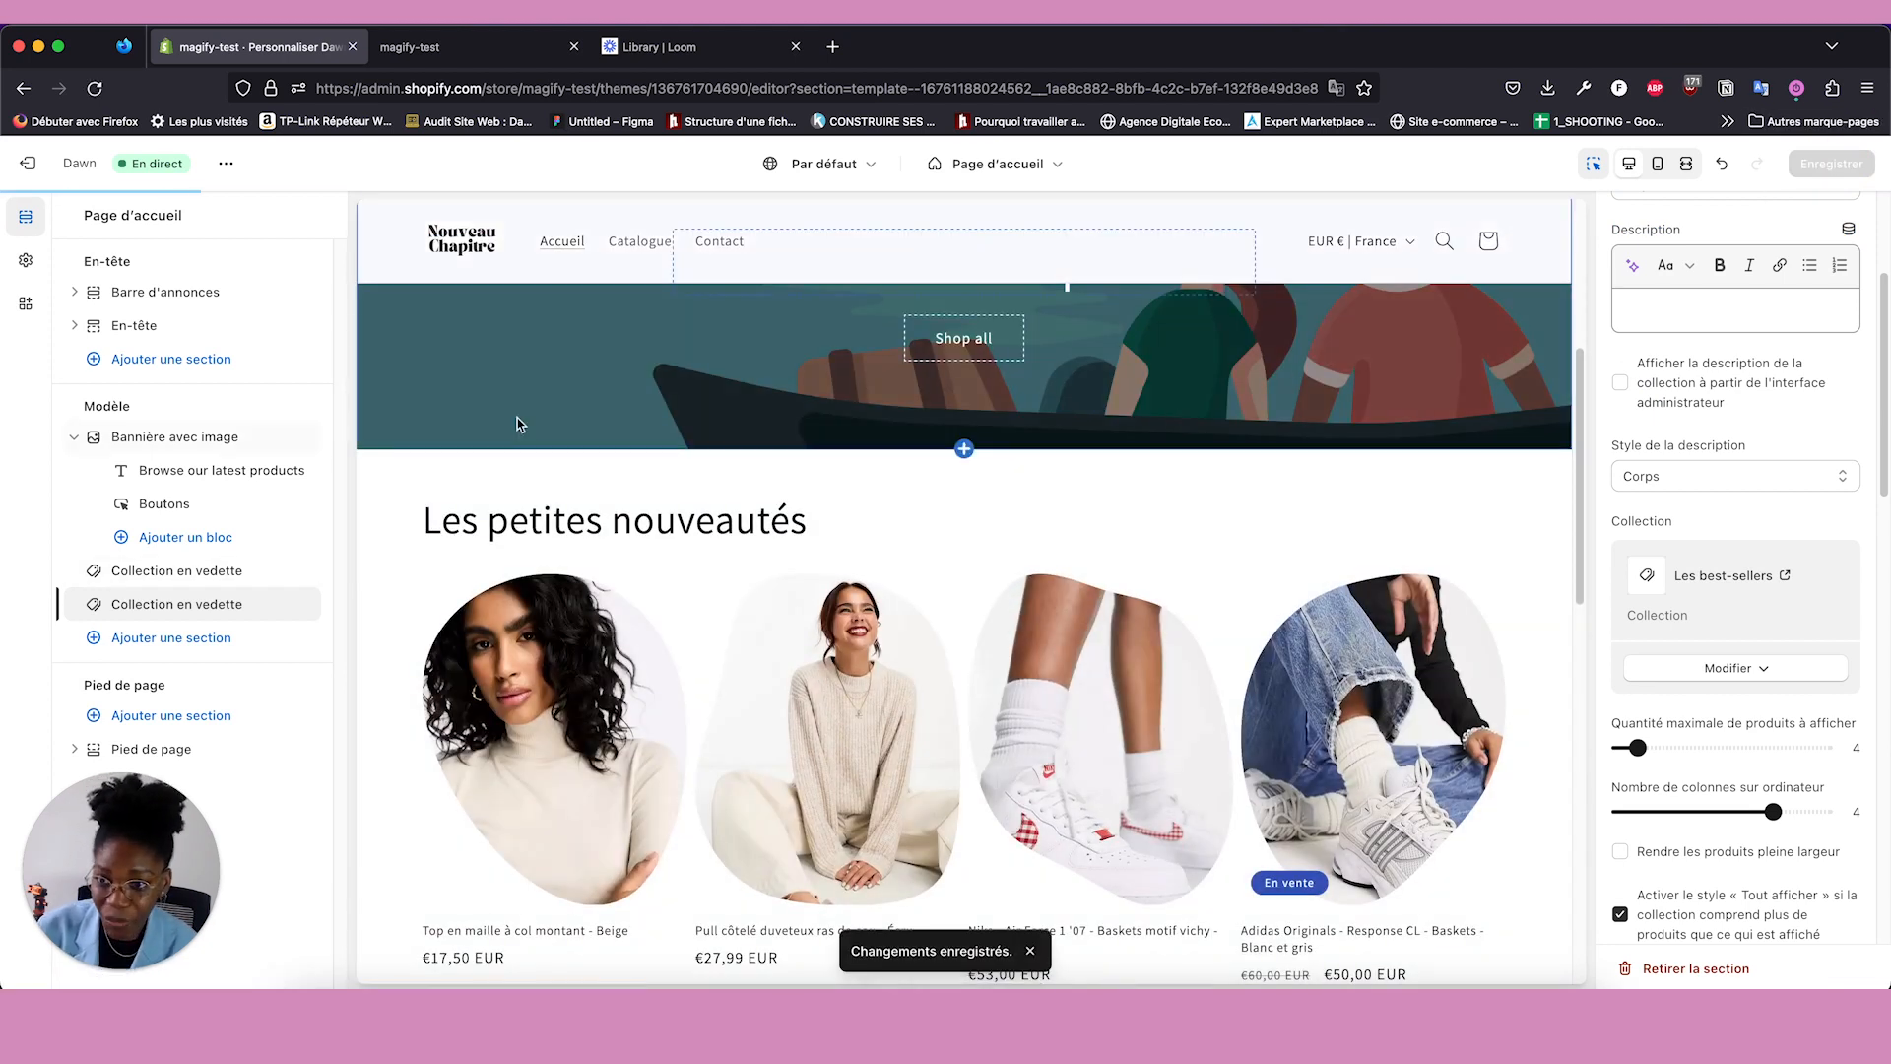
scroll(609, 519, "up", 4)
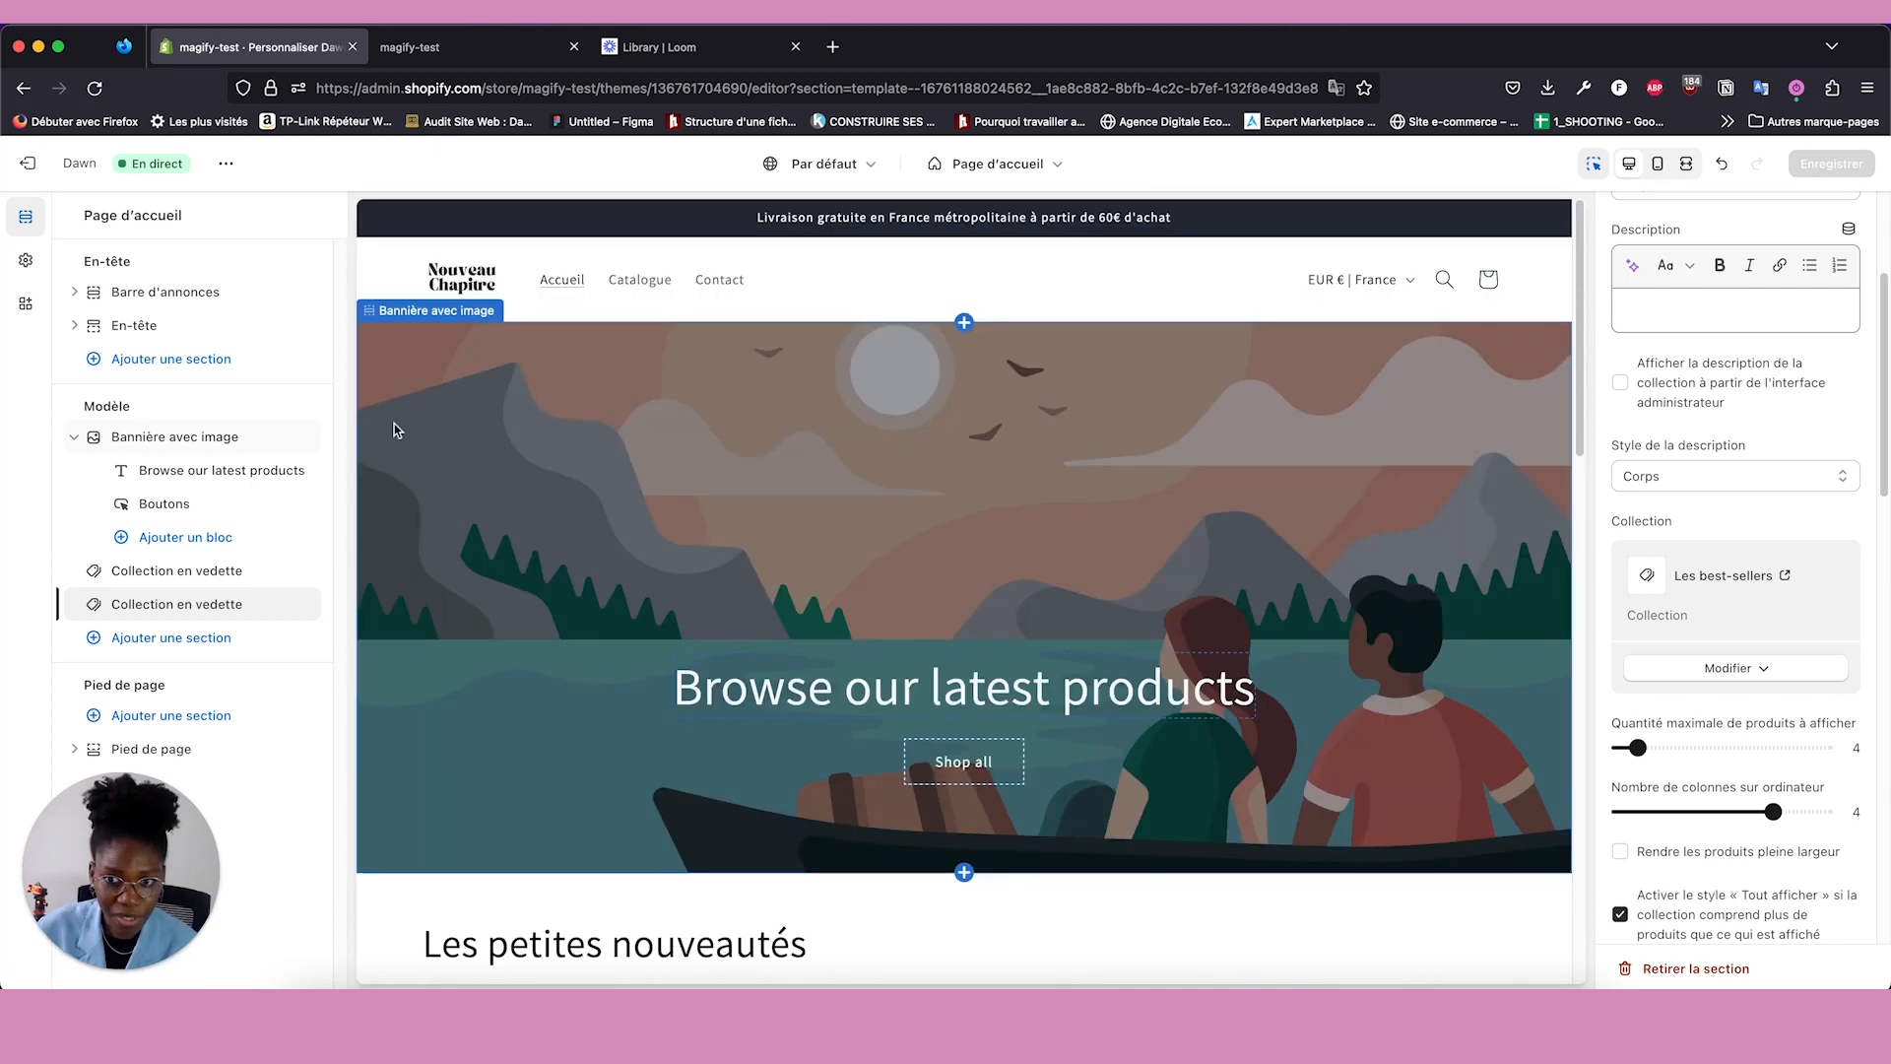
Leave the theme editor and open the store's main navigation menu, "Menu principal", for editing.
left_click(27, 164)
left_click(128, 598)
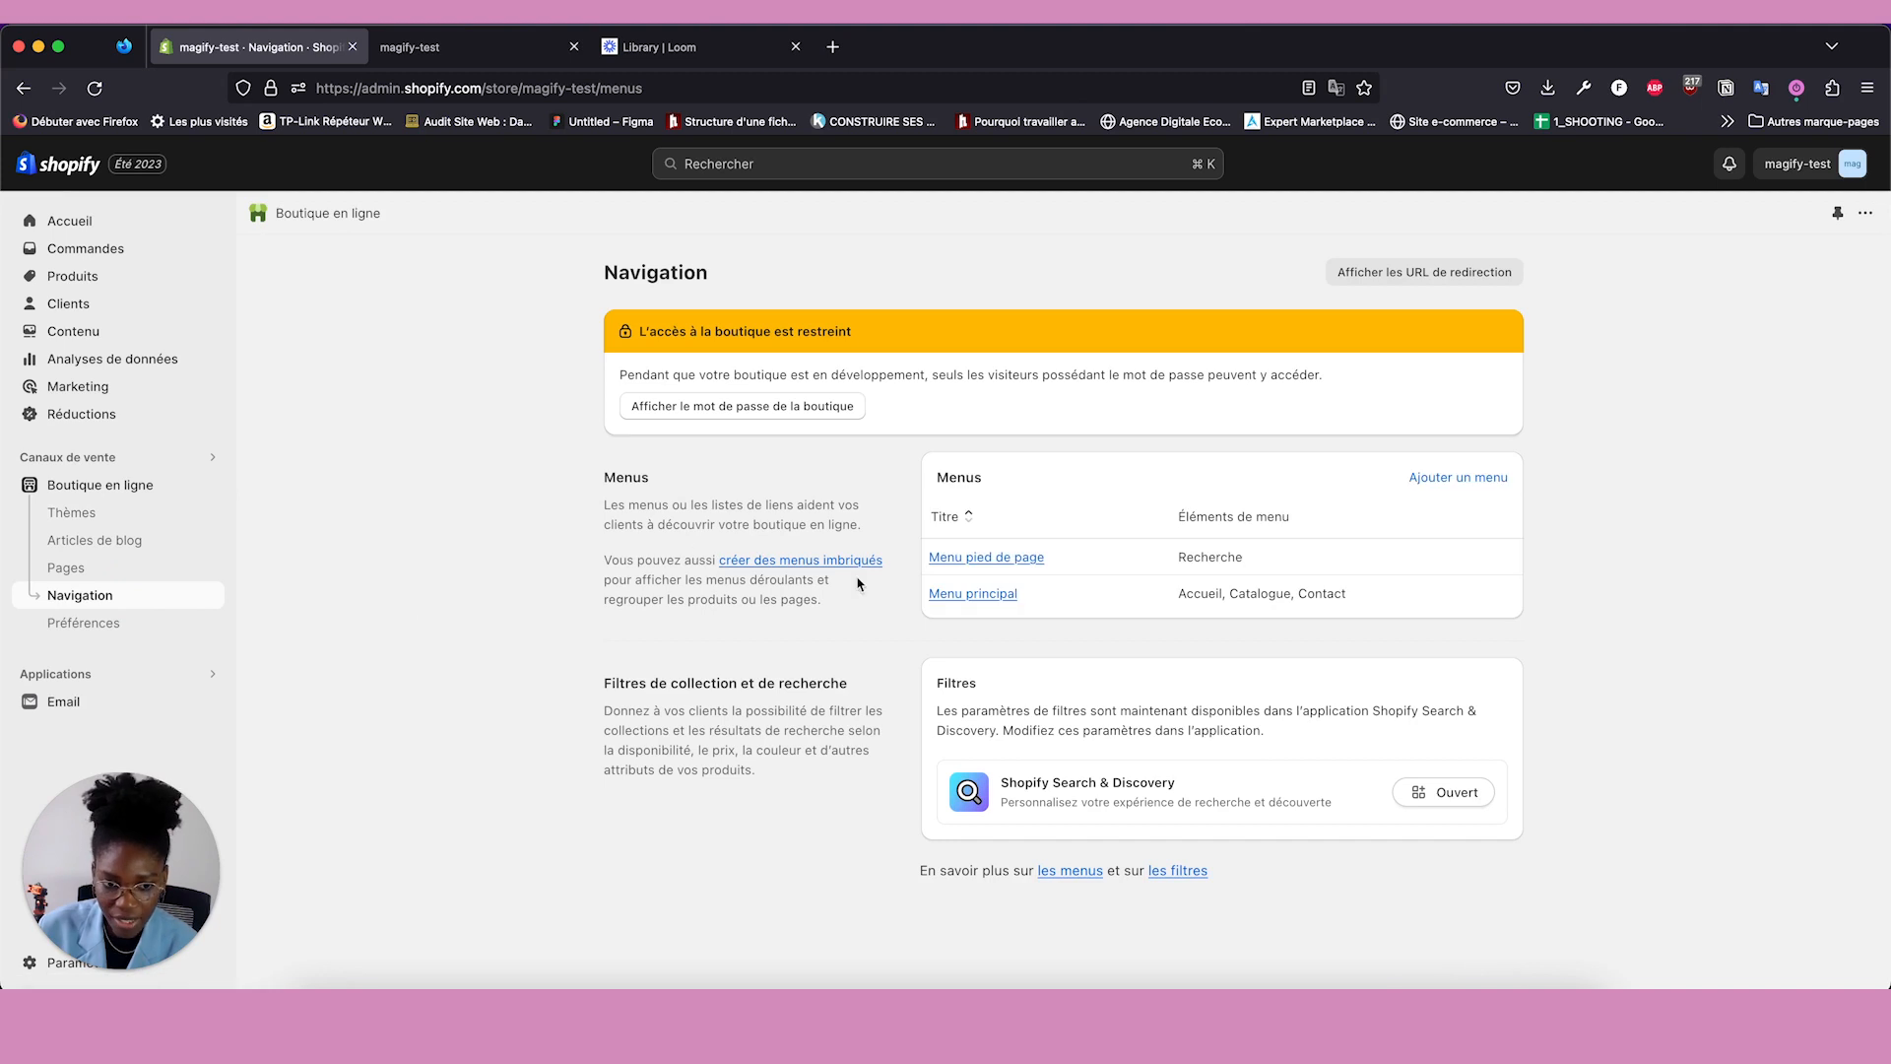
left_click(997, 595)
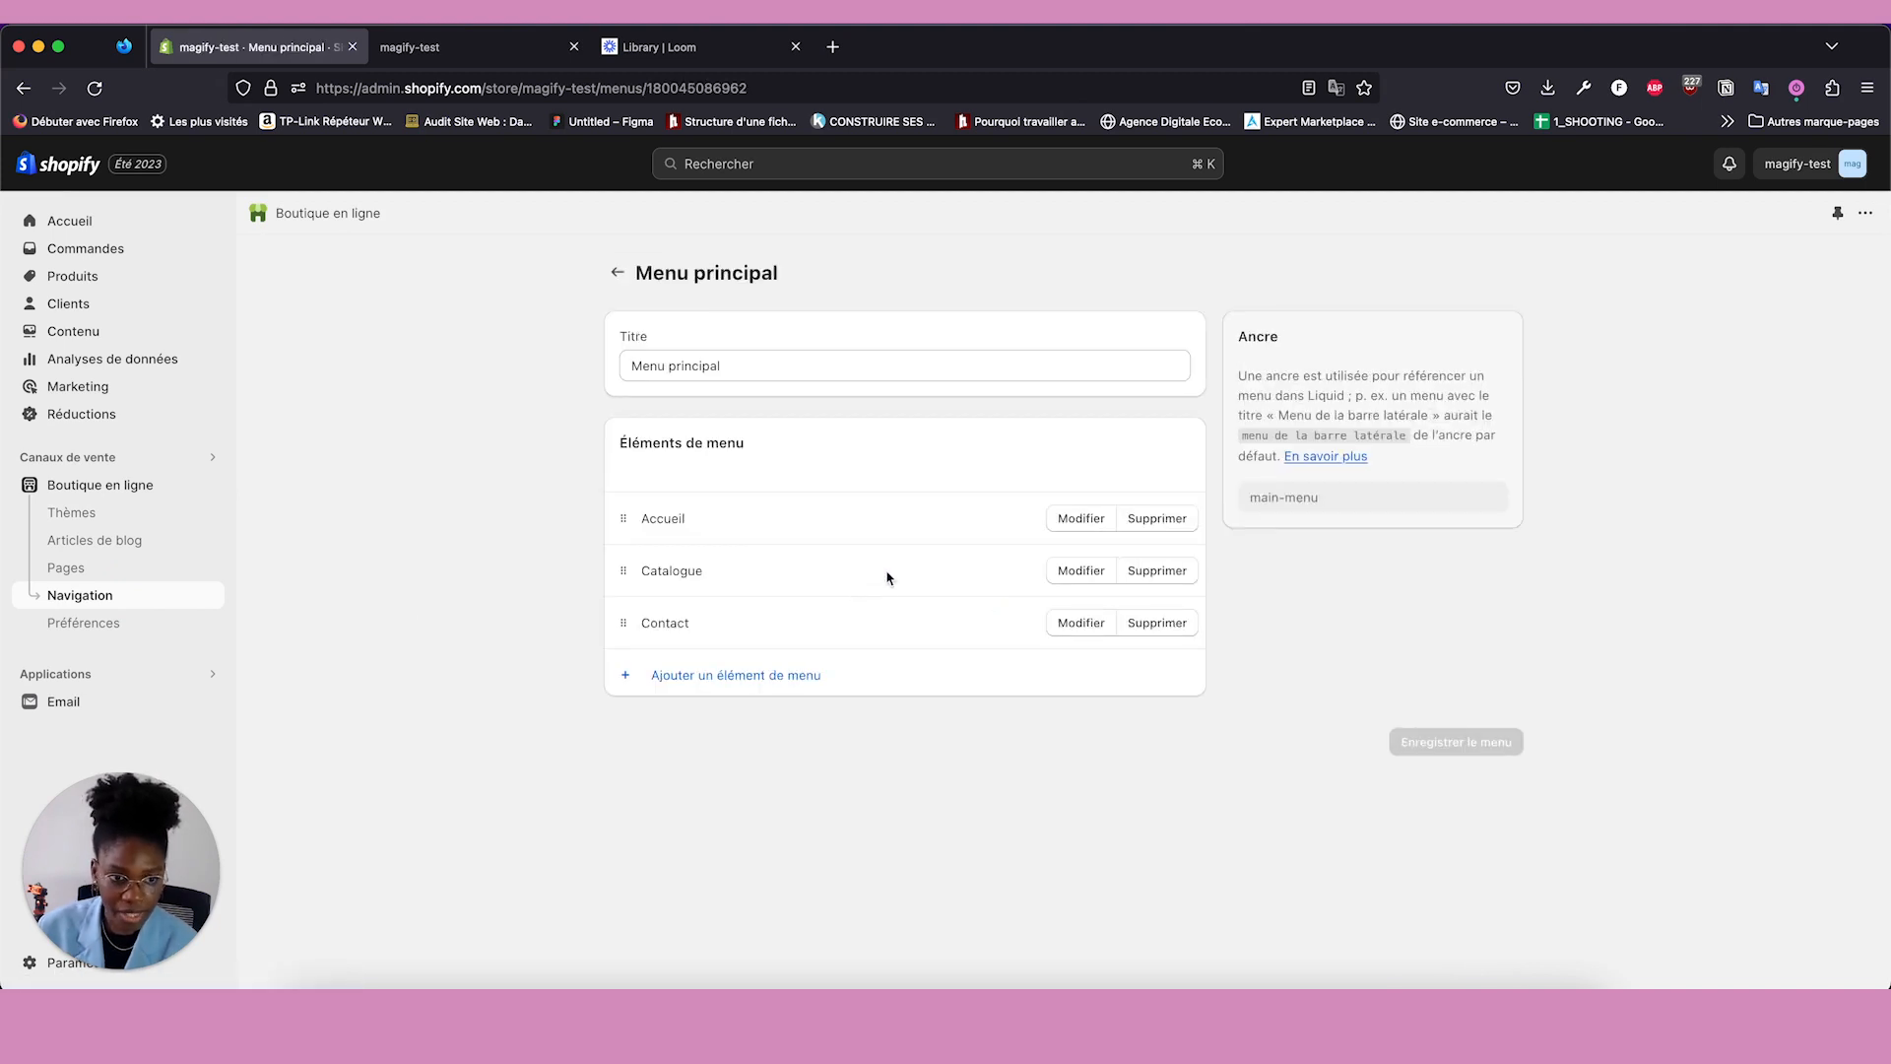
Add a menu item to the main menu that links to the "Les nouveautés" collection.
left_click(796, 676)
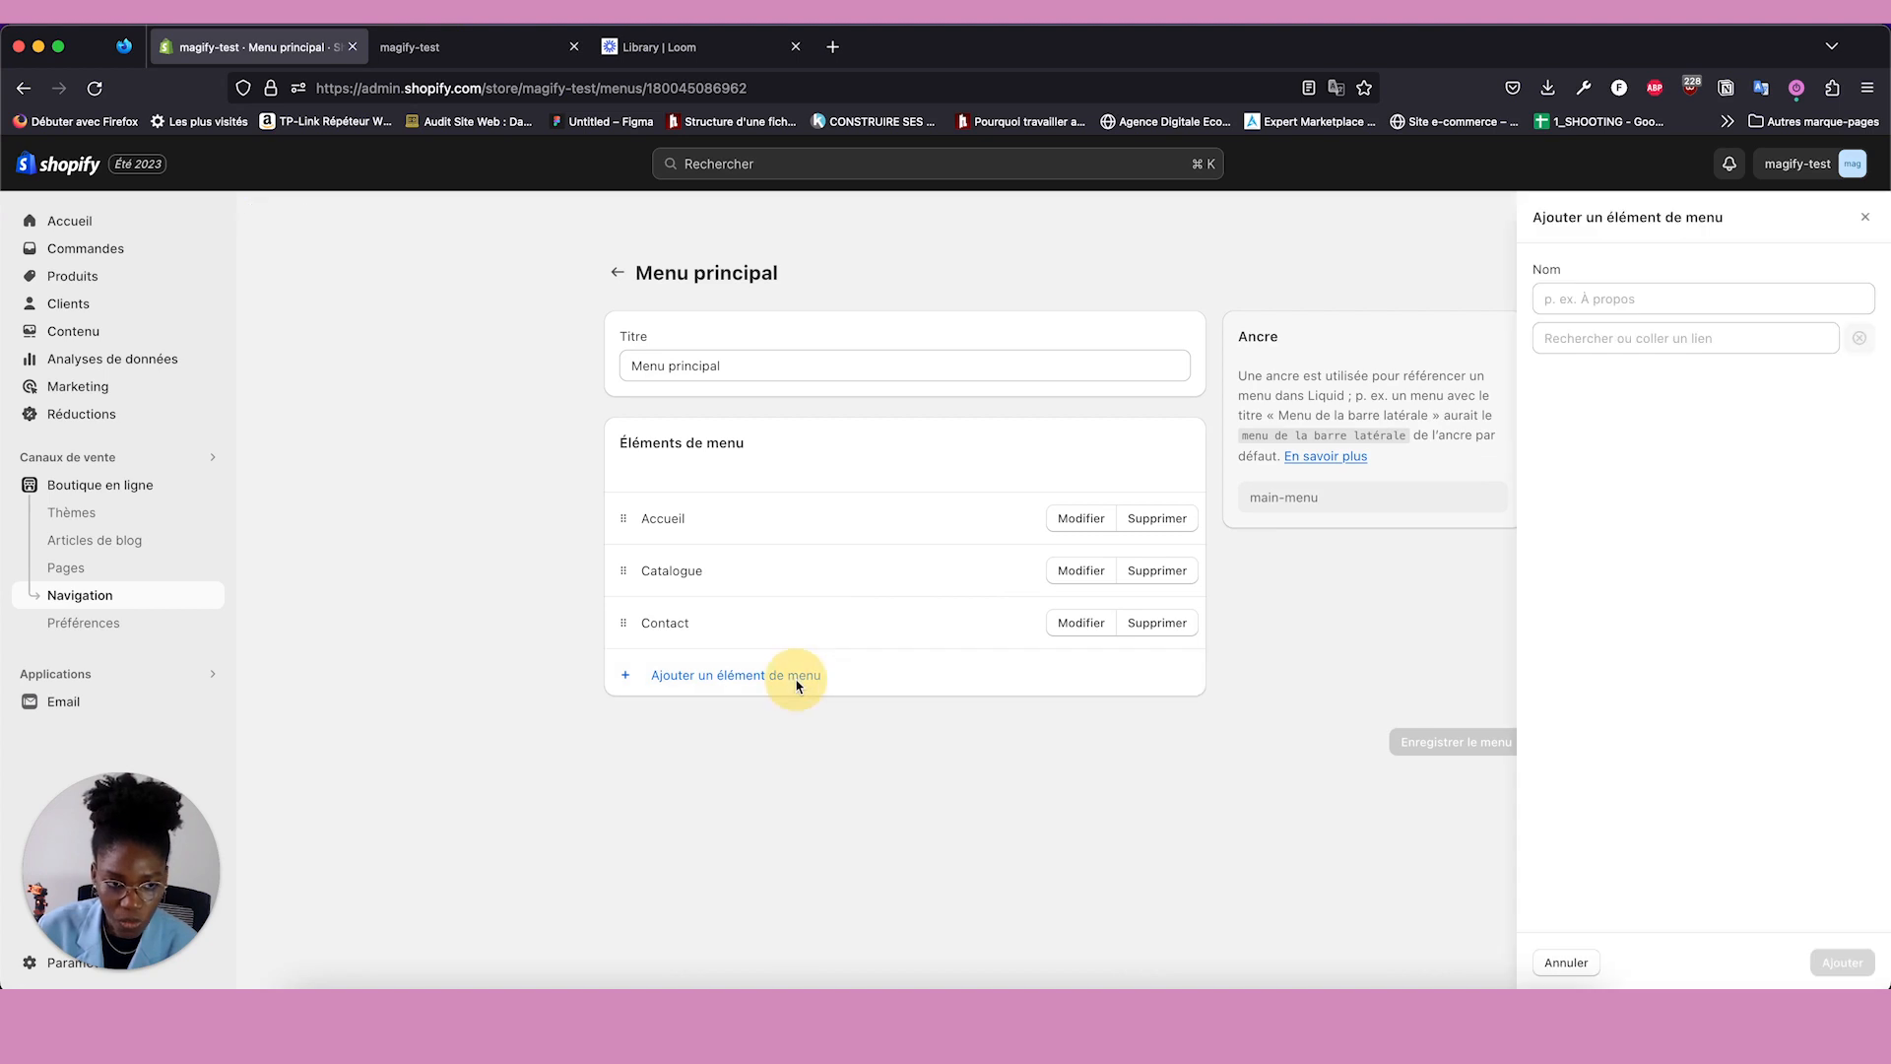
left_click(1603, 341)
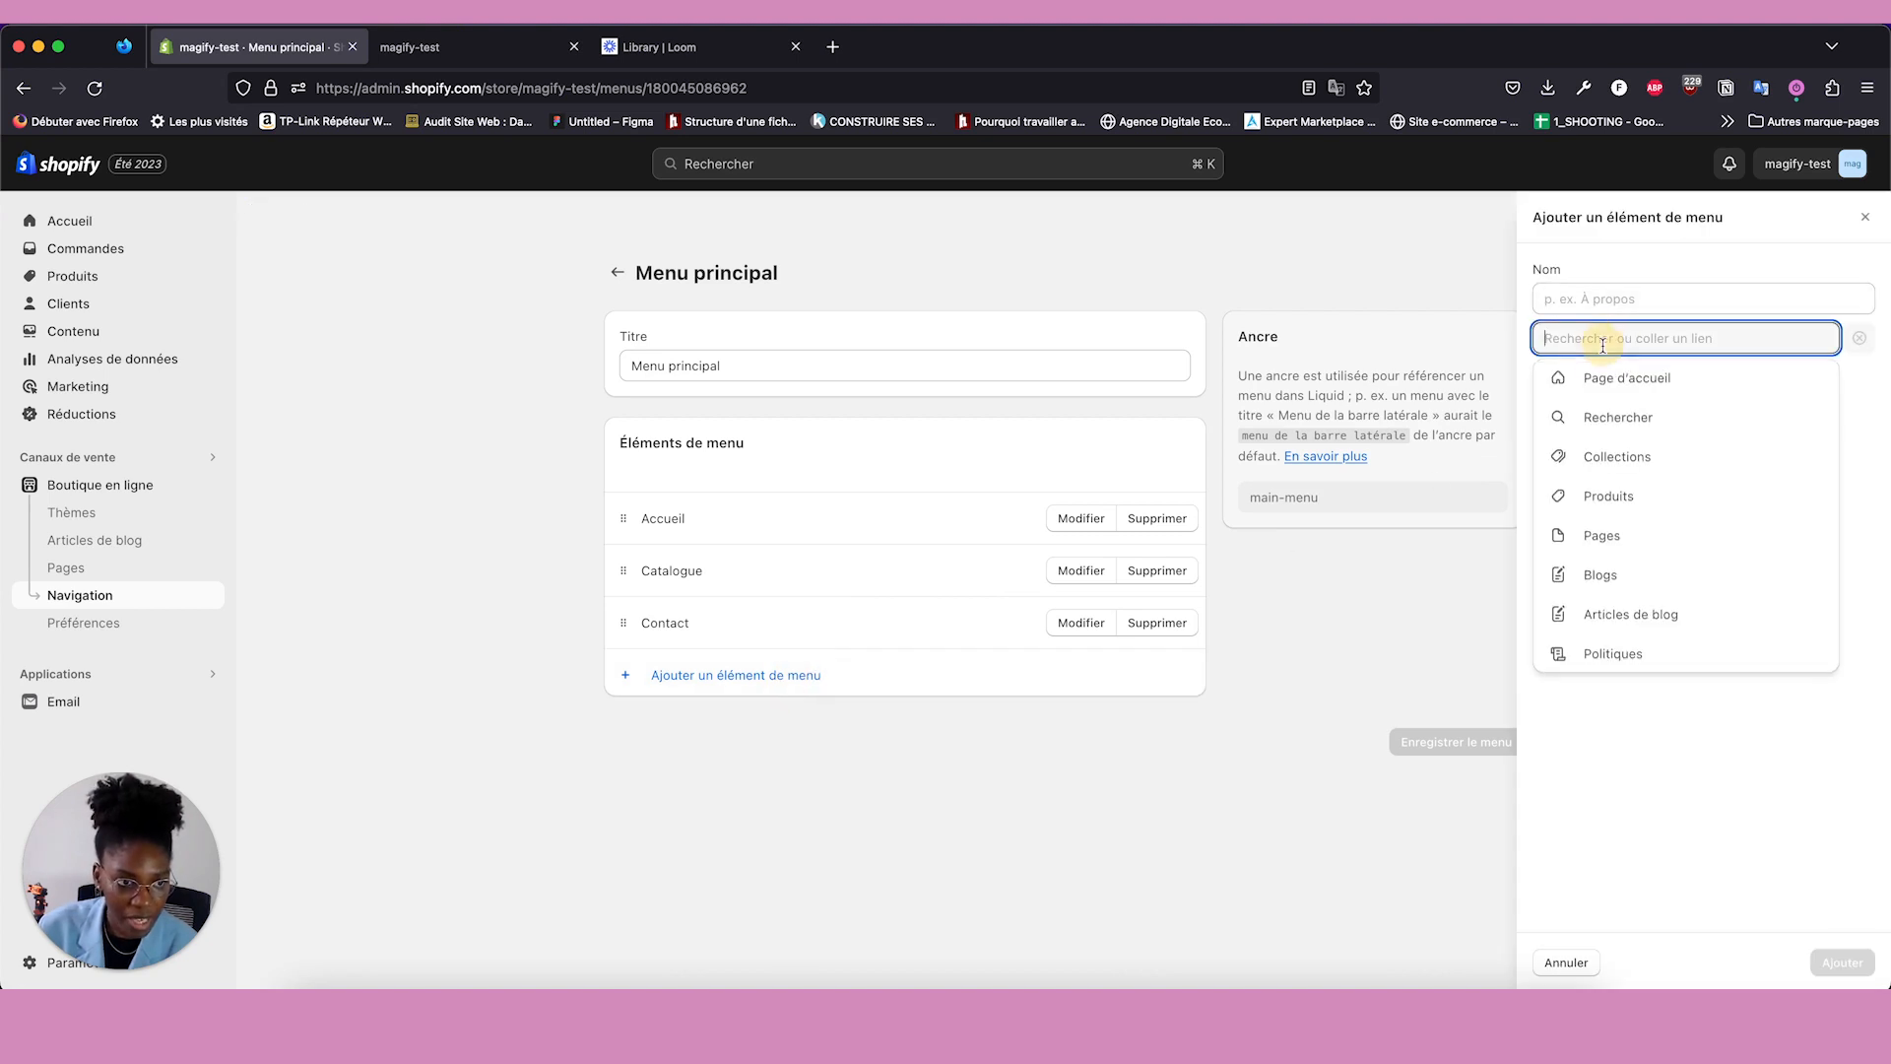
left_click(1595, 465)
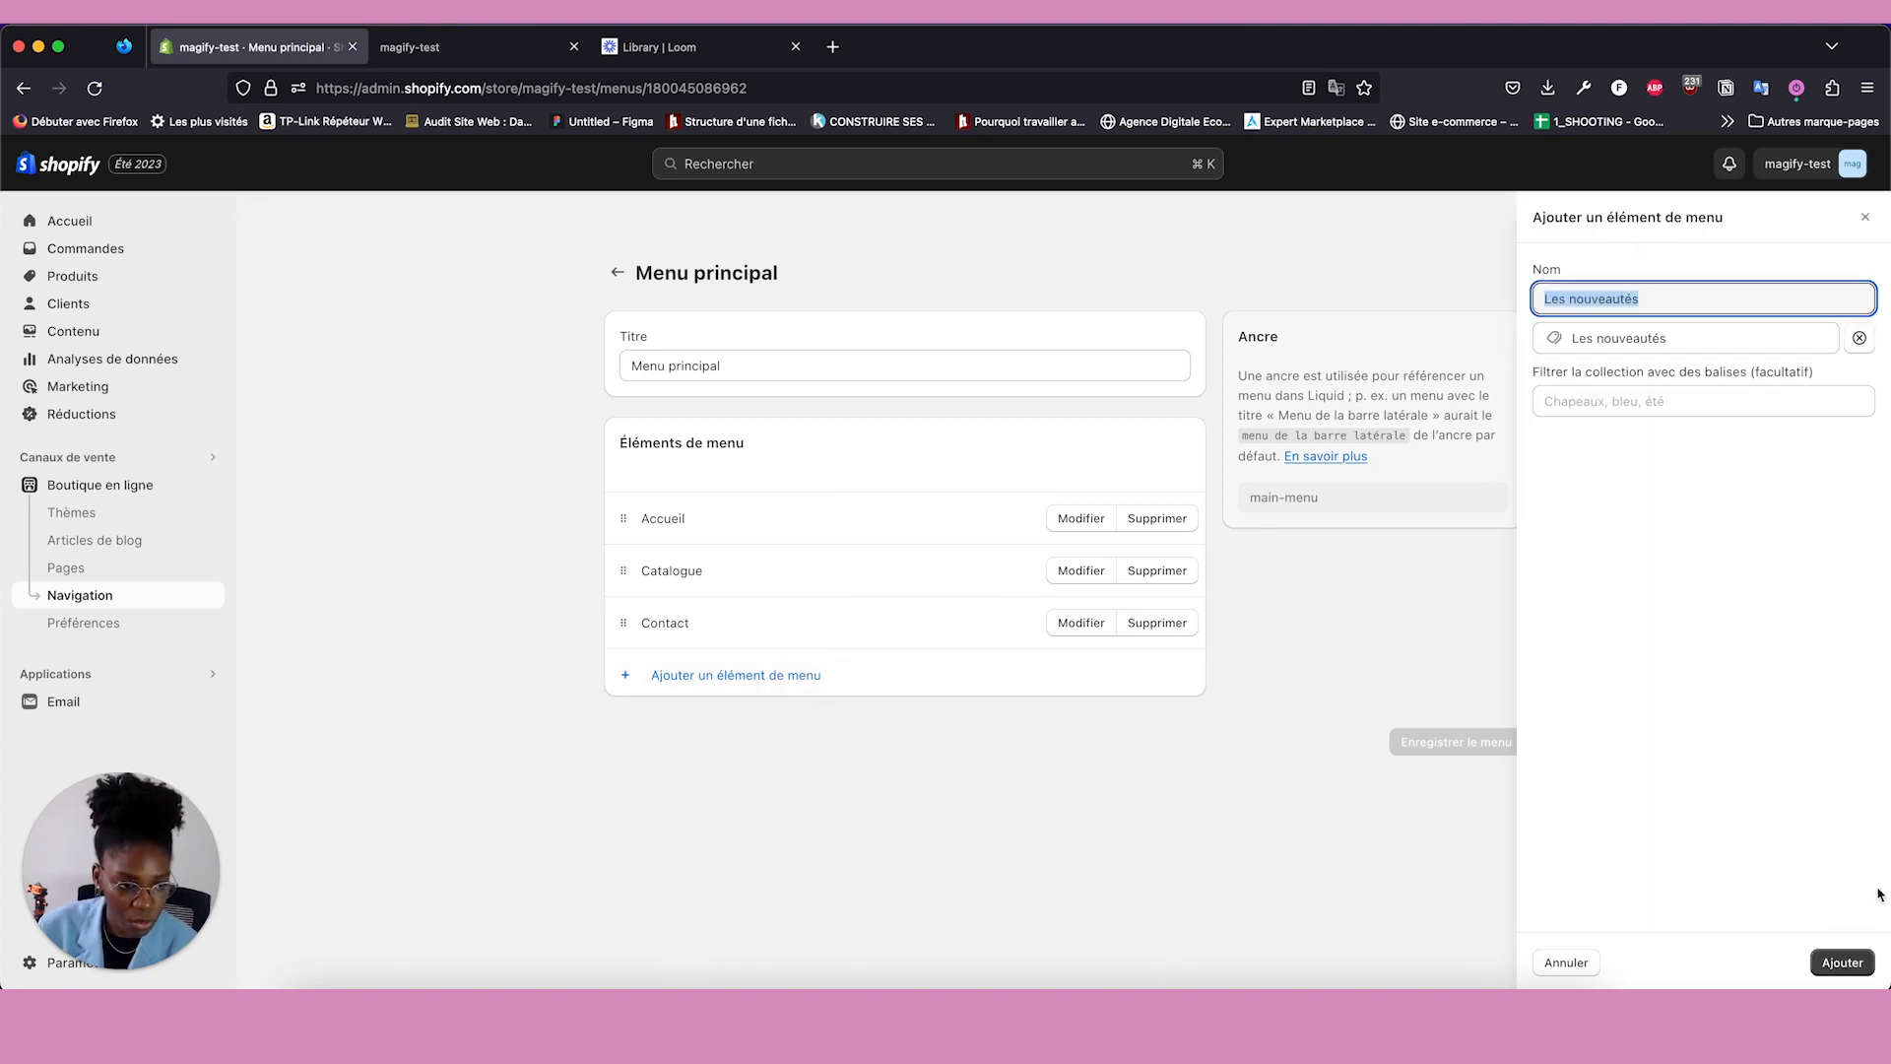
left_click(1842, 962)
Add another main menu item that links to the "Les best-sellers" collection.
left_click(789, 726)
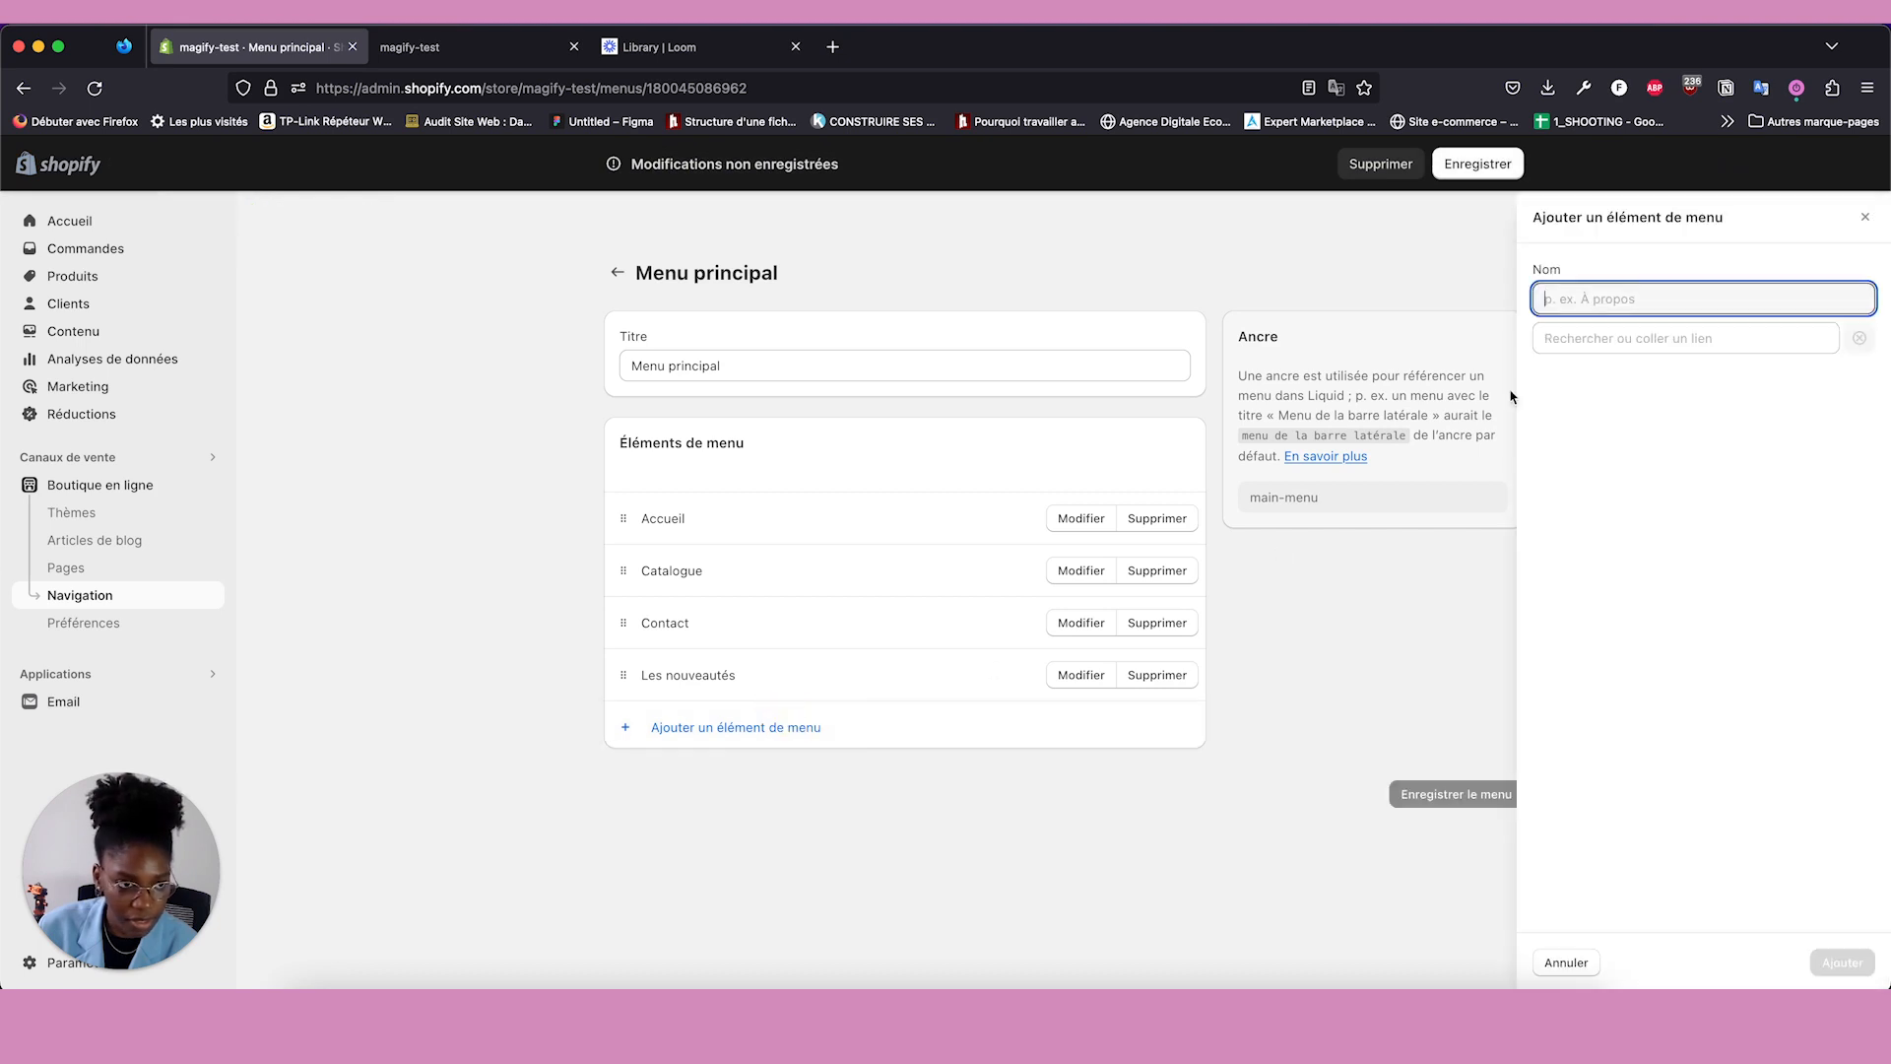
left_click(1631, 338)
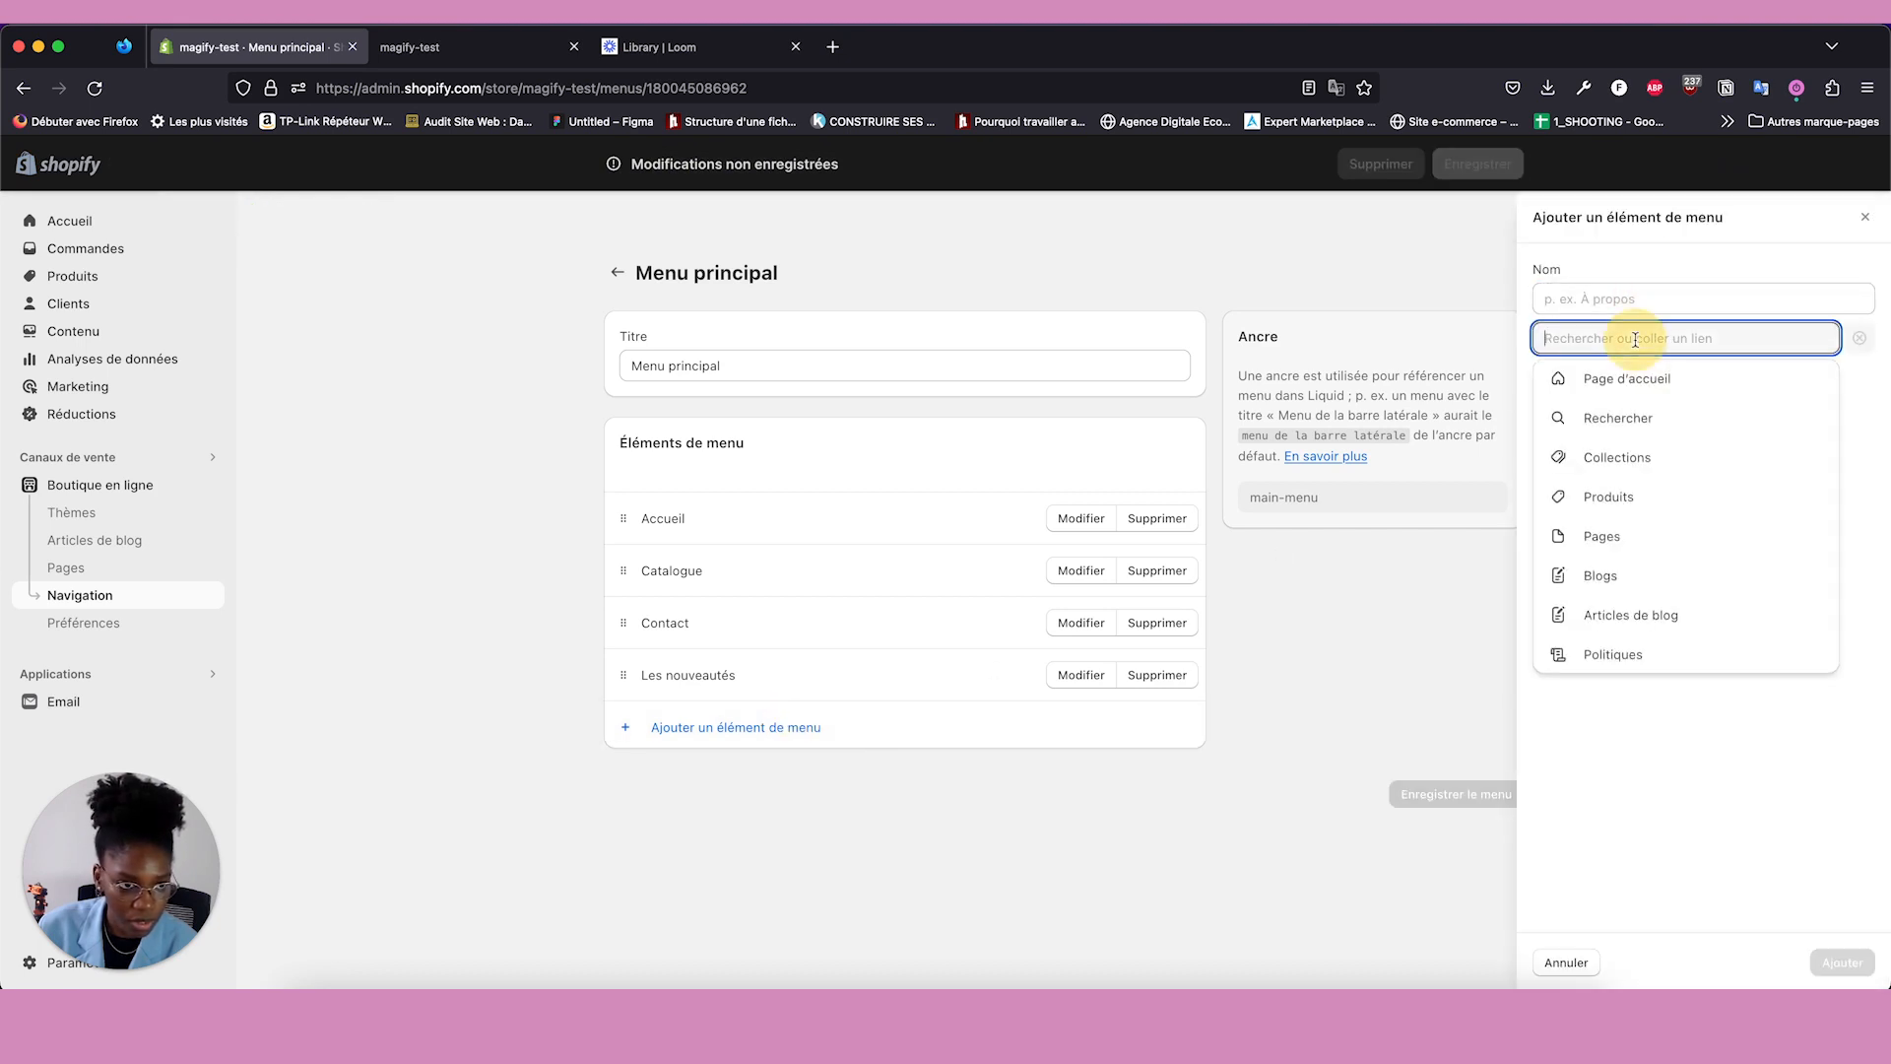
left_click(1633, 455)
left_click(1650, 535)
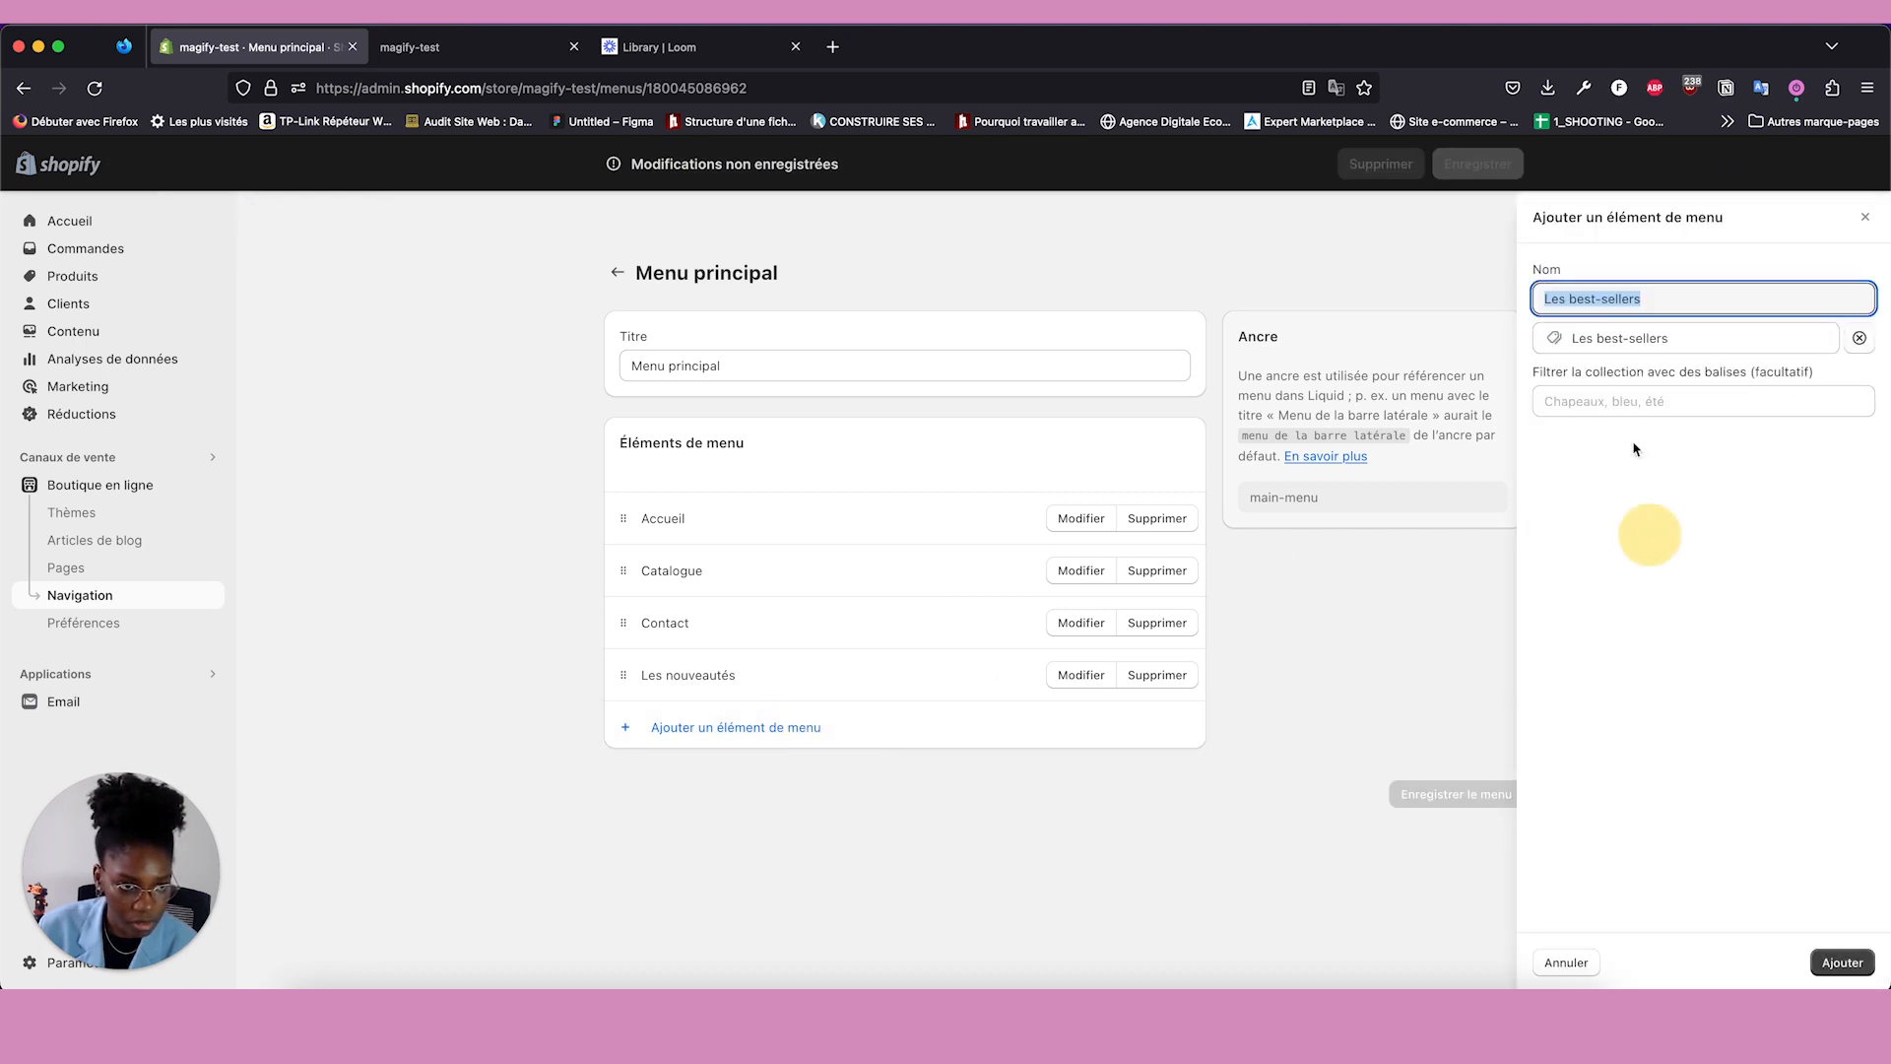
left_click(1835, 961)
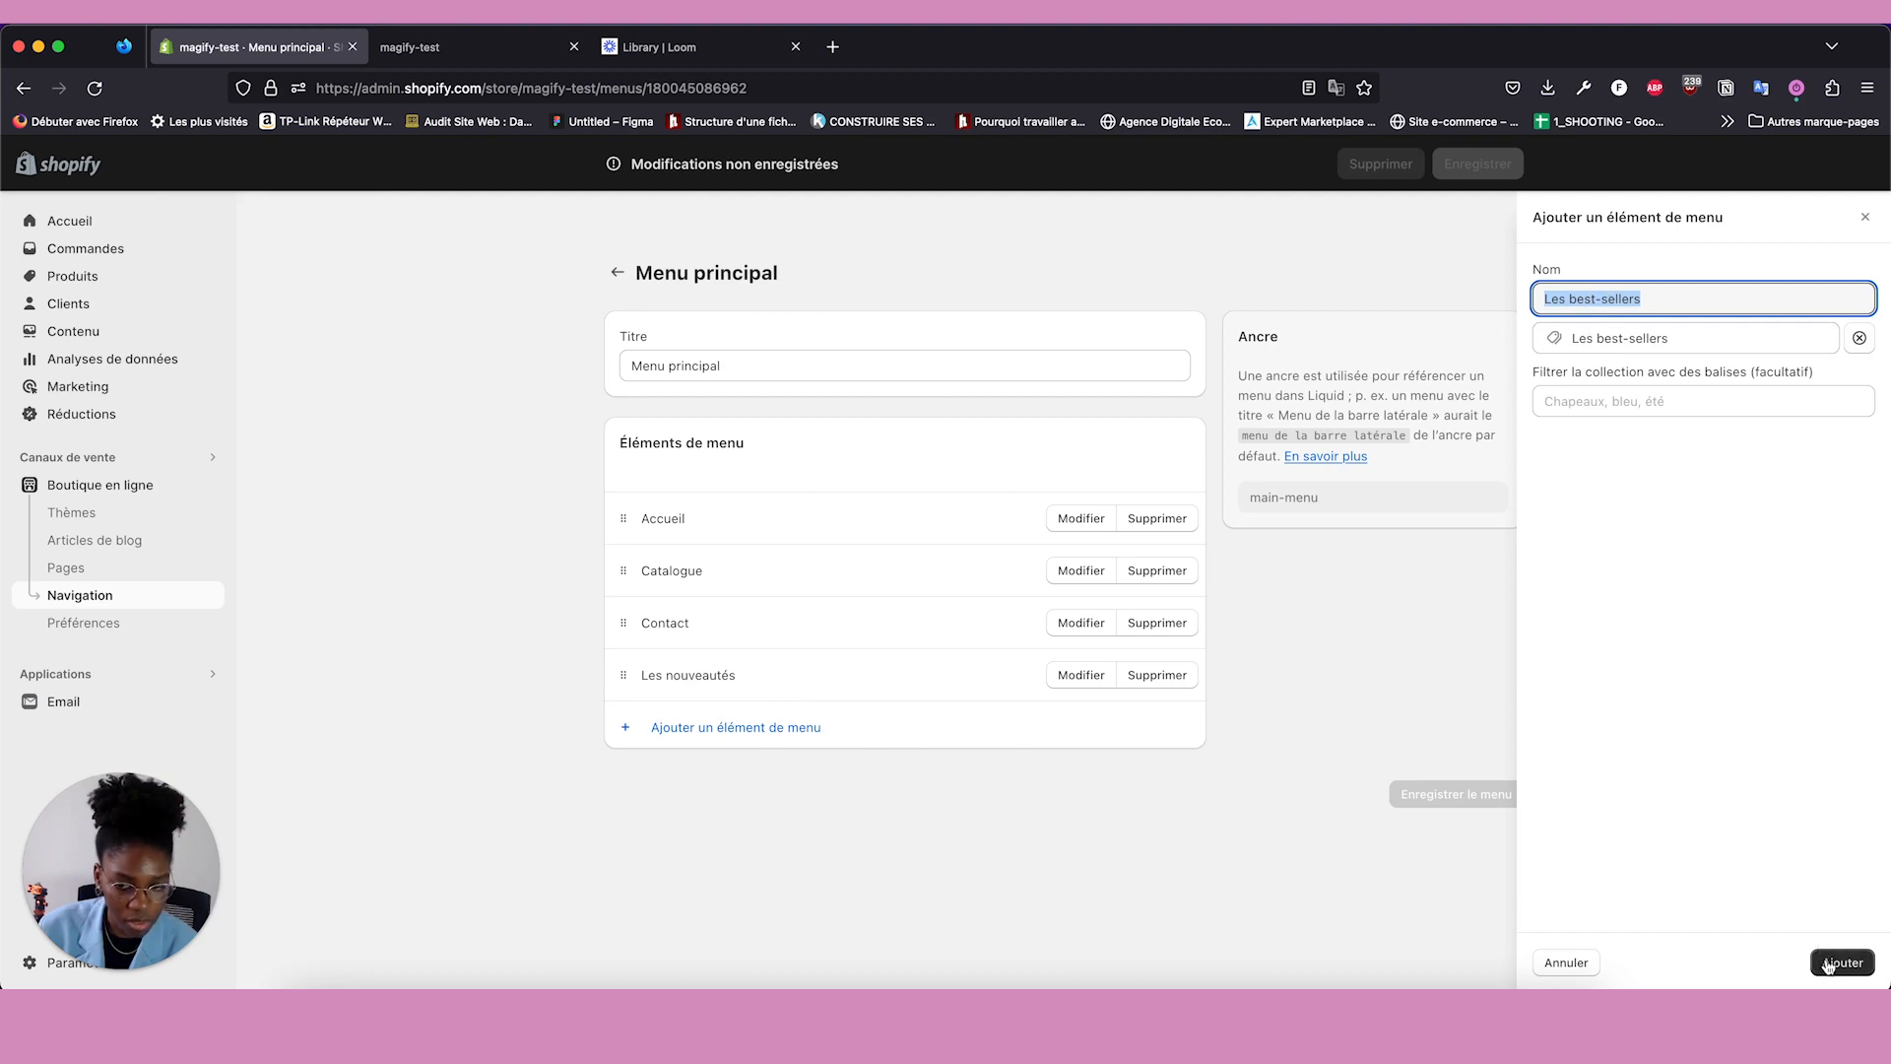
Nest "Les nouveautés" and "Les best-sellers" as sub-items of "Catalogue" and save the menu.
left_click_drag(622, 676, 669, 634)
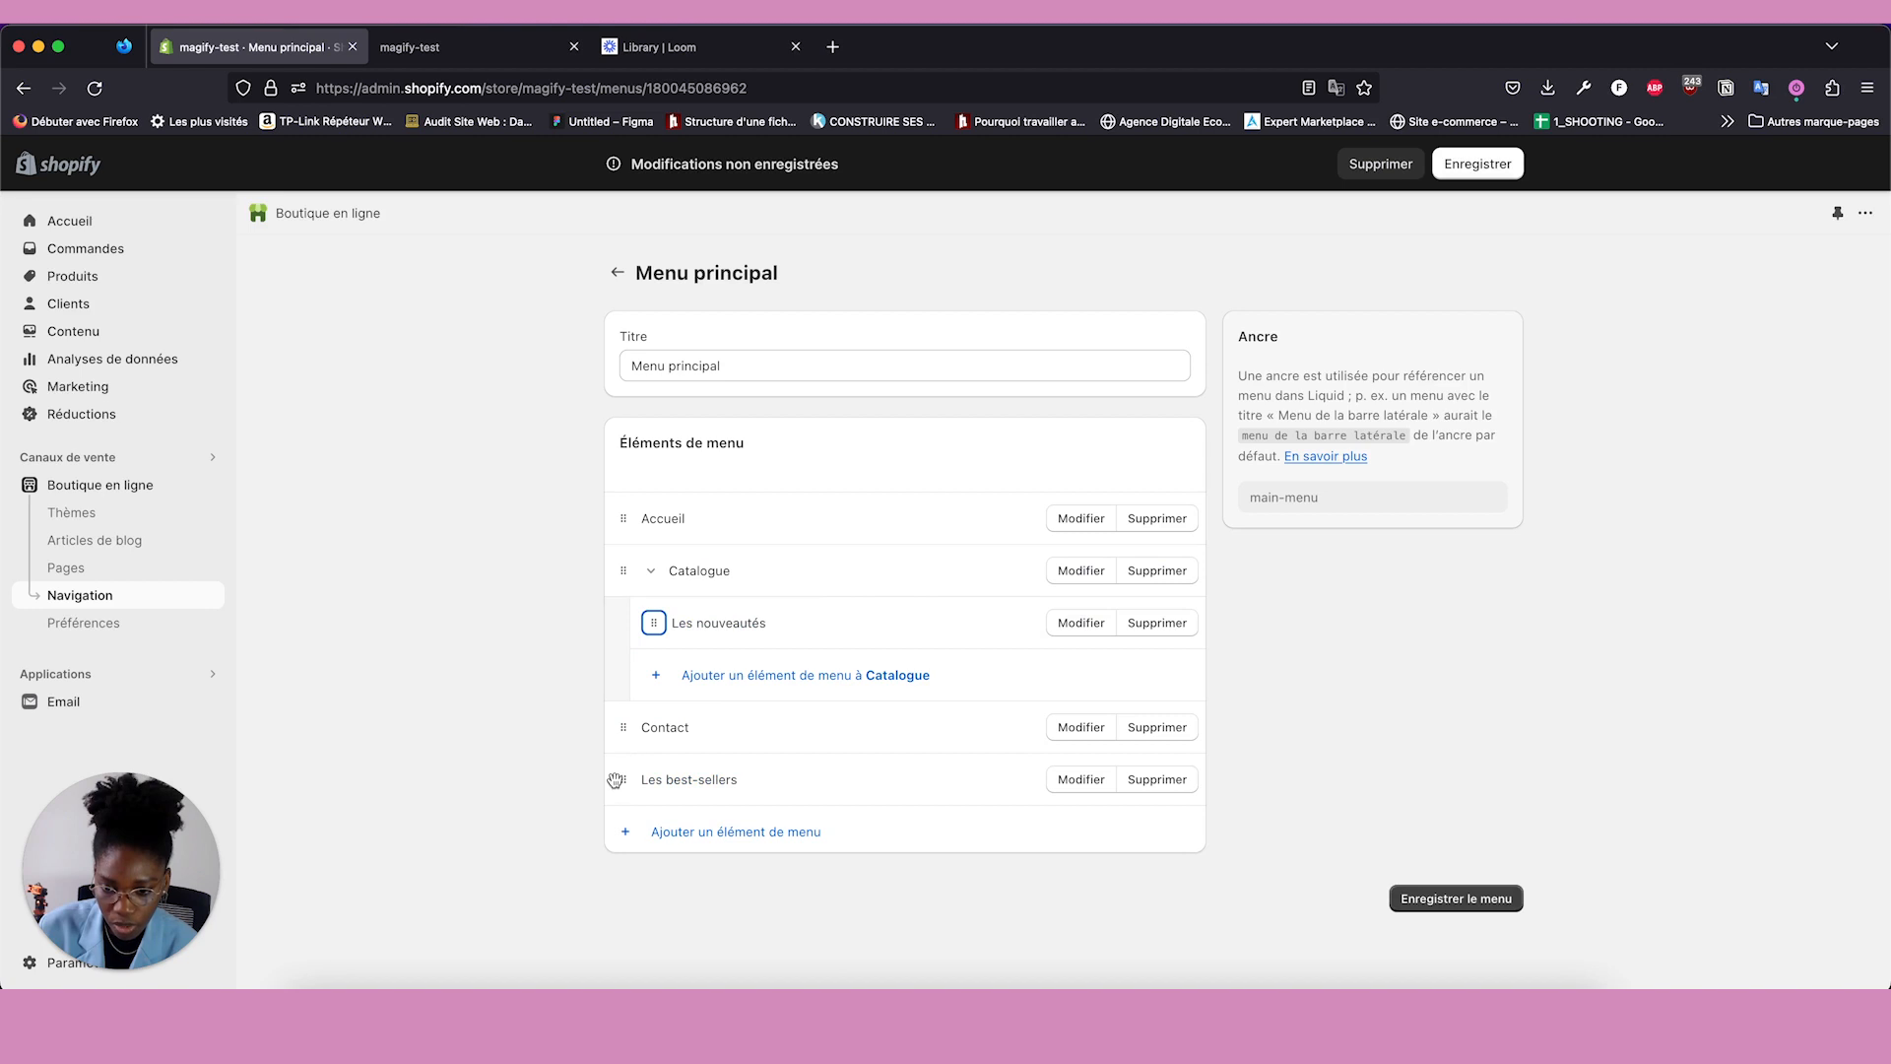
left_click_drag(623, 780, 688, 681)
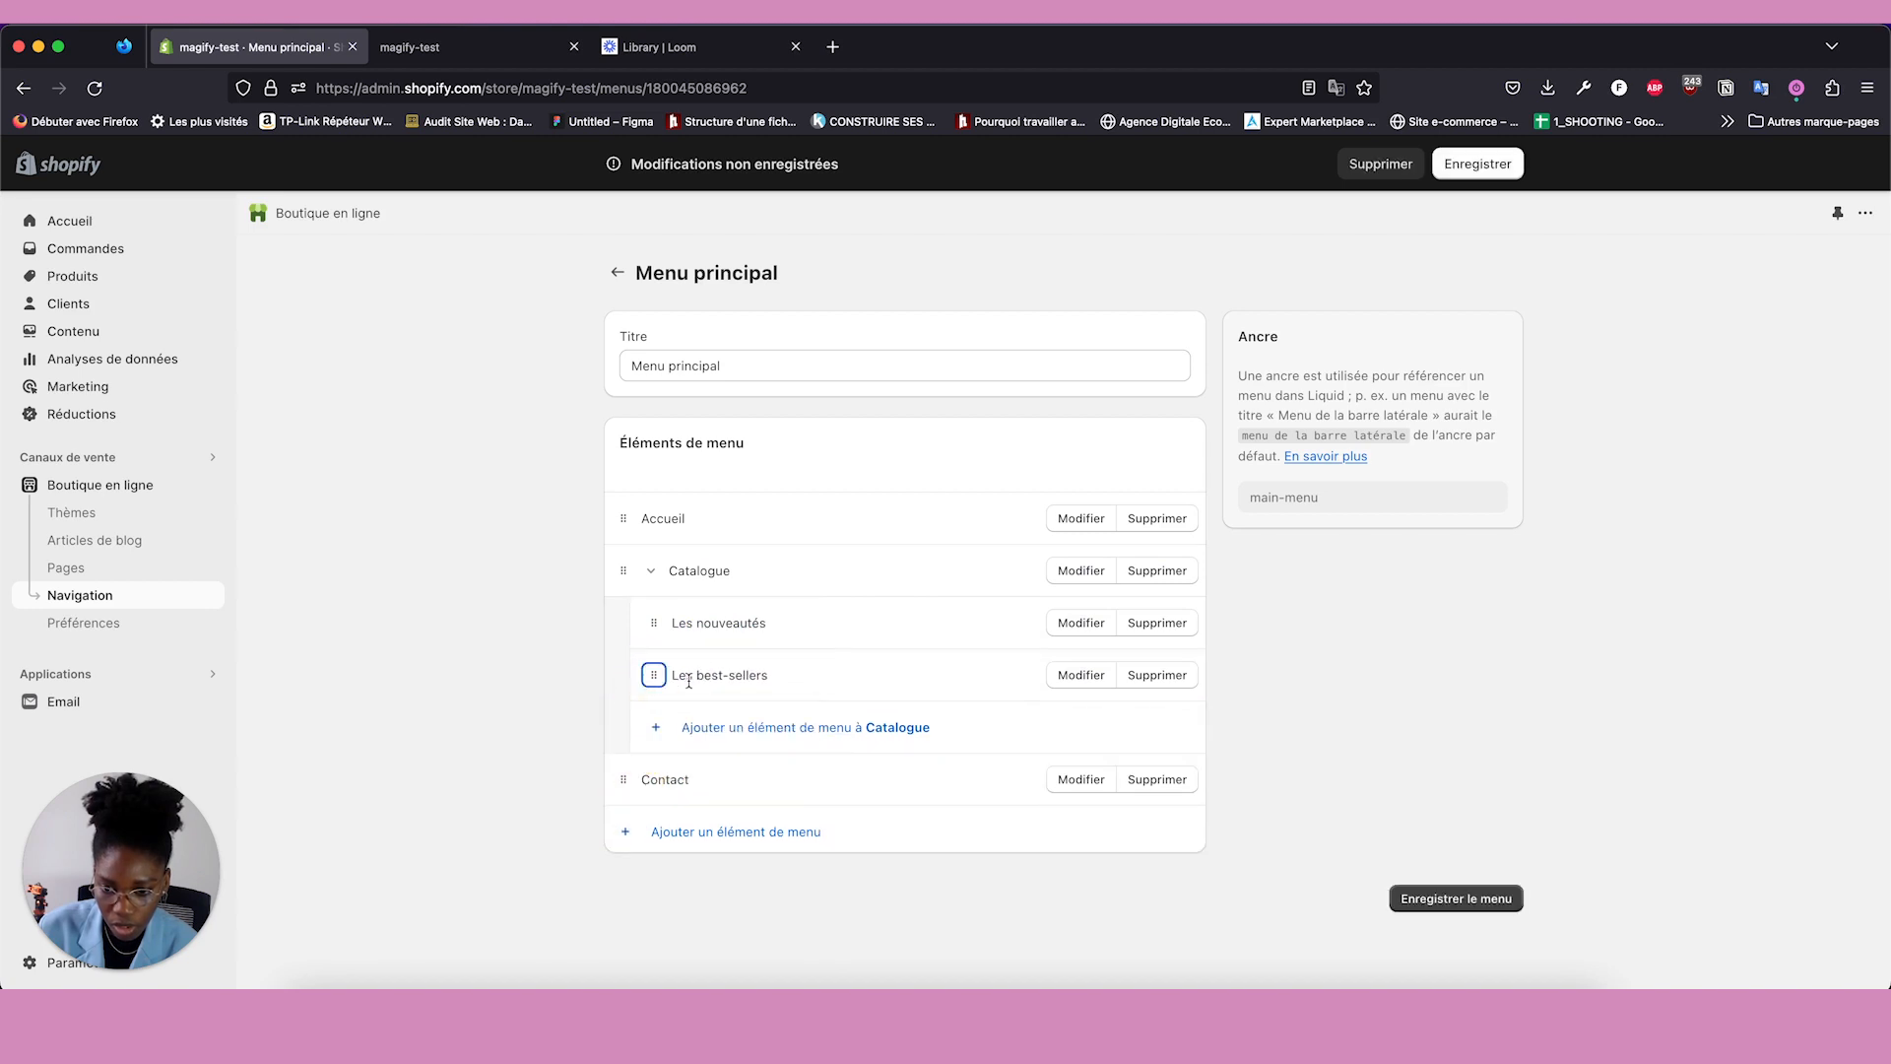
left_click(1440, 898)
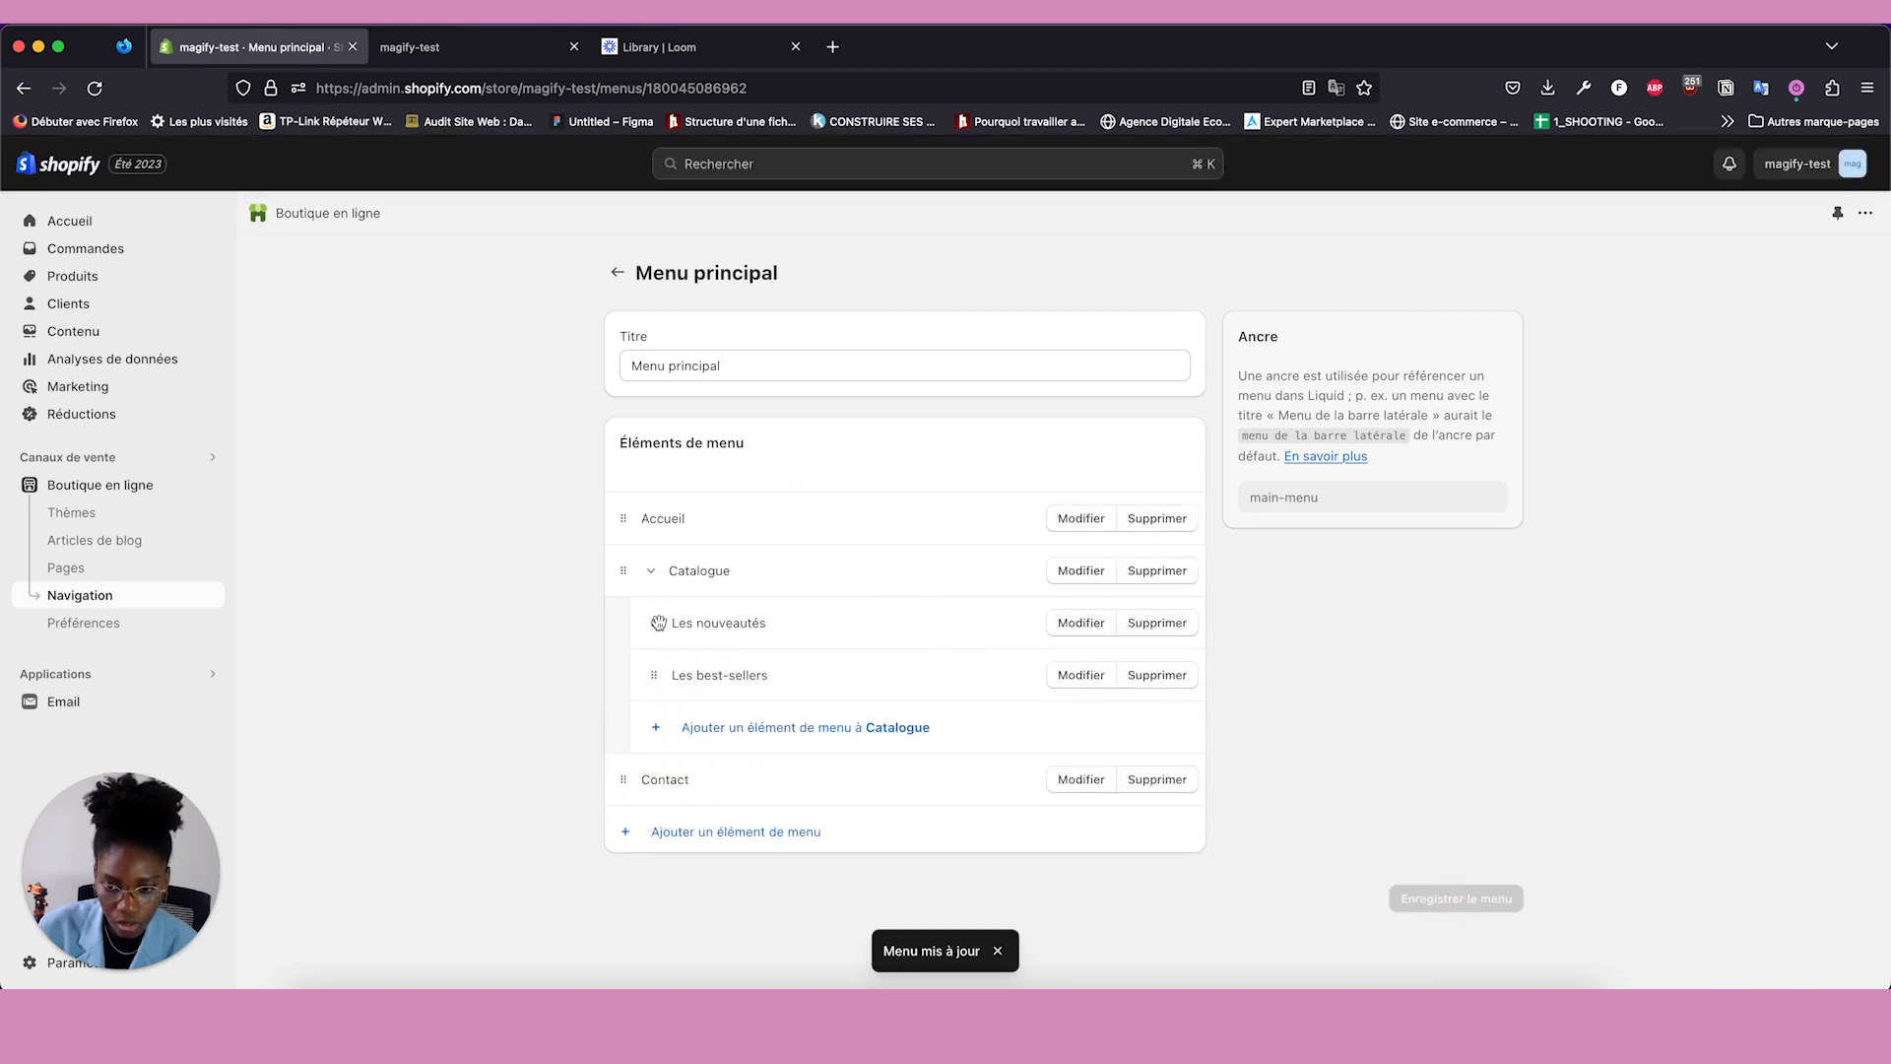
Move "Les nouveautés" to the menu's top level between "Accueil" and "Catalogue", save the menu and collapse "Catalogue".
left_click_drag(653, 623, 675, 589)
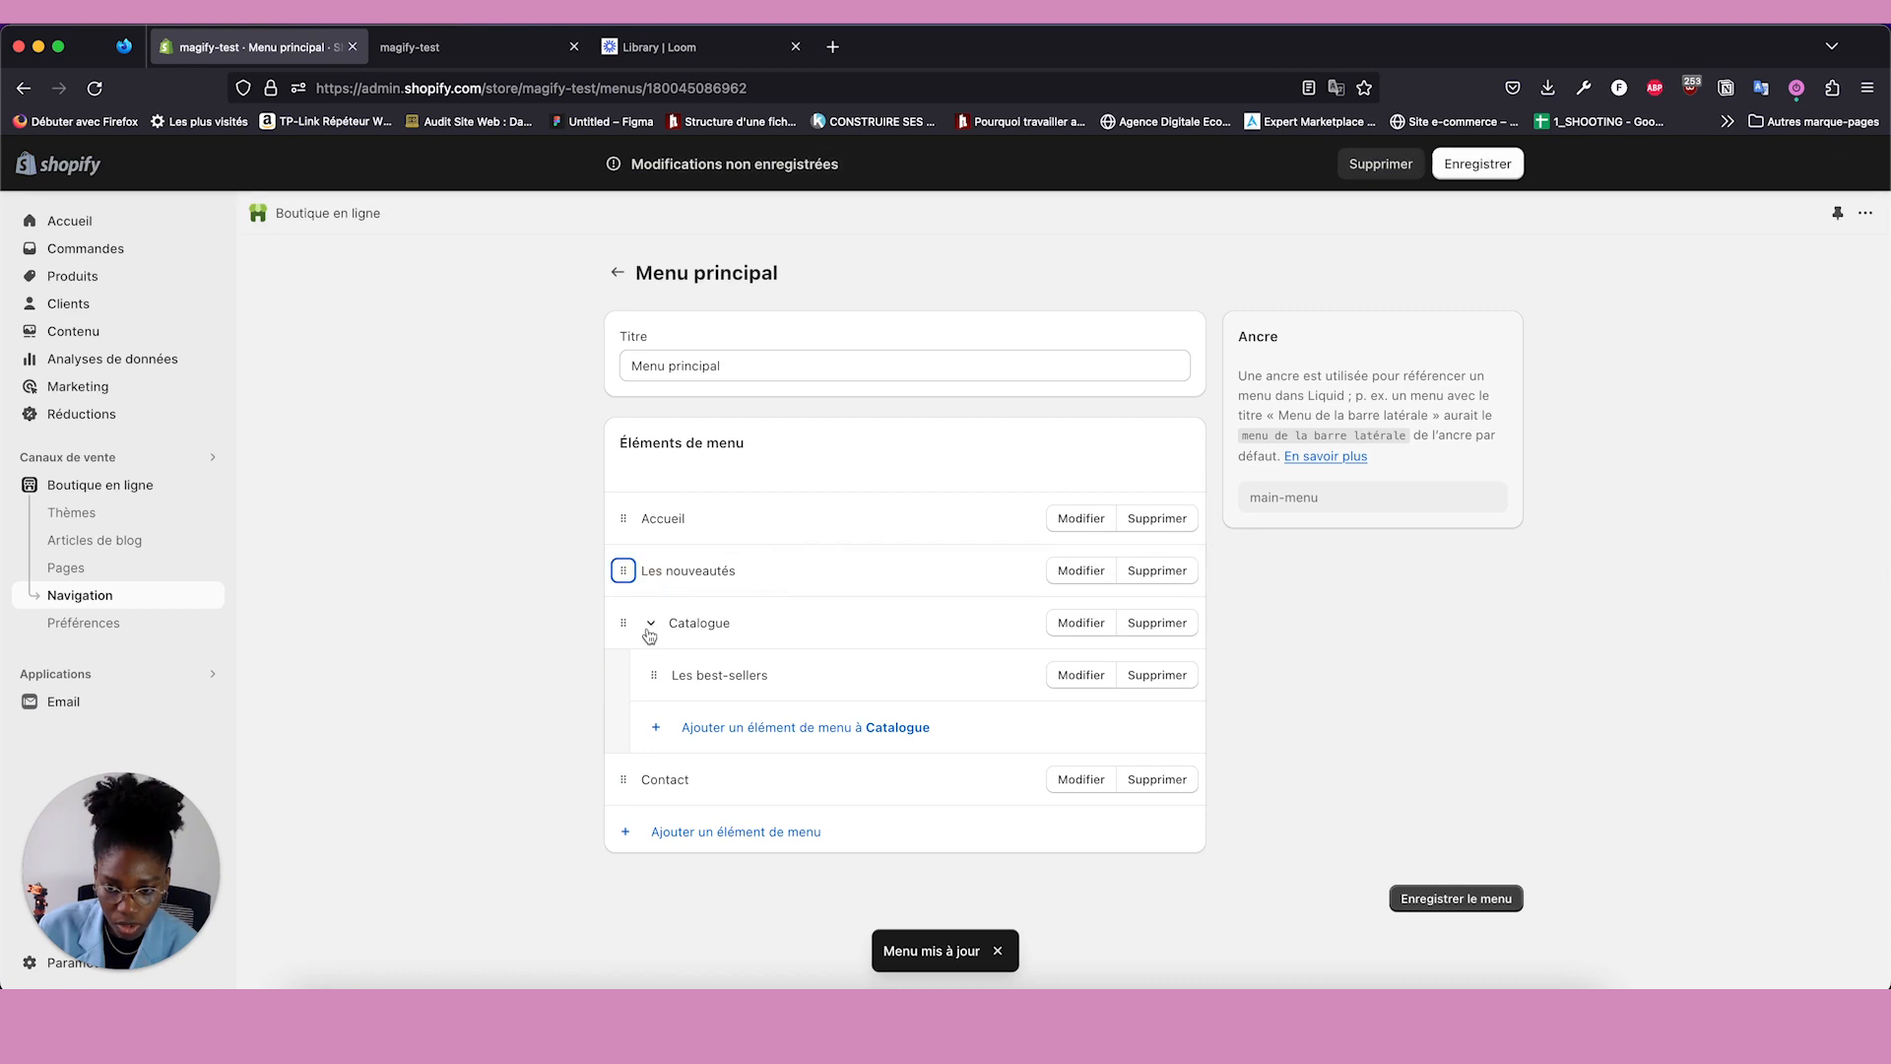
left_click(650, 627)
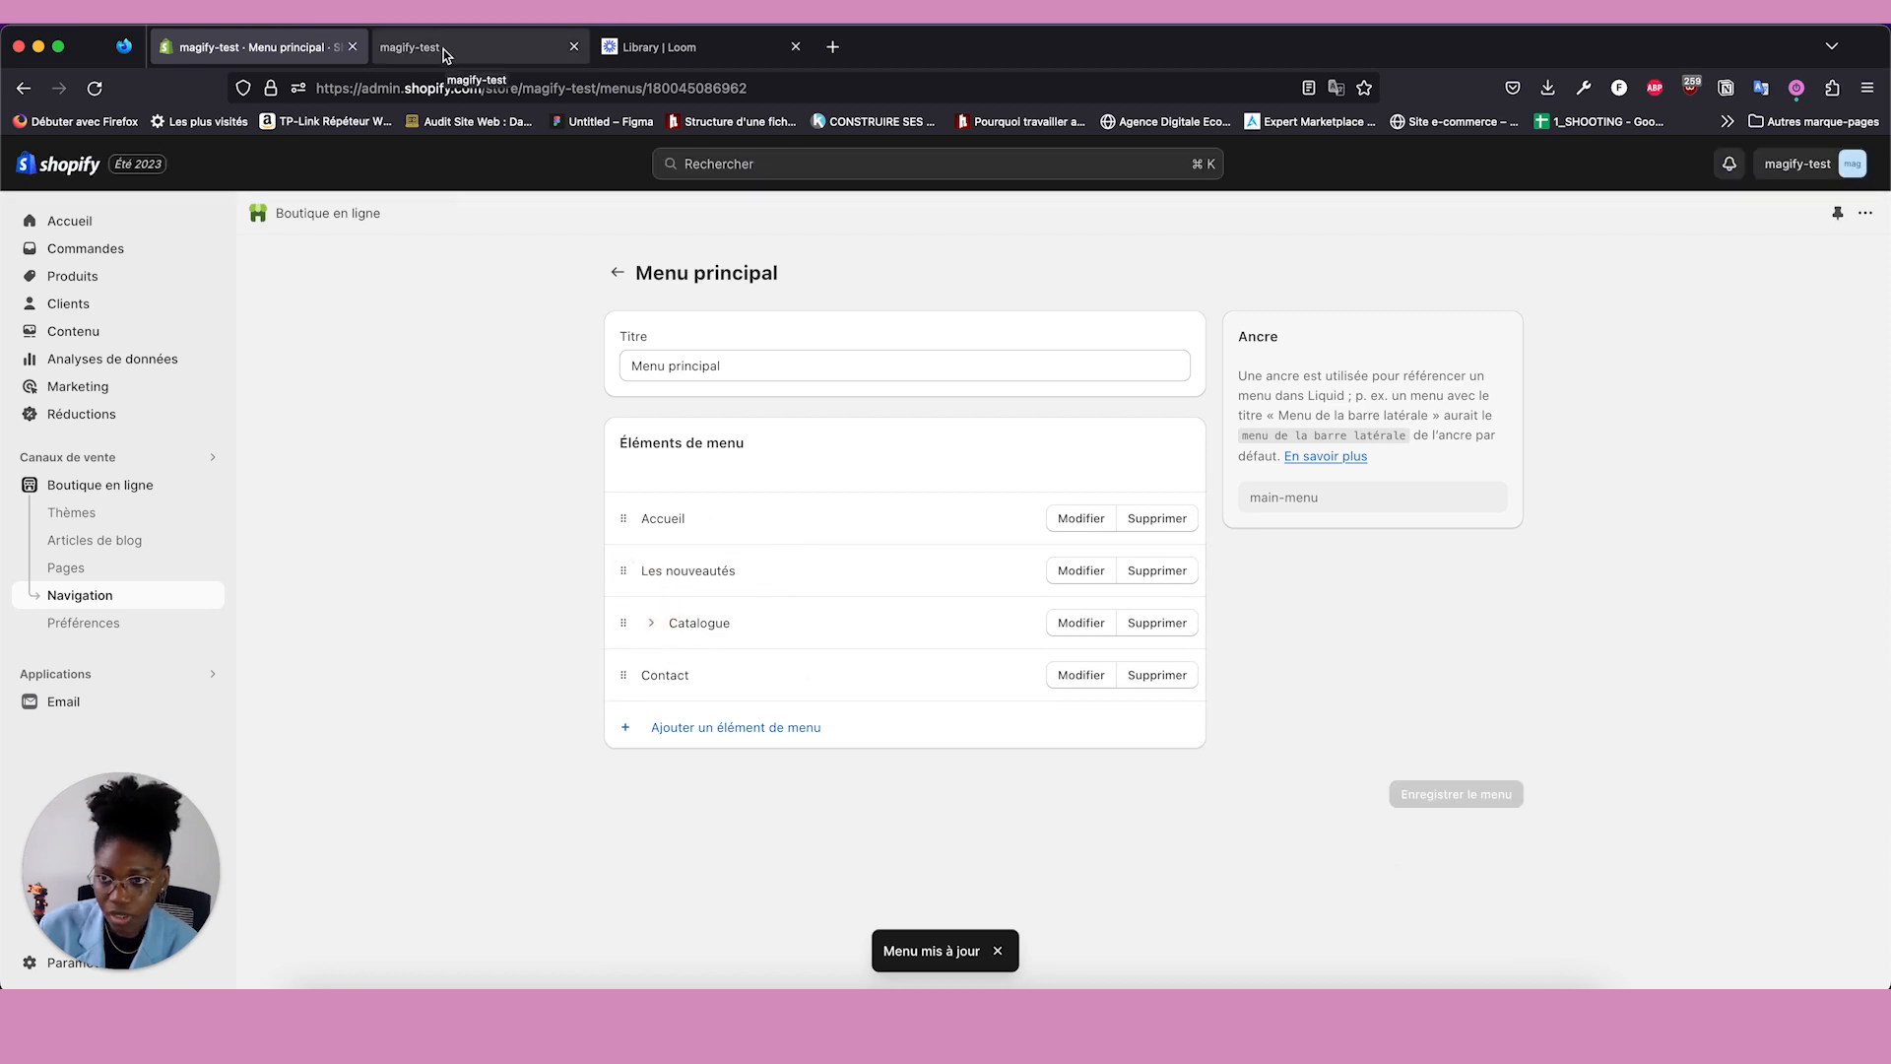
Reload the storefront home page, check the header's "Catalogue" submenu, and examine the "Les nouveautés" page's sort options.
left_click(443, 47)
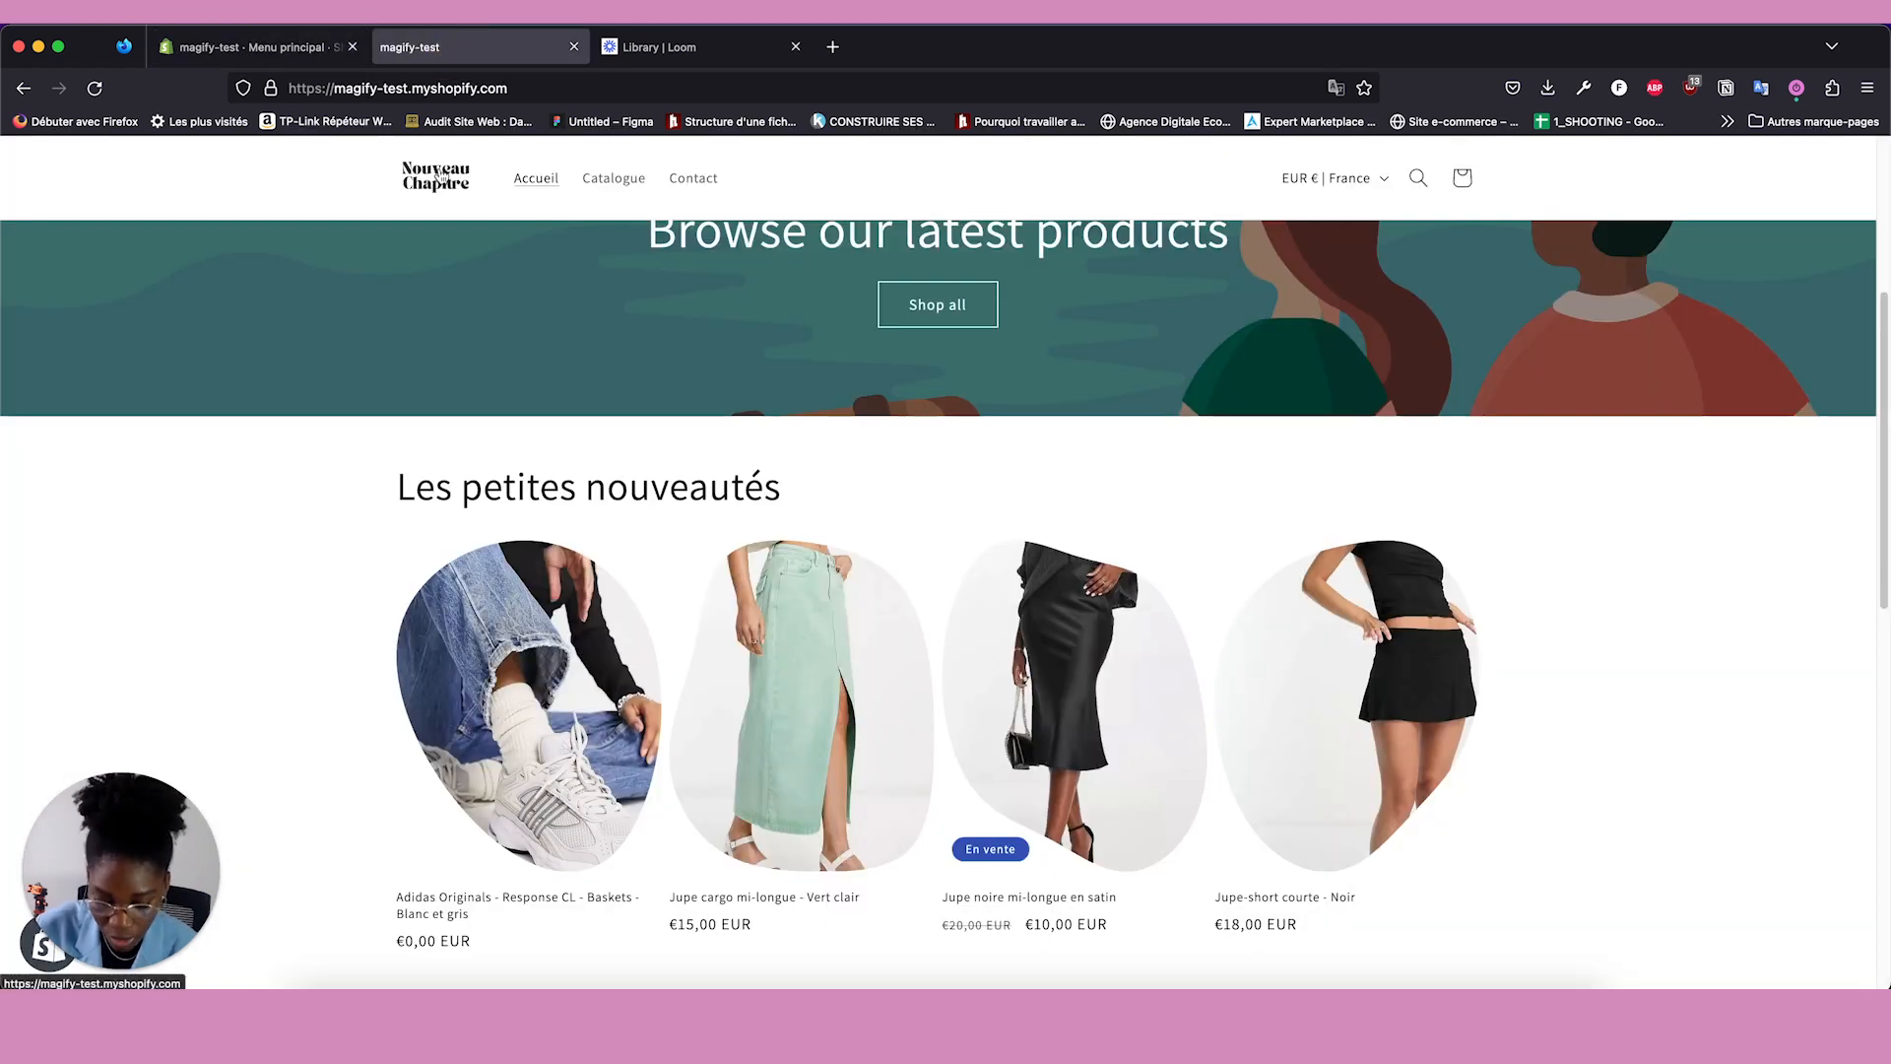
left_click(440, 176)
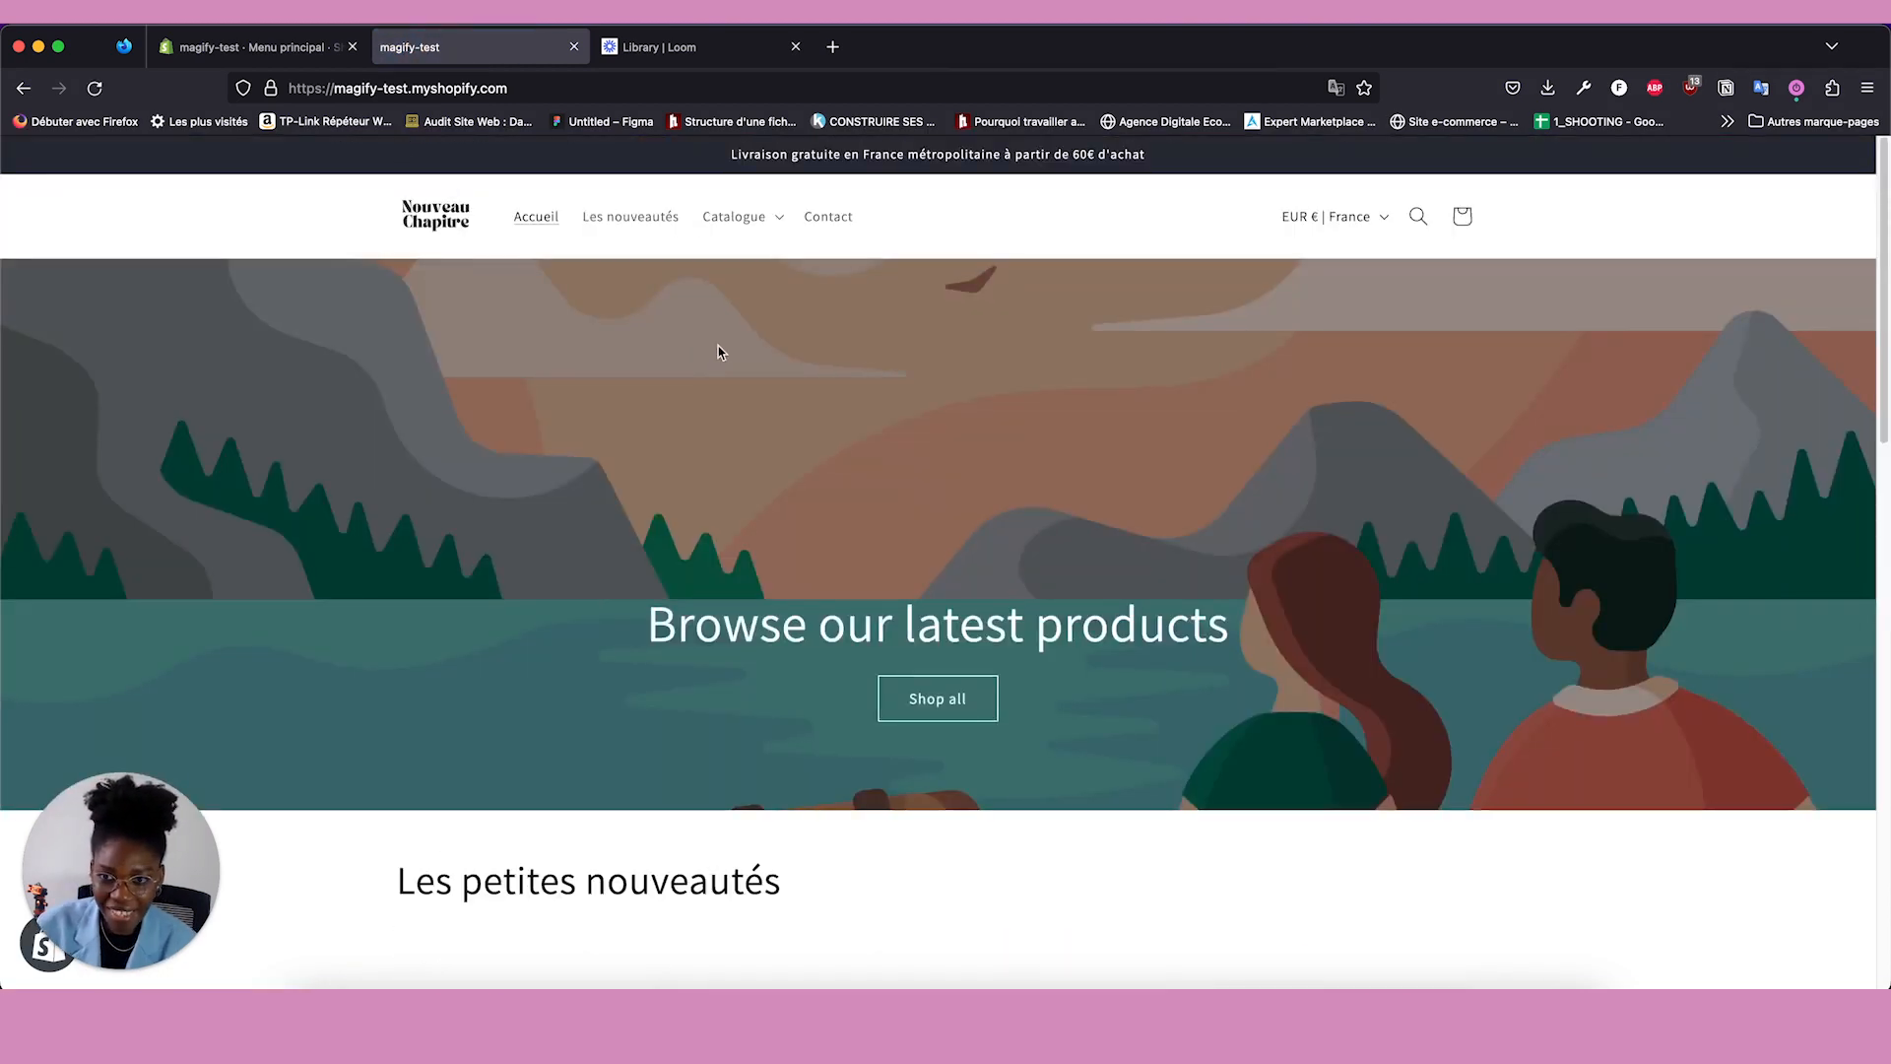
left_click(765, 222)
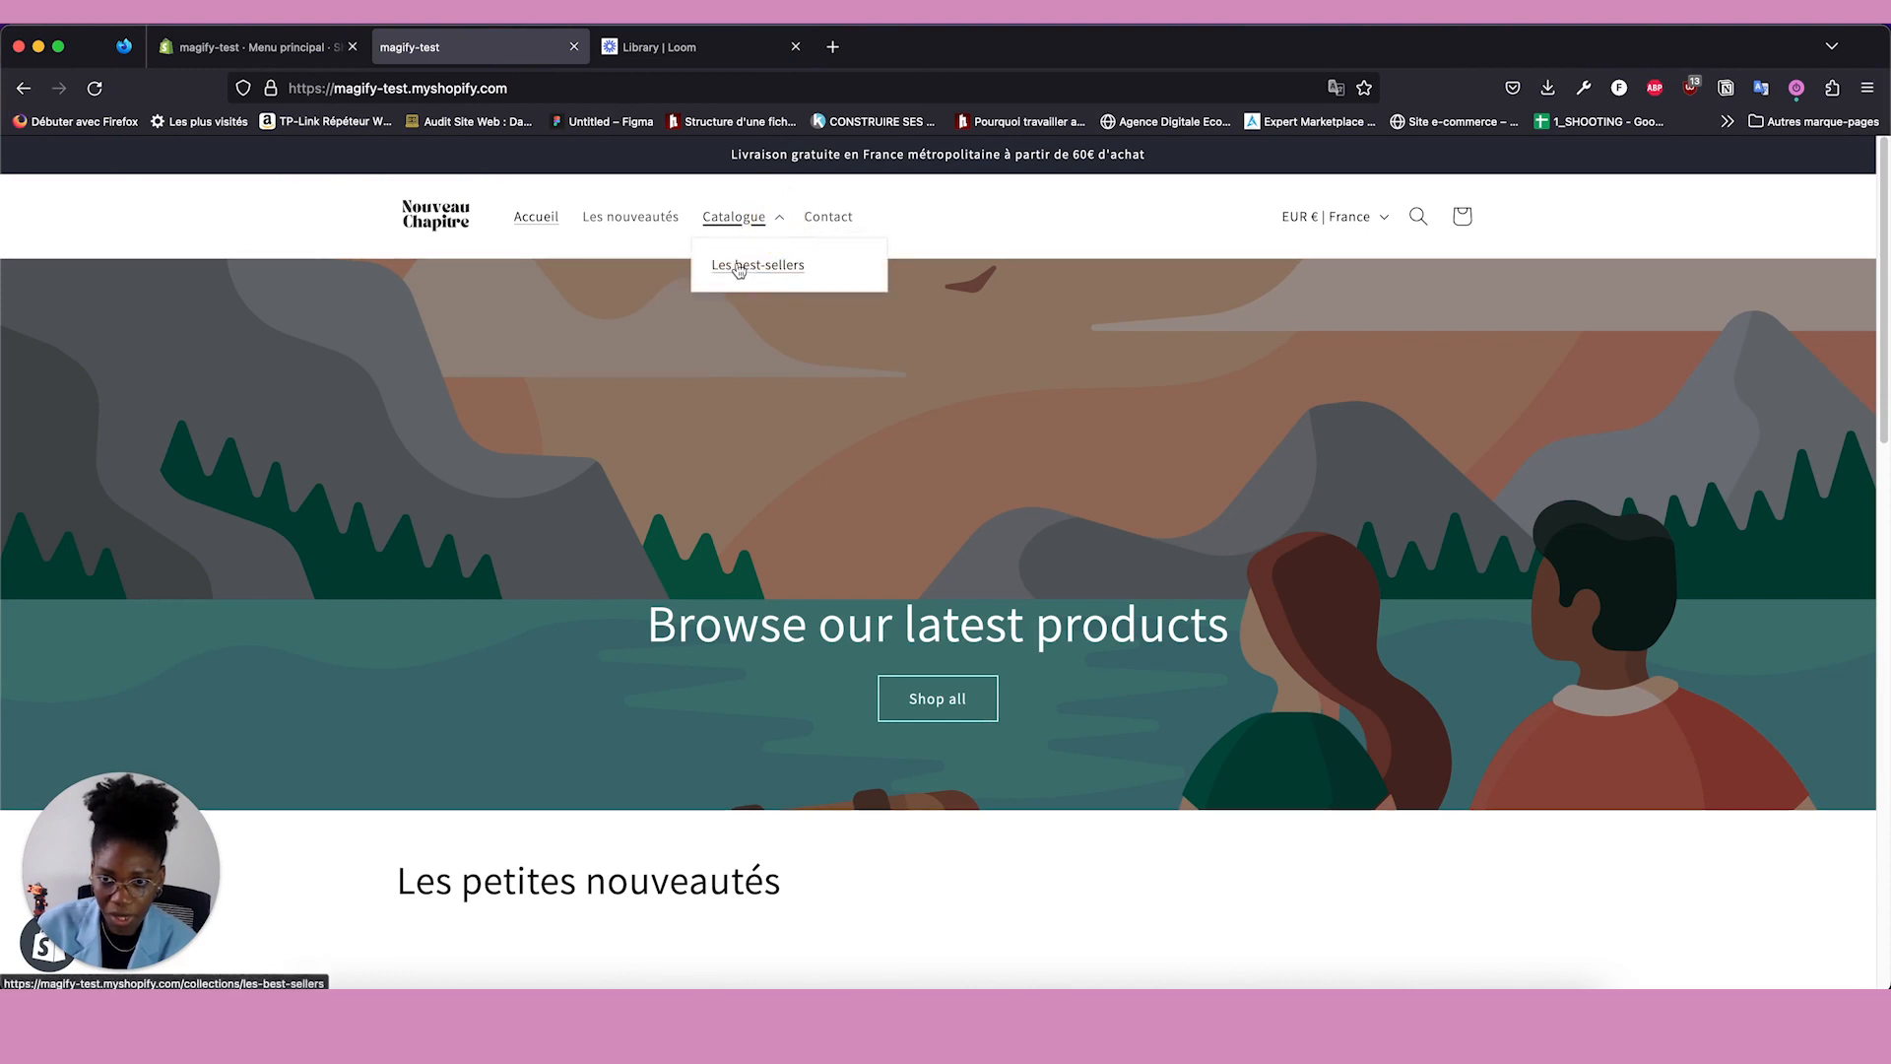
left_click(650, 217)
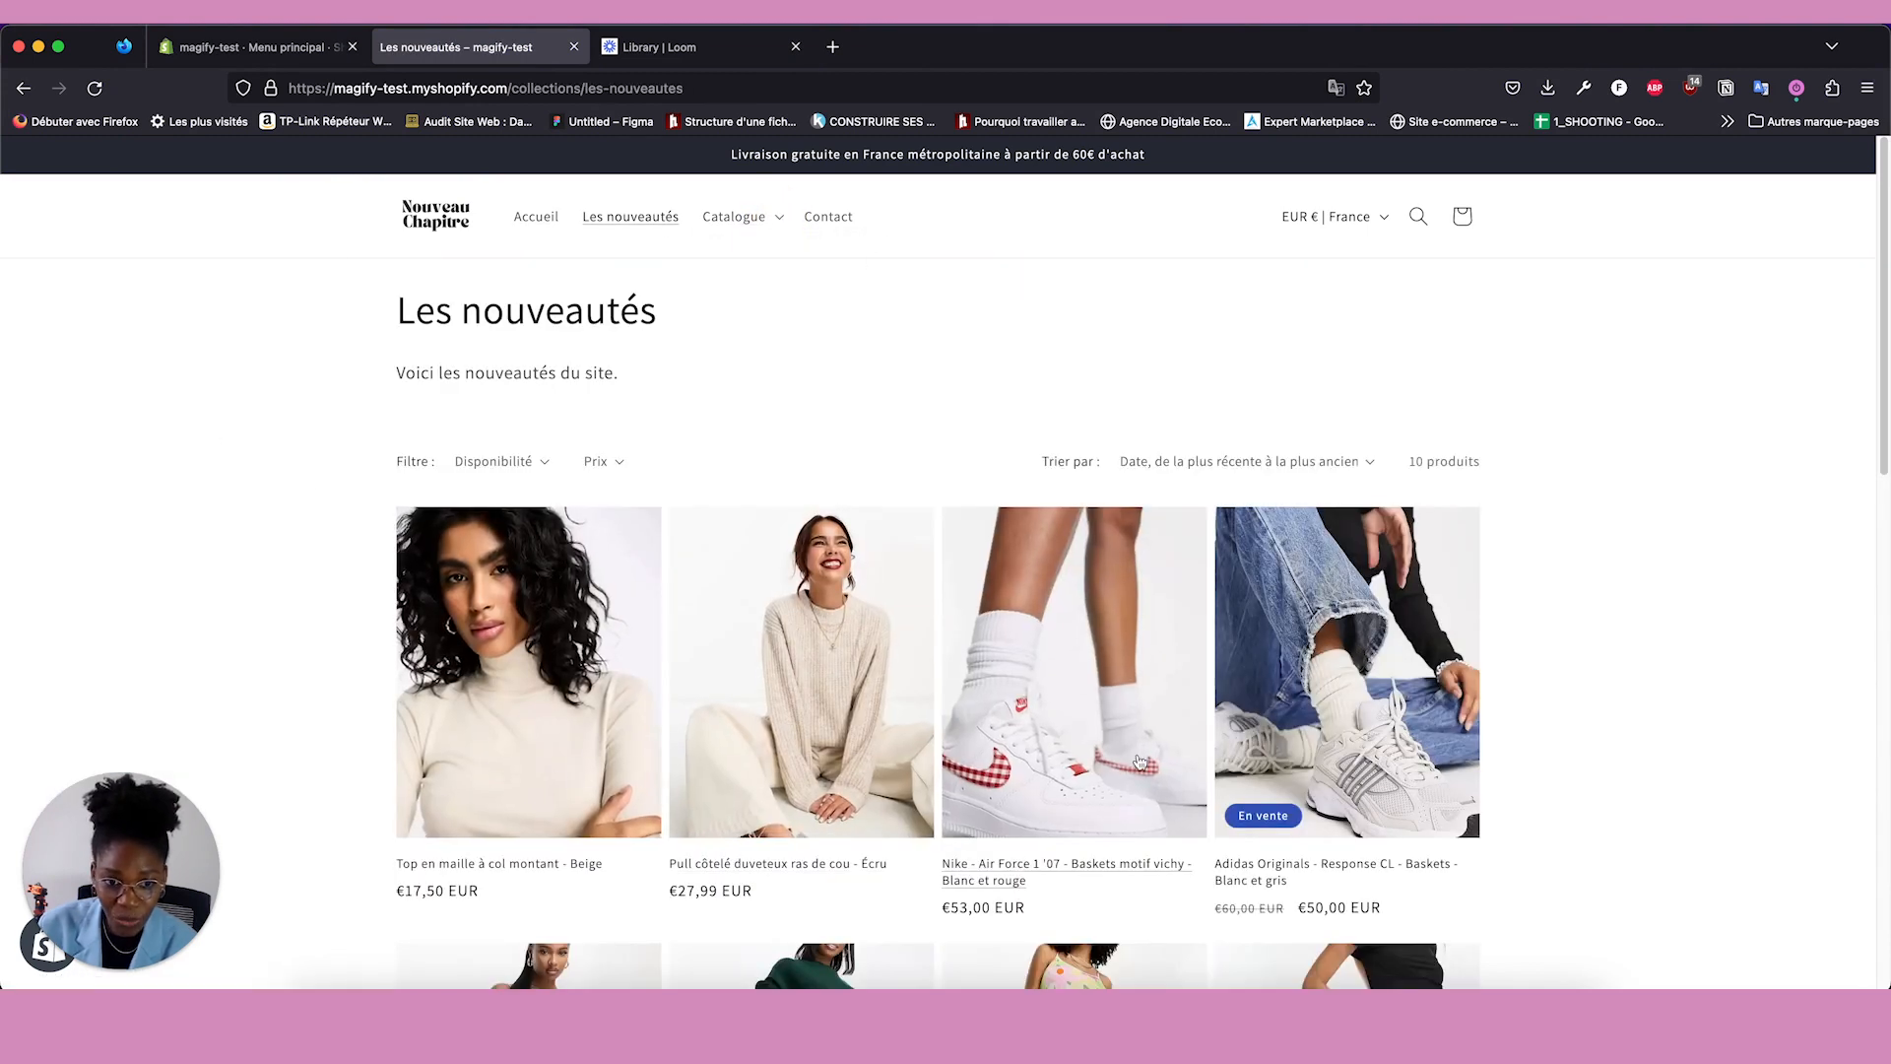
left_click(1143, 461)
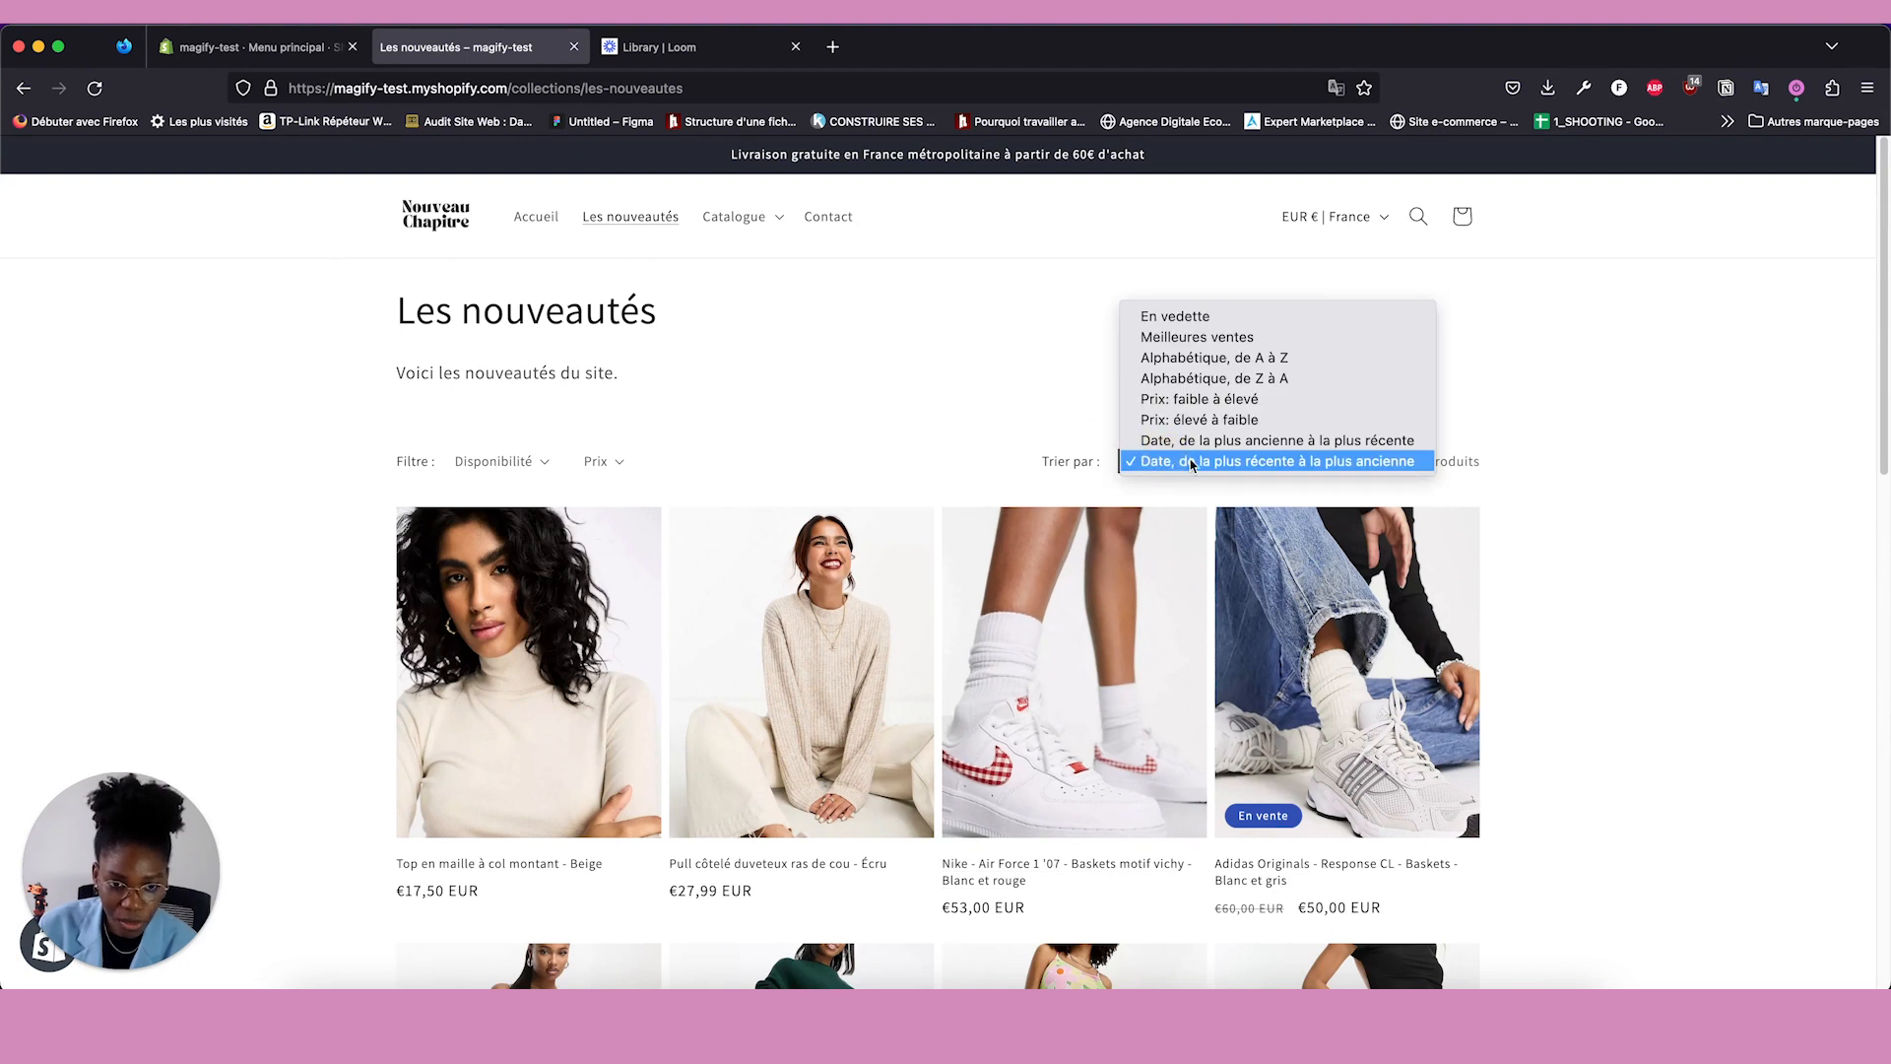